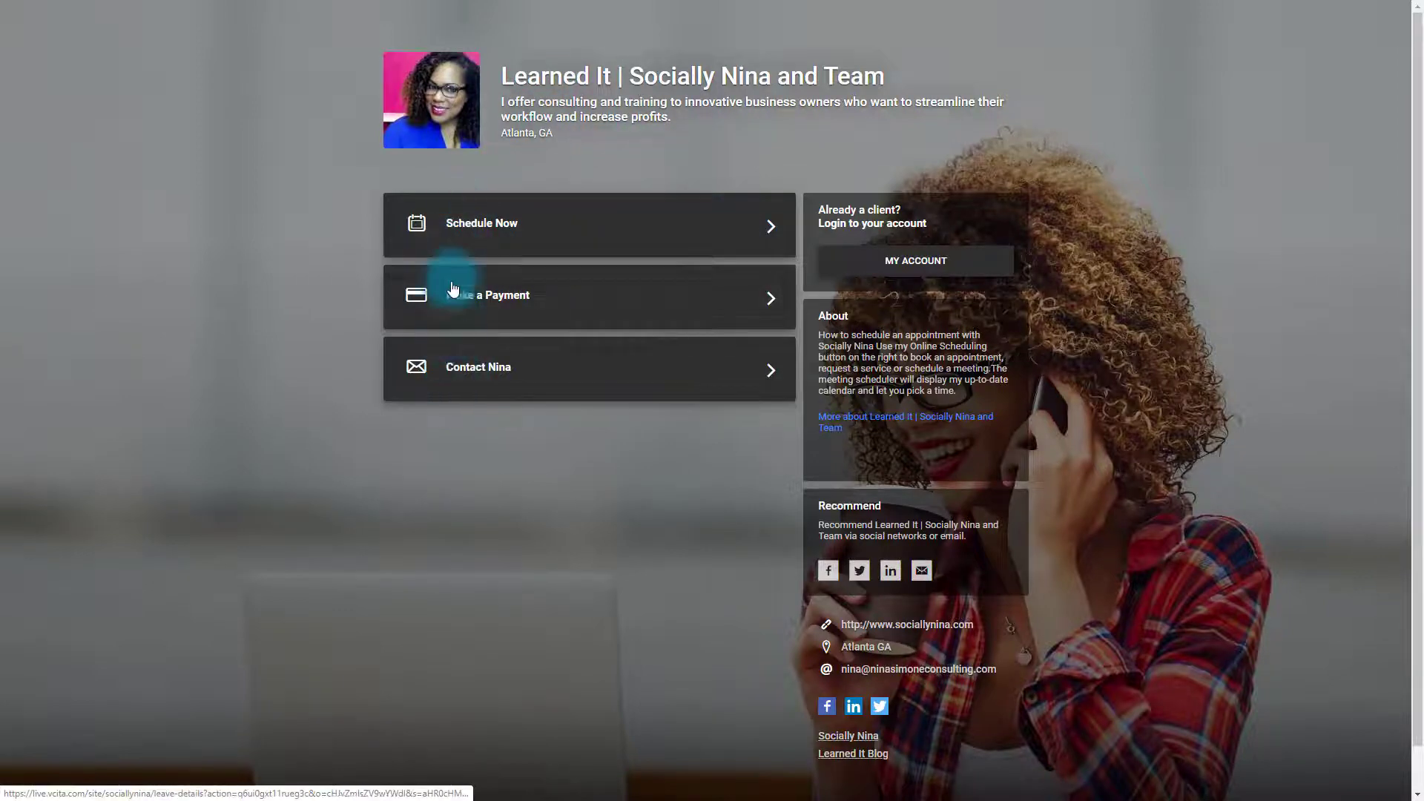
- Open the online scheduling page and look through the services under Start Here and Consulting Services
left_click(768, 228)
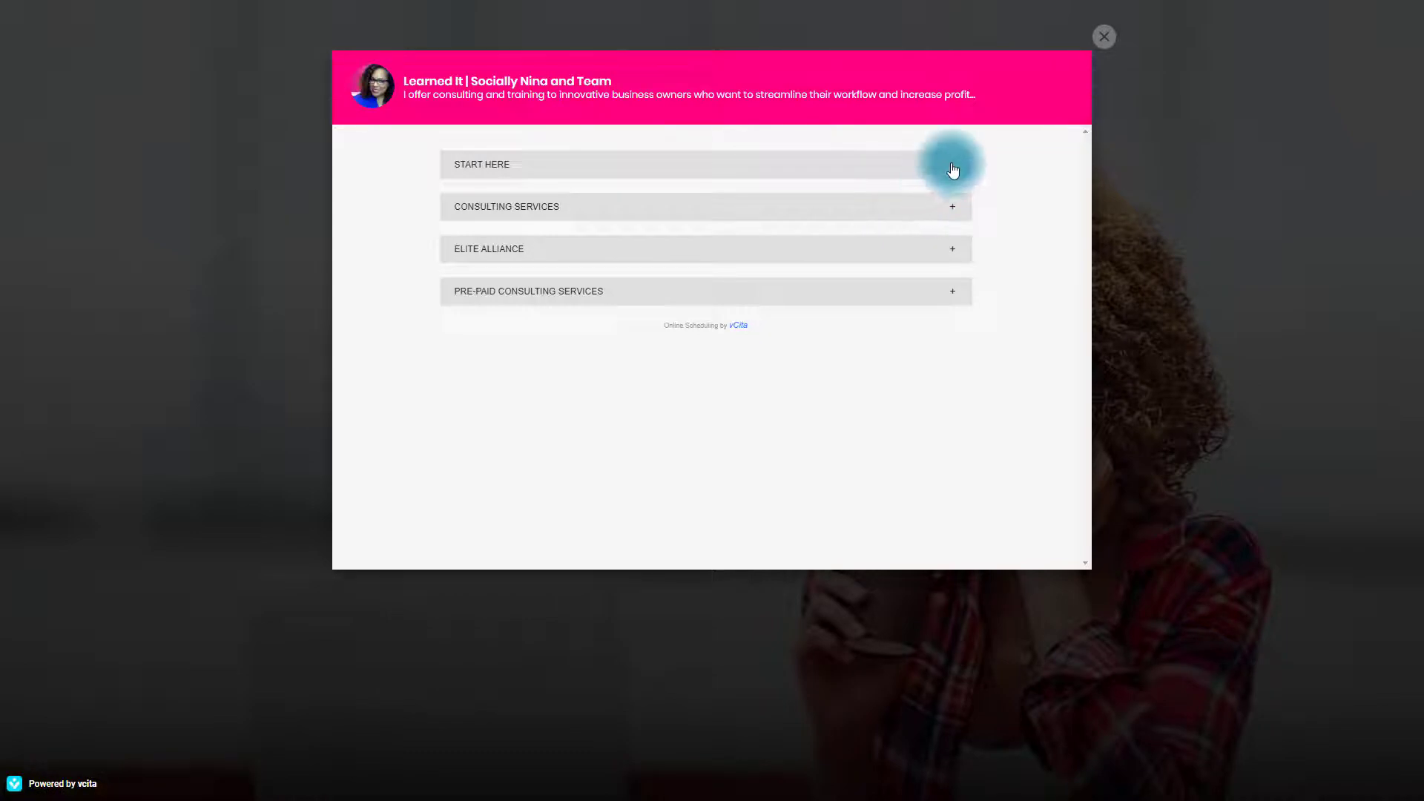
left_click(953, 167)
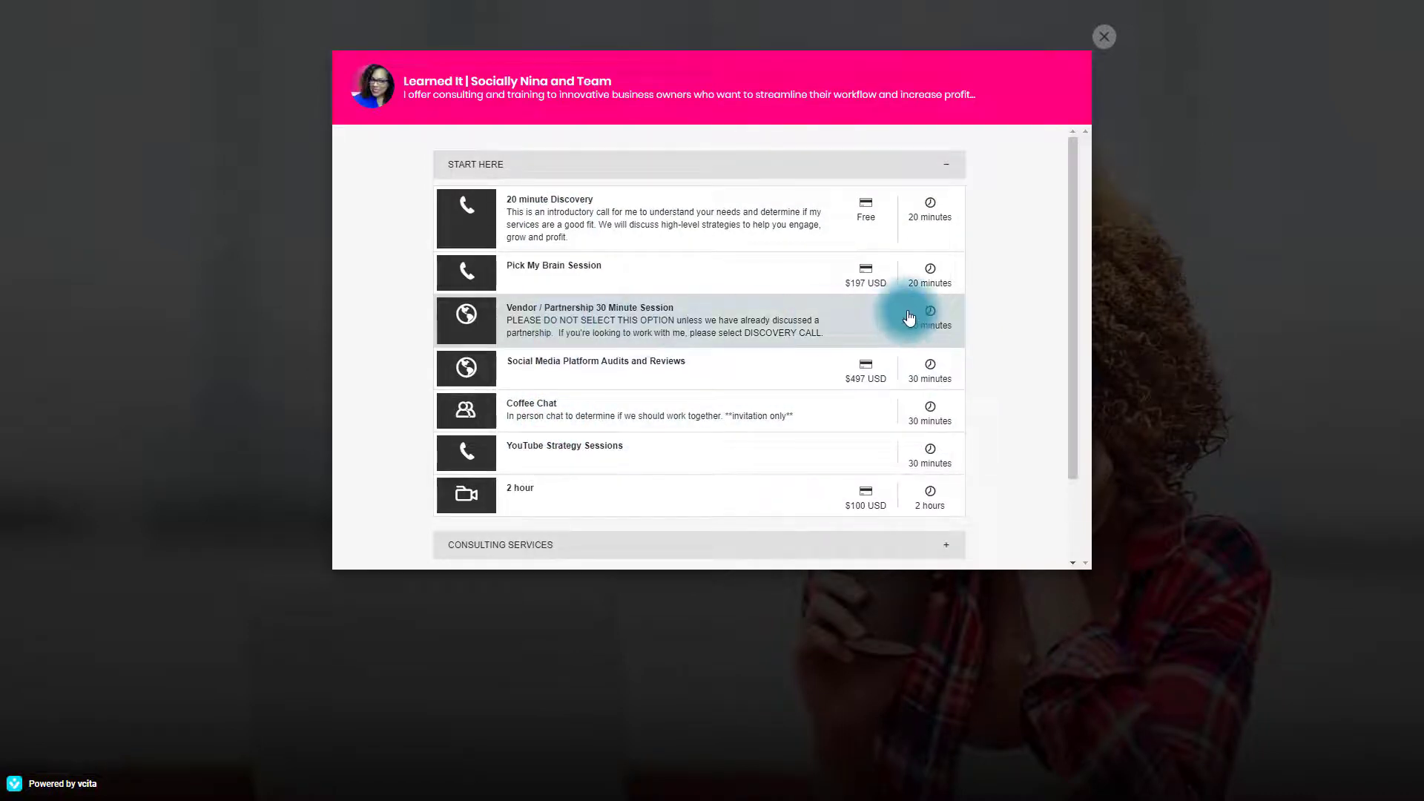
left_click(947, 166)
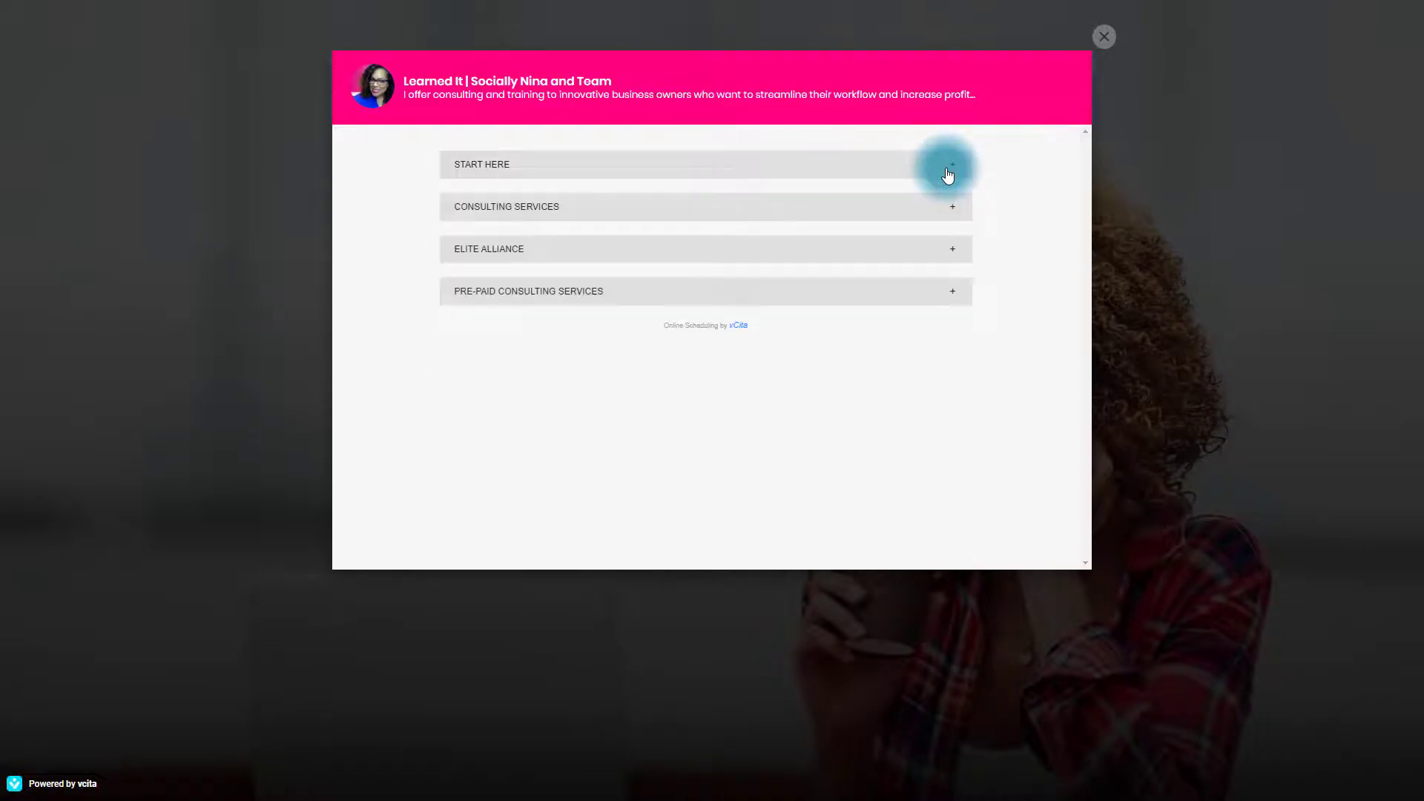
left_click(957, 210)
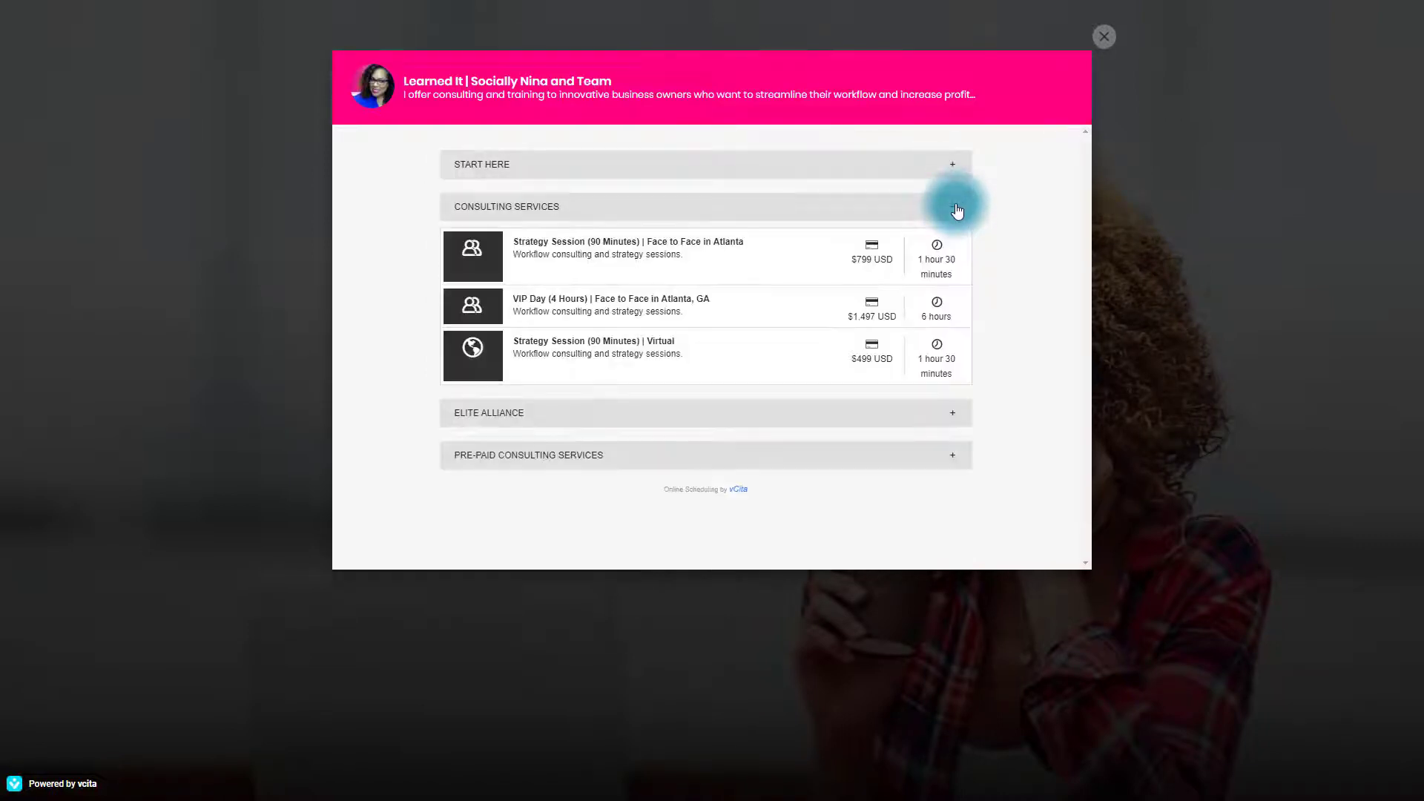
left_click(955, 211)
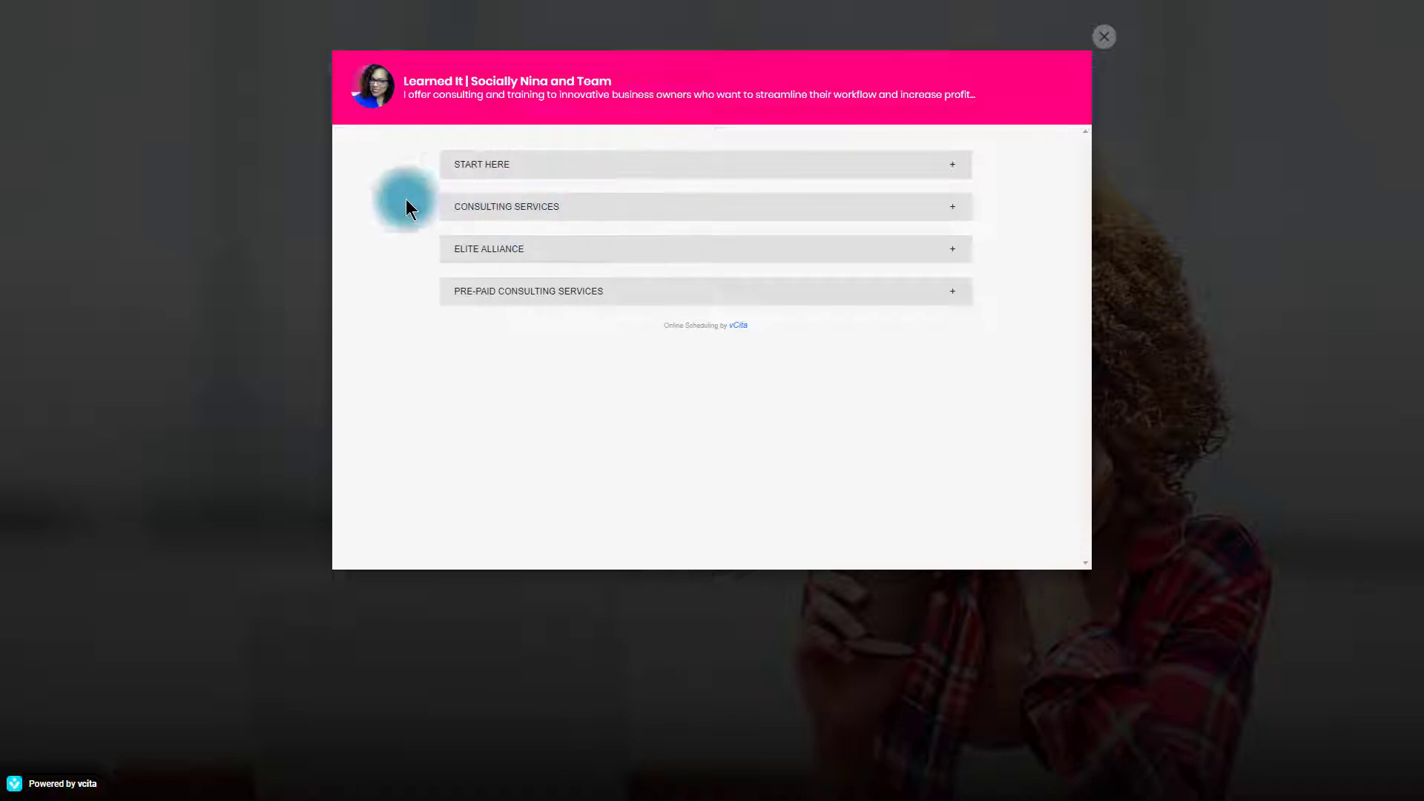
- Look through the Elite Alliance, Consulting Services and Pre-Paid Consulting Services offerings, and close the scheduling window
left_click(950, 256)
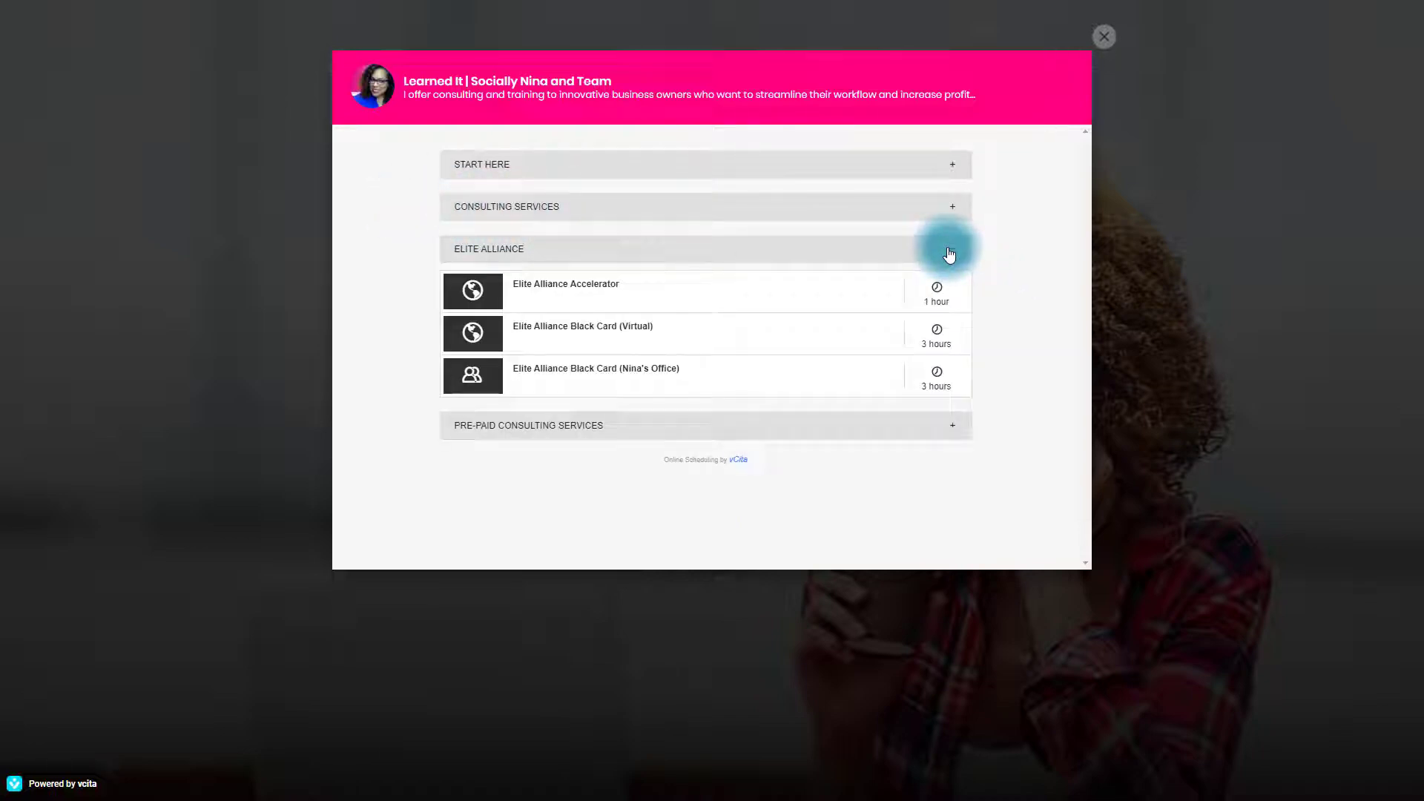
left_click(950, 209)
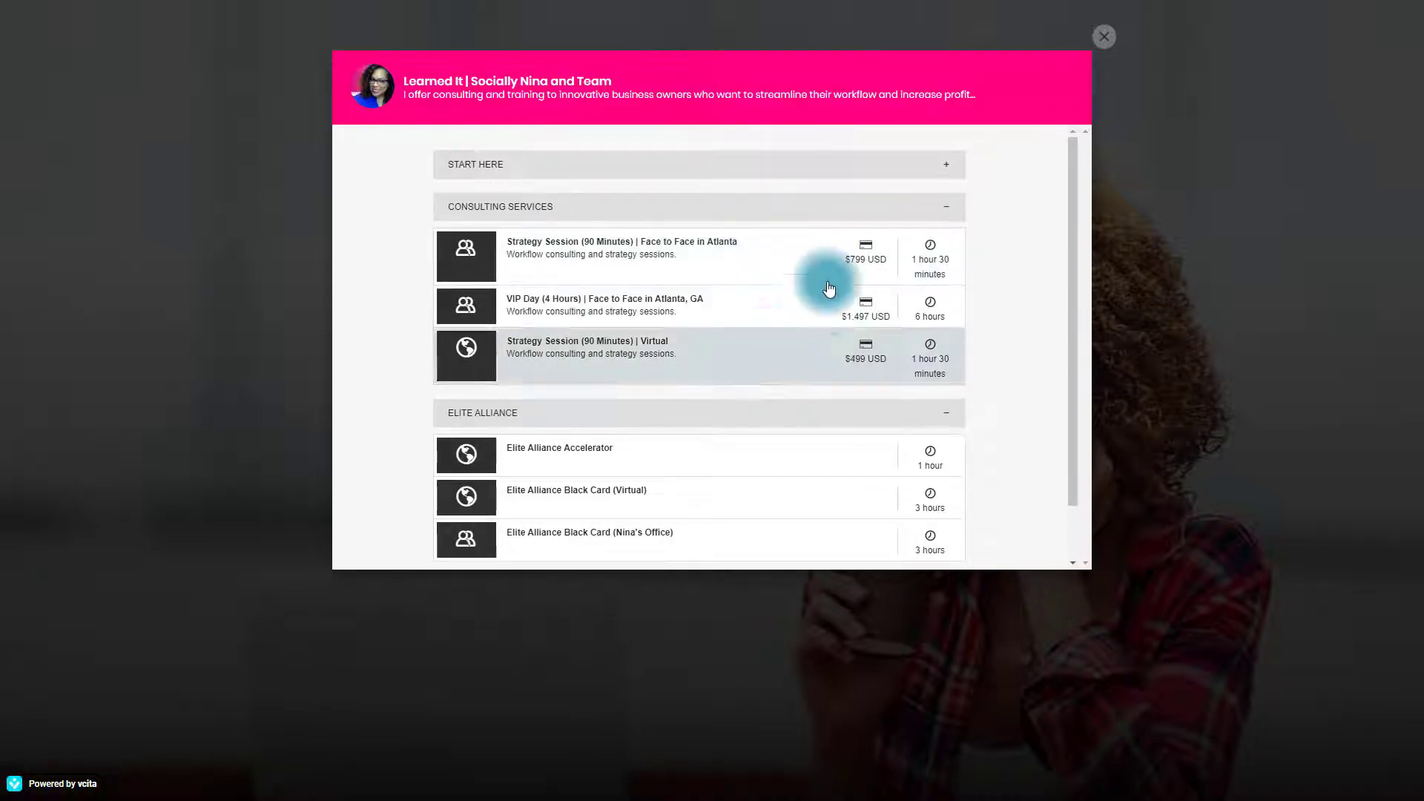
left_click(949, 207)
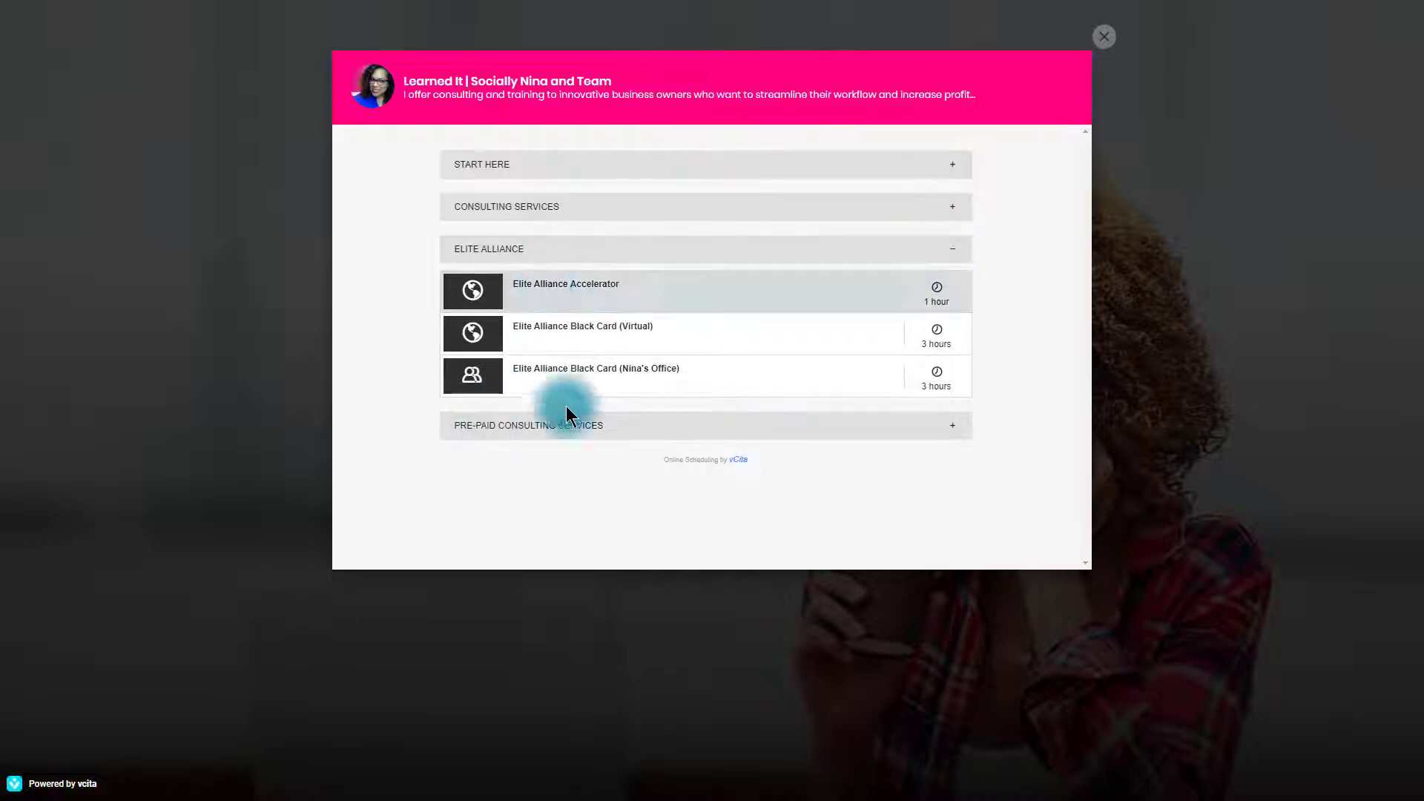
left_click(958, 255)
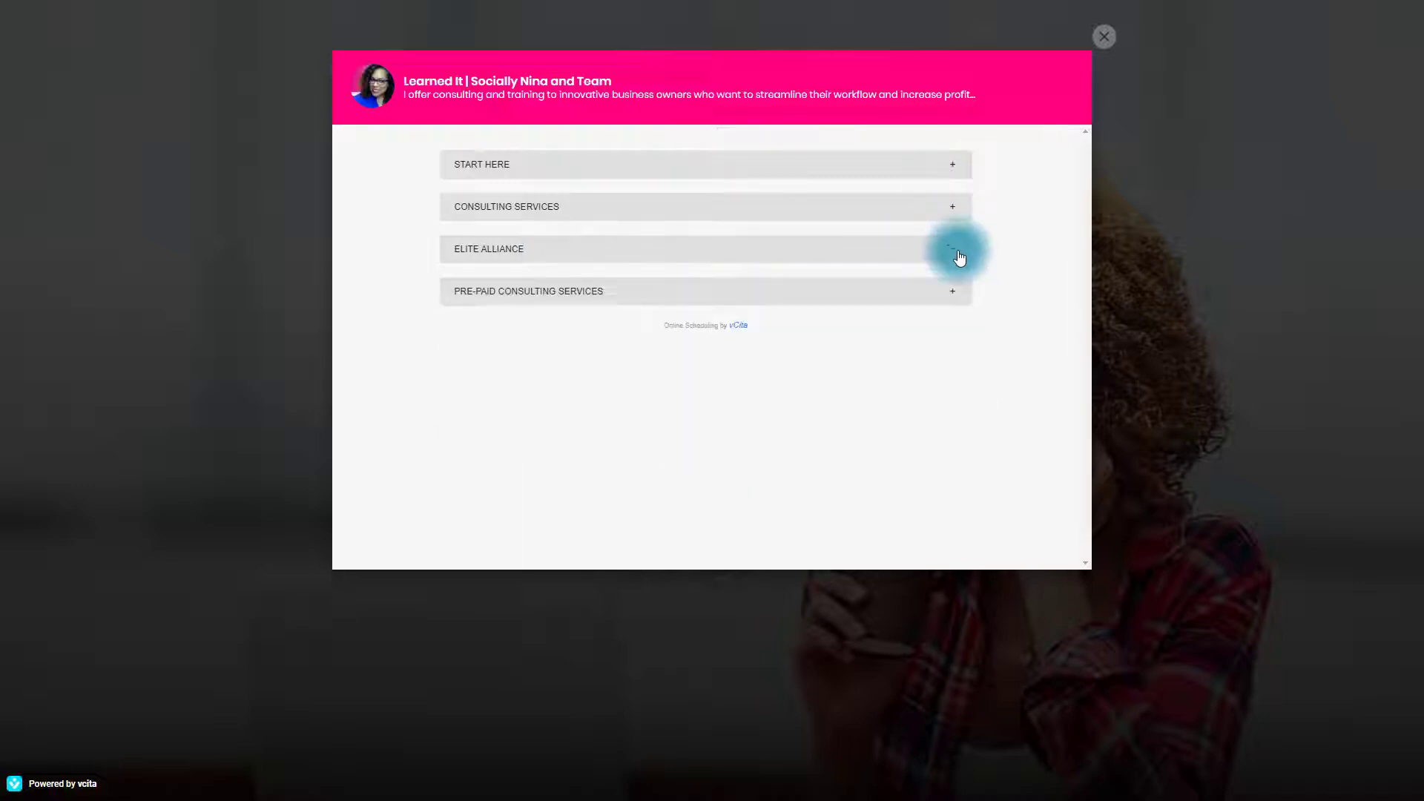
left_click(953, 294)
scroll(922, 432, "down", 1)
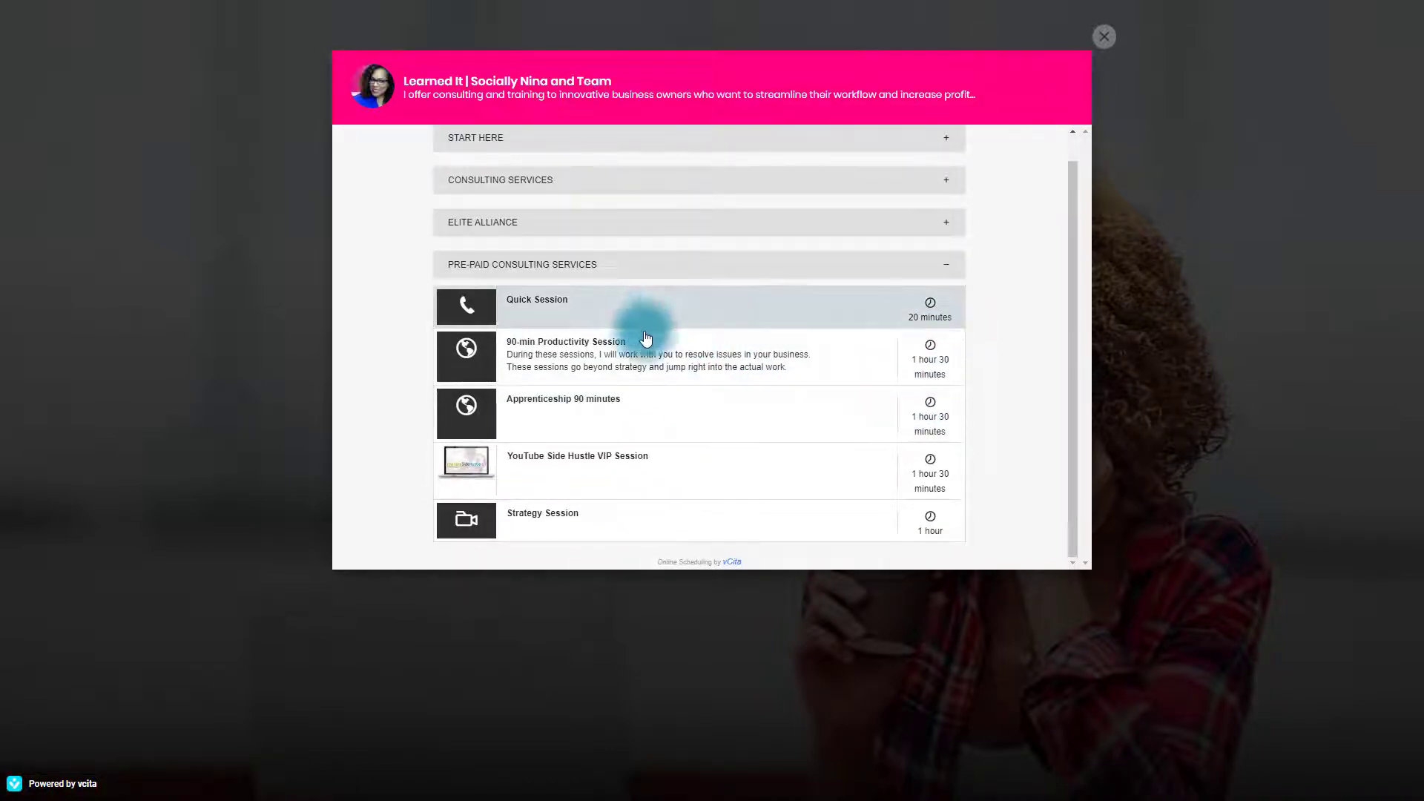
left_click(950, 268)
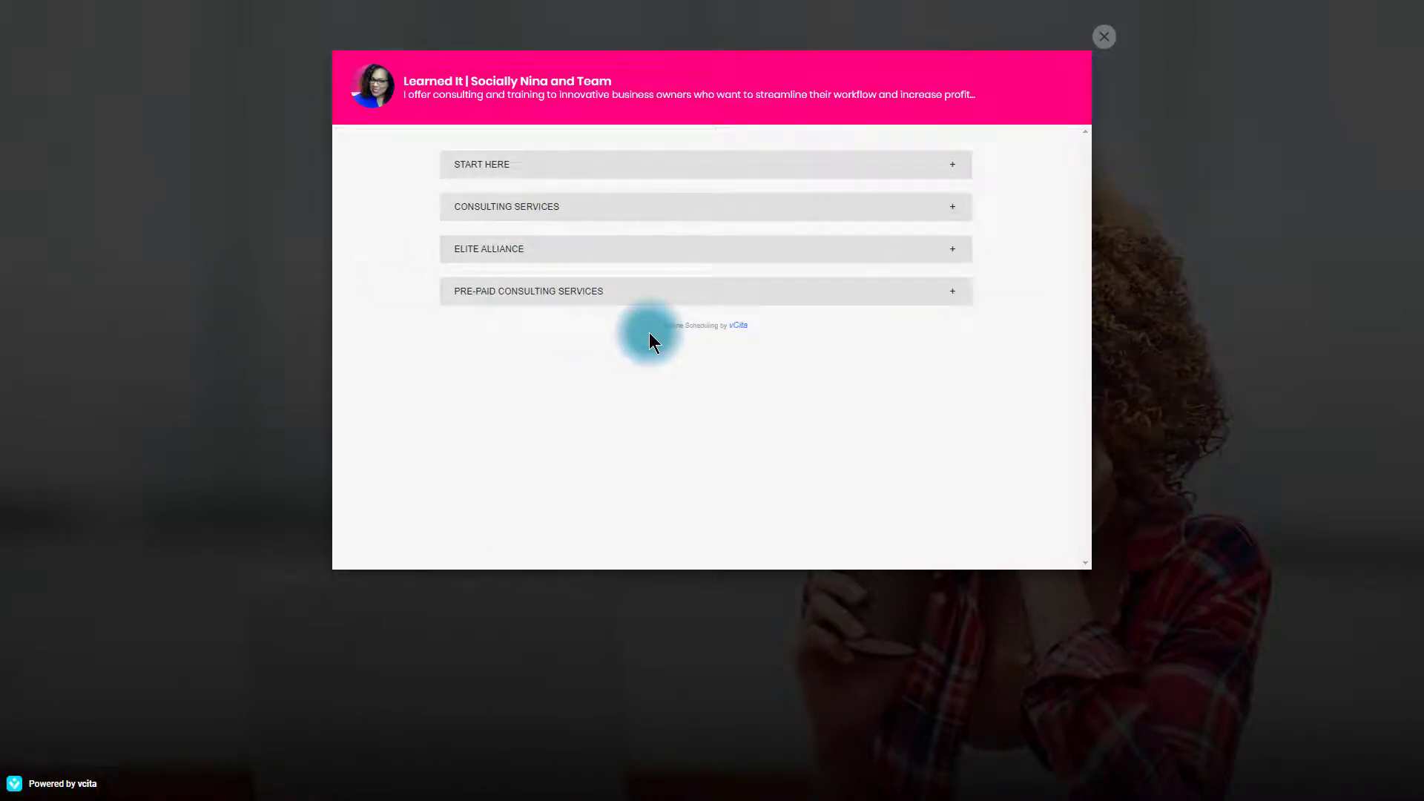
left_click(1104, 37)
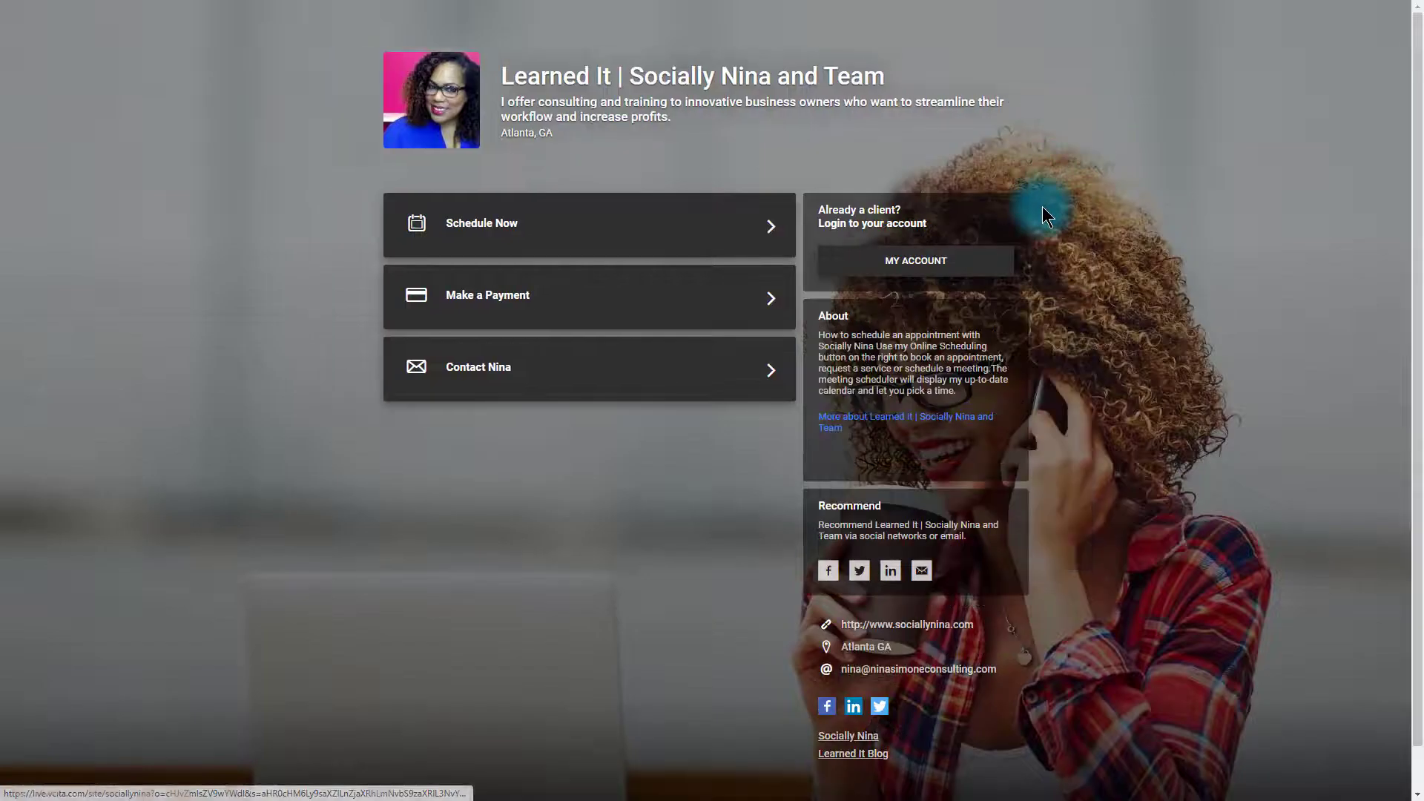
- View the Make a Payment form and the contact form of the client portal, closing each one
left_click(749, 317)
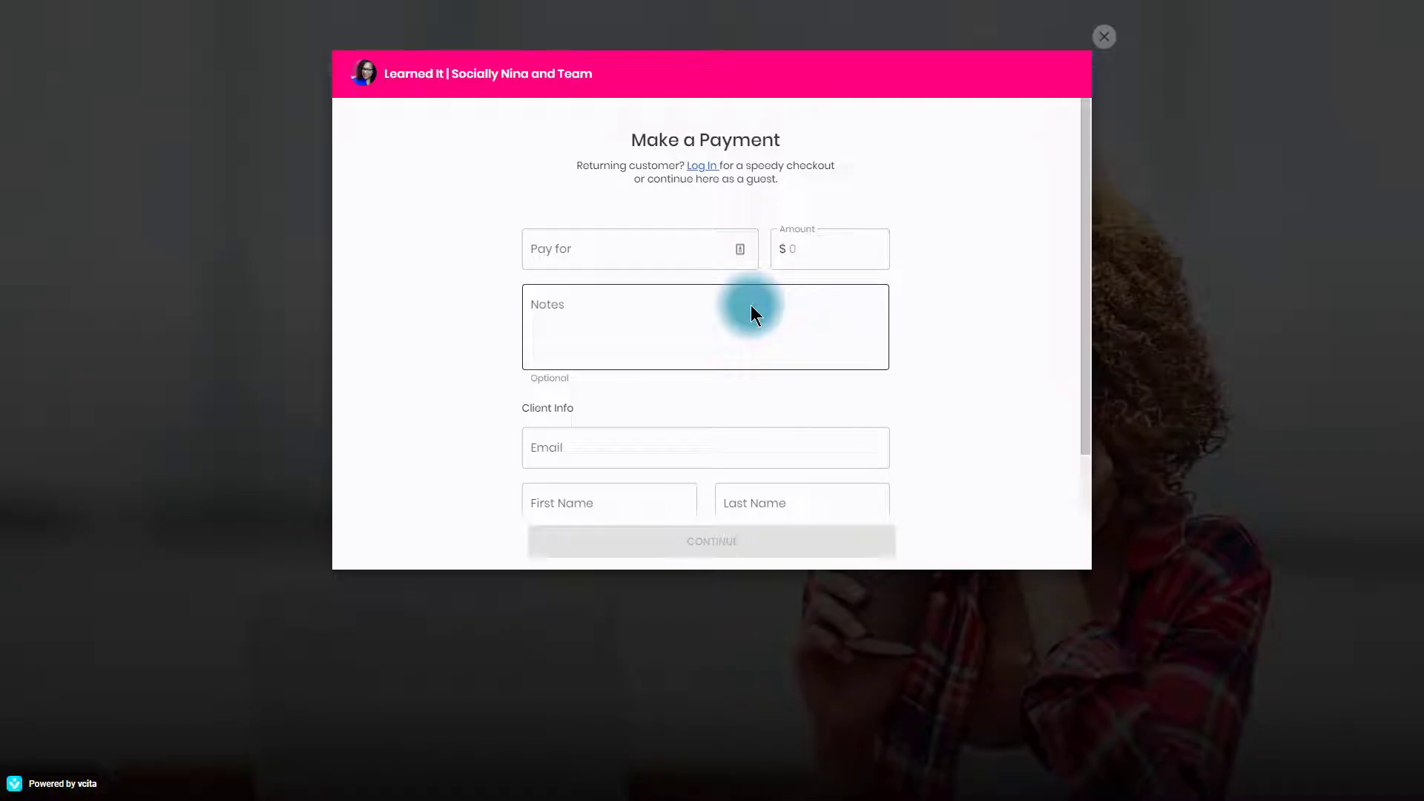
left_click(1092, 37)
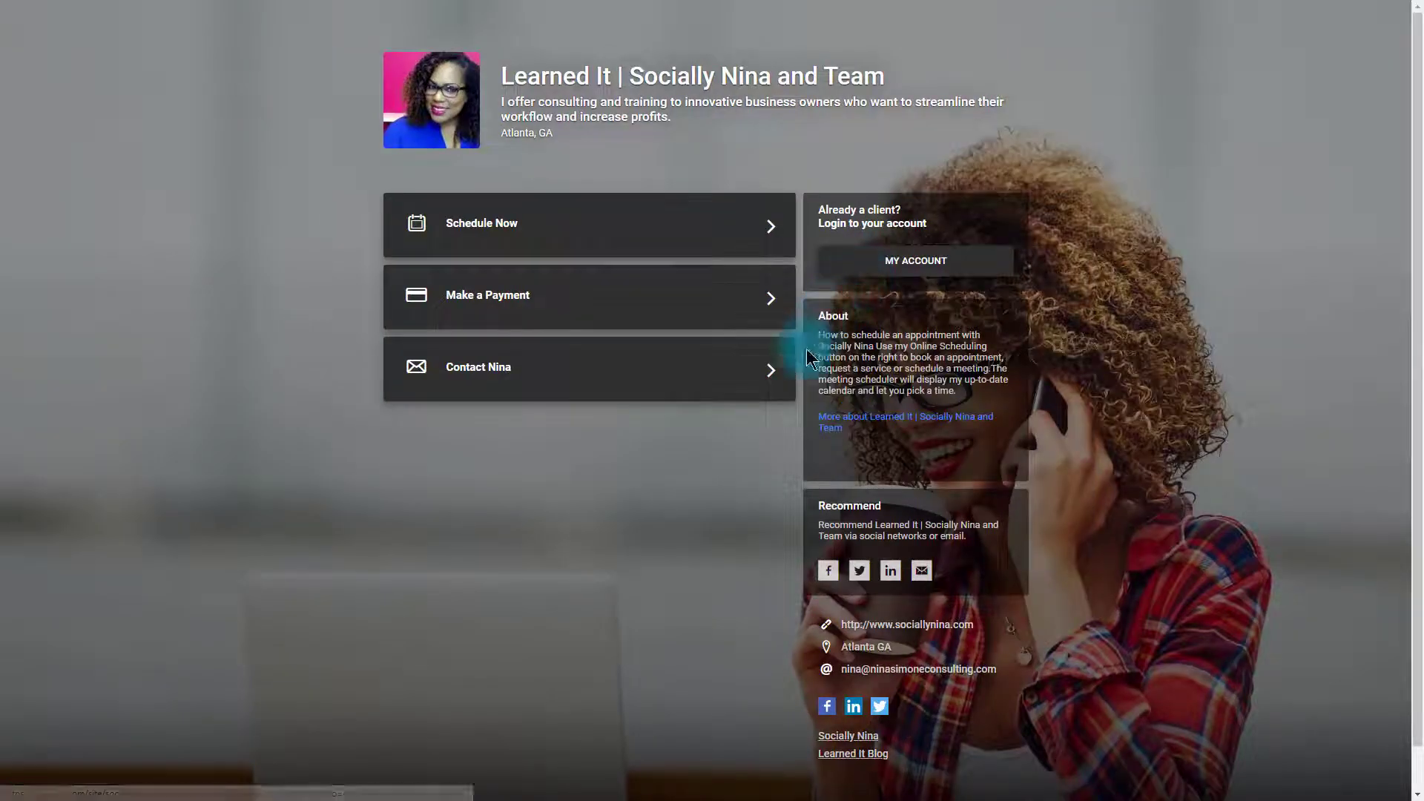
left_click(719, 385)
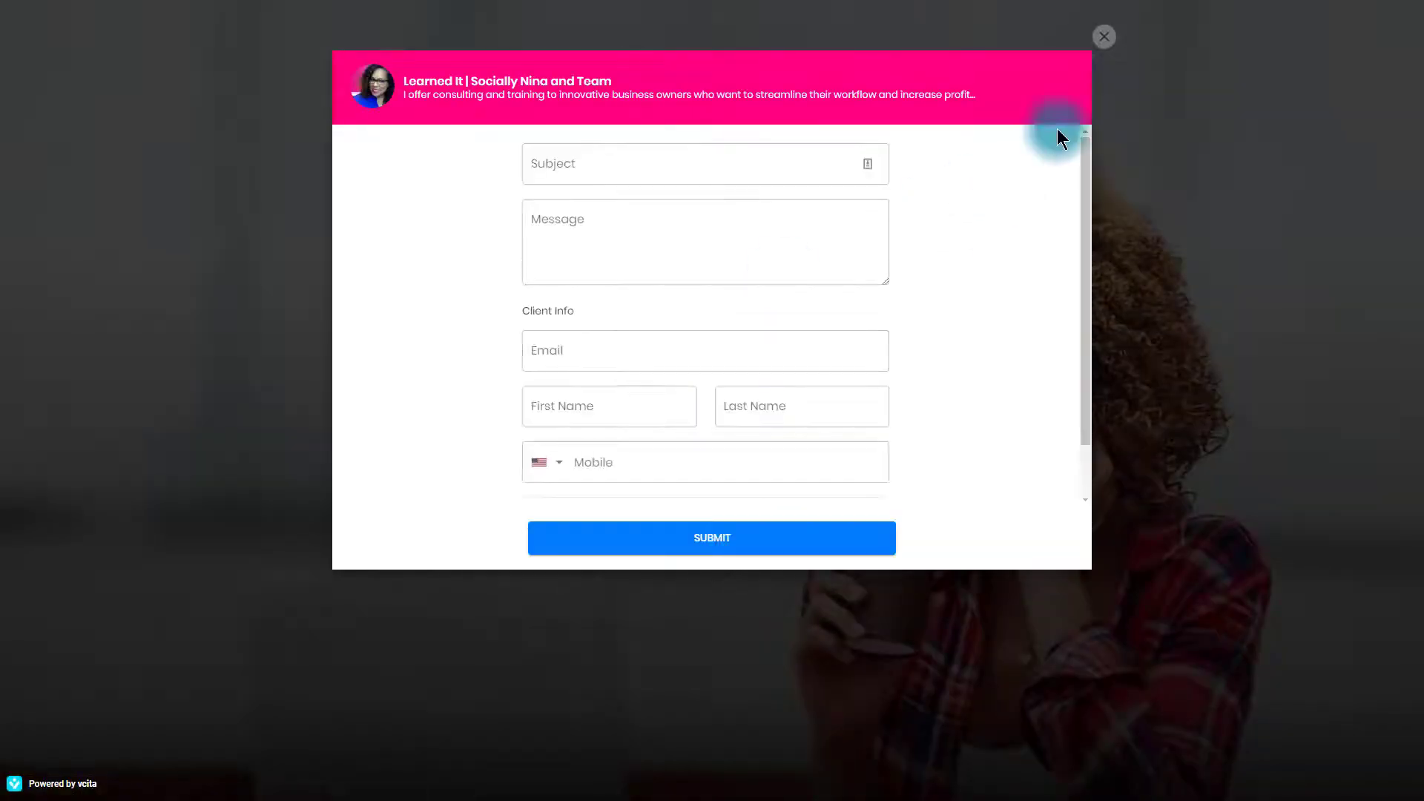
left_click(1104, 36)
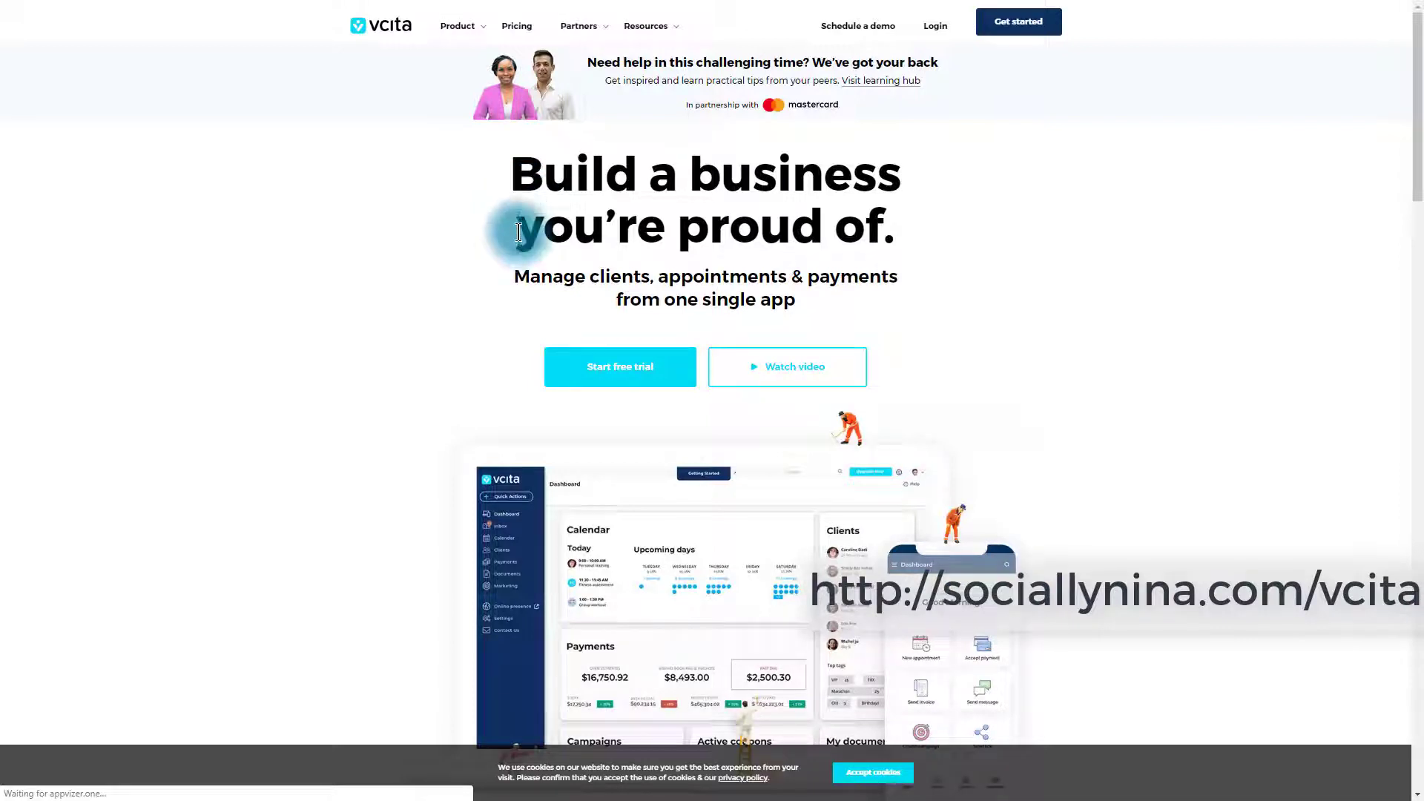
- Examine the Solo plan prices, the online scheduling plan details and the feature comparison on the vCita pricing page
left_click(510, 31)
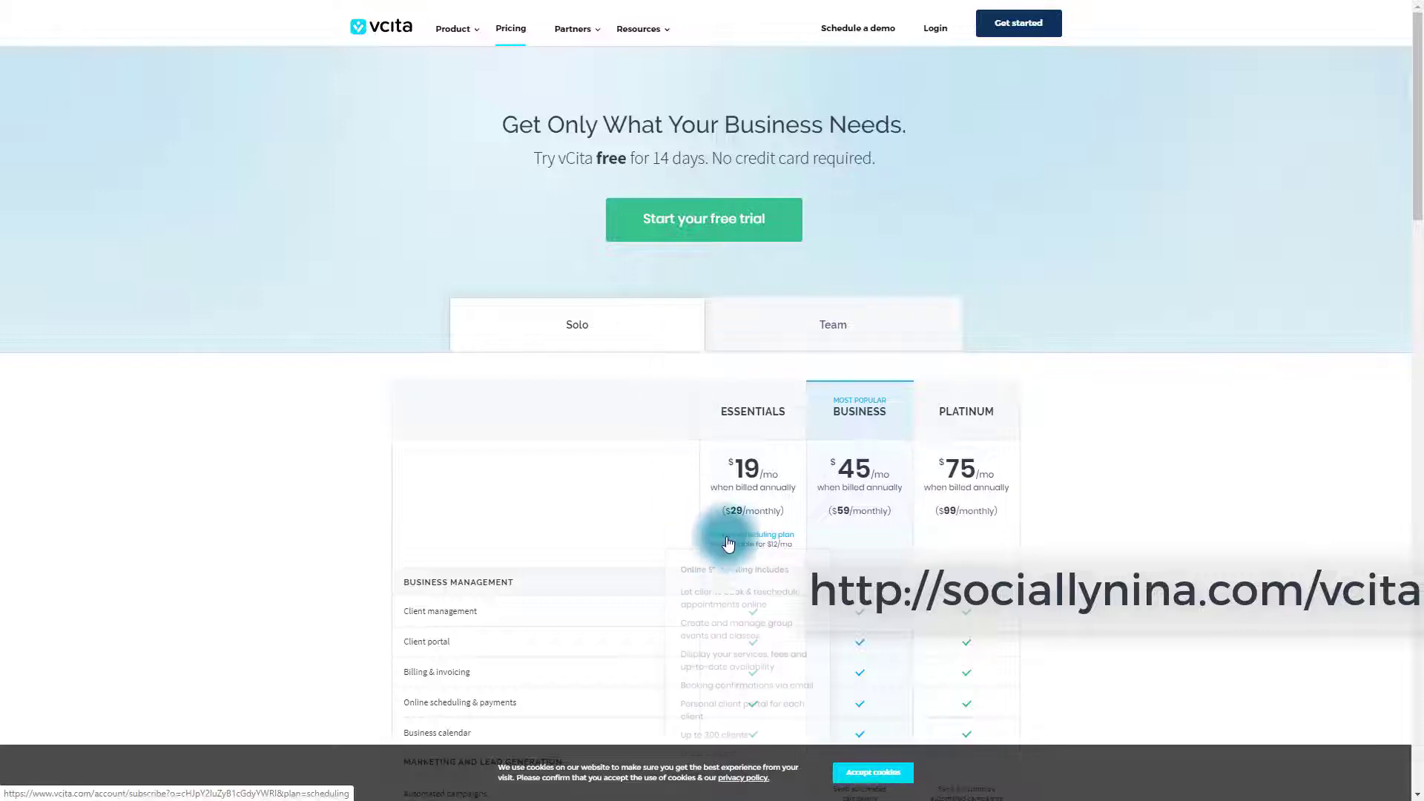
mouse_move(723, 536)
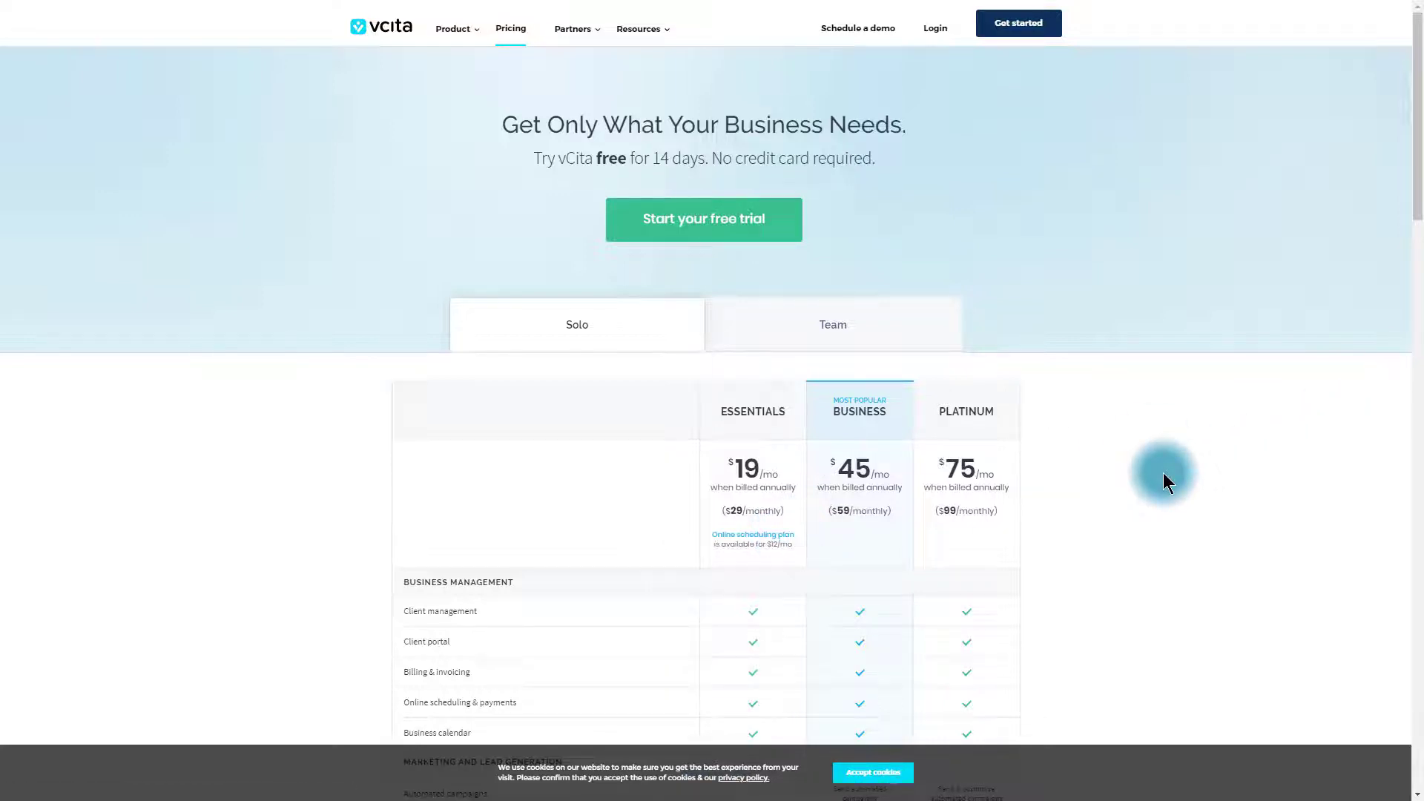
scroll(1163, 478, "down", 3)
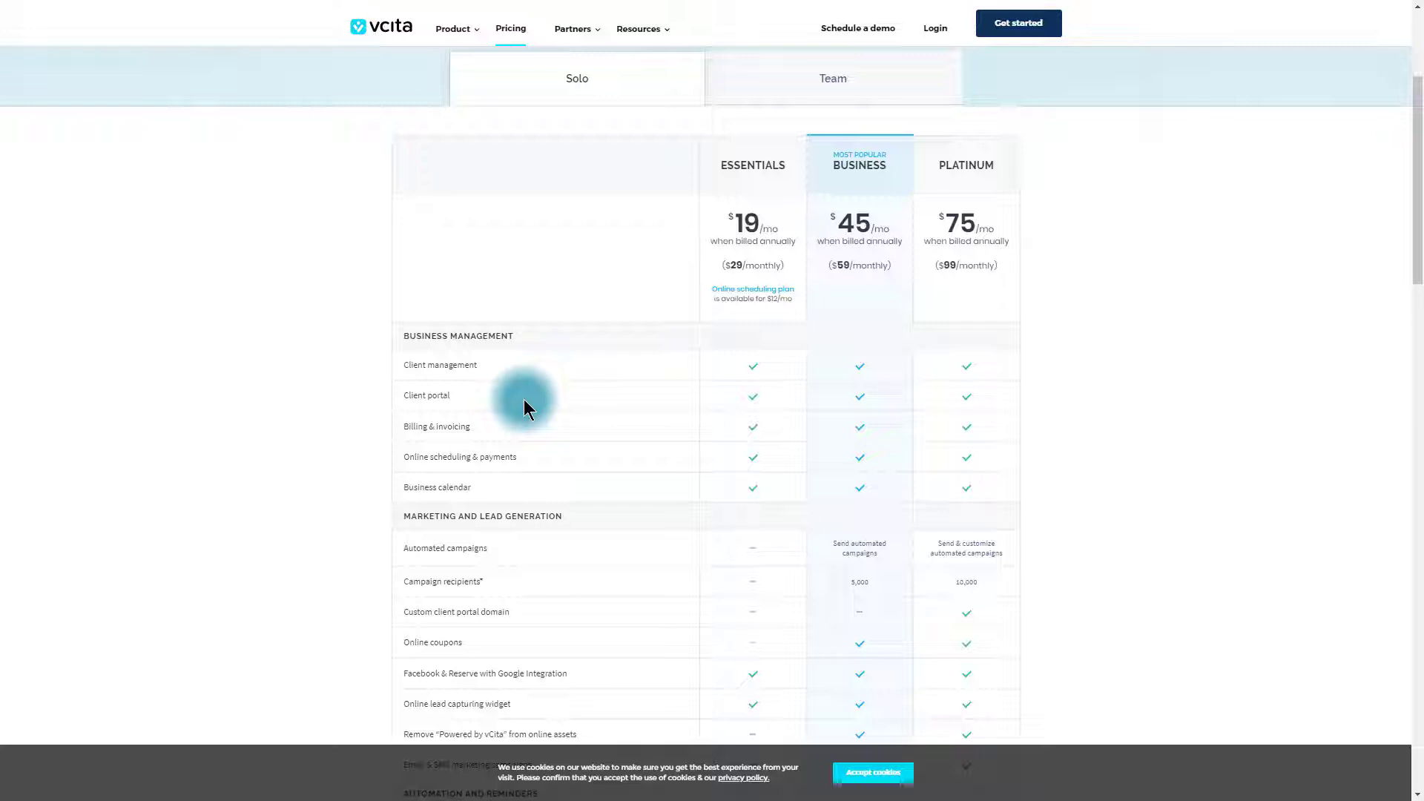
scroll(548, 424, "down", 3)
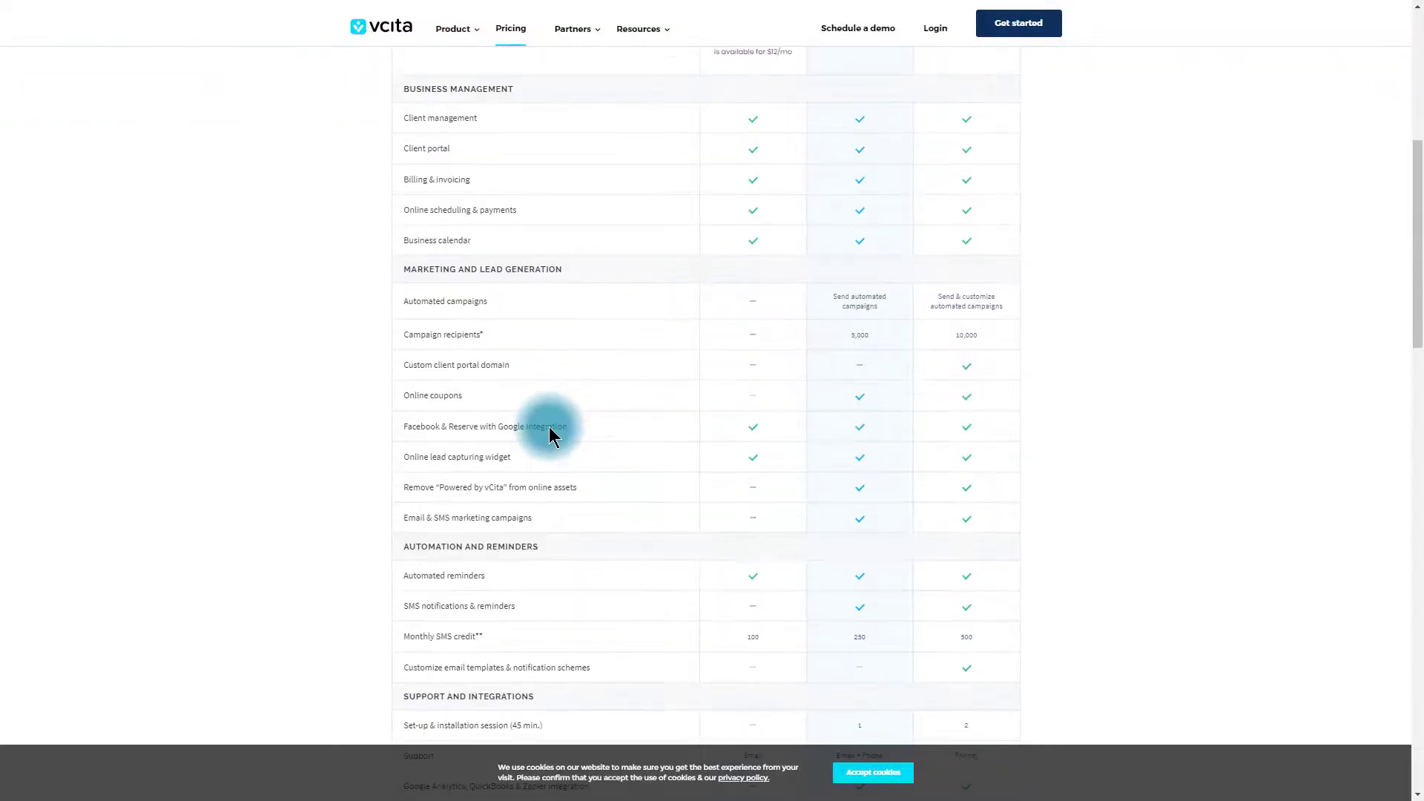
scroll(542, 404, "up", 6)
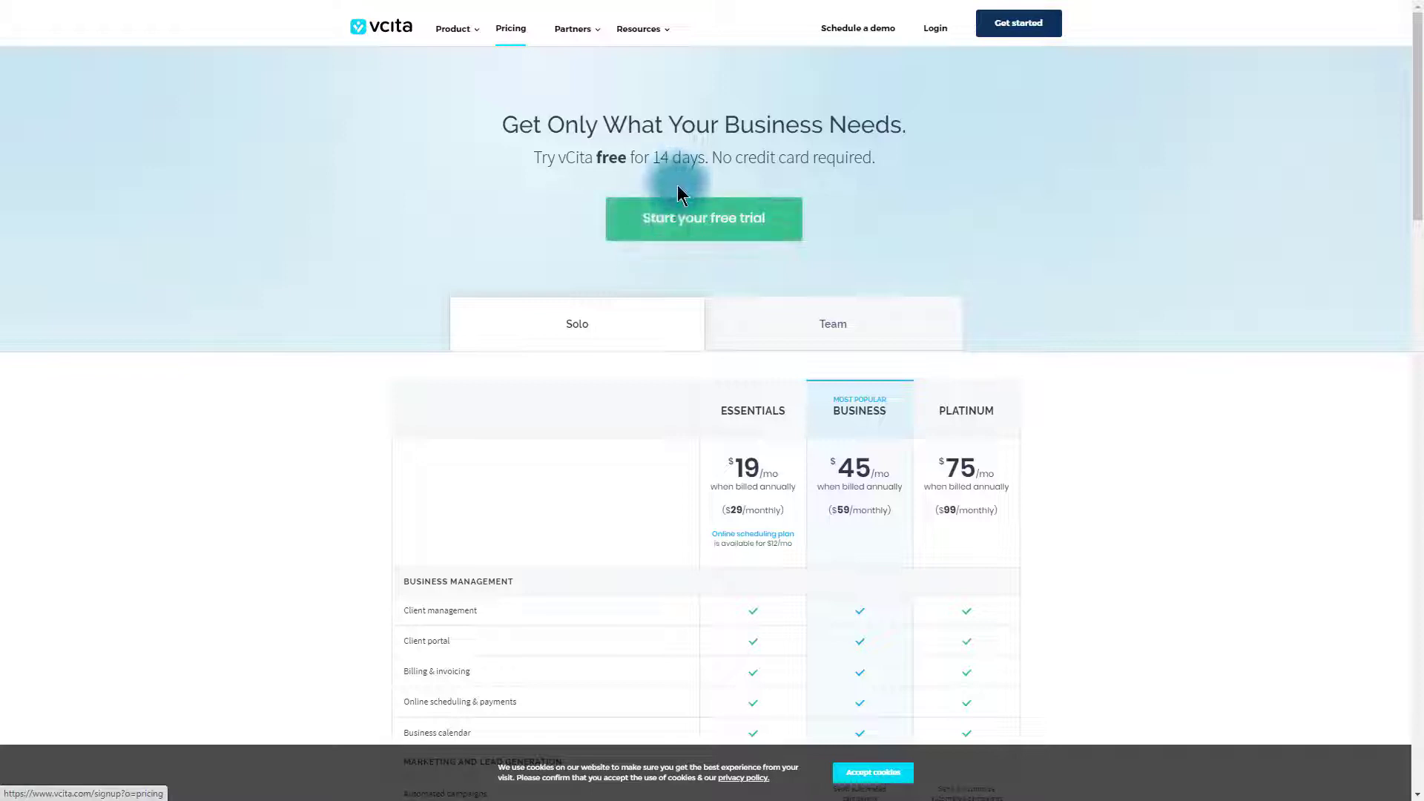
left_click(654, 215)
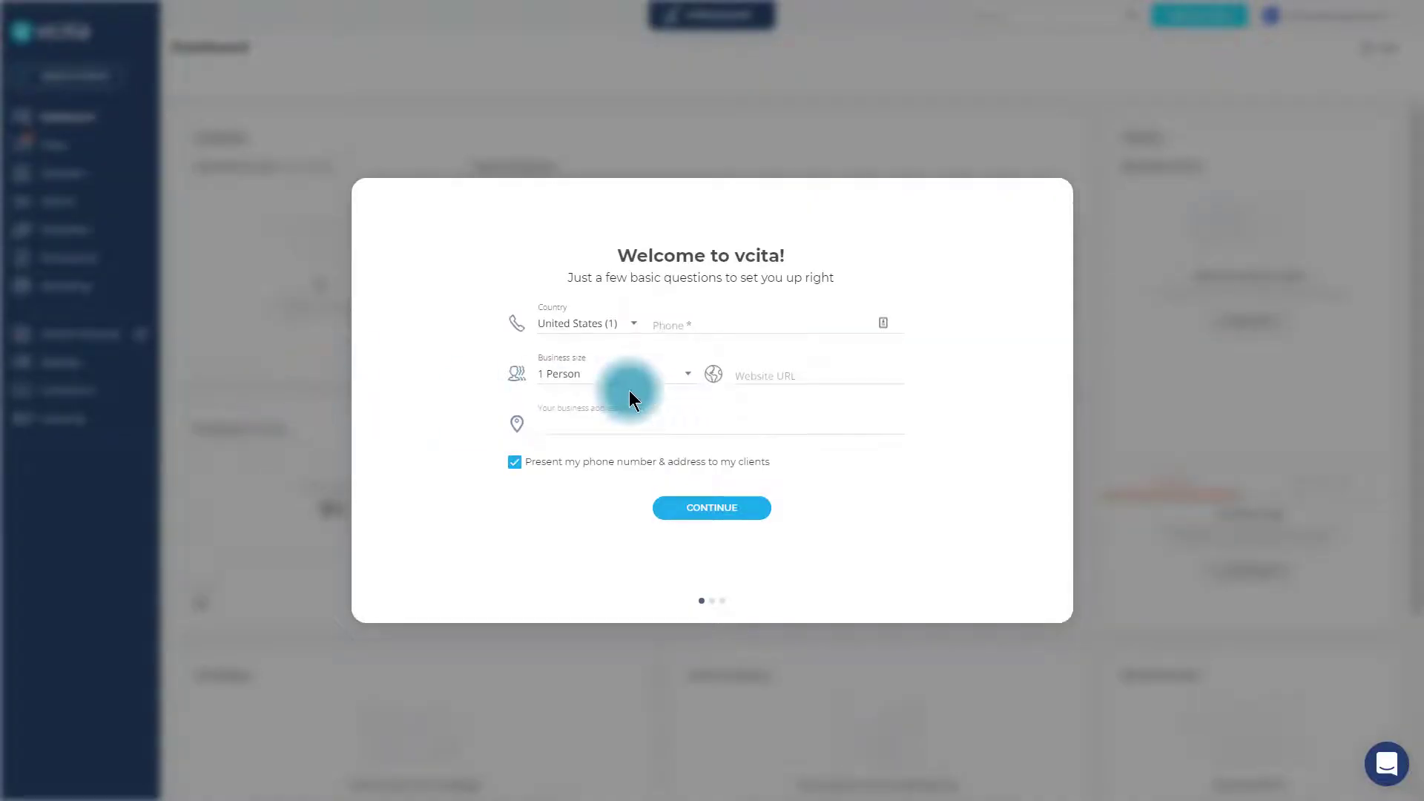
left_click(836, 333)
type("44444444444")
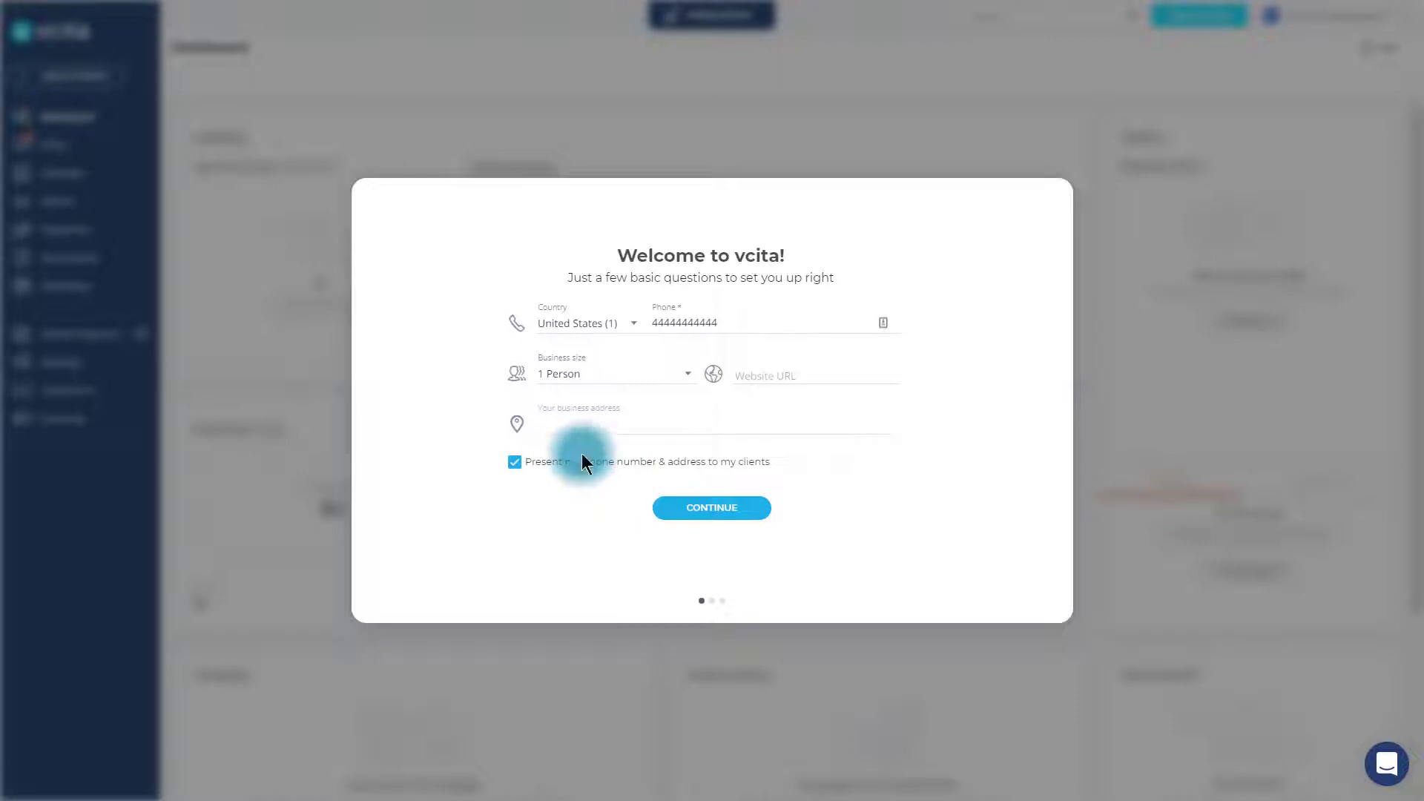
left_click(759, 368)
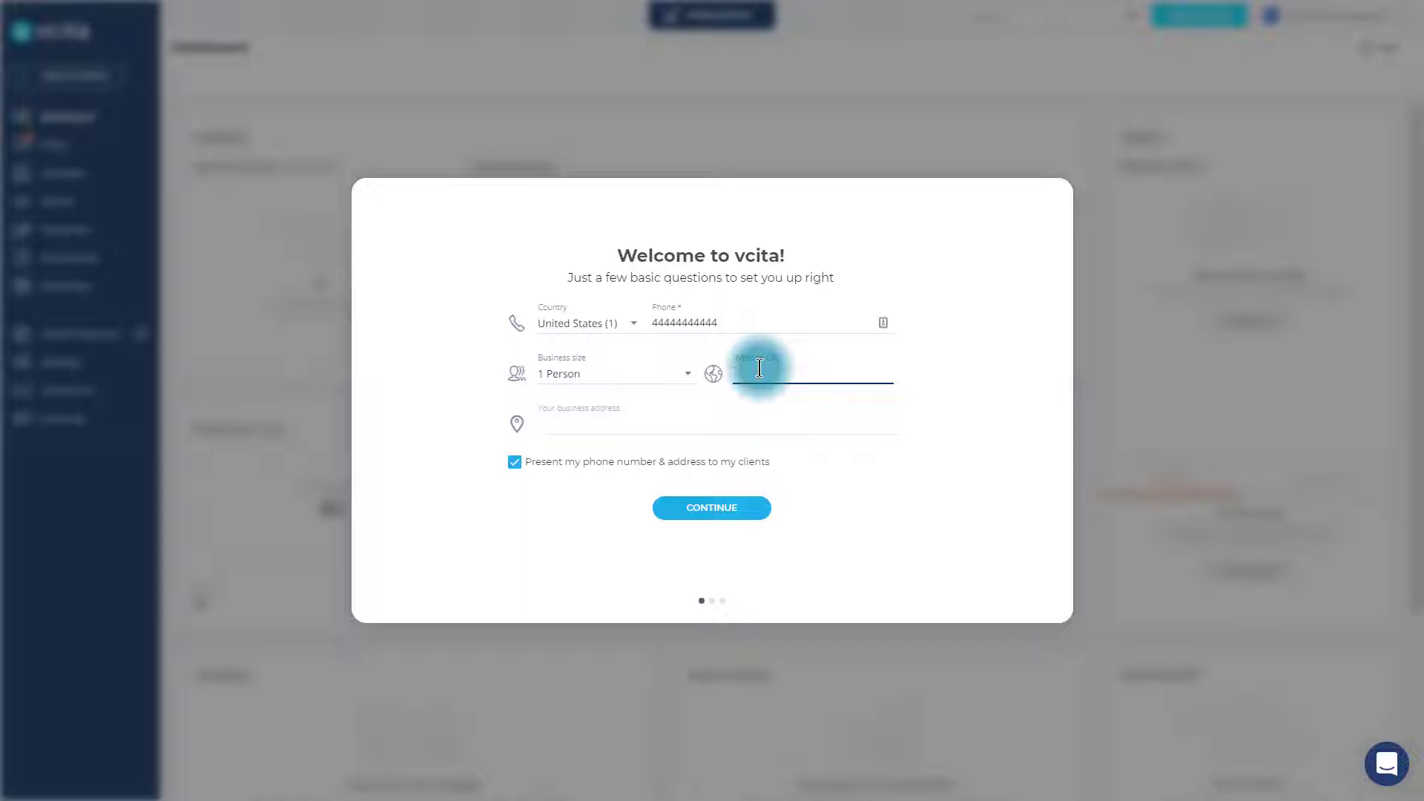
type("http")
type("://cottoncan")
type("dymartini")
type("bar.com")
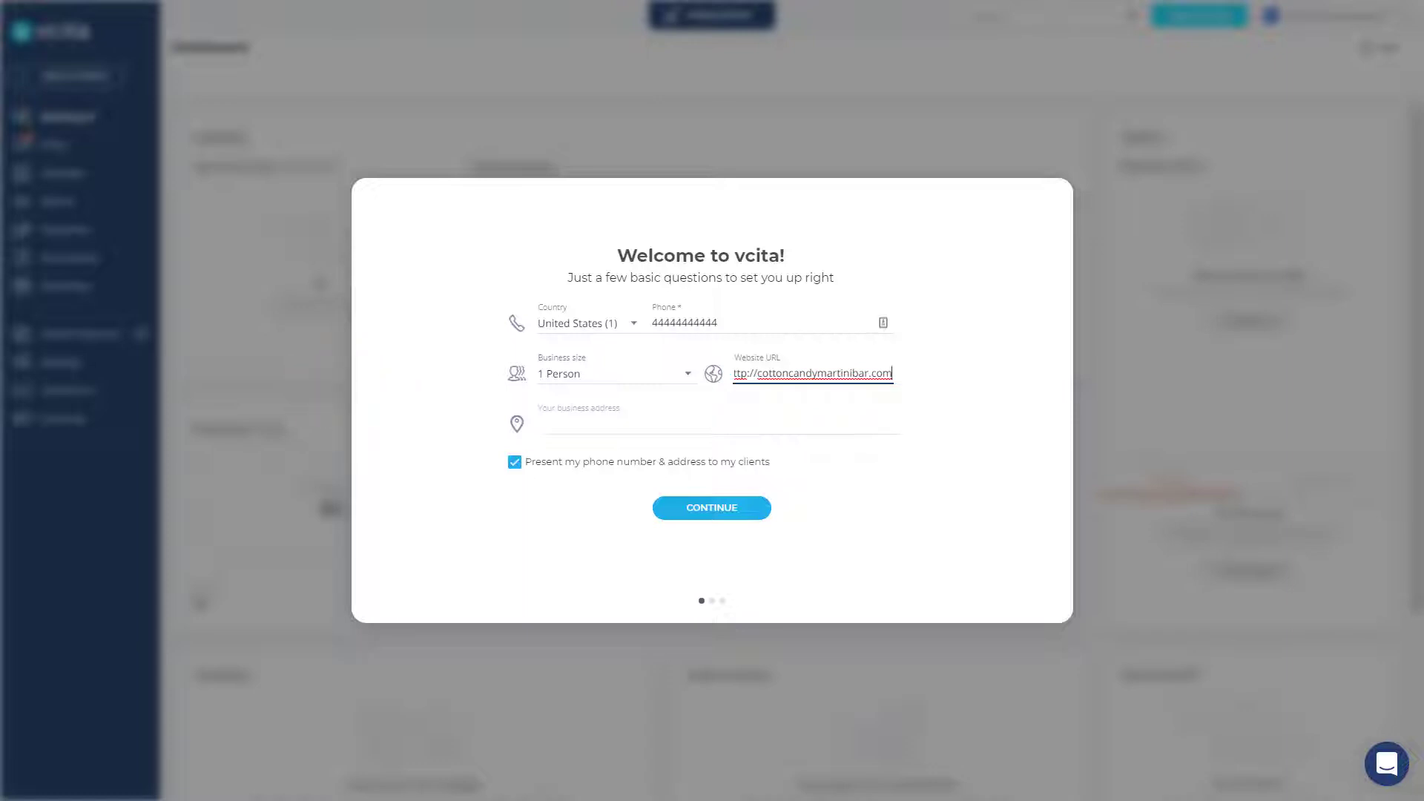
key("Tab")
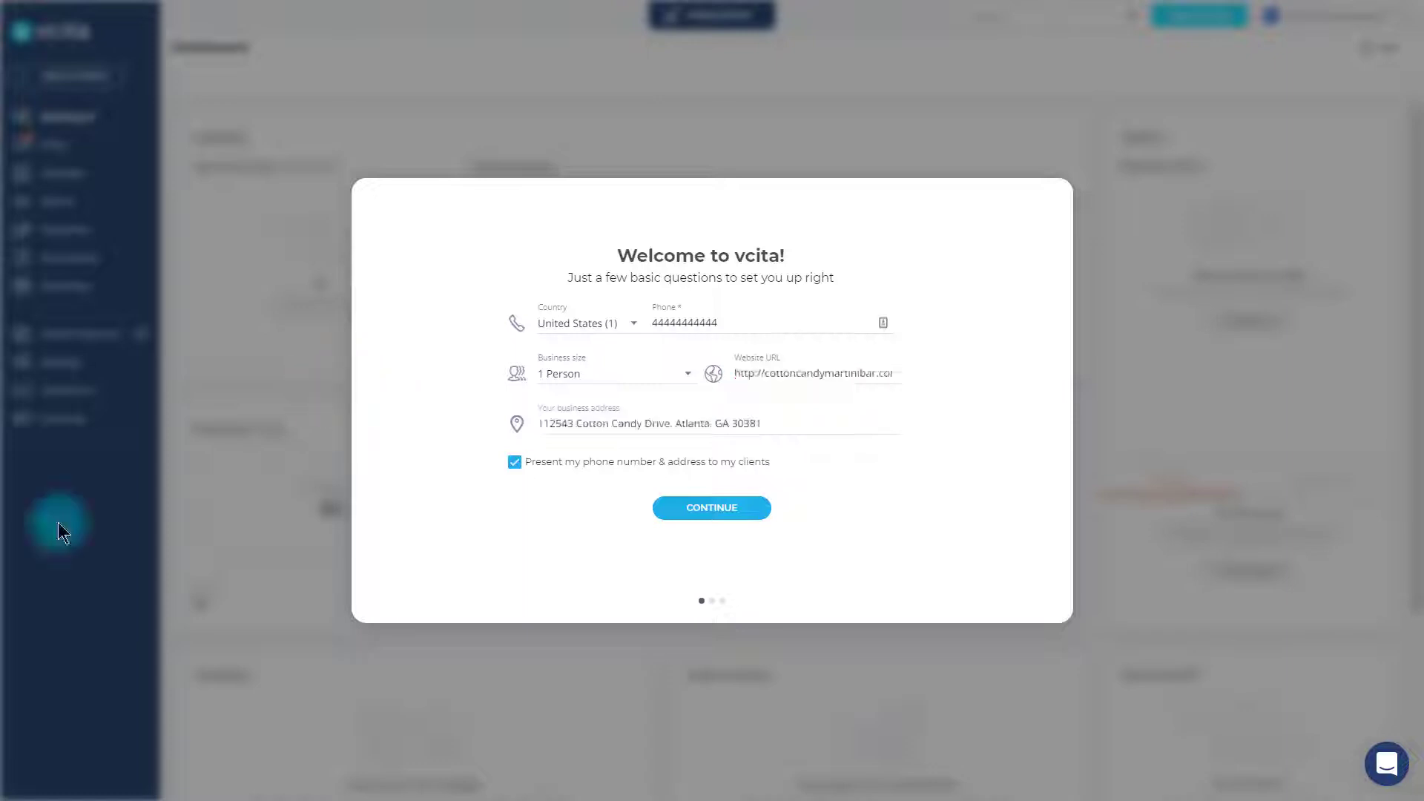
left_click(712, 507)
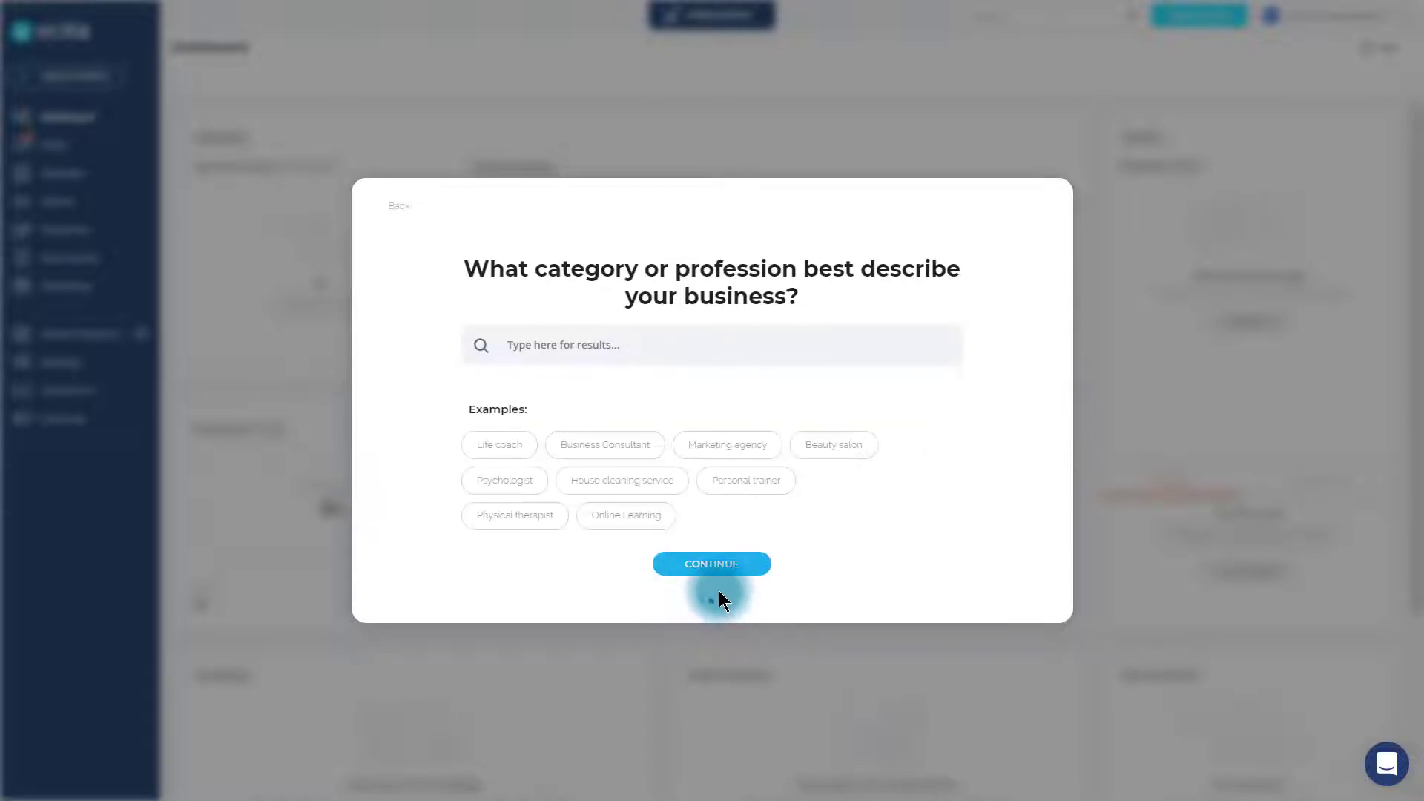
- Choose Business Consultant as the category describing the business and continue to the next setup question
left_click(686, 353)
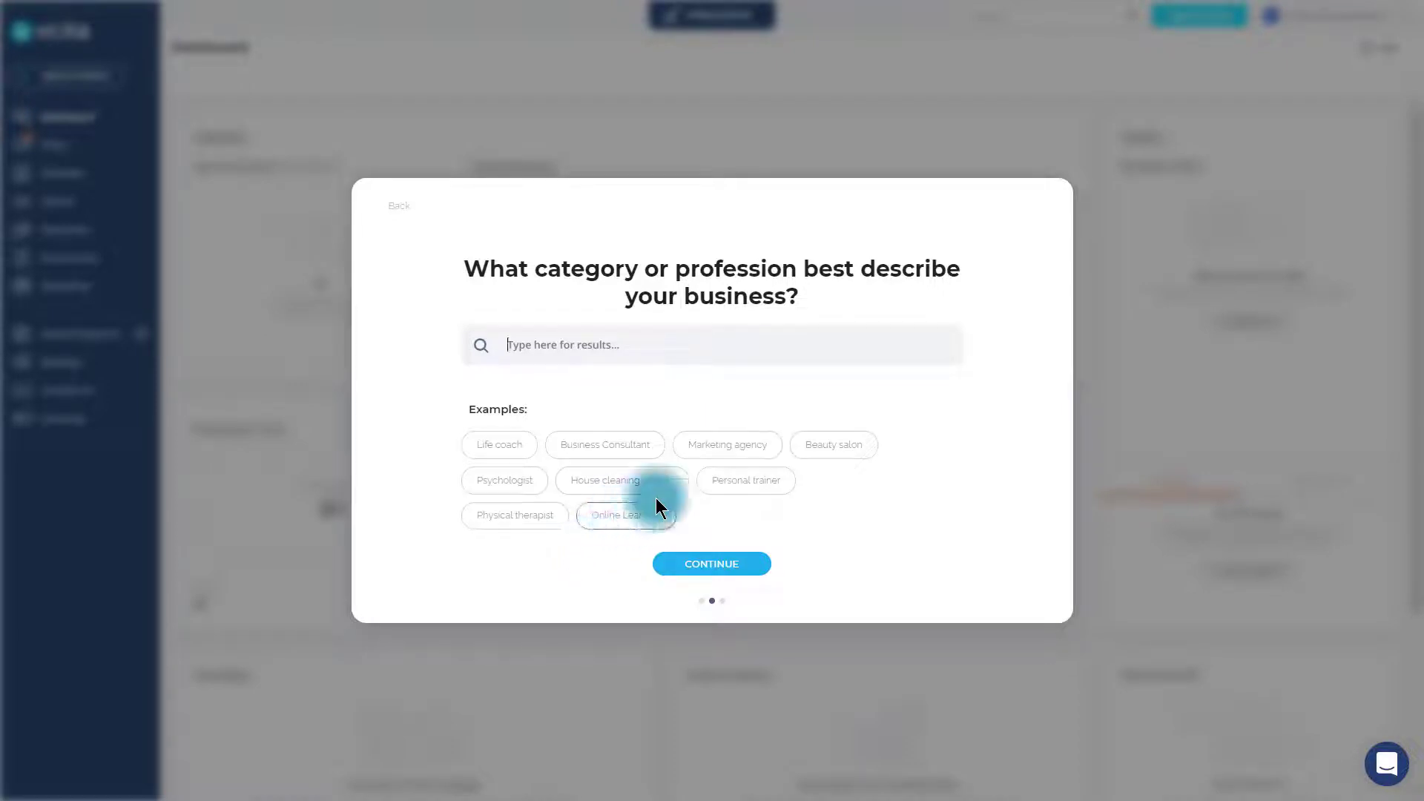
left_click(590, 460)
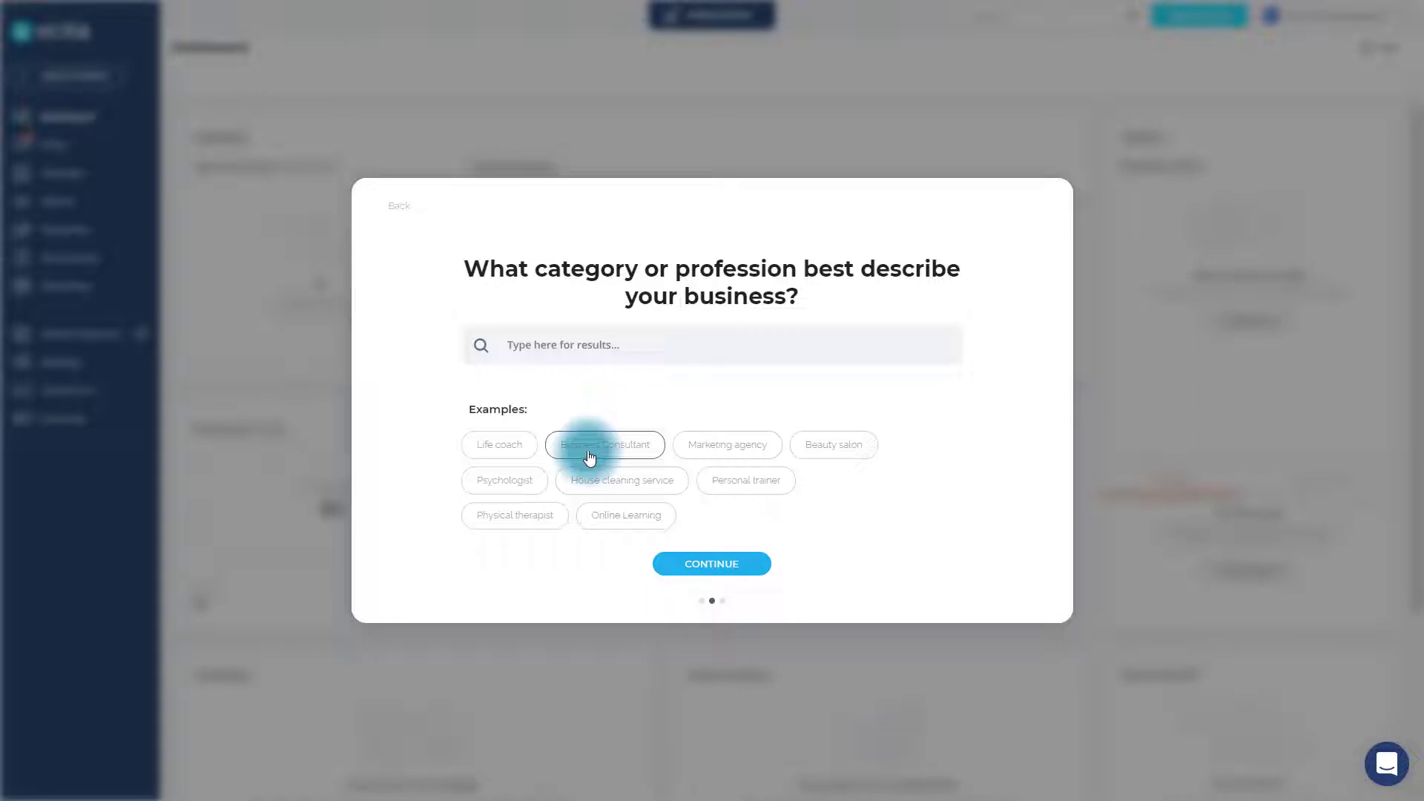
left_click(731, 566)
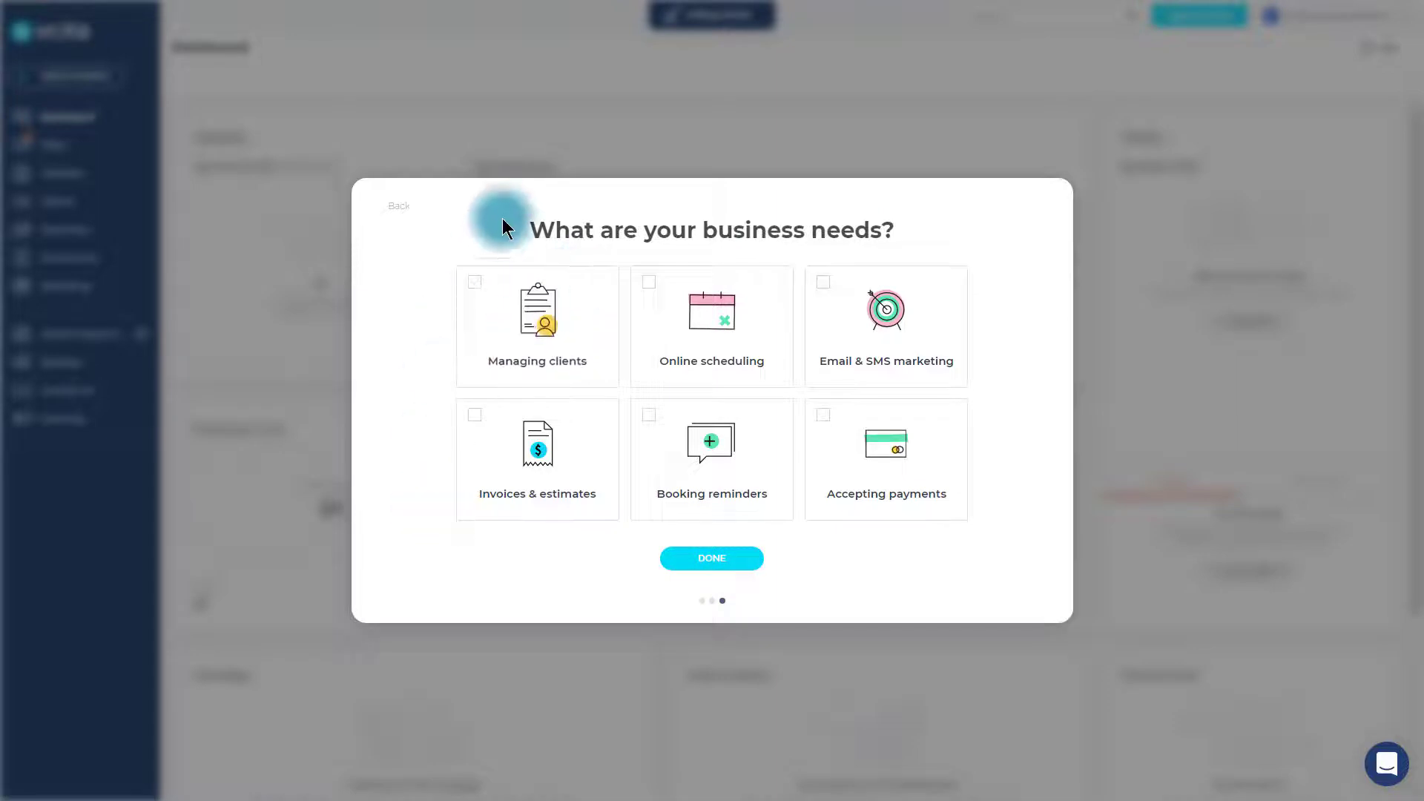
- Choose all six business needs, from managing clients to accepting payments, and finish the setup questions
left_click(471, 290)
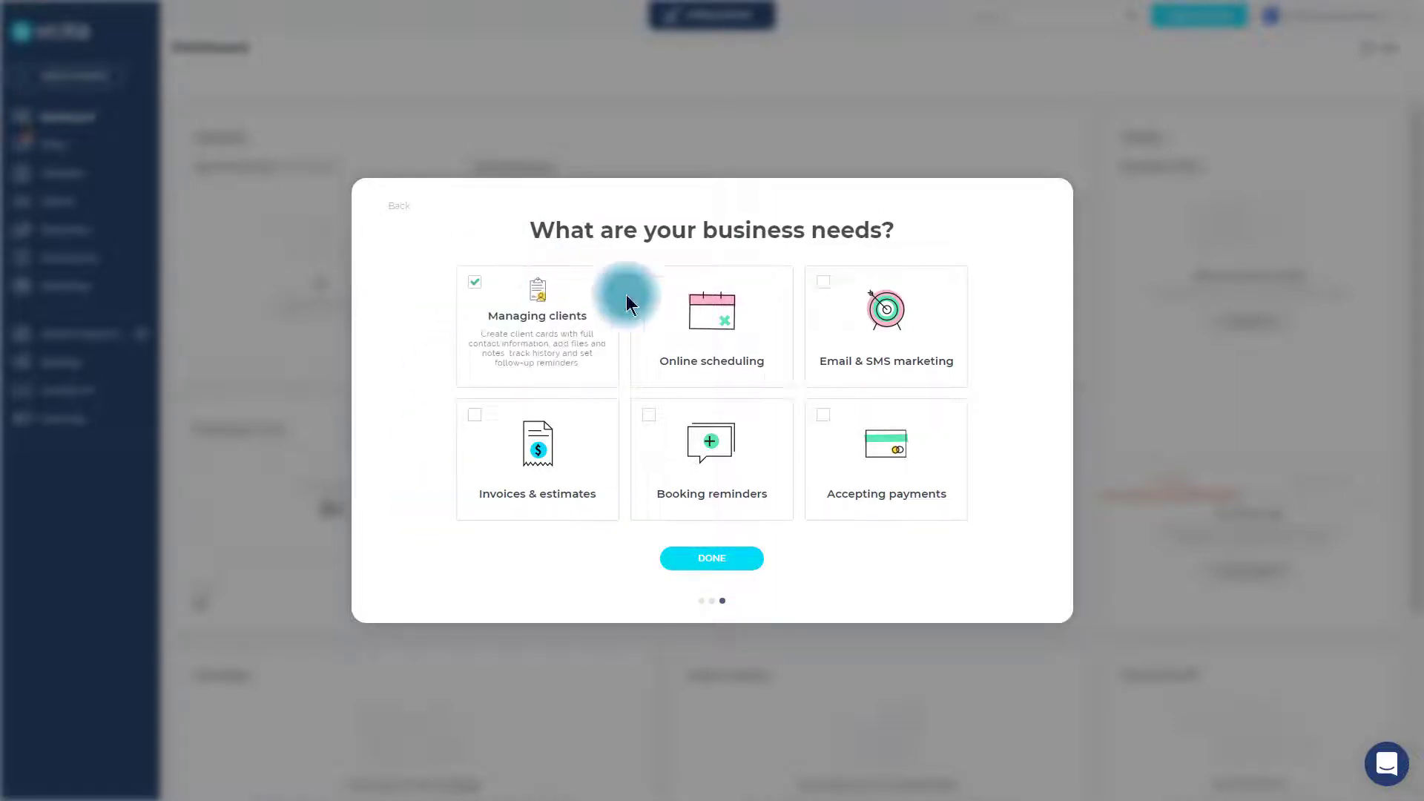
left_click(647, 291)
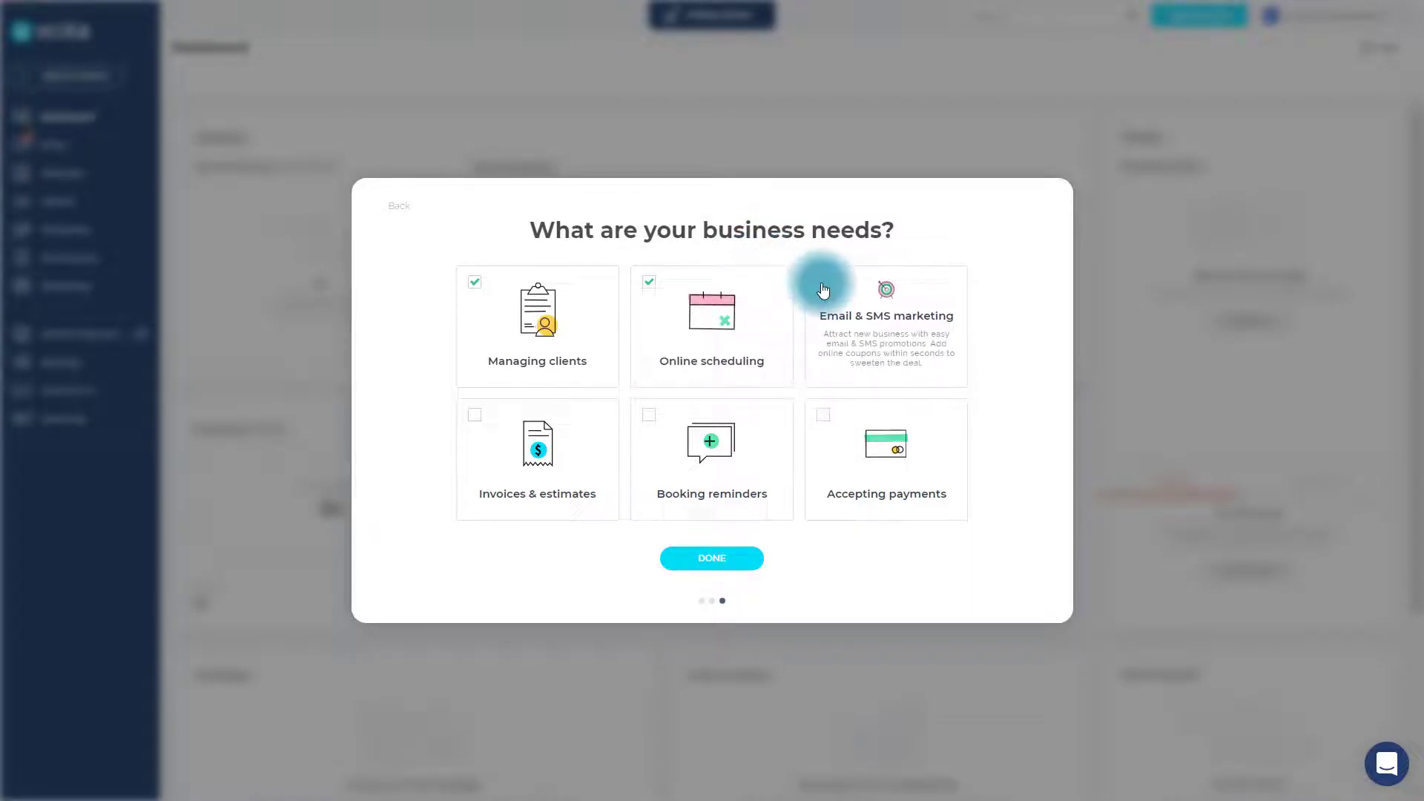
left_click(825, 297)
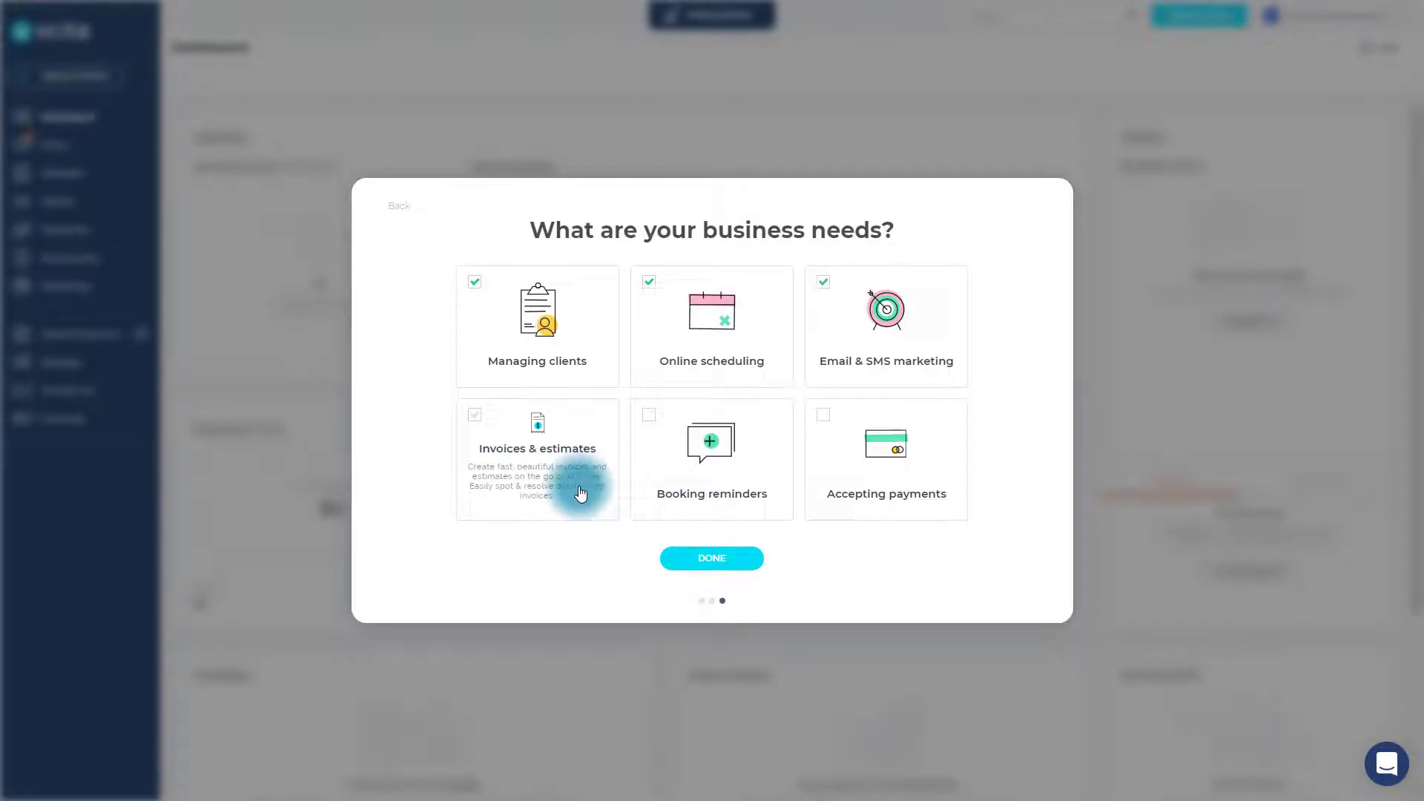
left_click(477, 424)
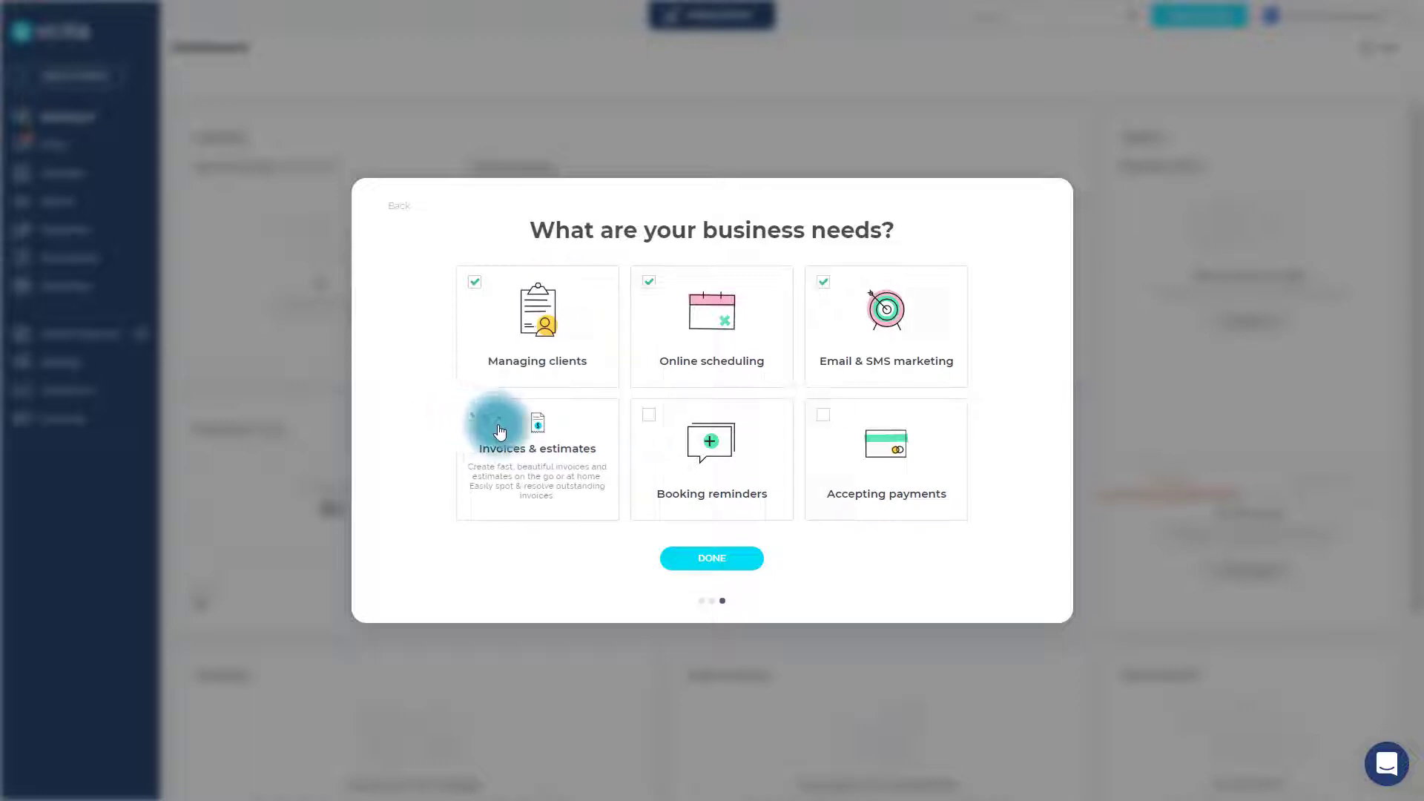
left_click(653, 416)
left_click(824, 417)
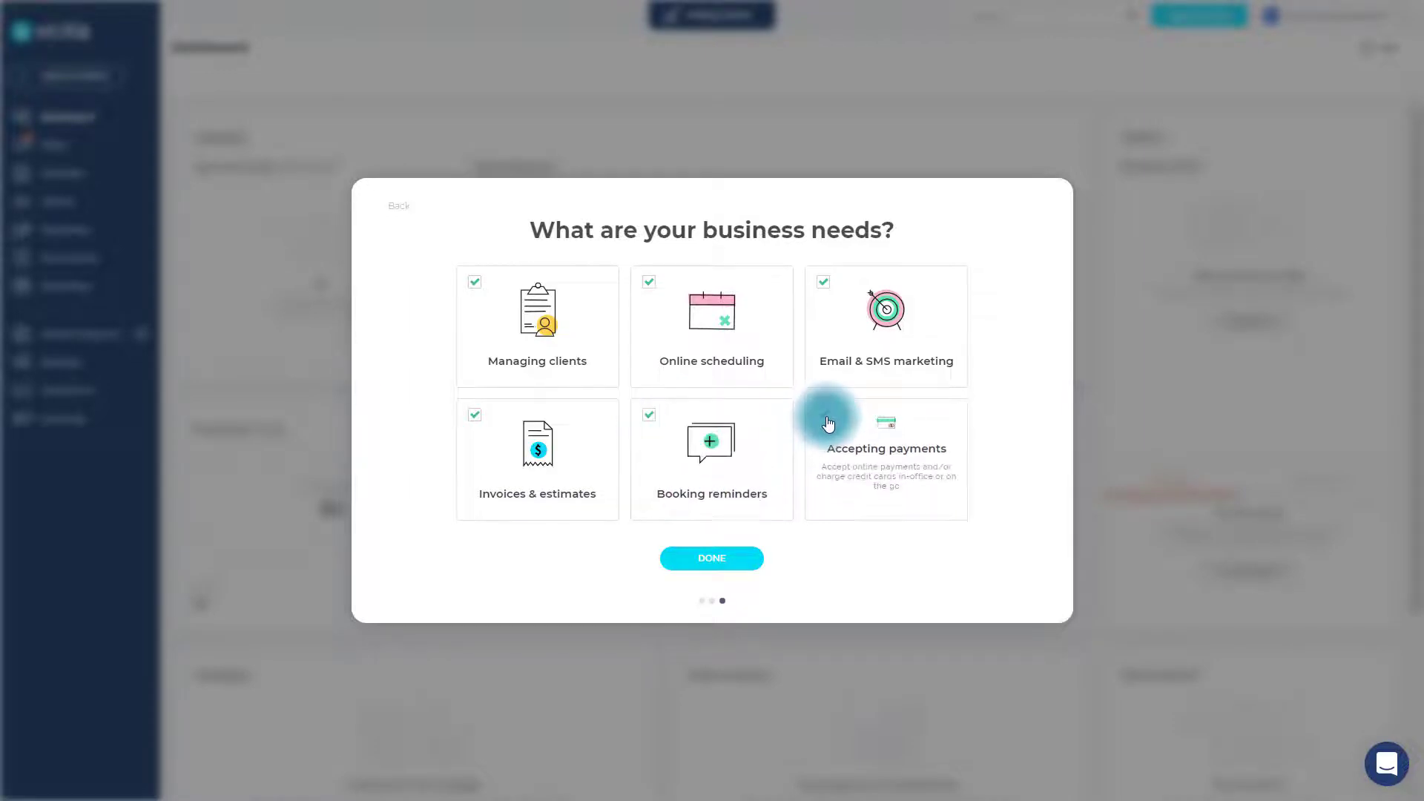
left_click(737, 568)
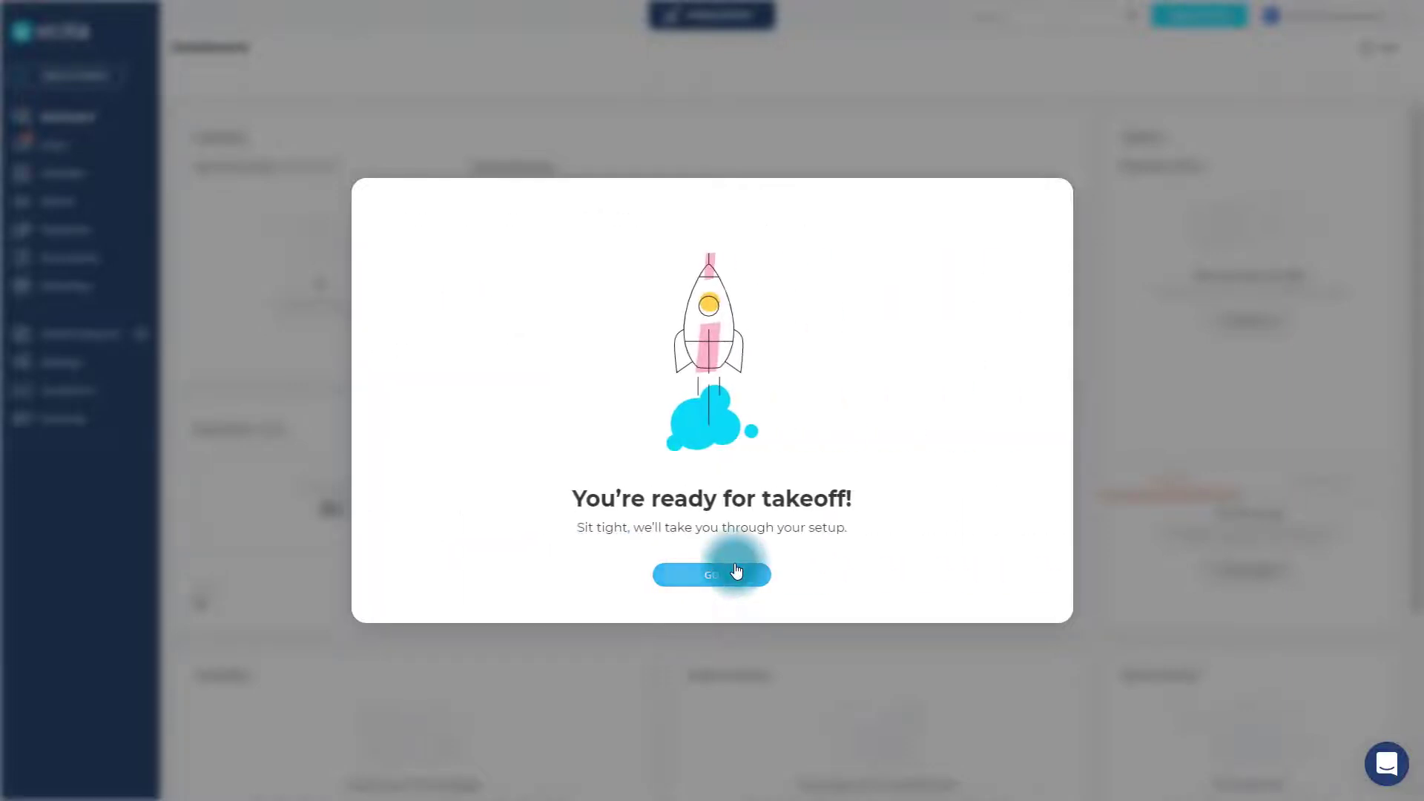
- Start the account personalization, skipping the client data import and opening the calendar and online scheduling setup
left_click(751, 566)
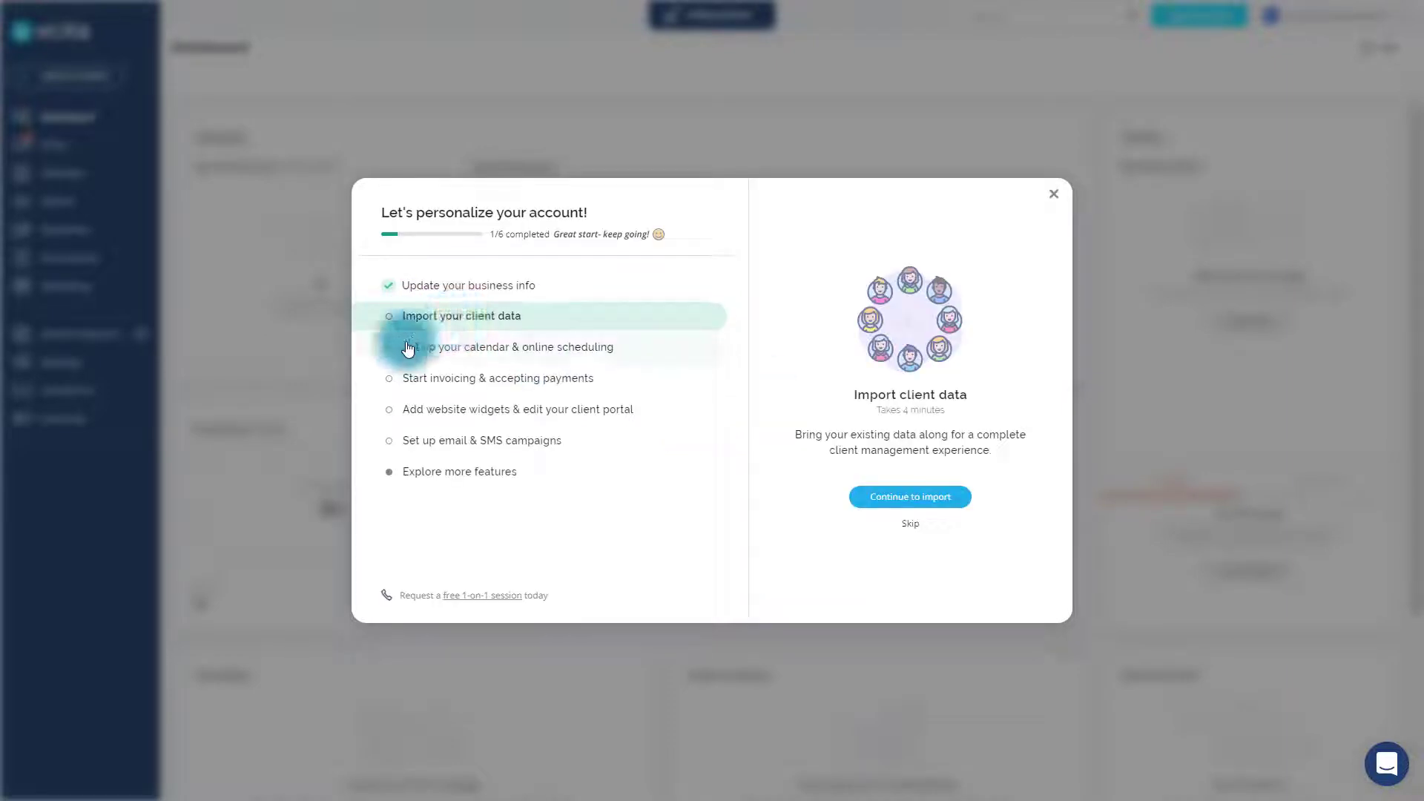
left_click(910, 523)
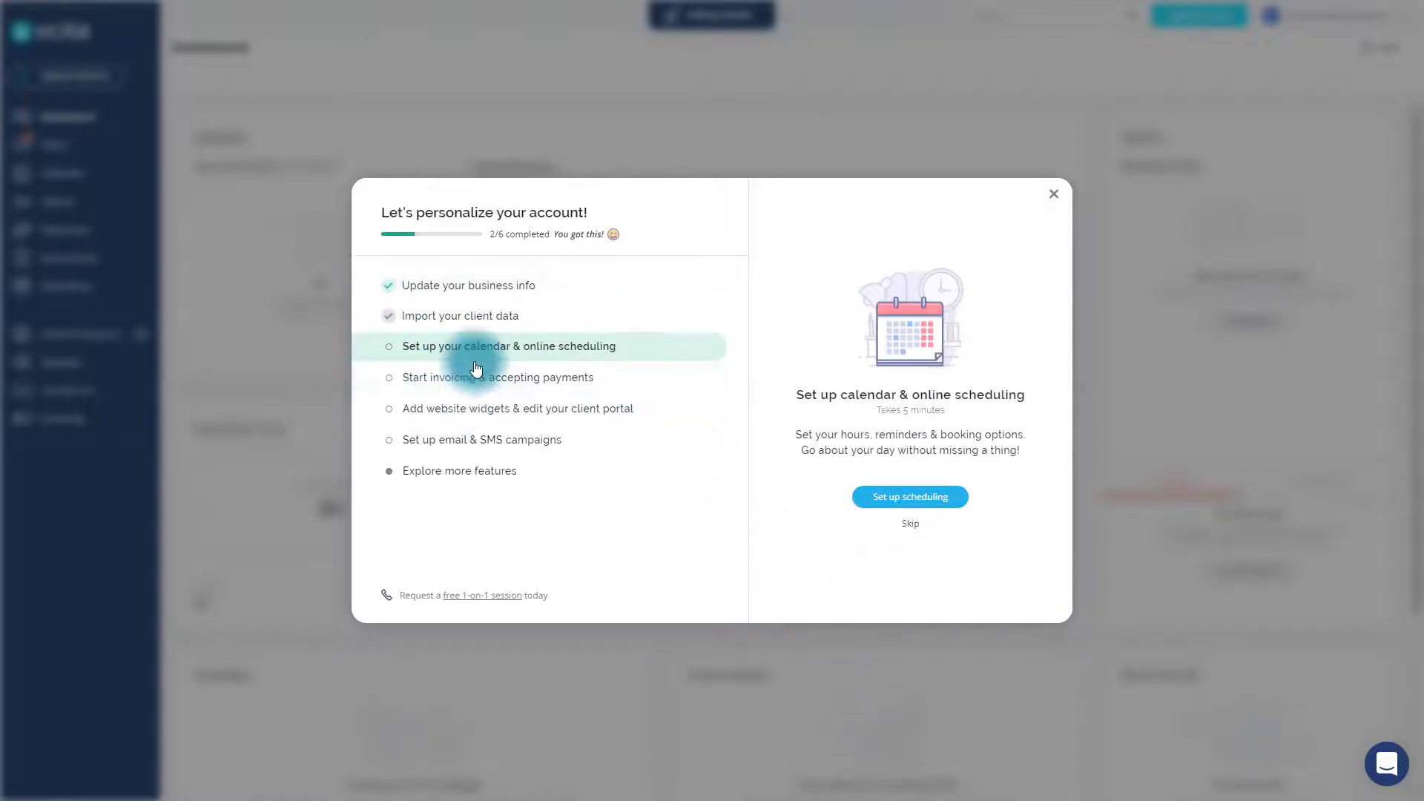
left_click(914, 503)
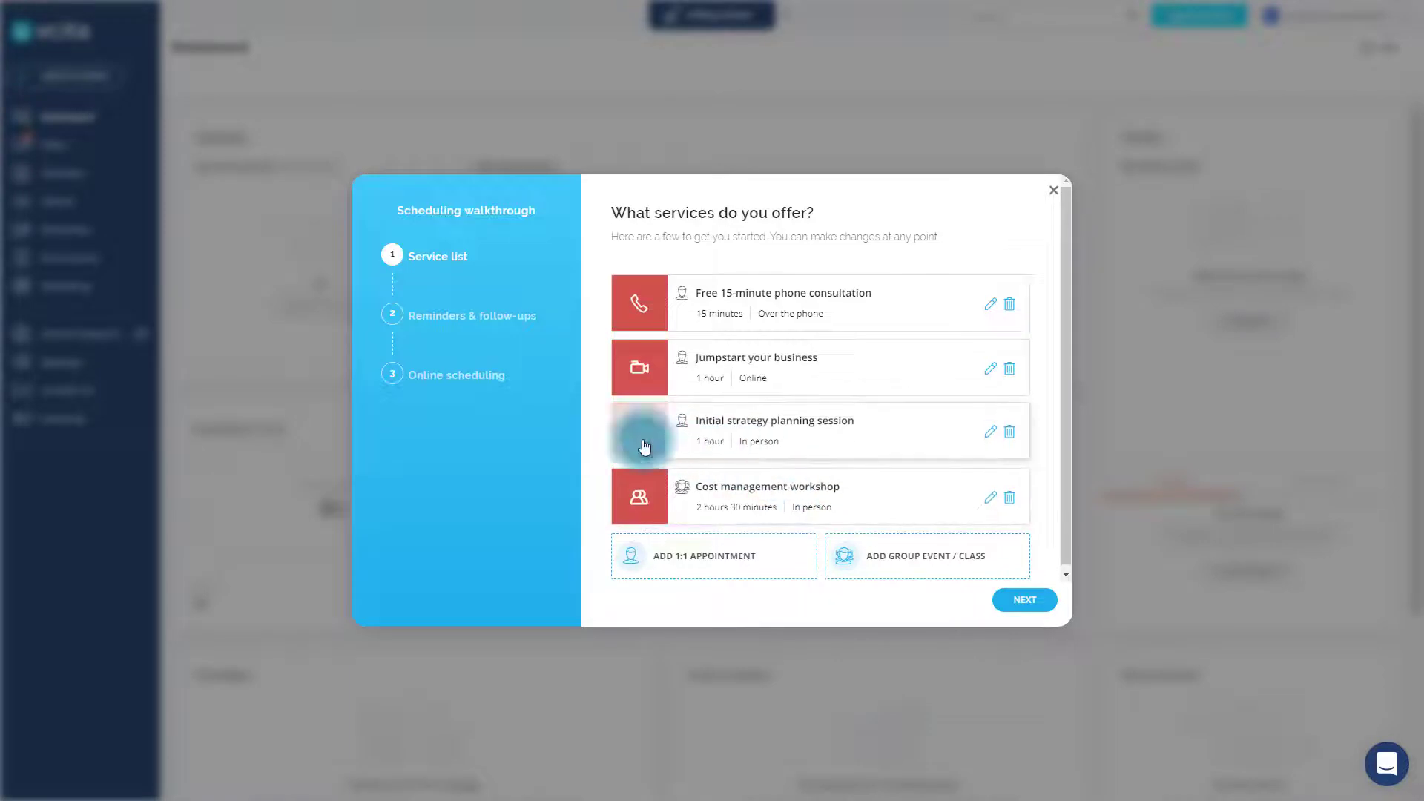
- Rename the free 15-minute phone consultation service to "Free 20-minute discovery call"
scroll(828, 378, "down", 1)
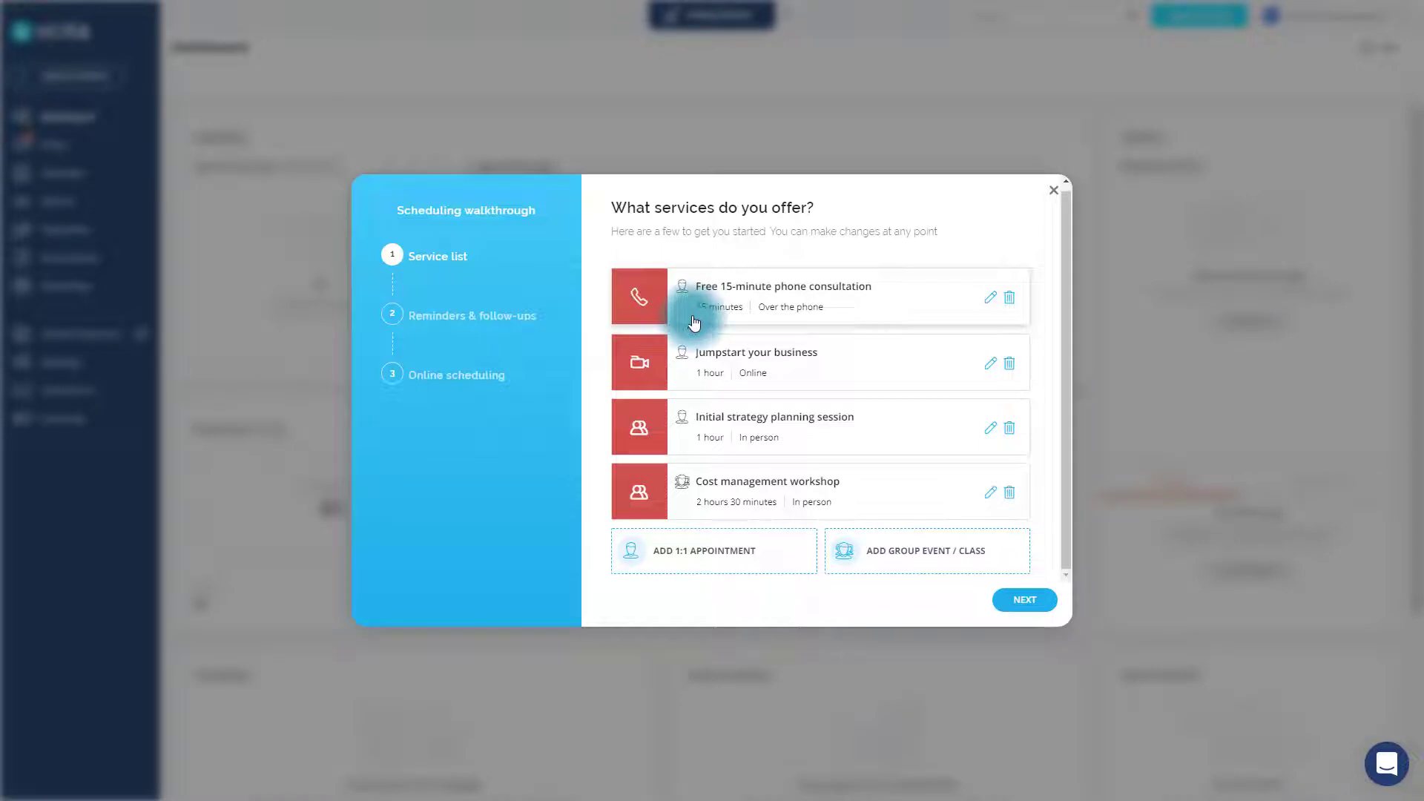
left_click(755, 306)
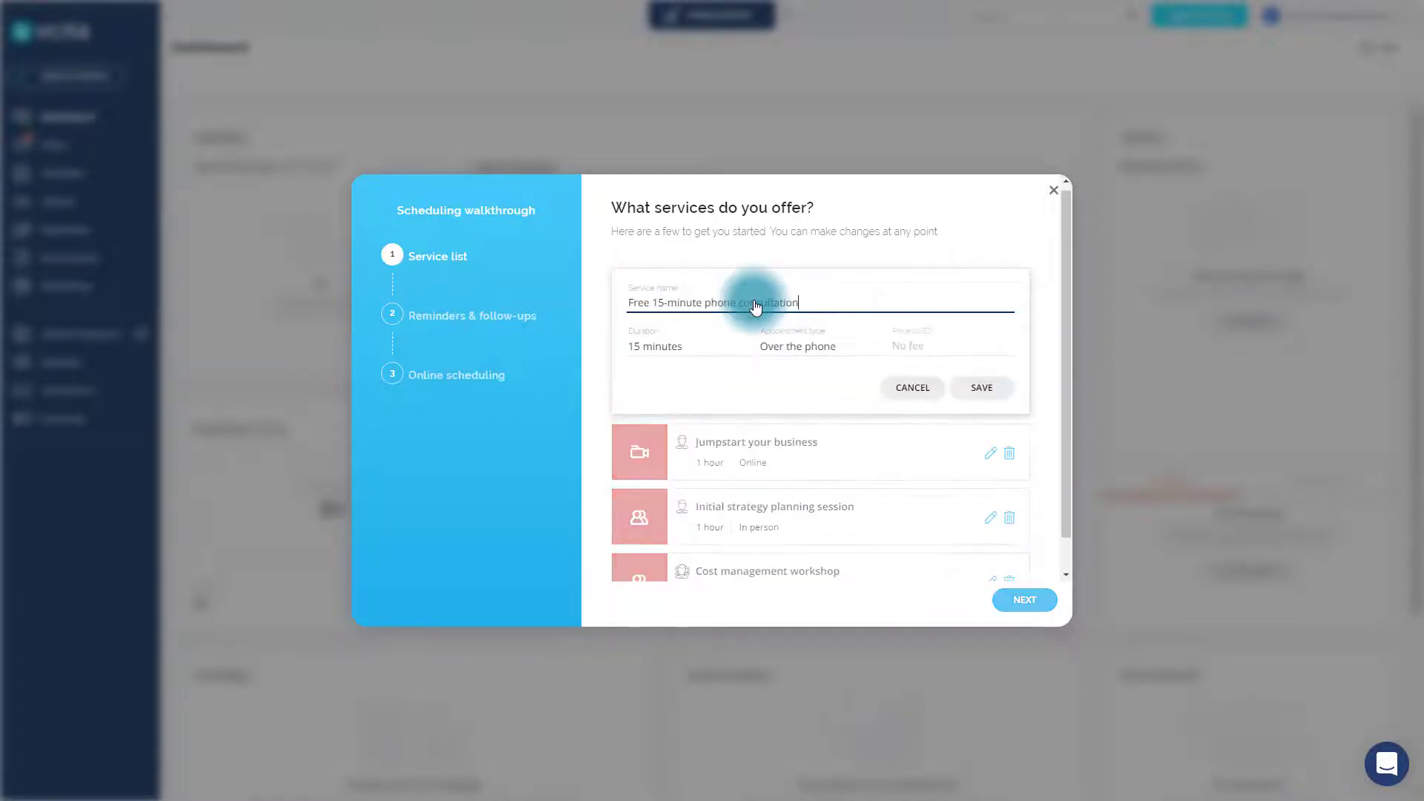
left_click(666, 303)
key("BackSpace")
key("BackSpace")
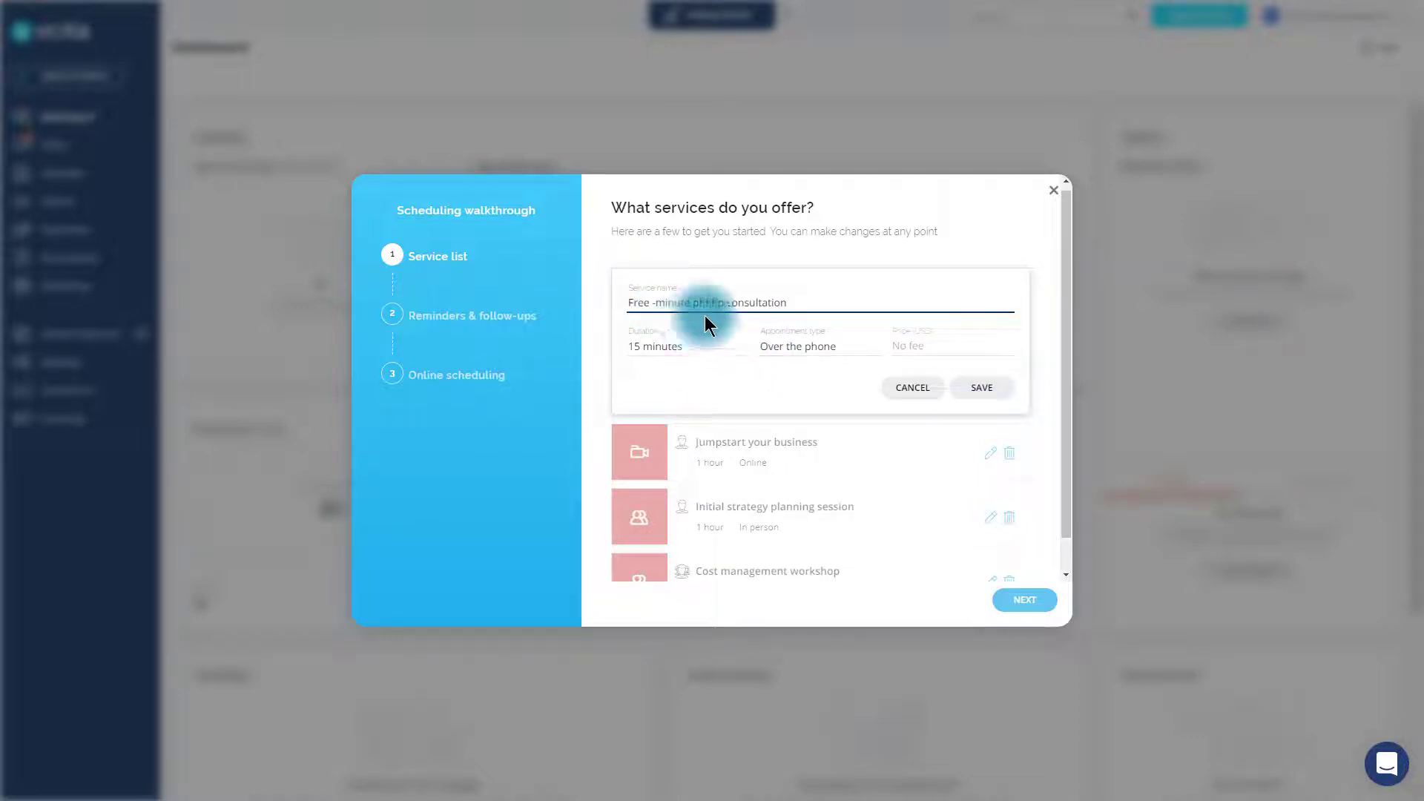
type("20")
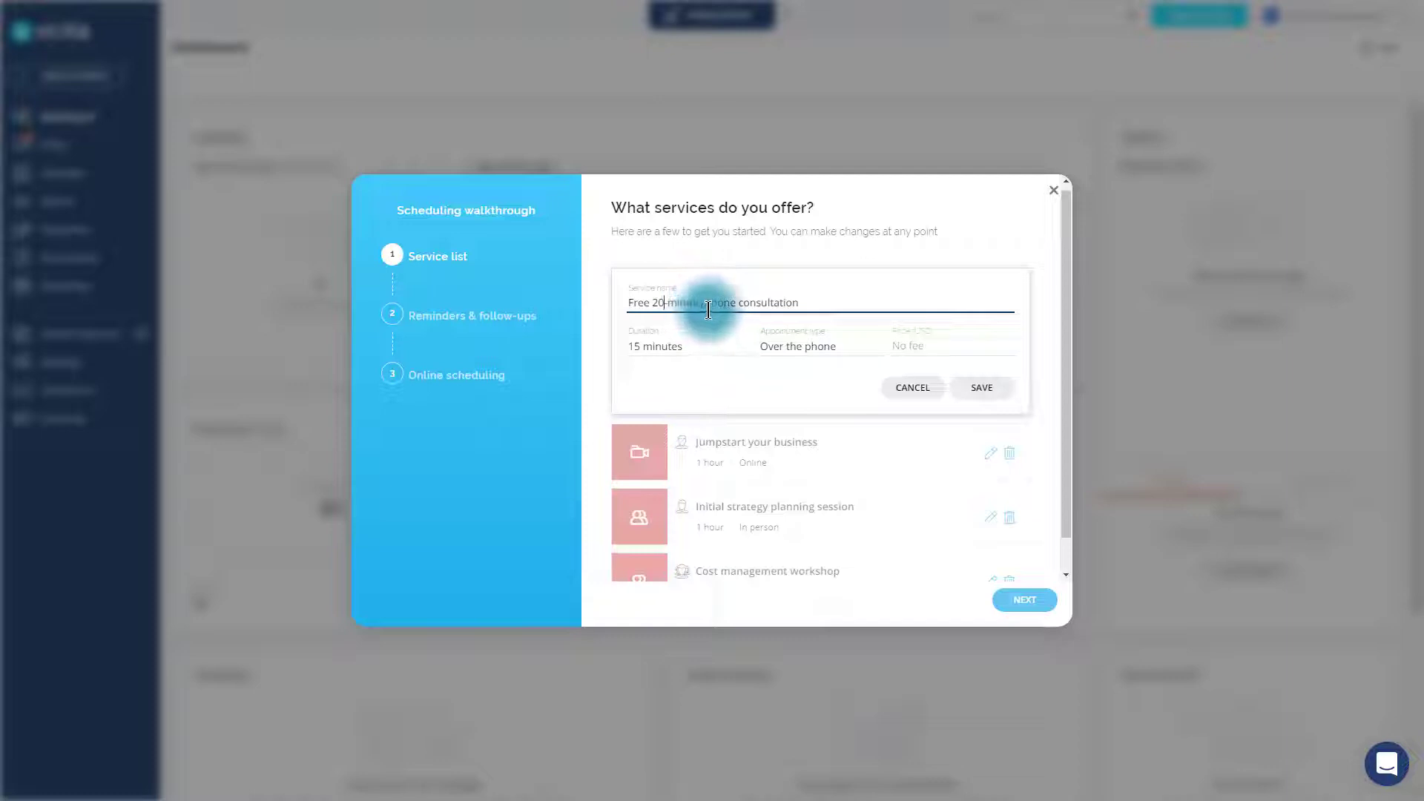
left_click_drag(705, 304, 850, 311)
type("disco")
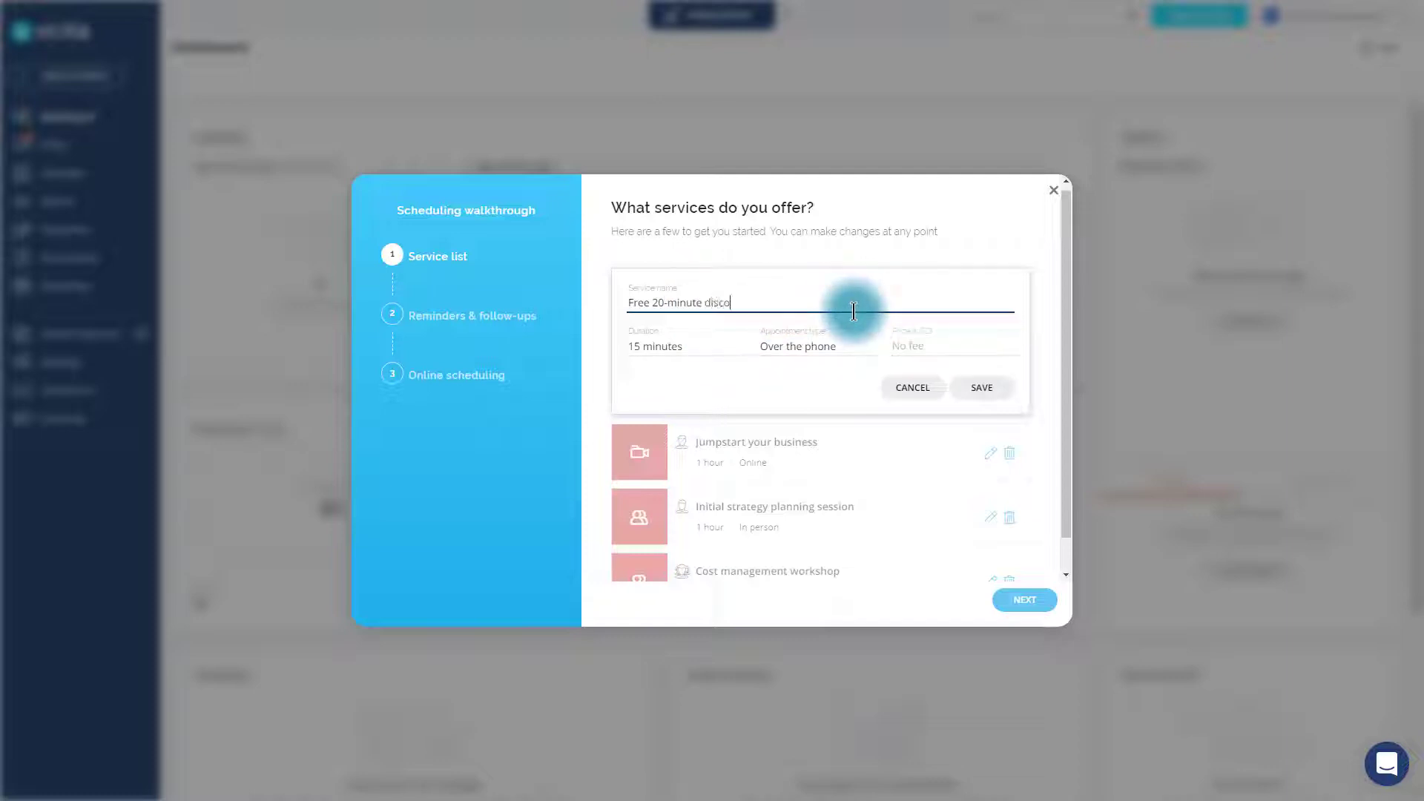
type("very call")
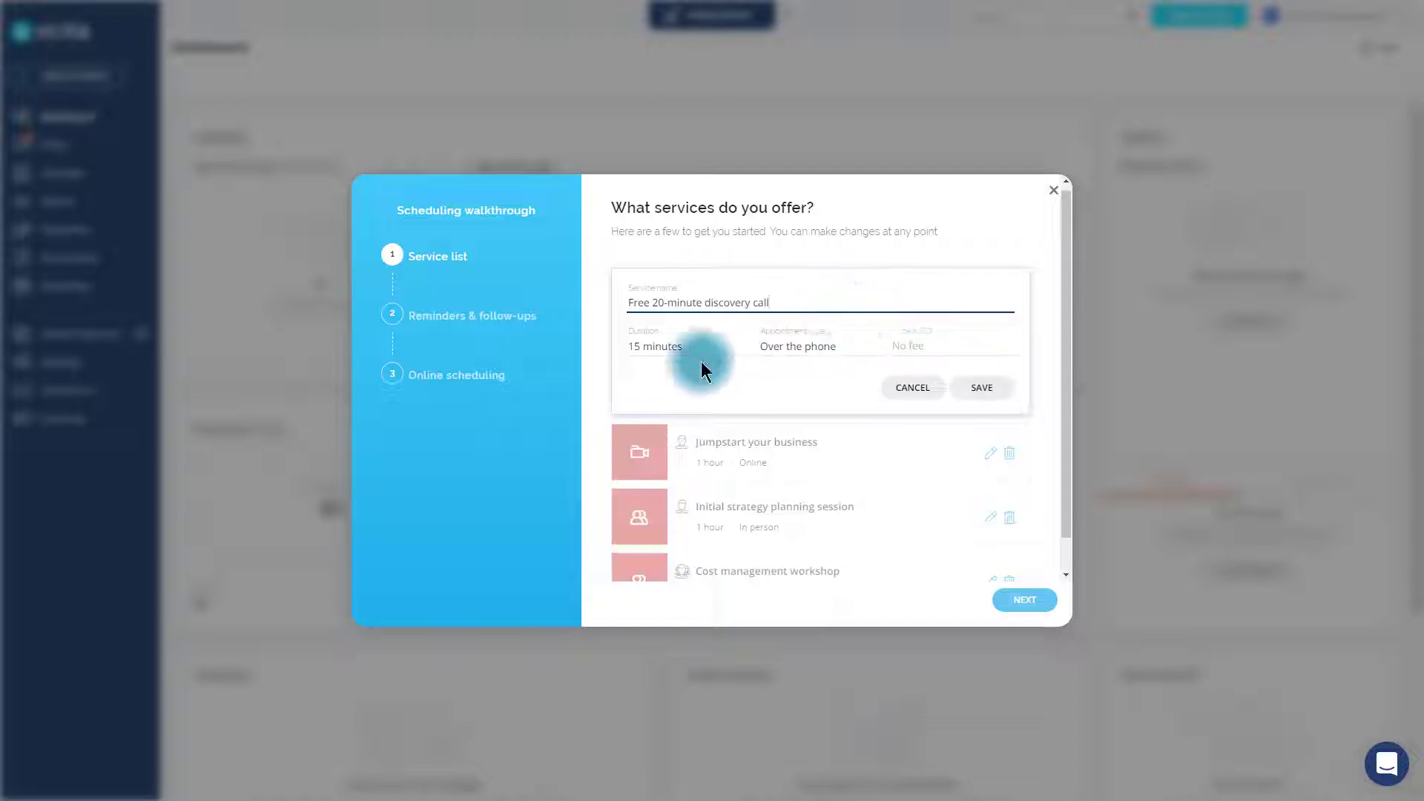
- Leave the discovery call's price empty so it has no fee, and save the service
left_click(930, 349)
left_click(929, 349)
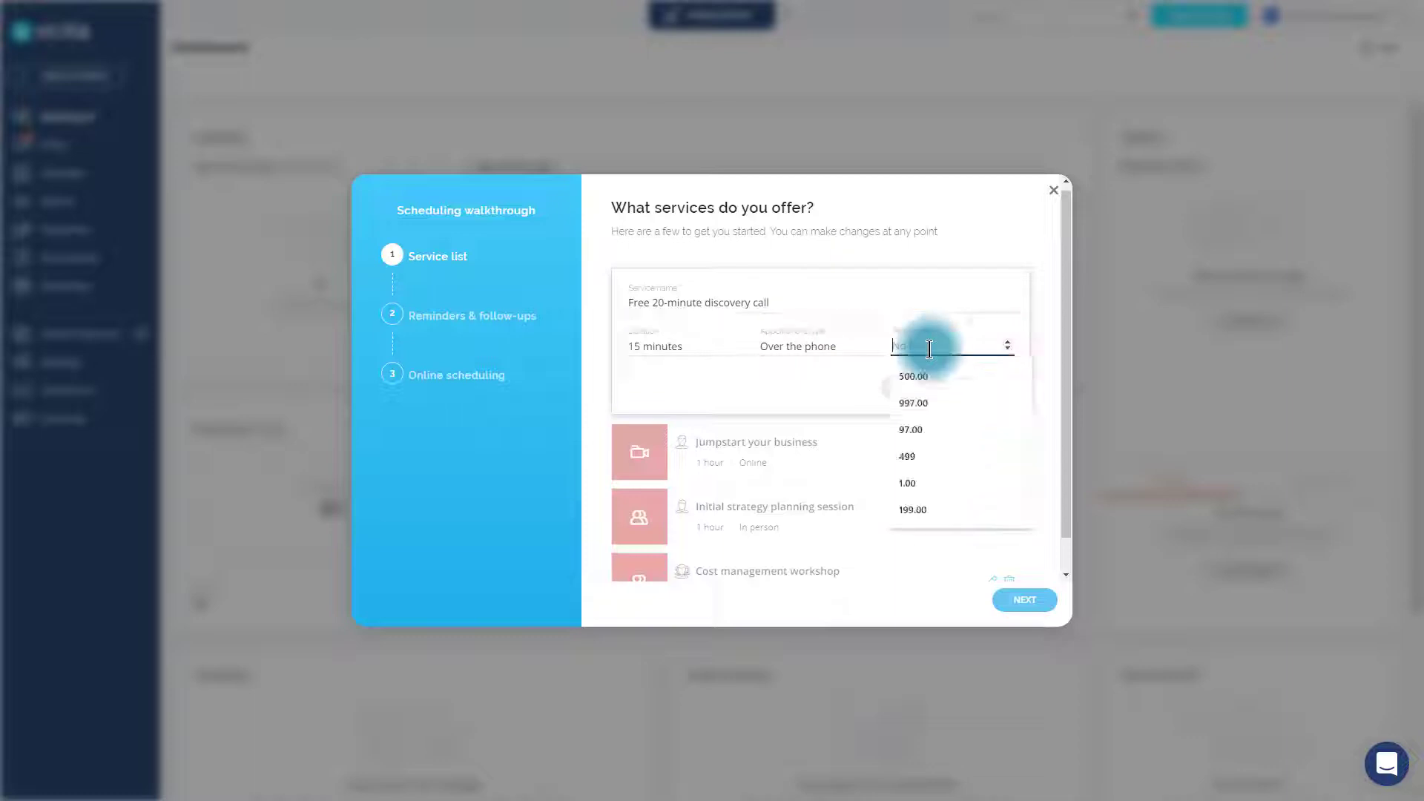
left_click(900, 295)
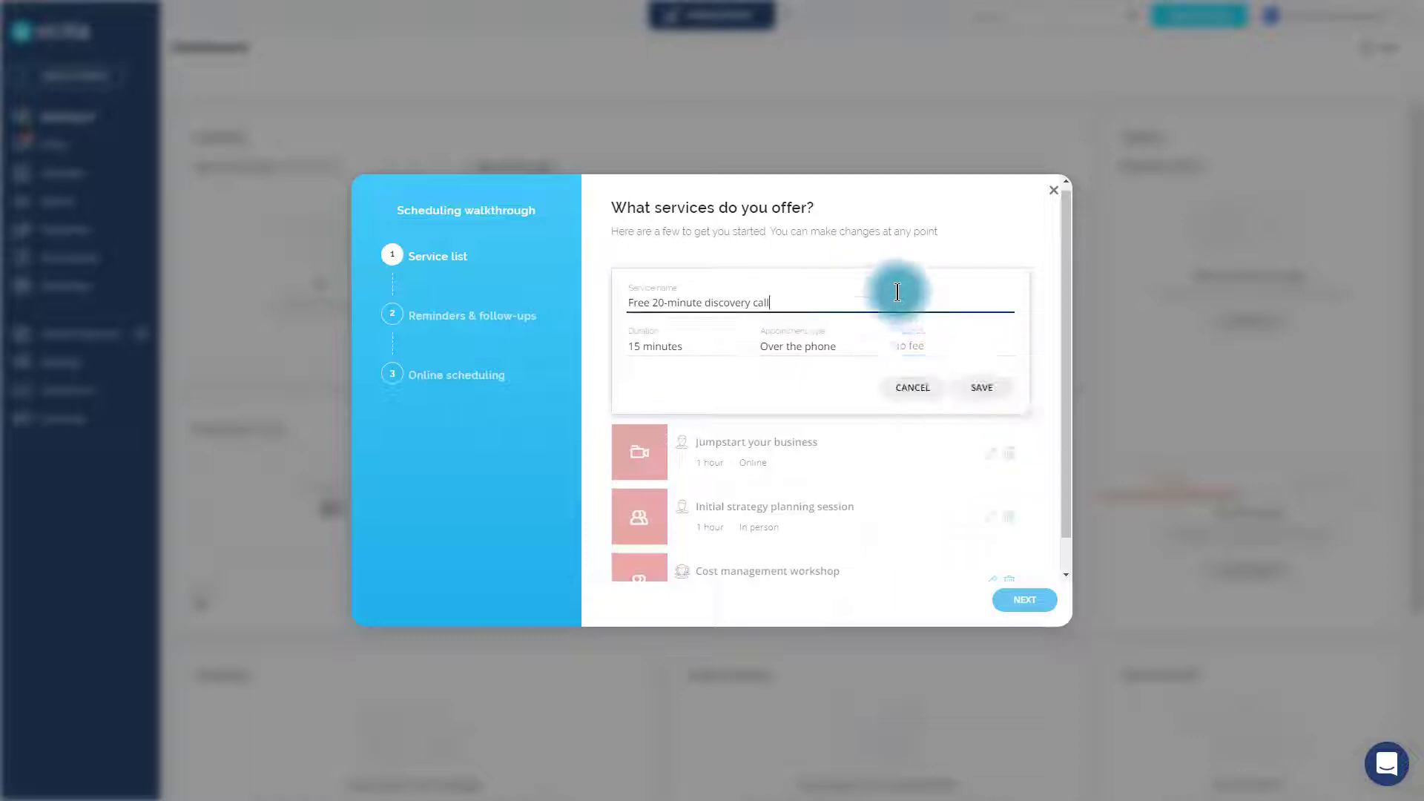
left_click(985, 394)
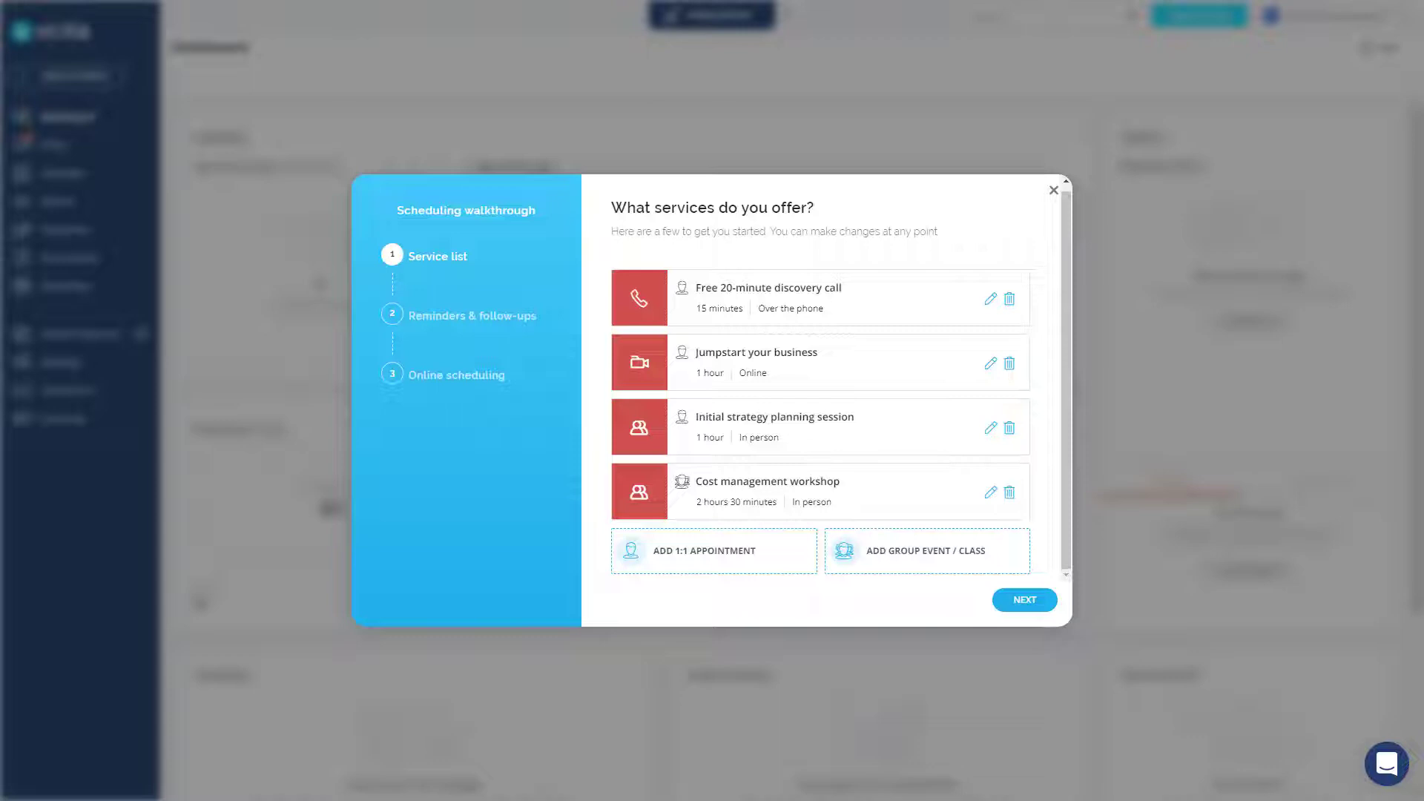
- View the blank form for a new 1:1 appointment, cancel it and continue to the reminders and follow-ups
left_click(729, 570)
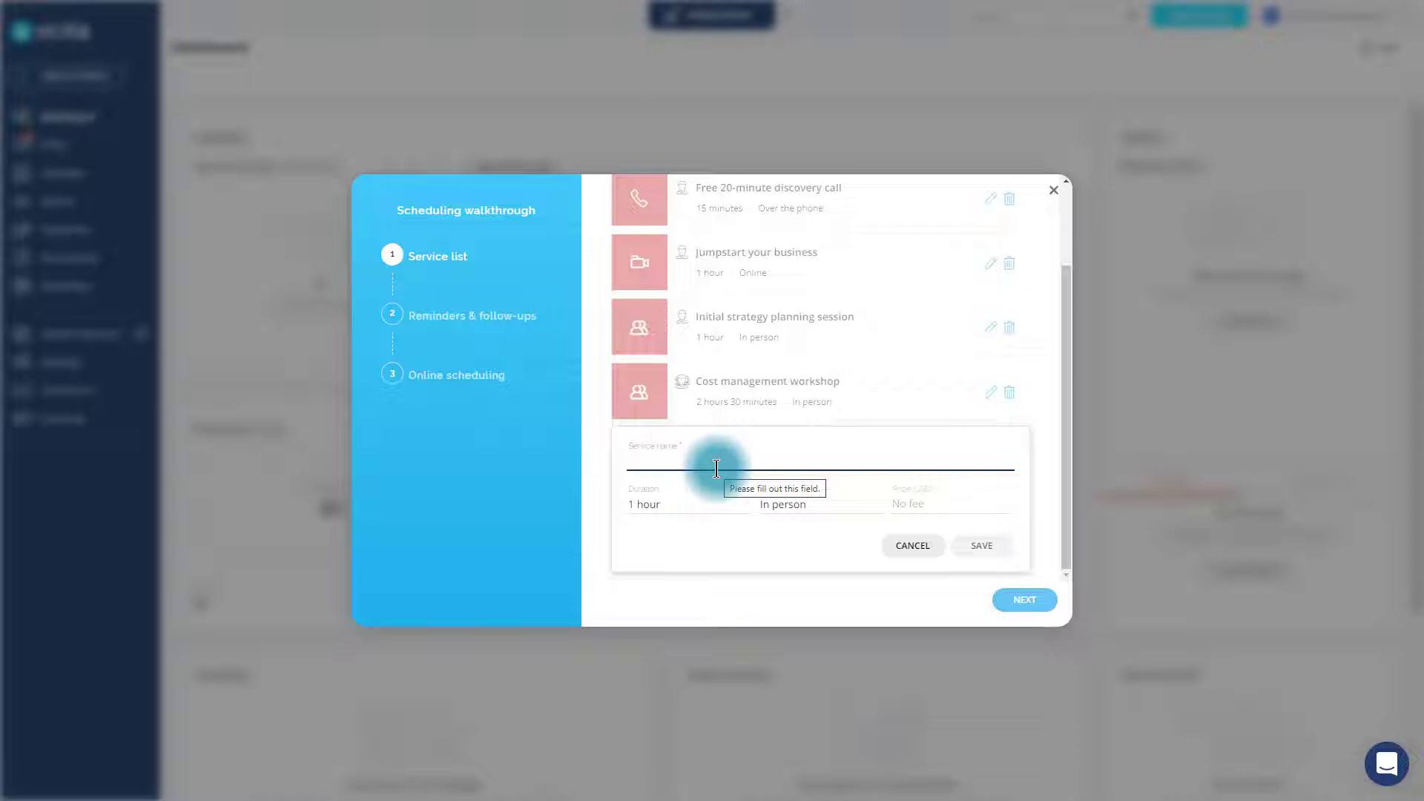
left_click(921, 549)
left_click(1029, 600)
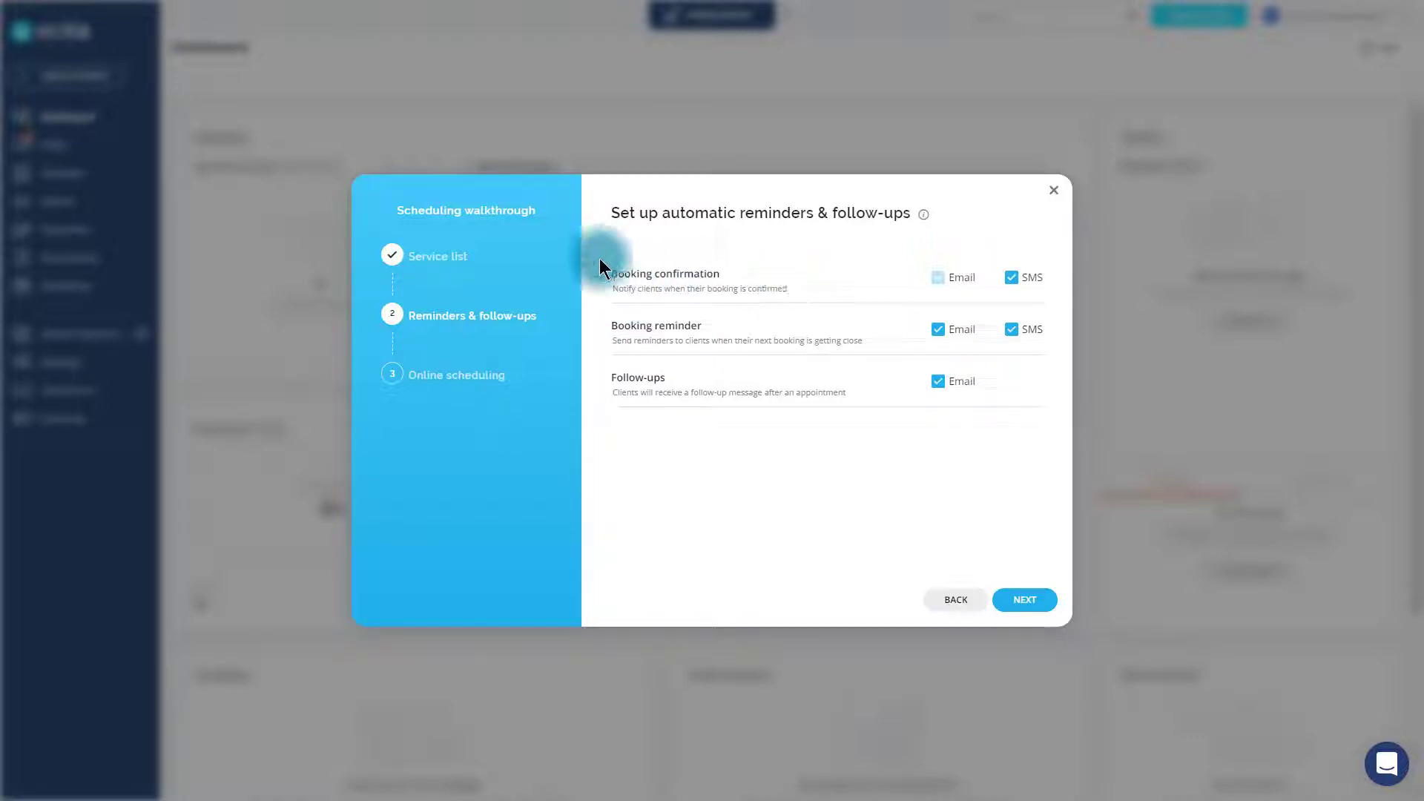
- Turn off SMS for booking confirmations and finish the scheduling walkthrough by going to the booking widget options
left_click(1010, 280)
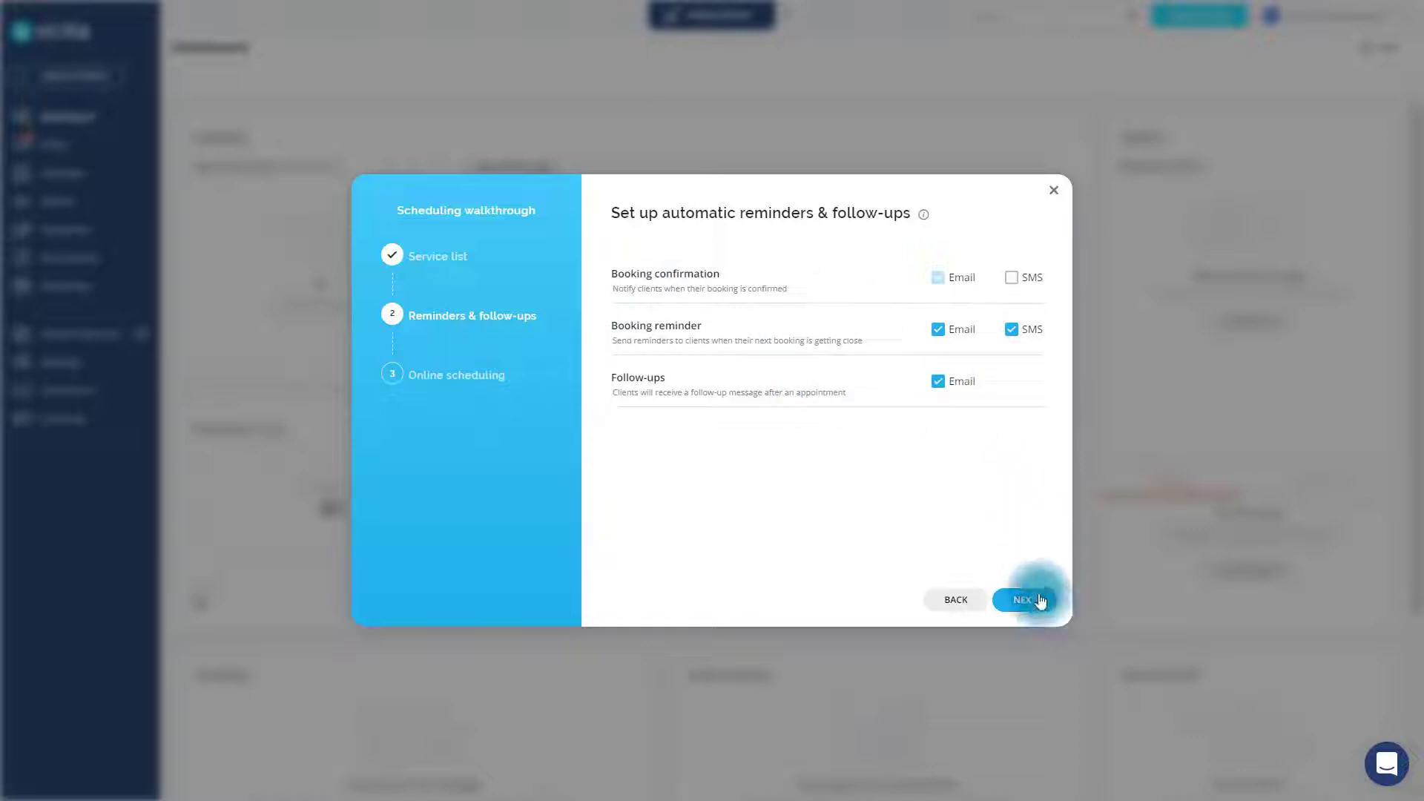
left_click(939, 383)
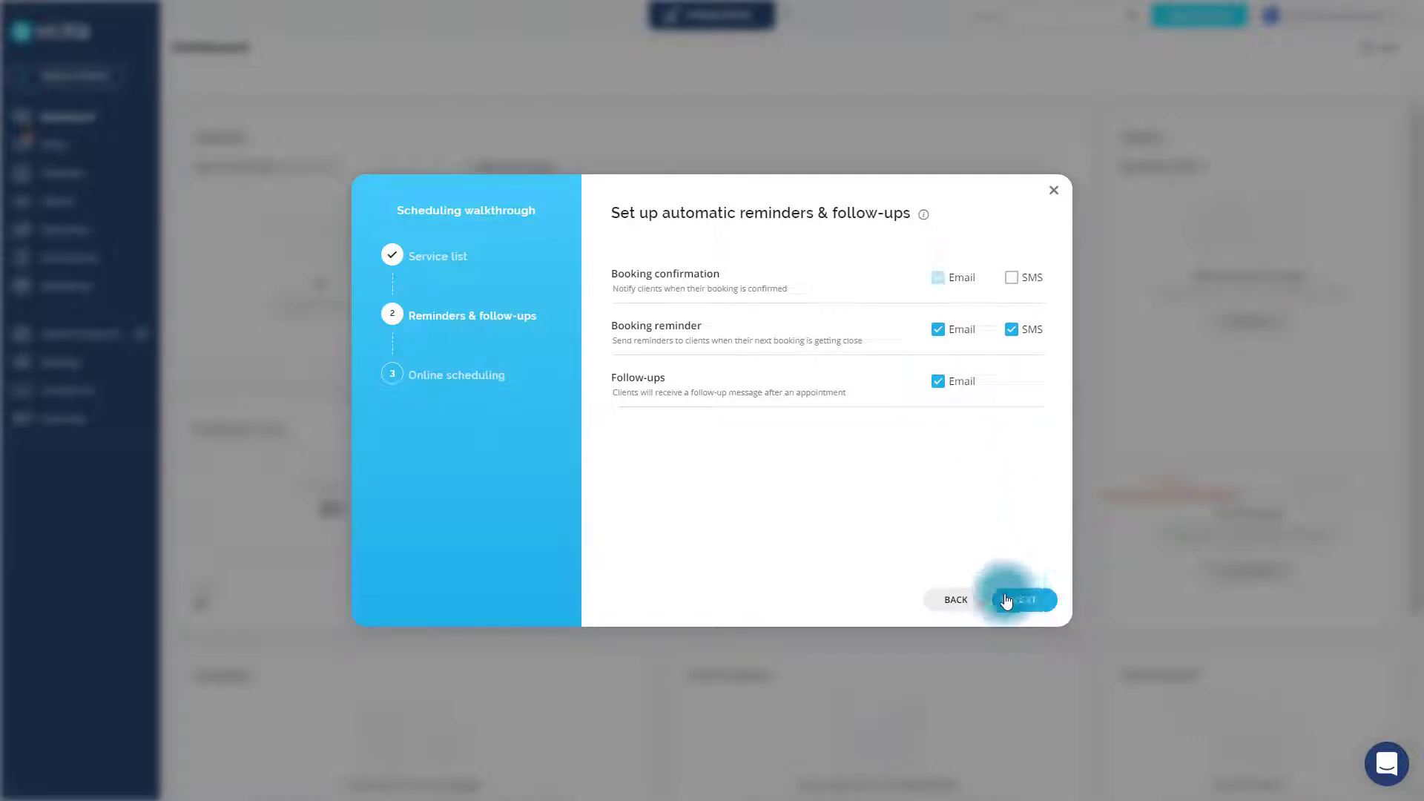
left_click(1009, 599)
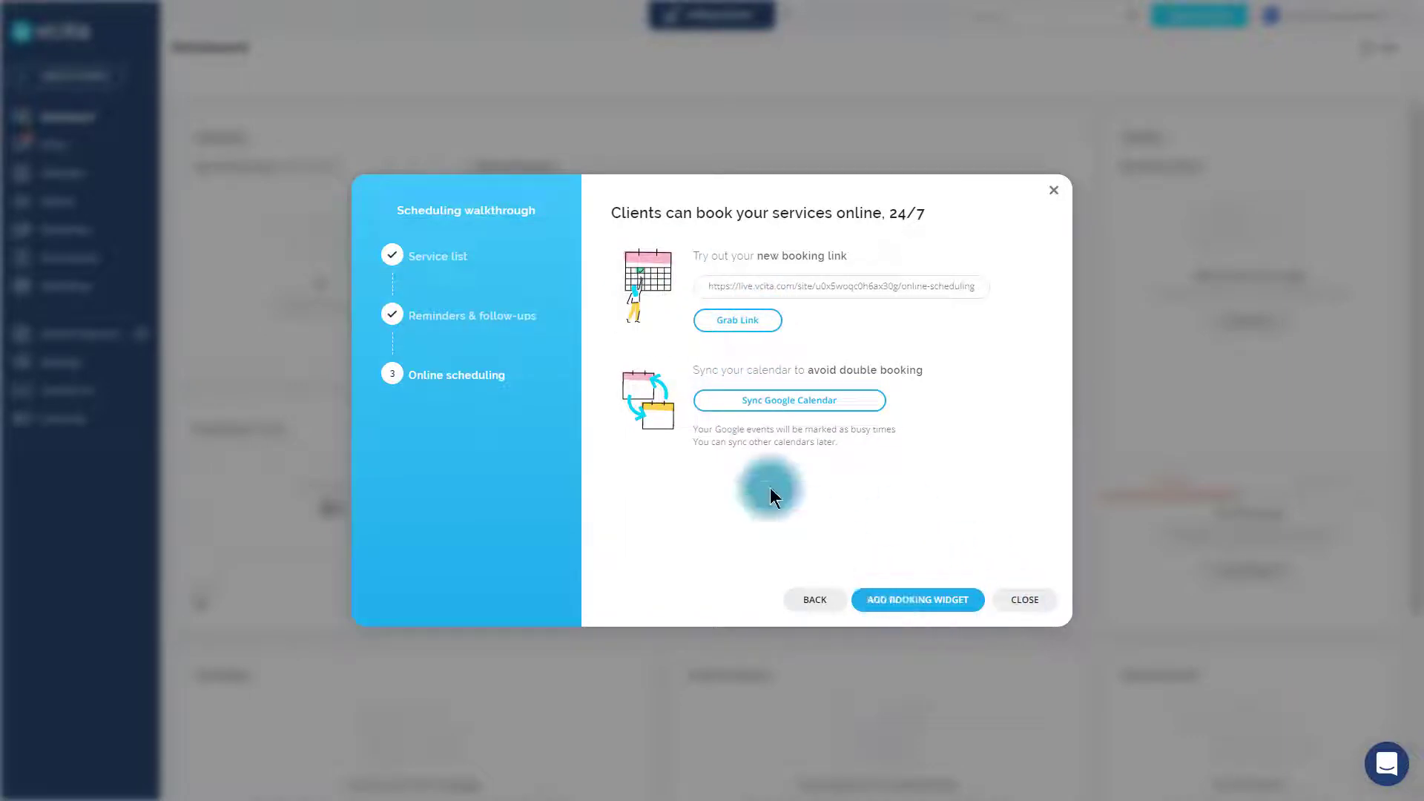
left_click(893, 594)
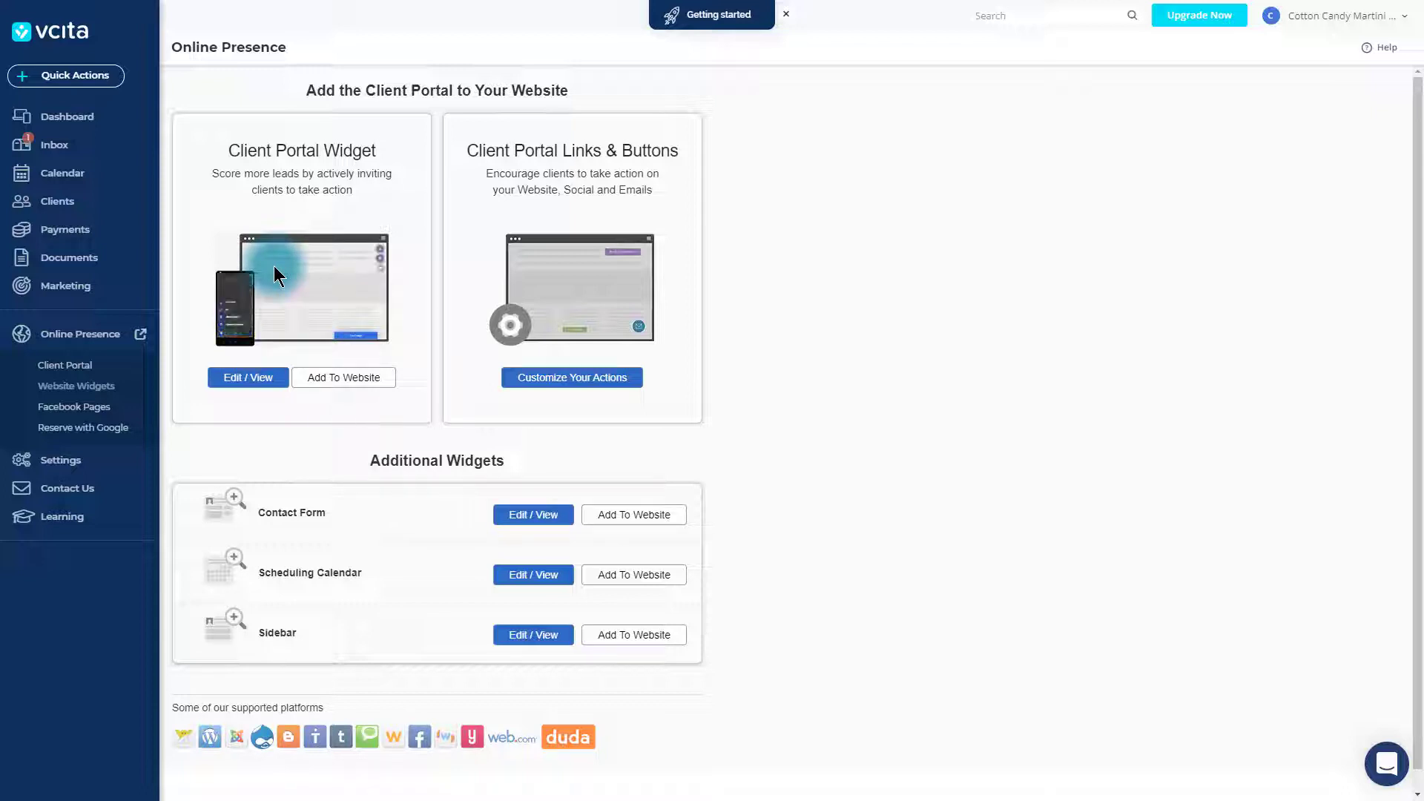
- Open the calendar, examine the full list of quick actions and close it
left_click(62, 178)
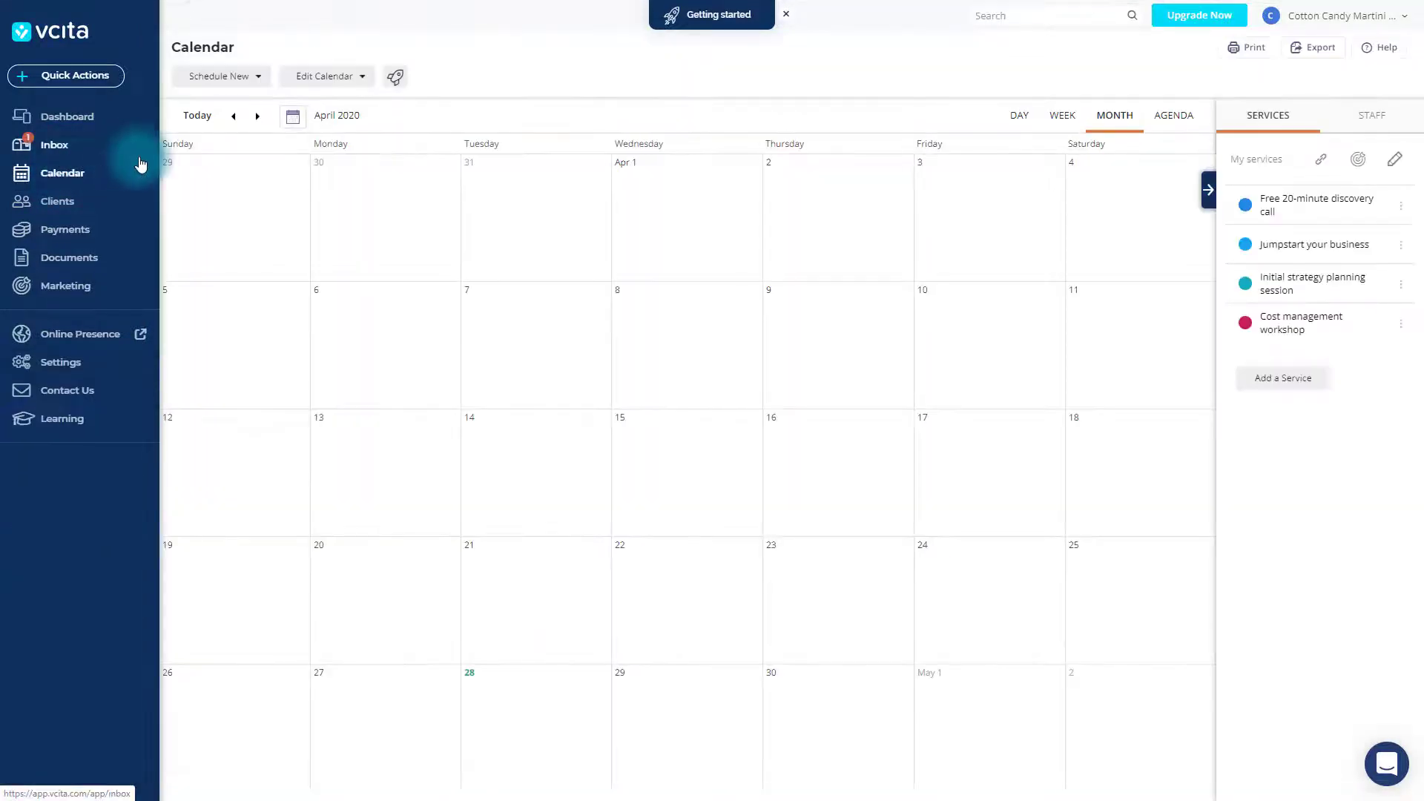
left_click(78, 74)
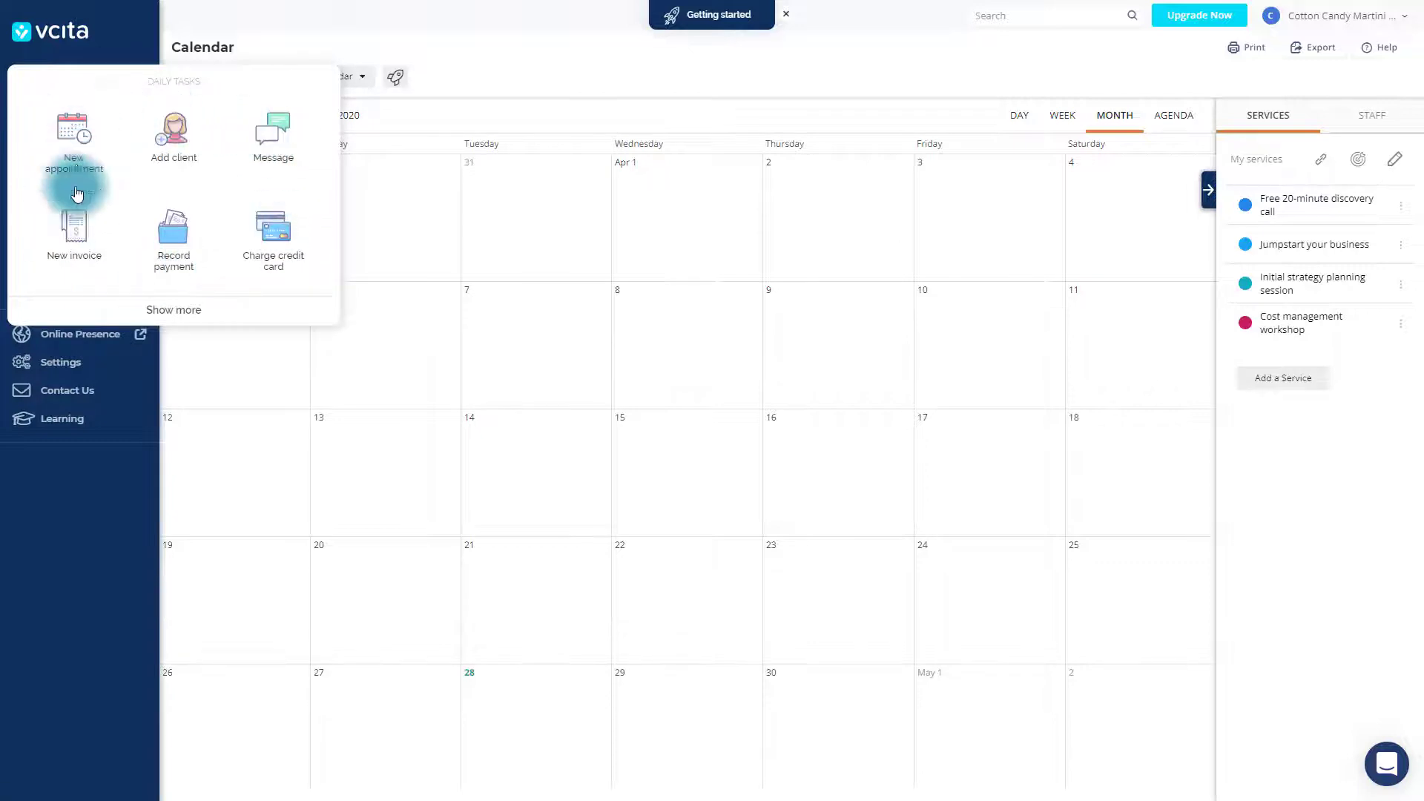
left_click(179, 315)
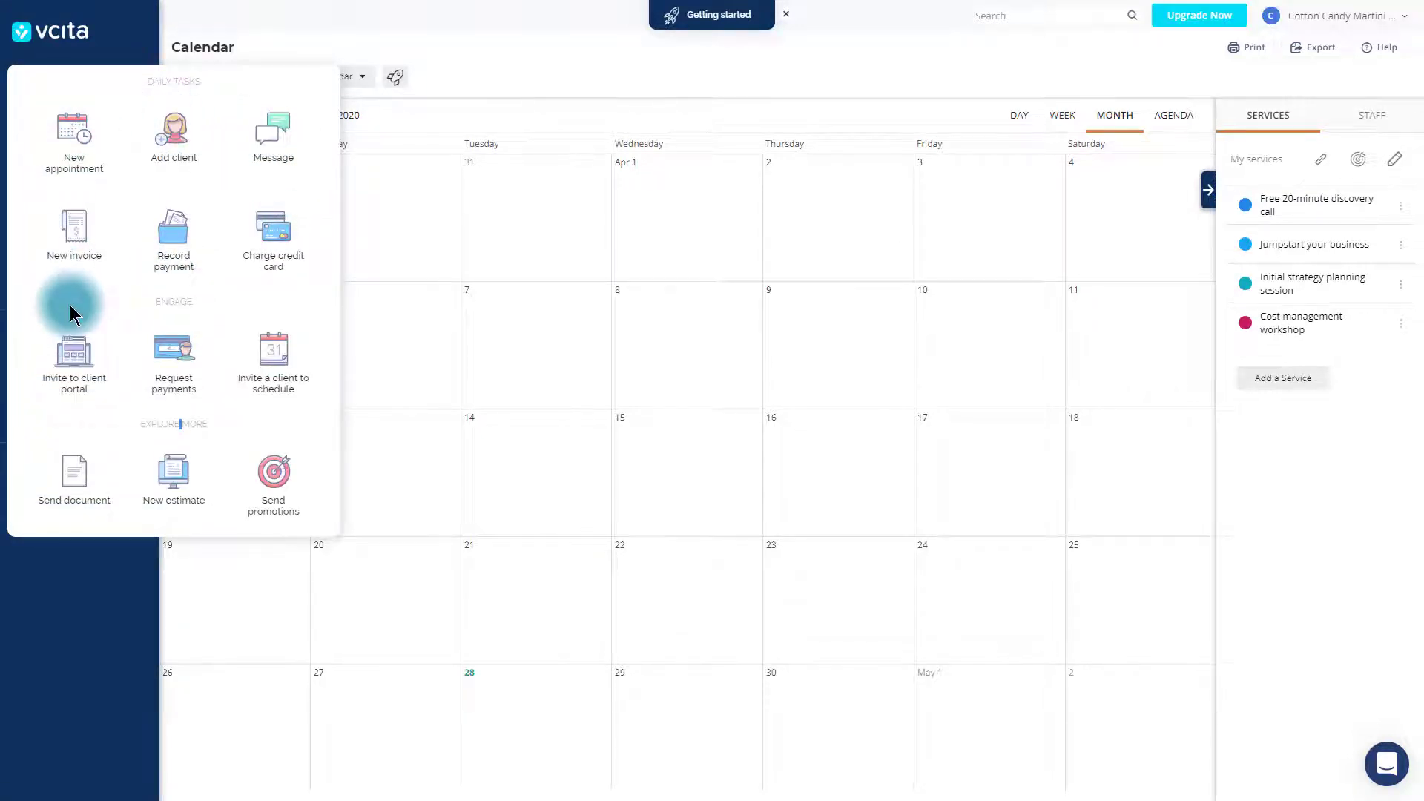
left_click(86, 602)
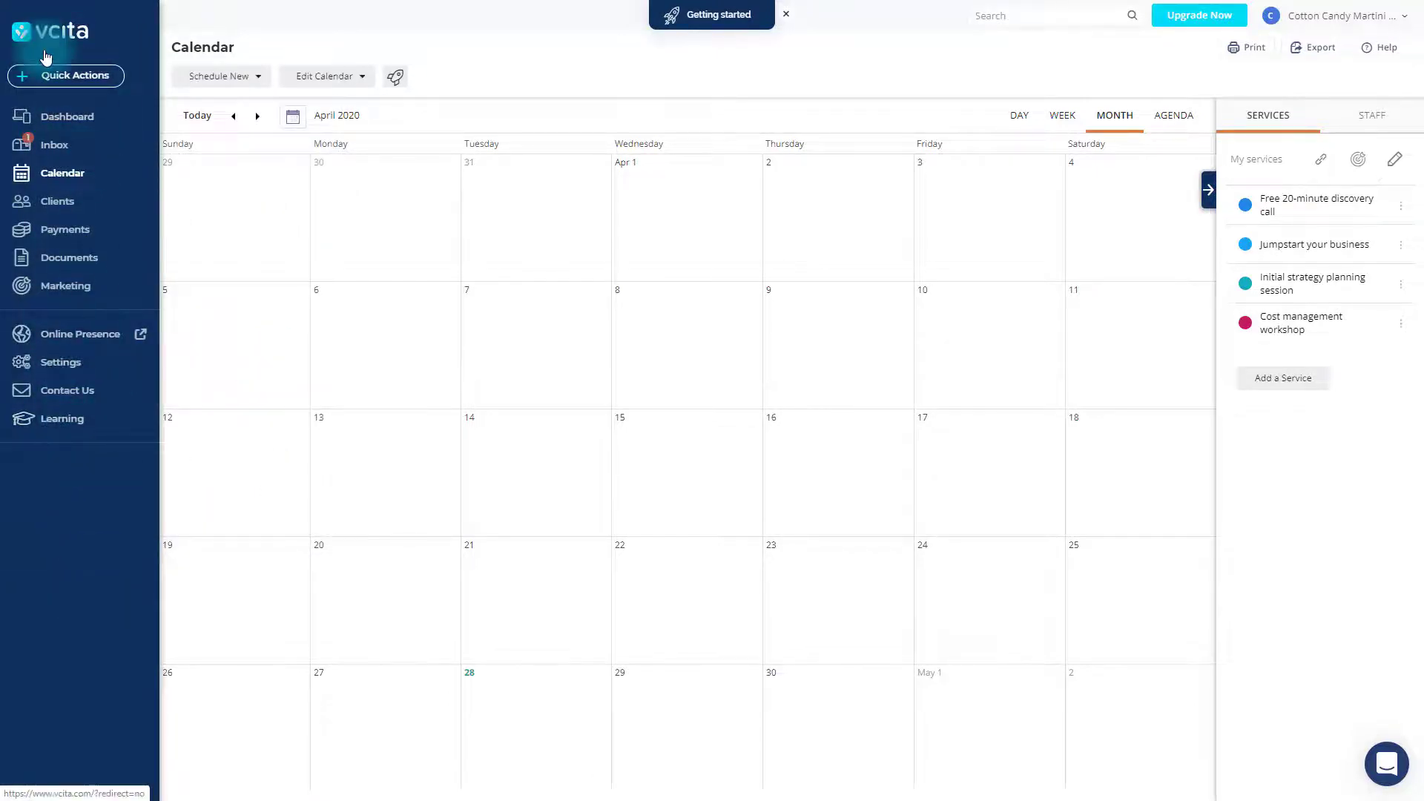
- Look over the dashboard and set Calendar as the page to go to directly on next sign in
left_click(40, 126)
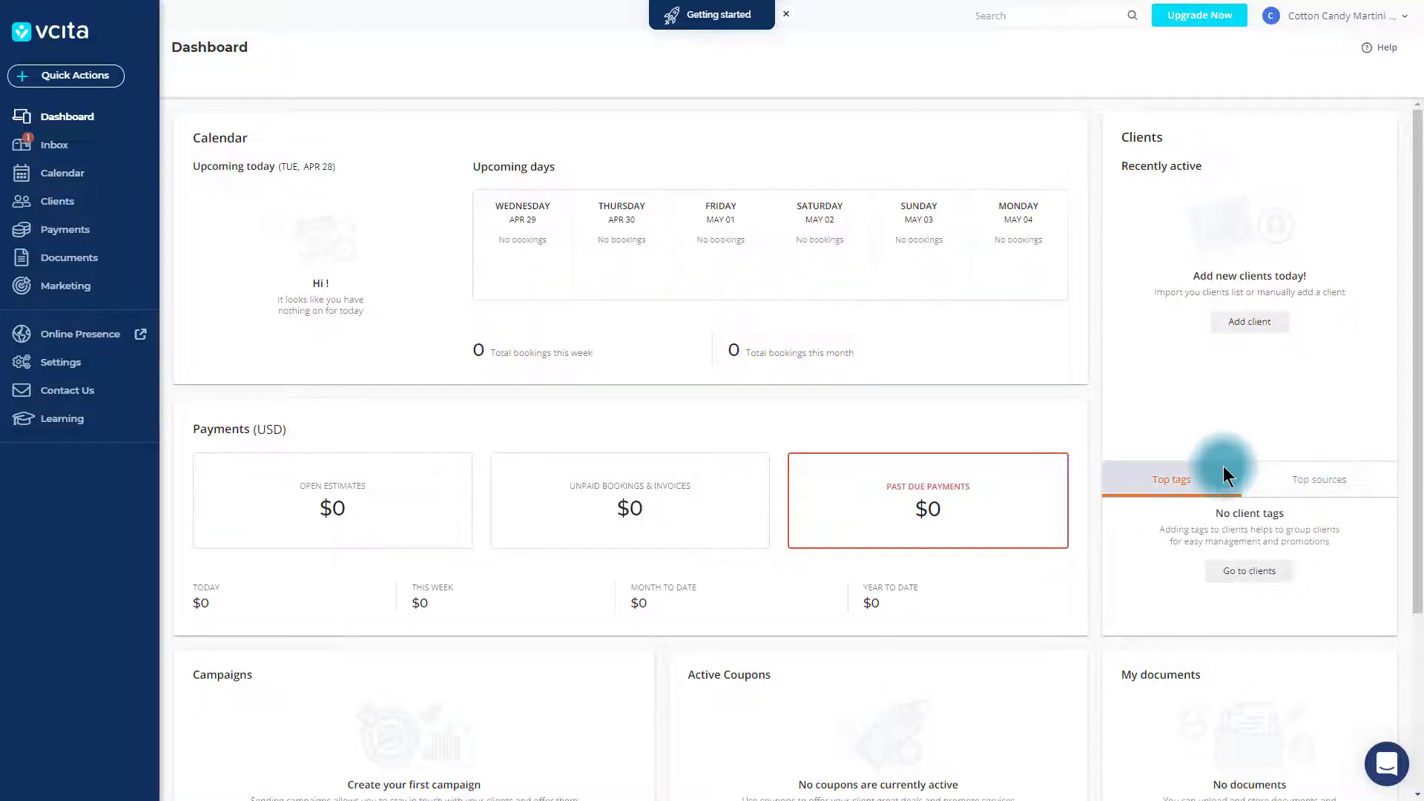
scroll(1223, 471, "down", 3)
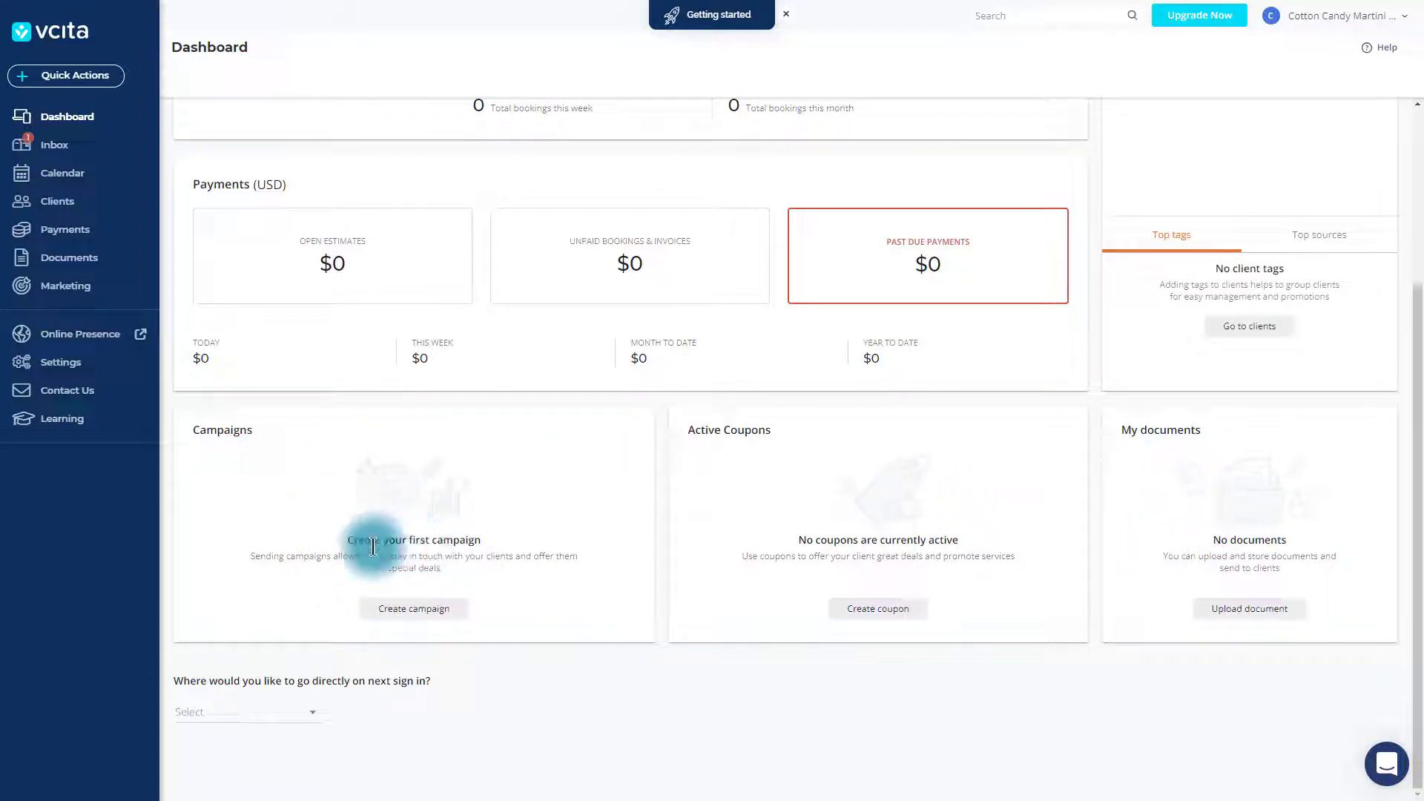
left_click(303, 718)
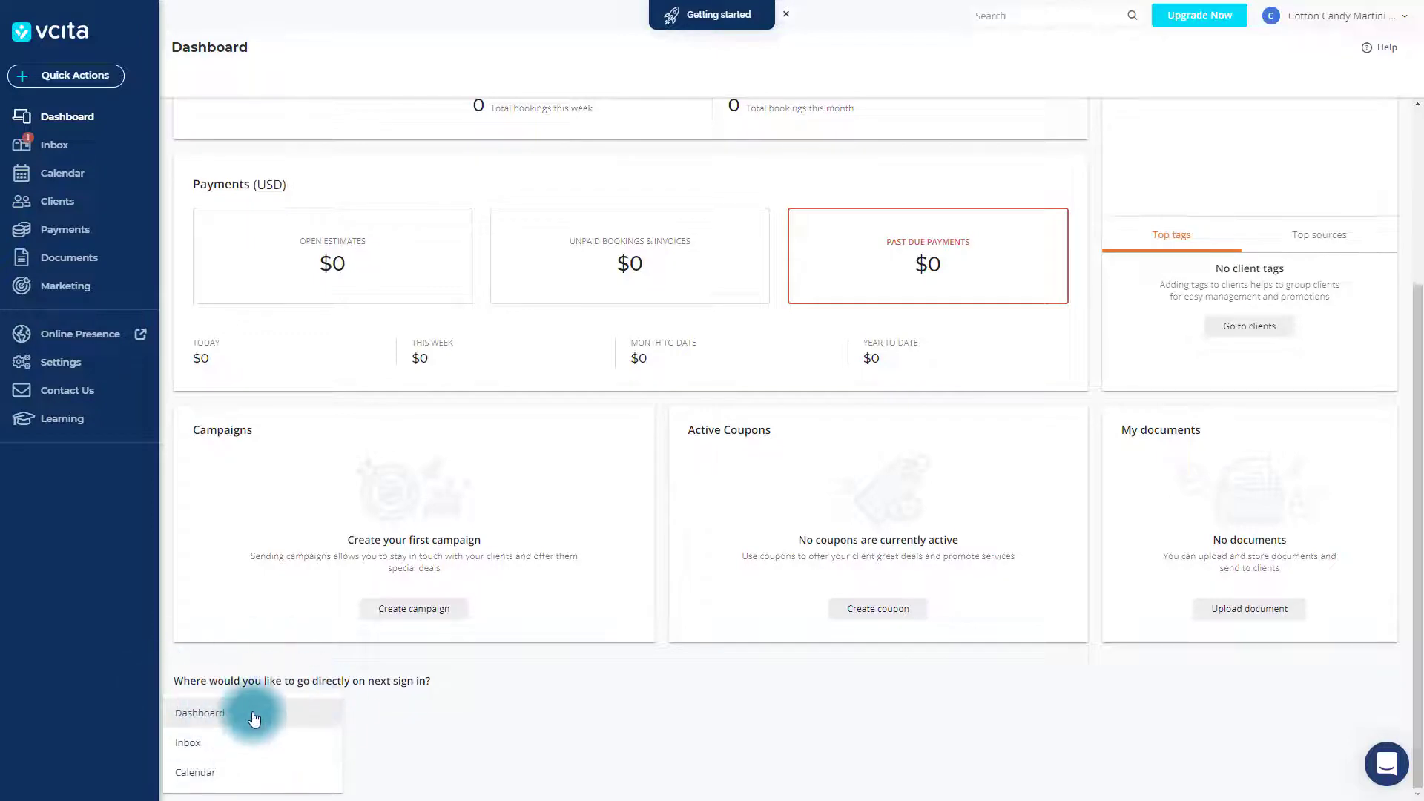
left_click(211, 773)
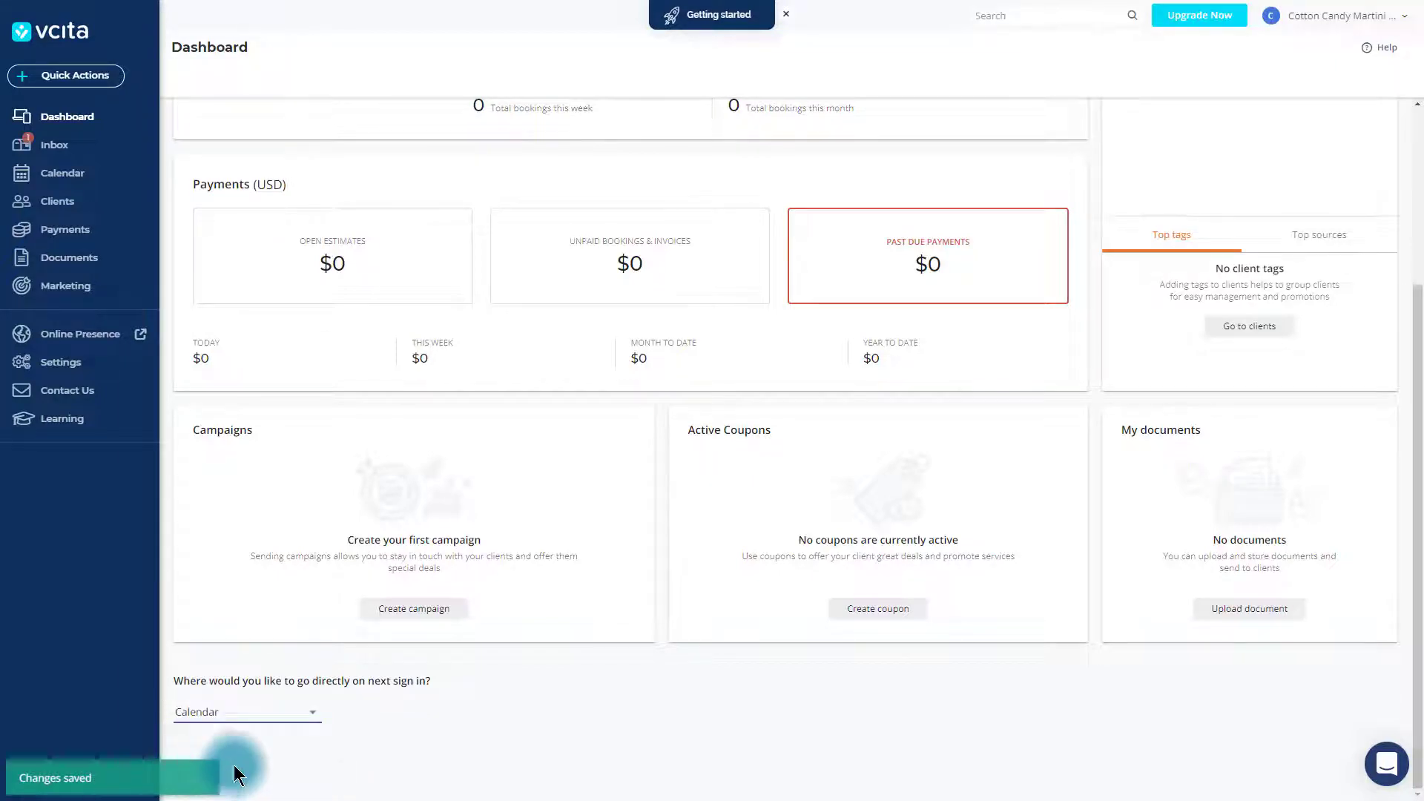
scroll(499, 669, "up", 3)
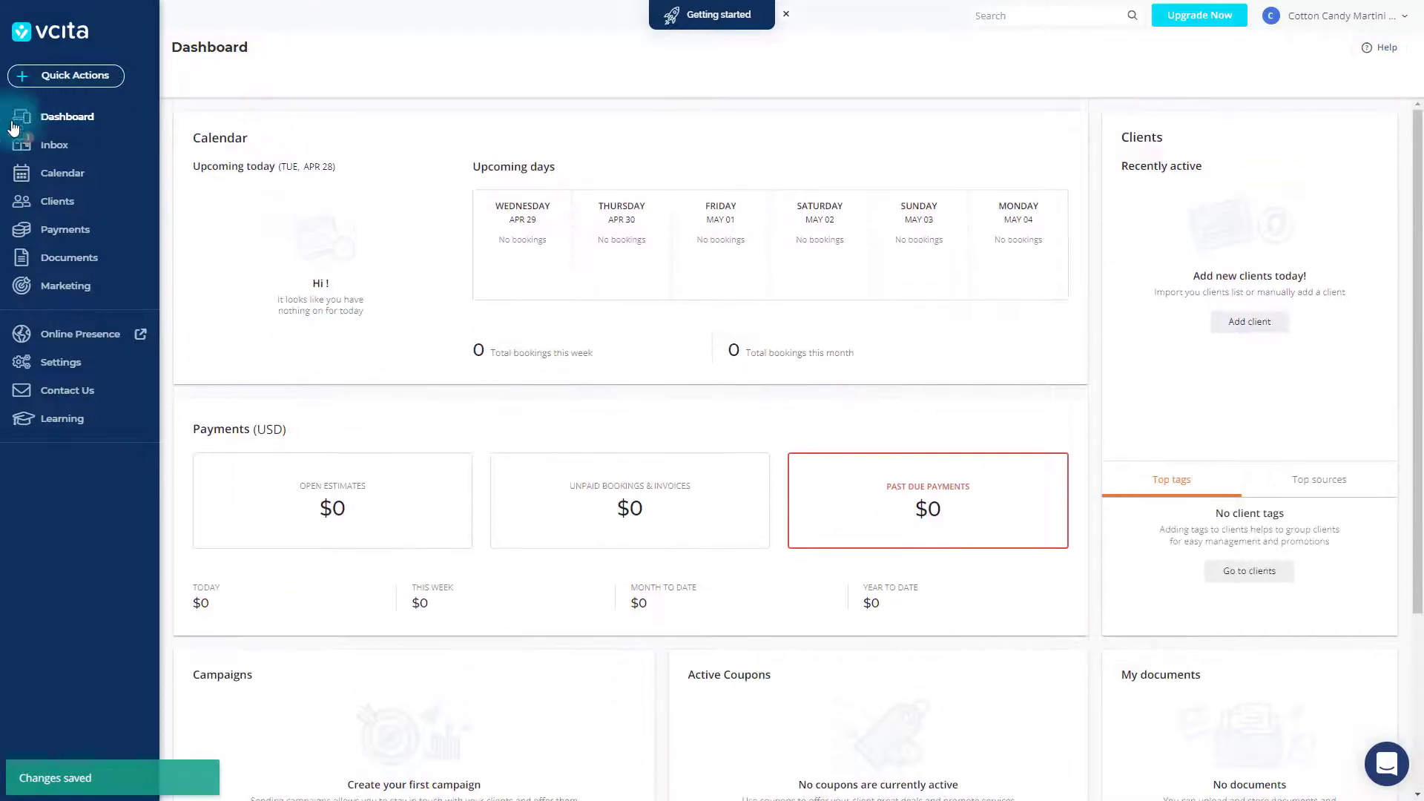
- Open the inbox and show the messages that require attention
left_click(45, 148)
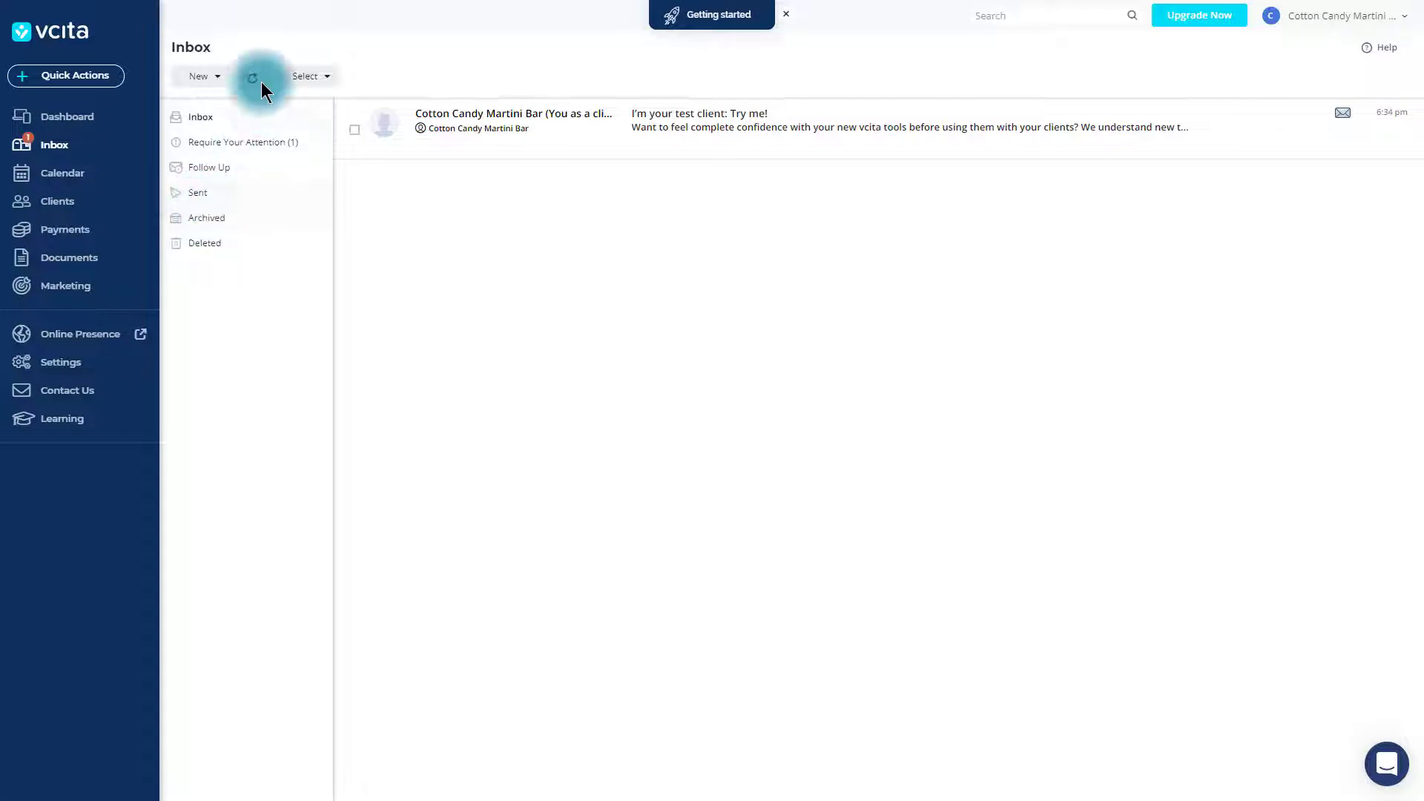
left_click(213, 152)
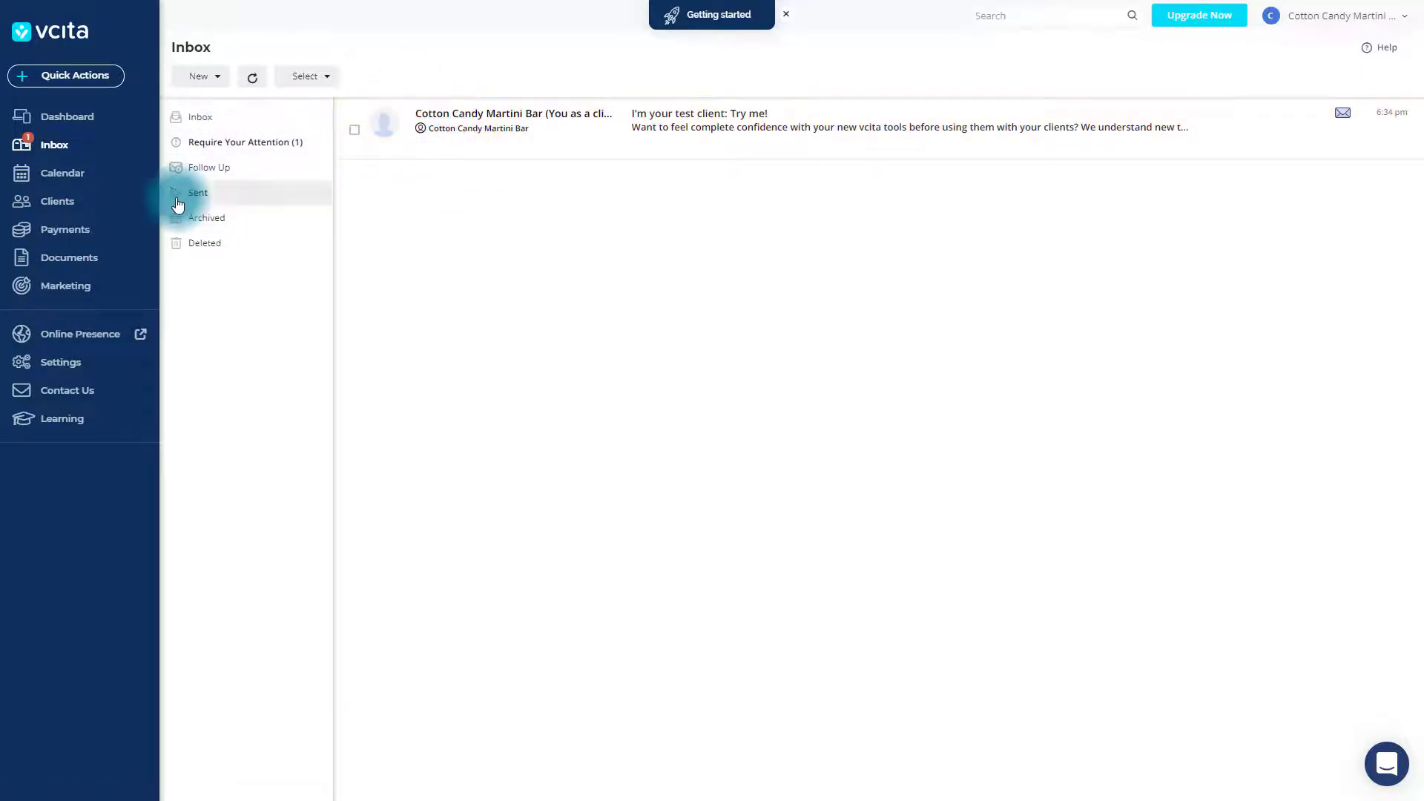
- Look over the monthly calendar and the client list with its filters, closing the client management introduction
left_click(58, 175)
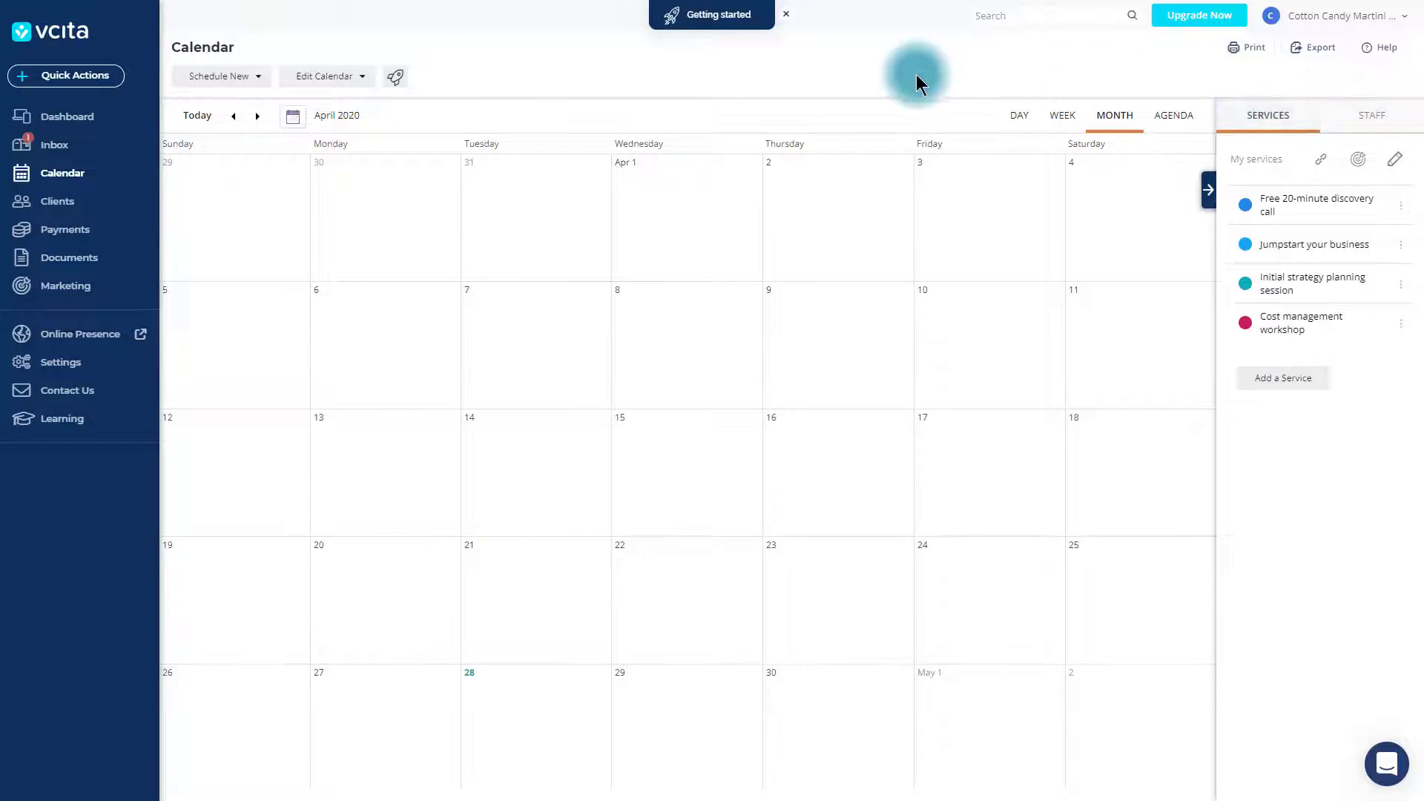
left_click(72, 215)
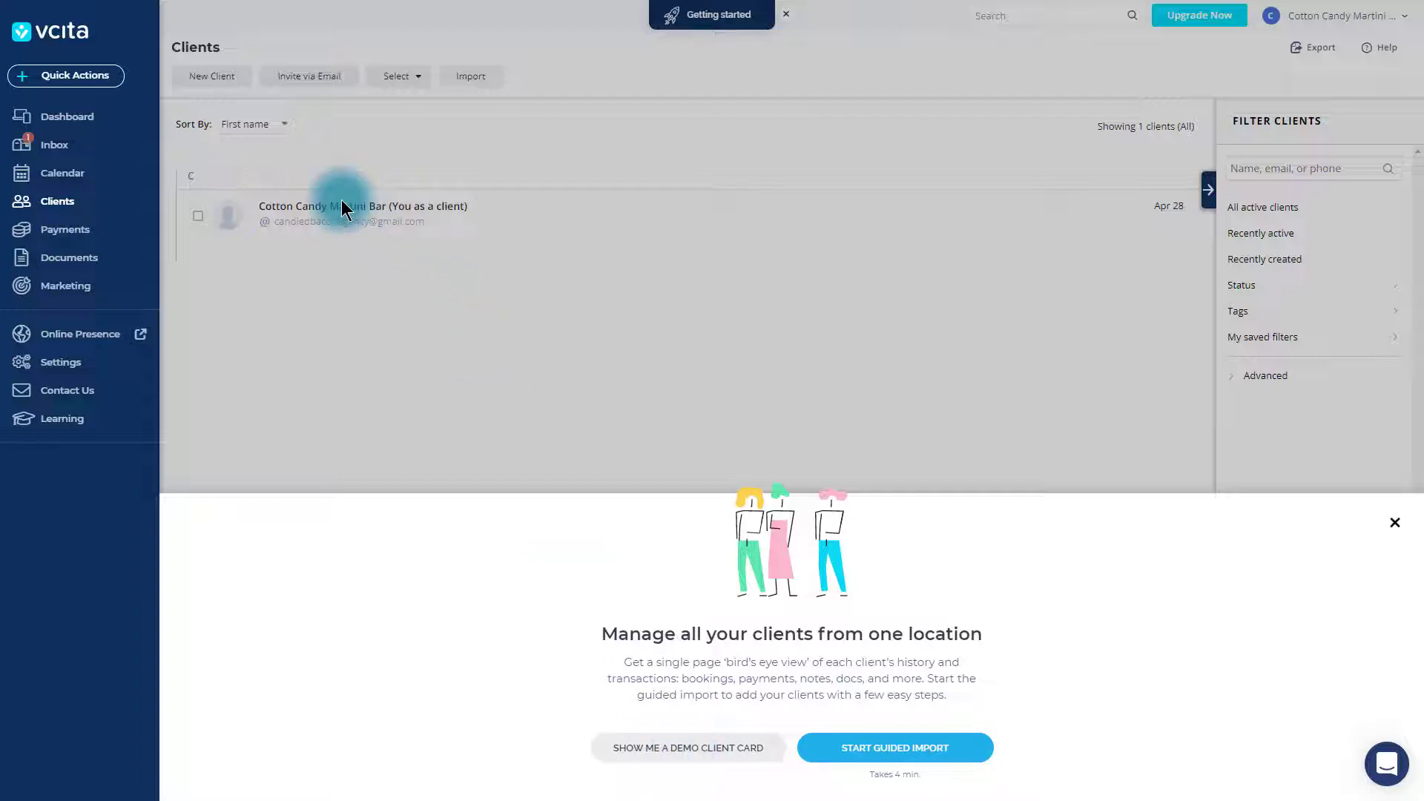
left_click(1394, 523)
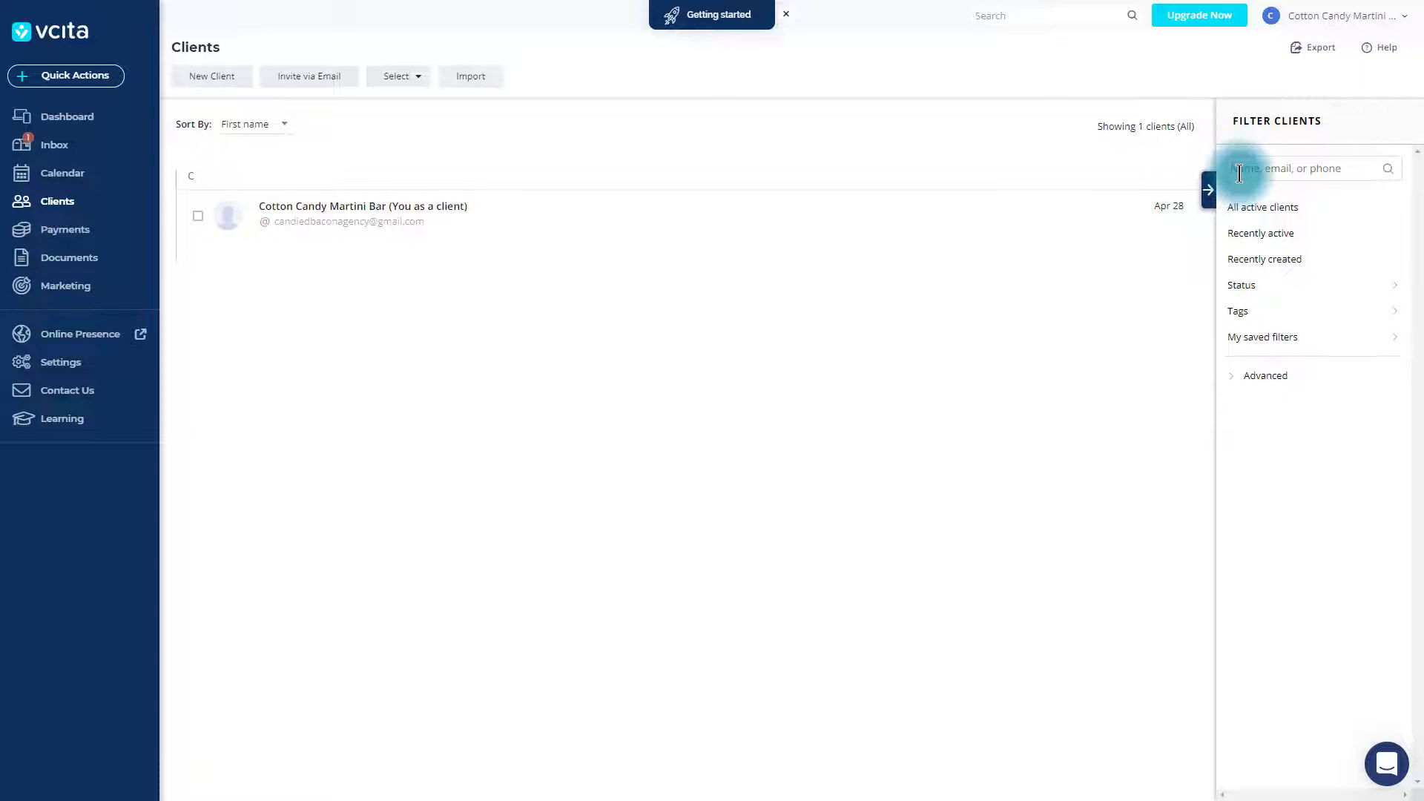
- Go from Invoices & Bookings to the payment provider settings and make Stripe the active credit card processor
left_click(73, 233)
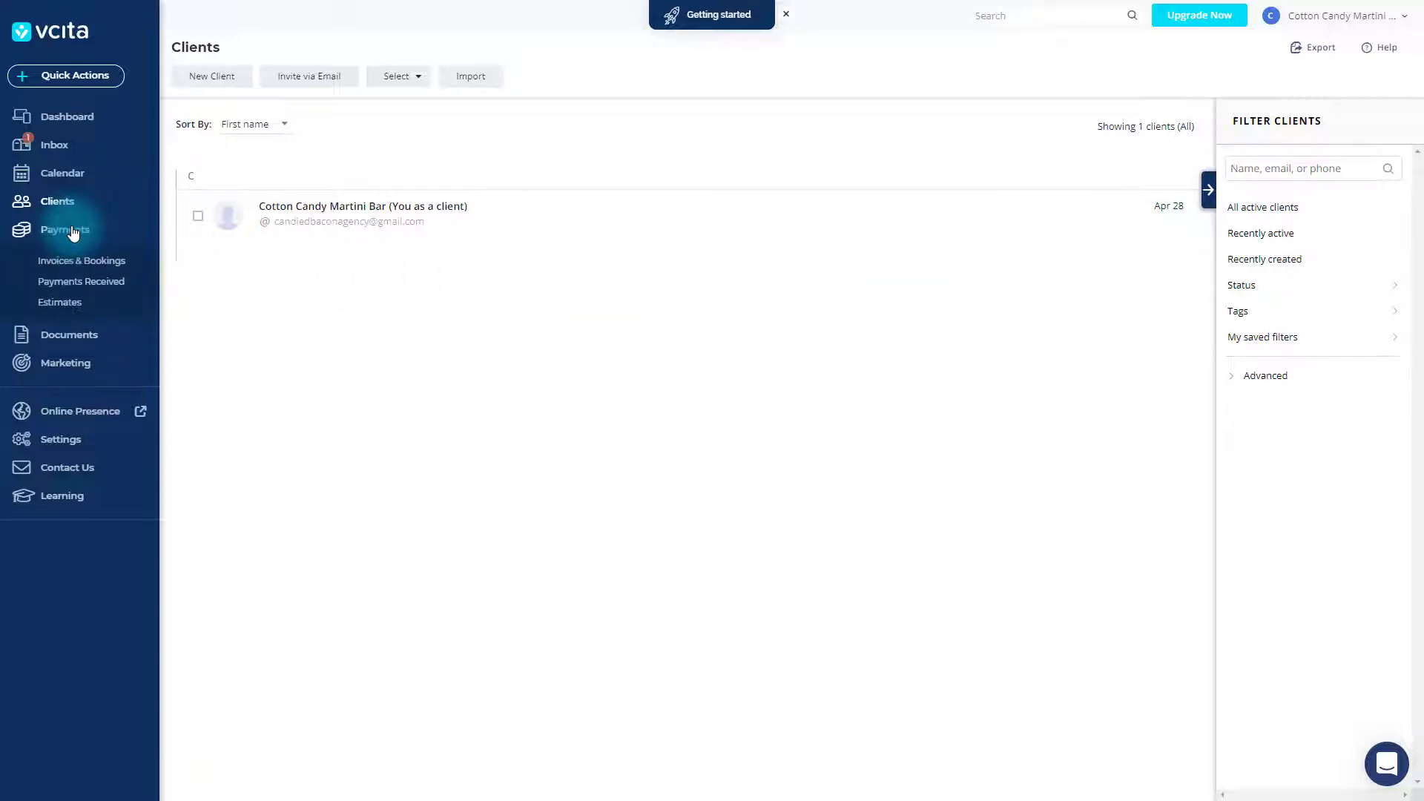
left_click(68, 267)
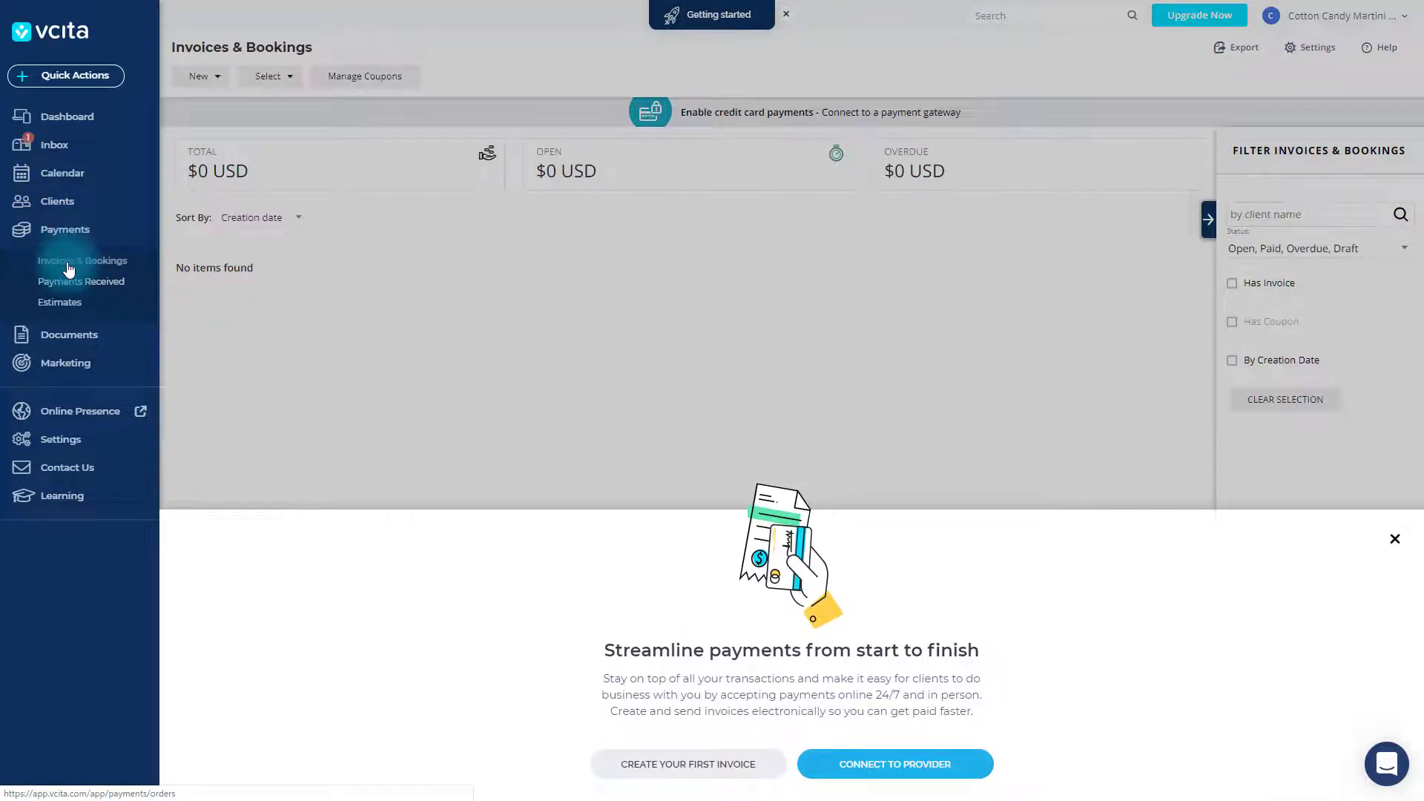
left_click(871, 766)
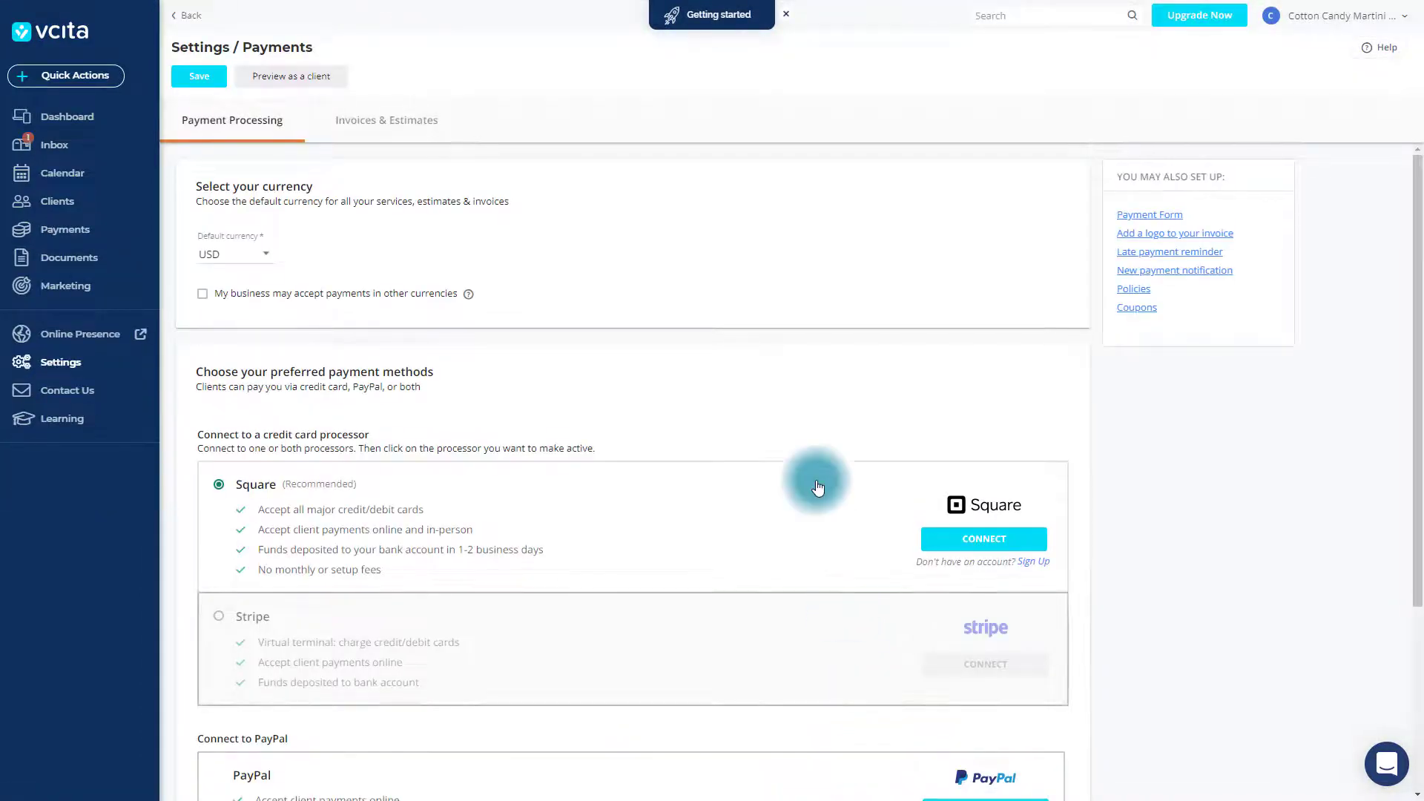
scroll(804, 422, "down", 4)
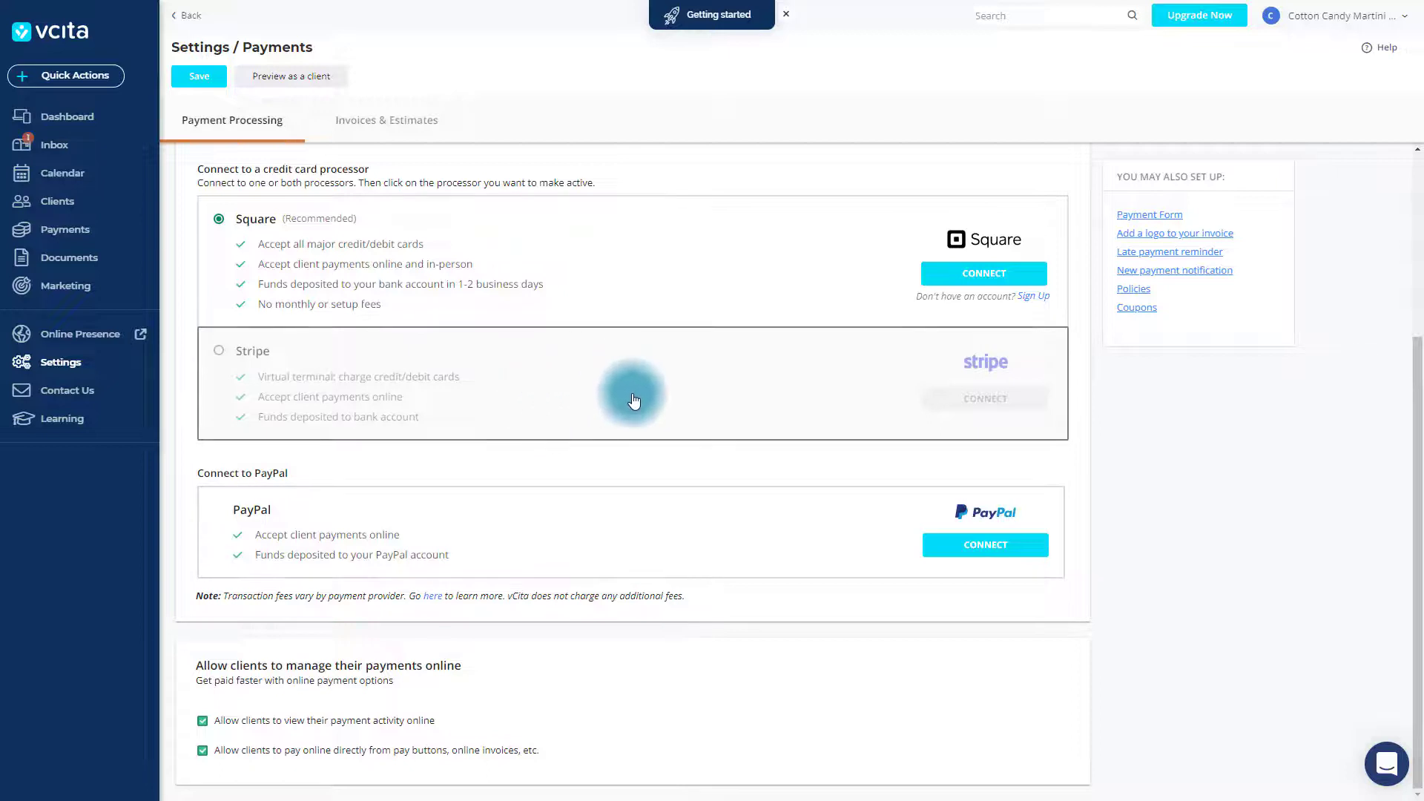
left_click(497, 402)
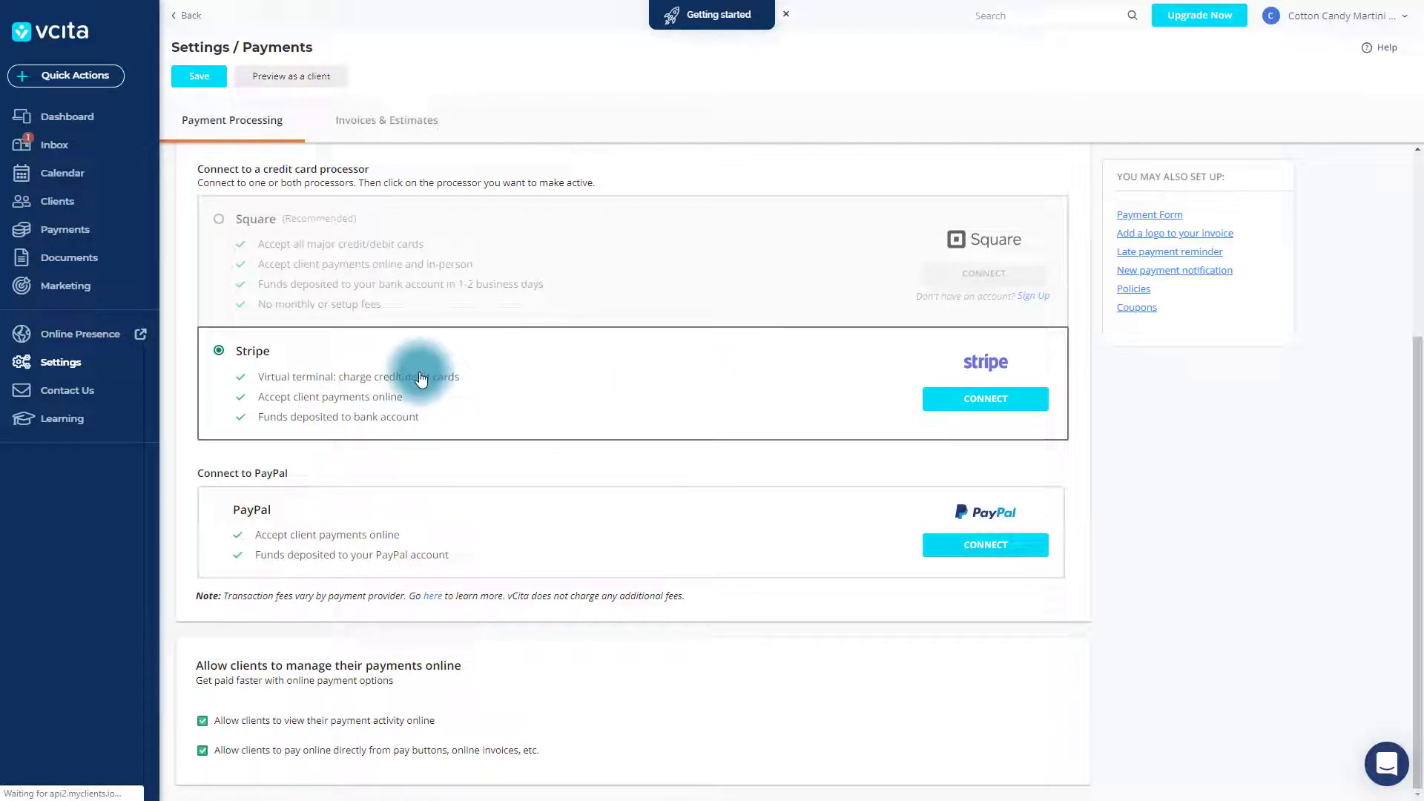
scroll(408, 372, "up", 4)
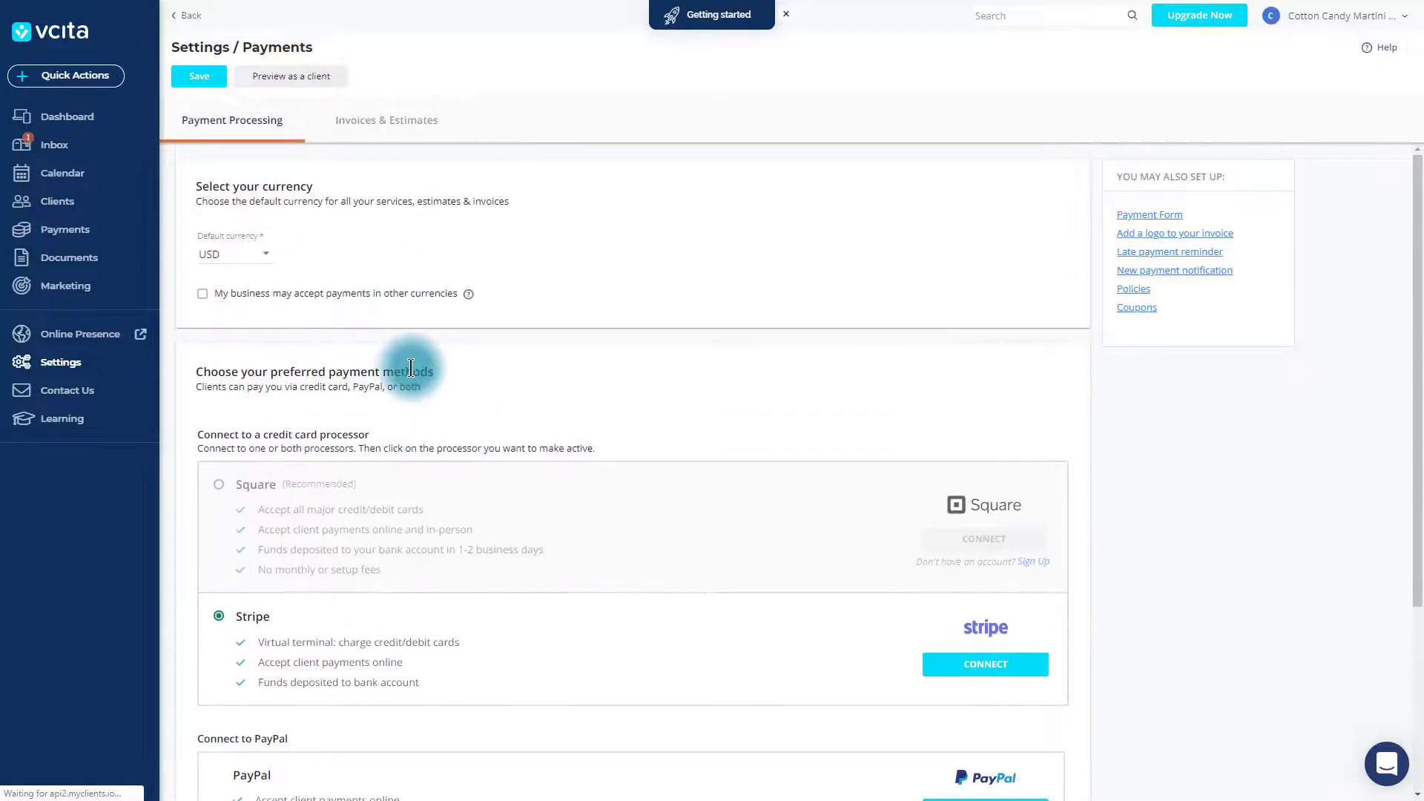
- Open the documents area and examine how much storage is used and available
left_click(46, 261)
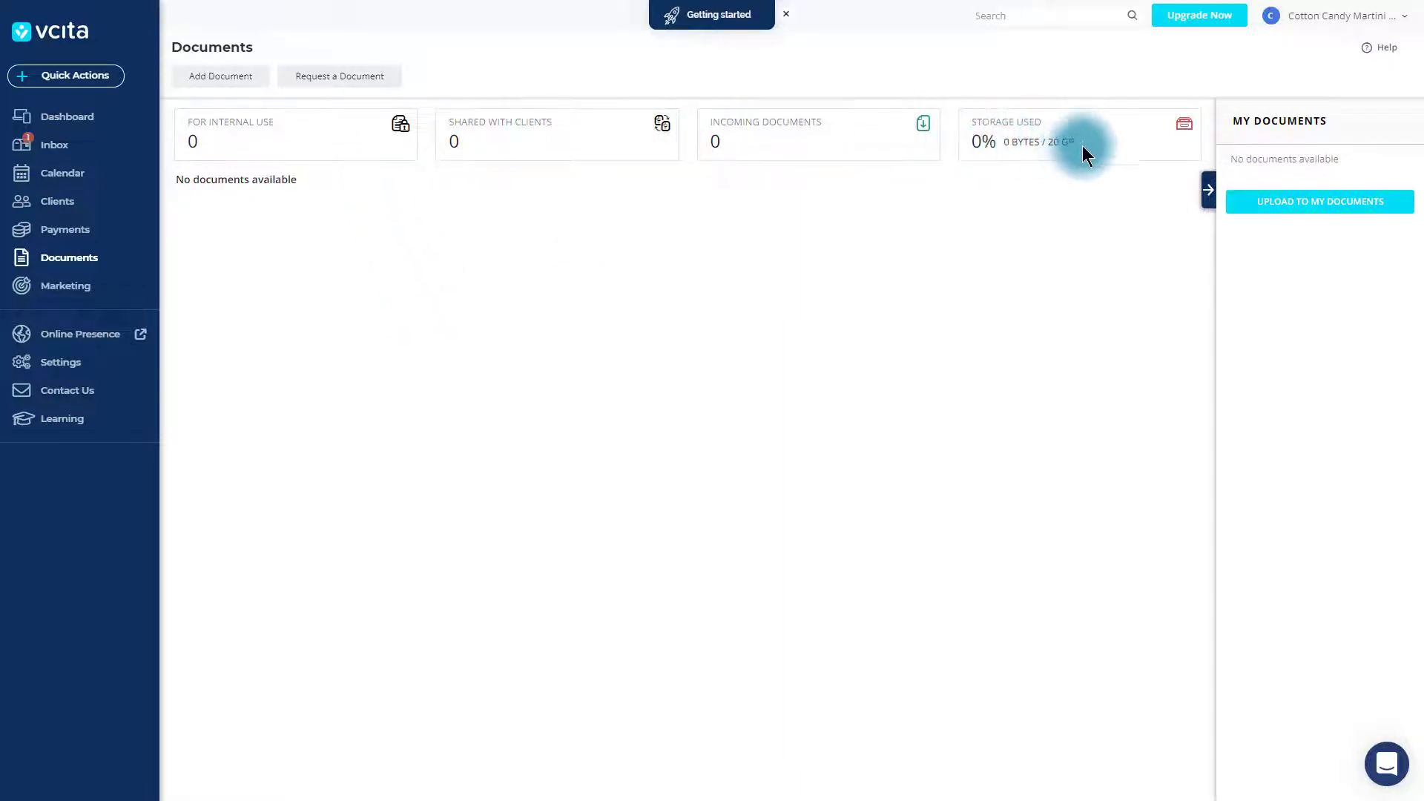
triple_click(1047, 142)
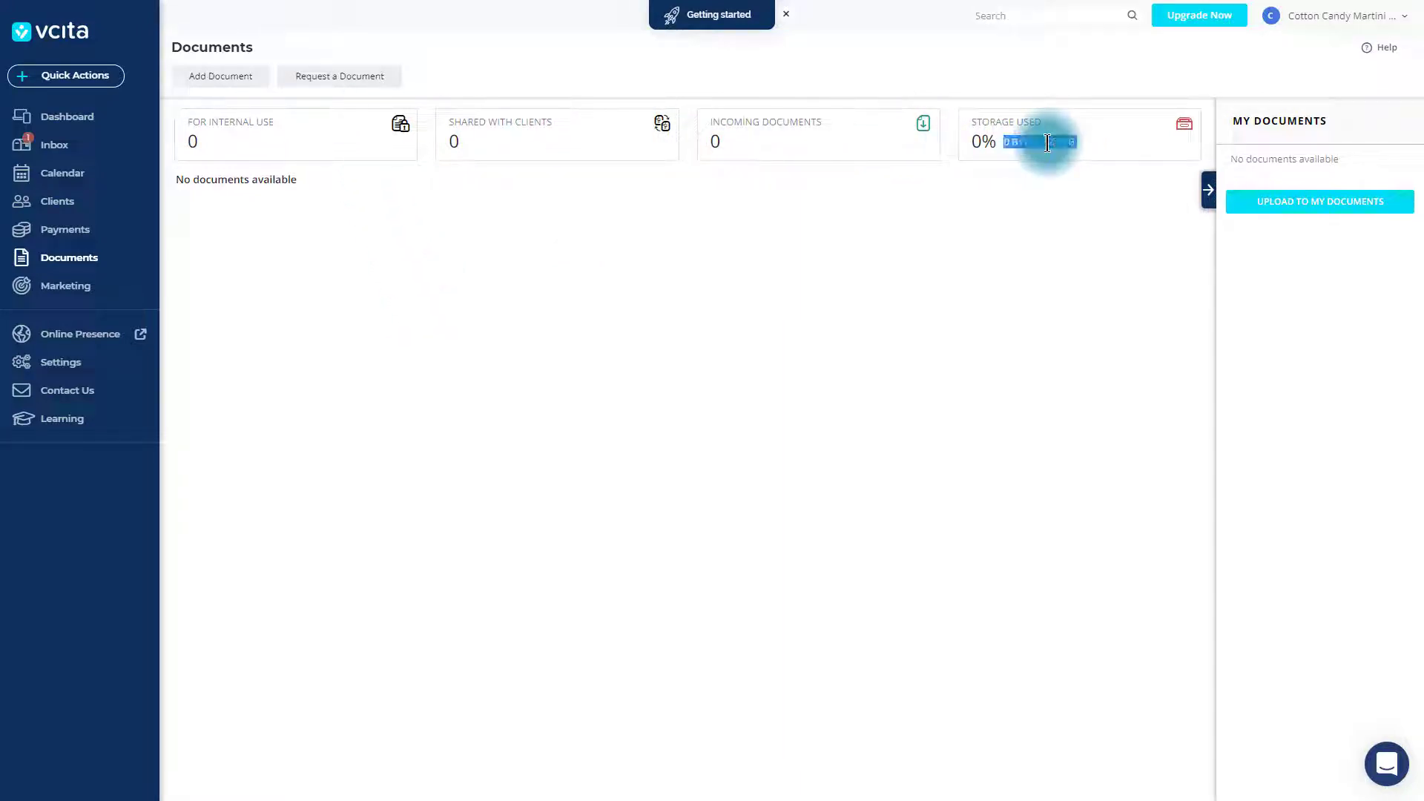
left_click(1059, 256)
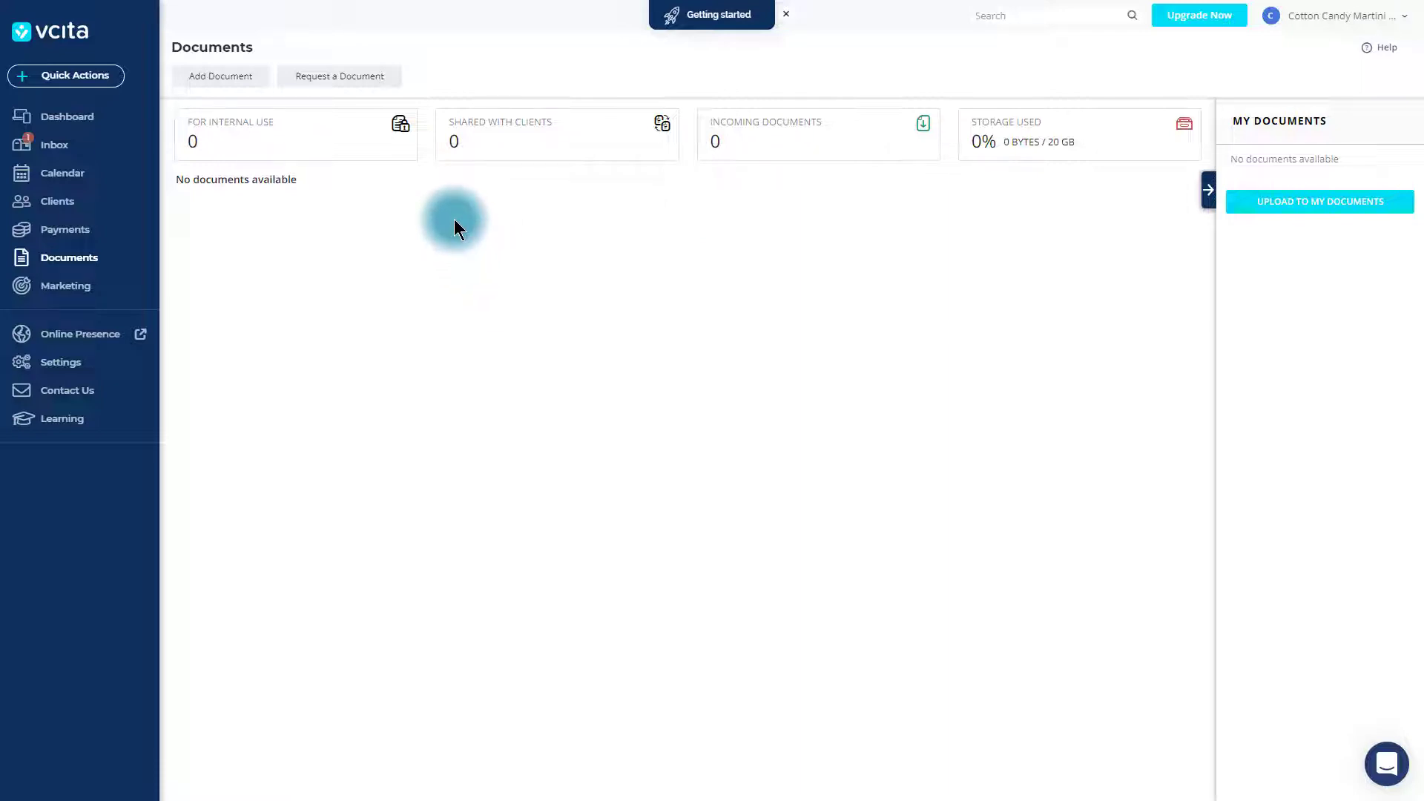
- Open the automated marketing campaigns, close the introduction and examine the ready-made campaigns
left_click(75, 293)
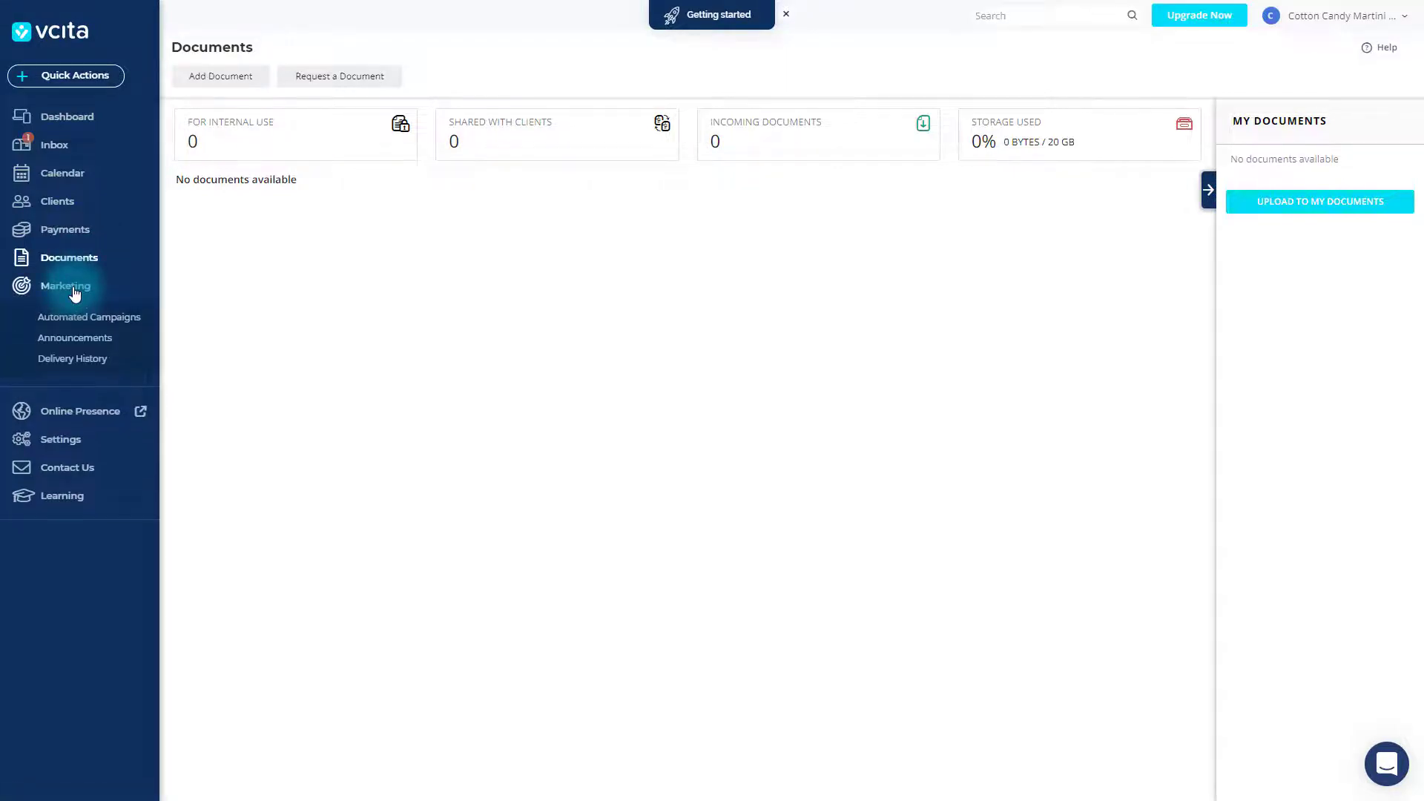
left_click(58, 325)
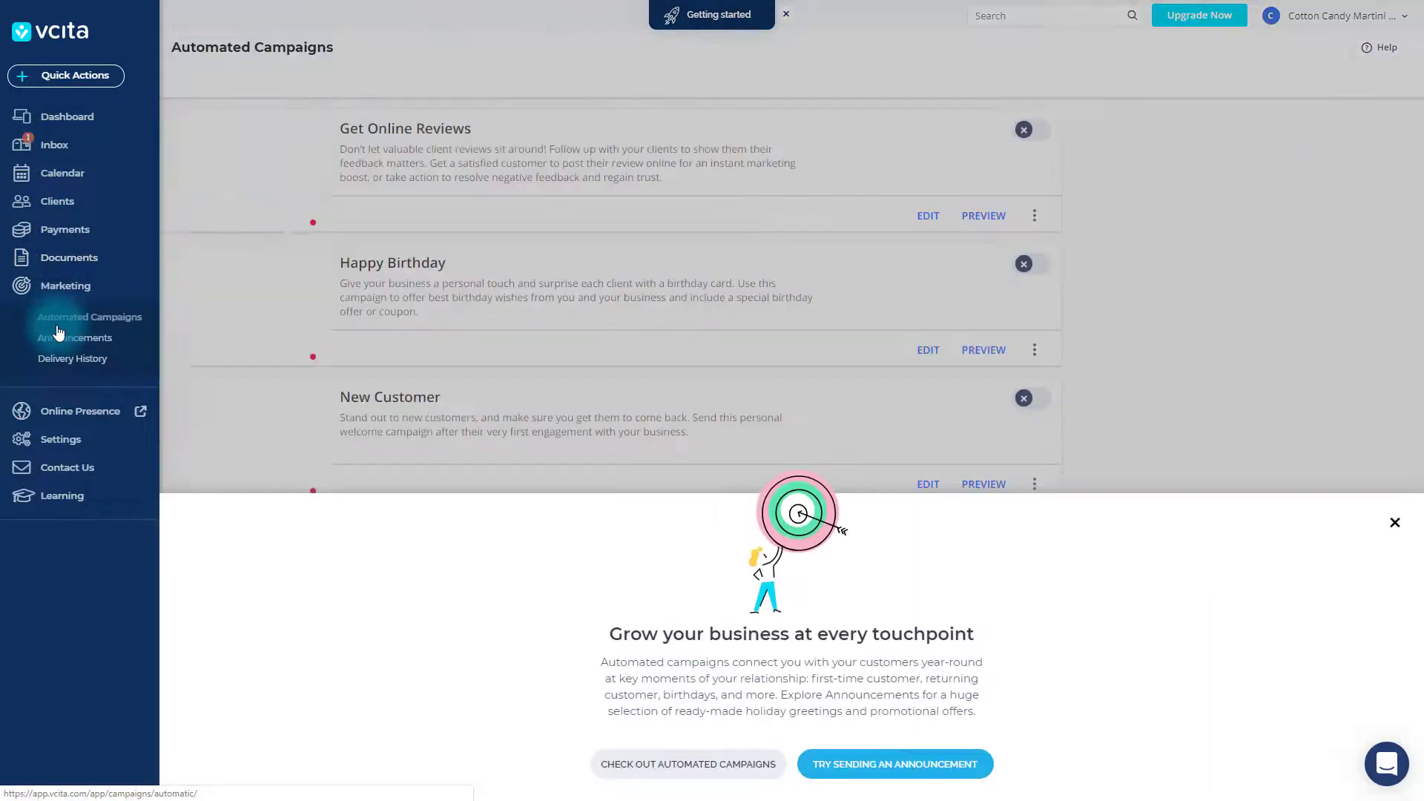
left_click(1393, 524)
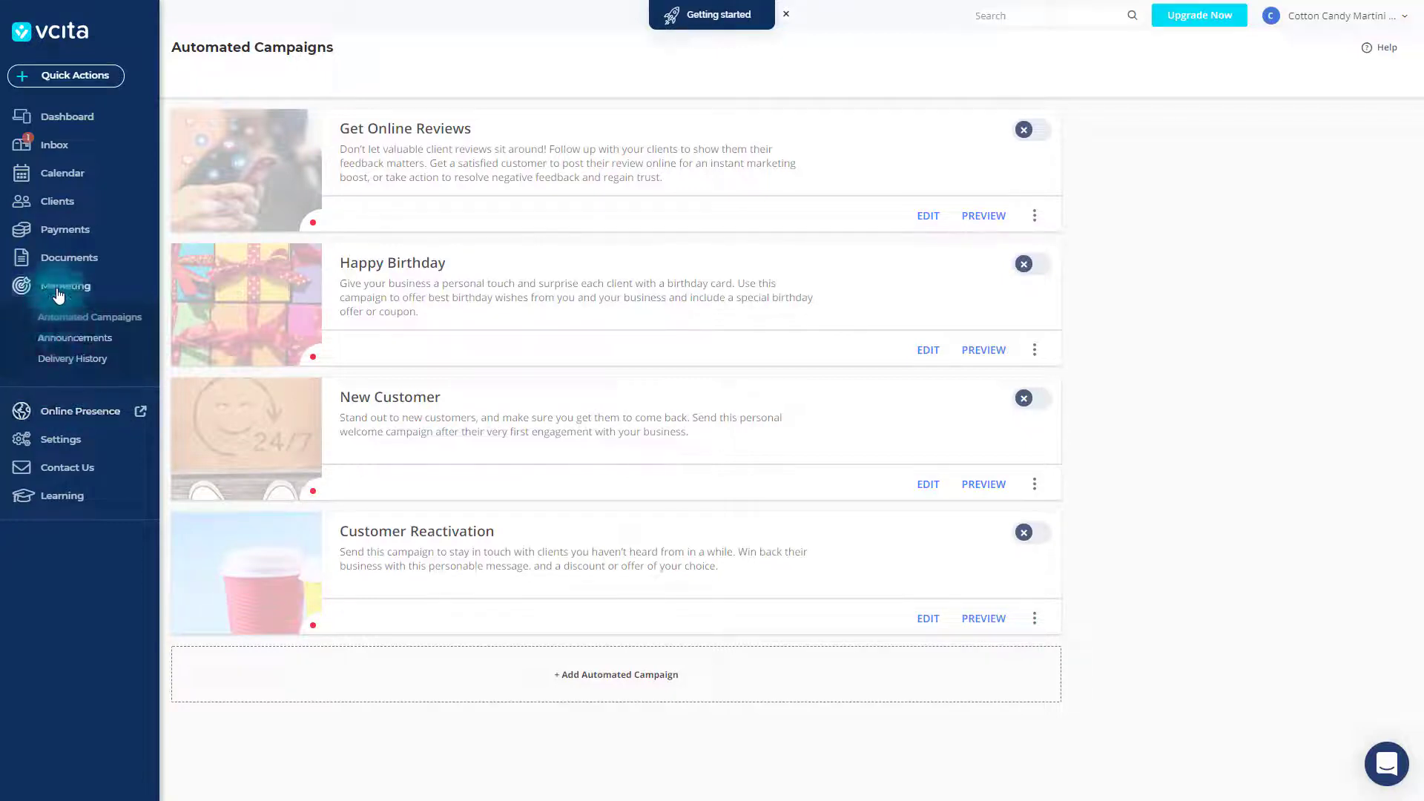
- Show the Online Presence options and open the settings overview to examine its business, services and other categories
left_click(45, 410)
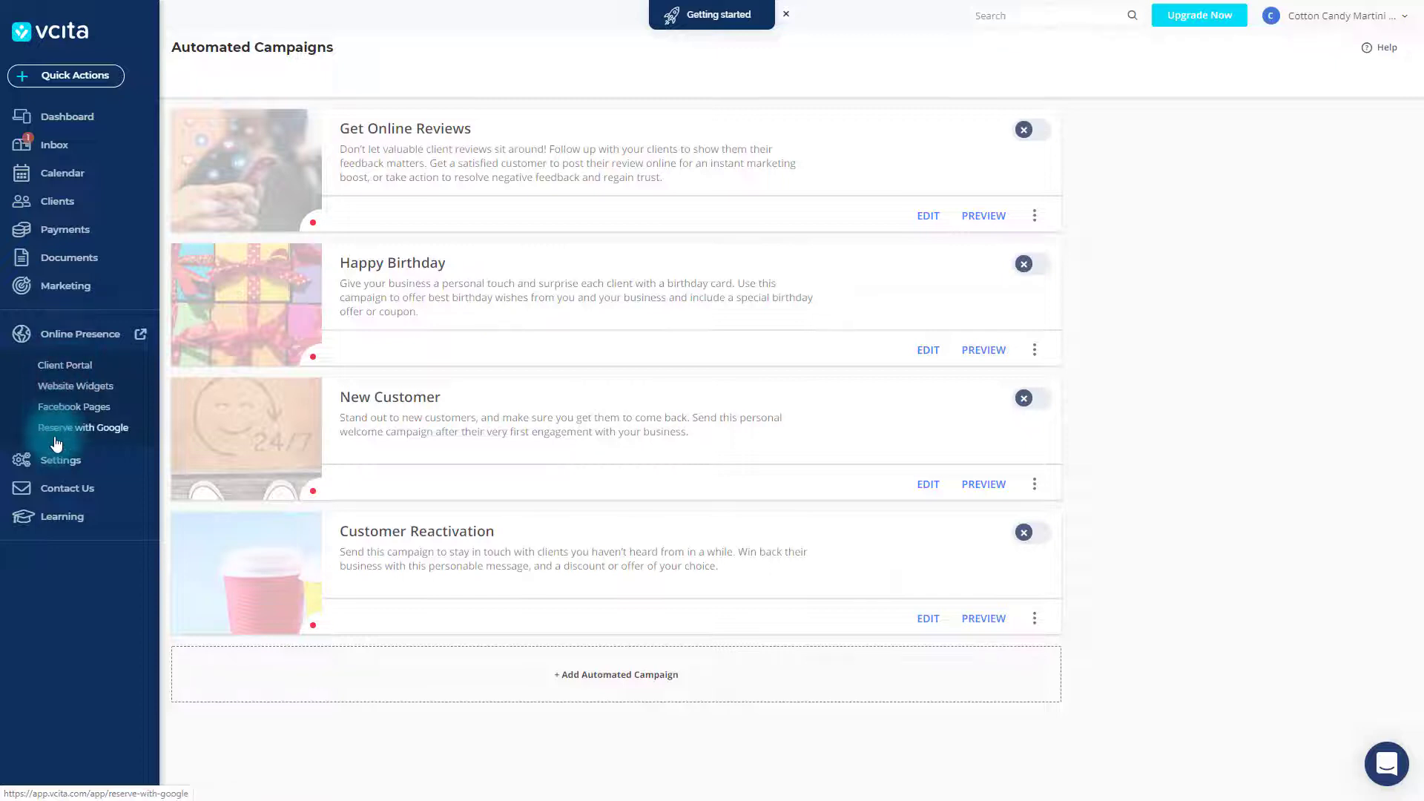
left_click(49, 464)
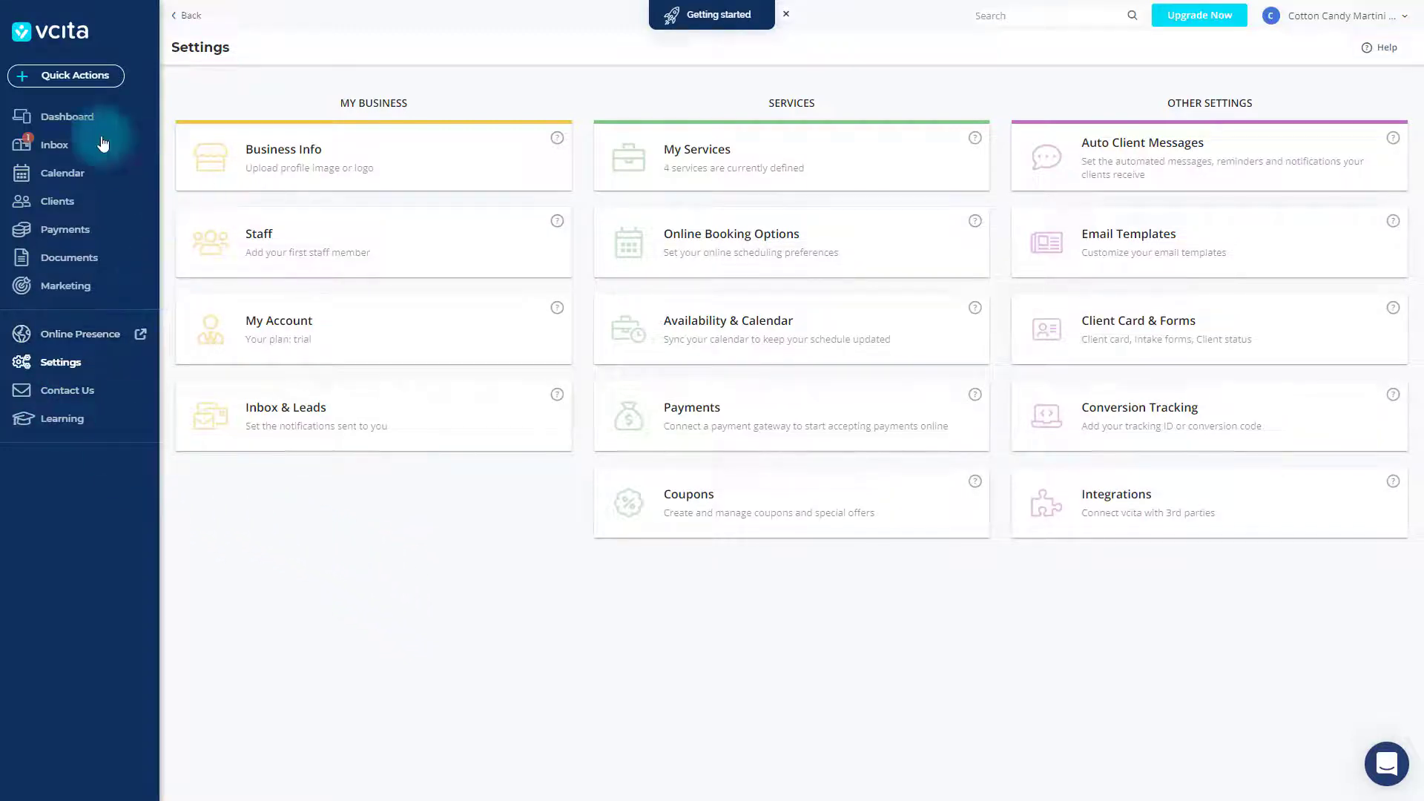
- Open the live client portal from Online Presence, look over the whole page and return to the account
left_click(53, 343)
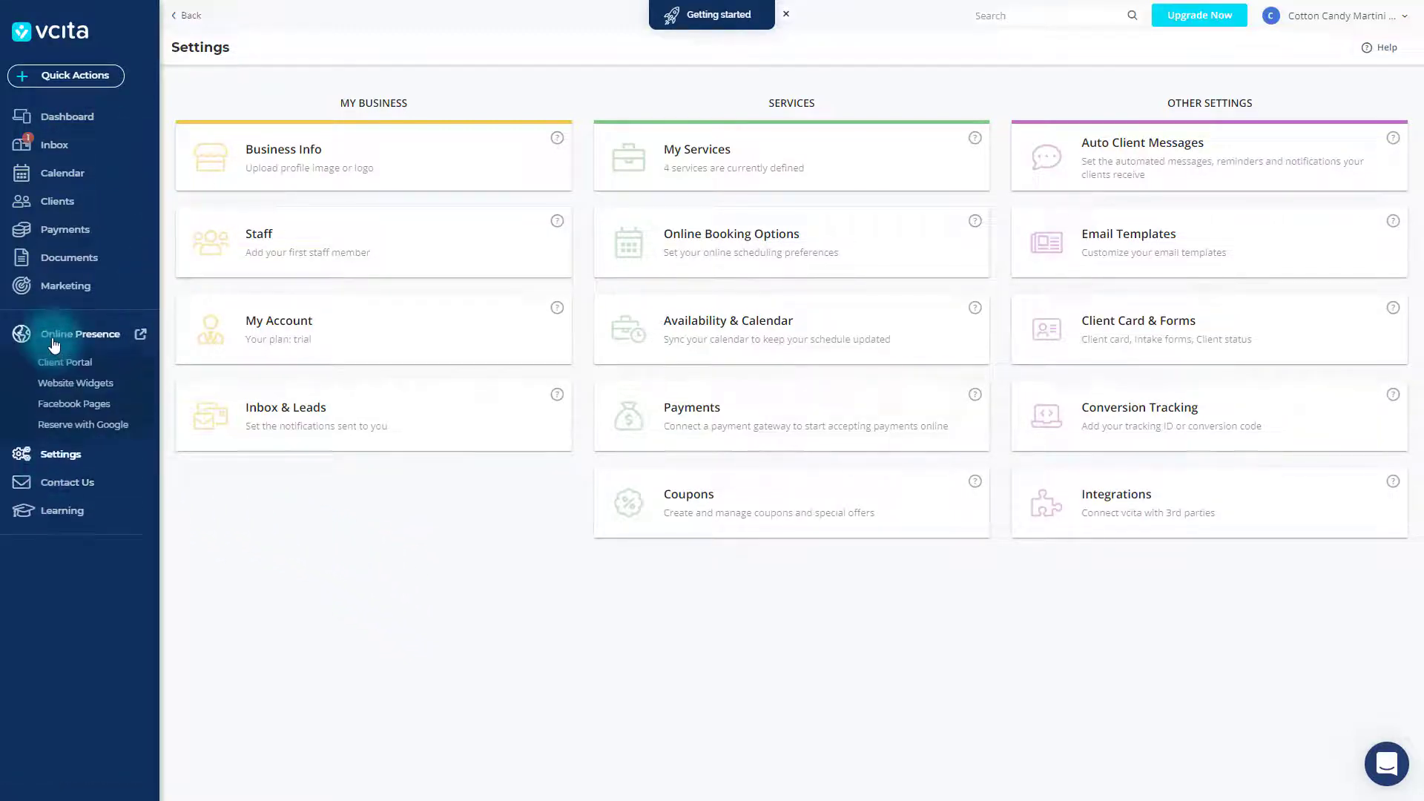
left_click(54, 343)
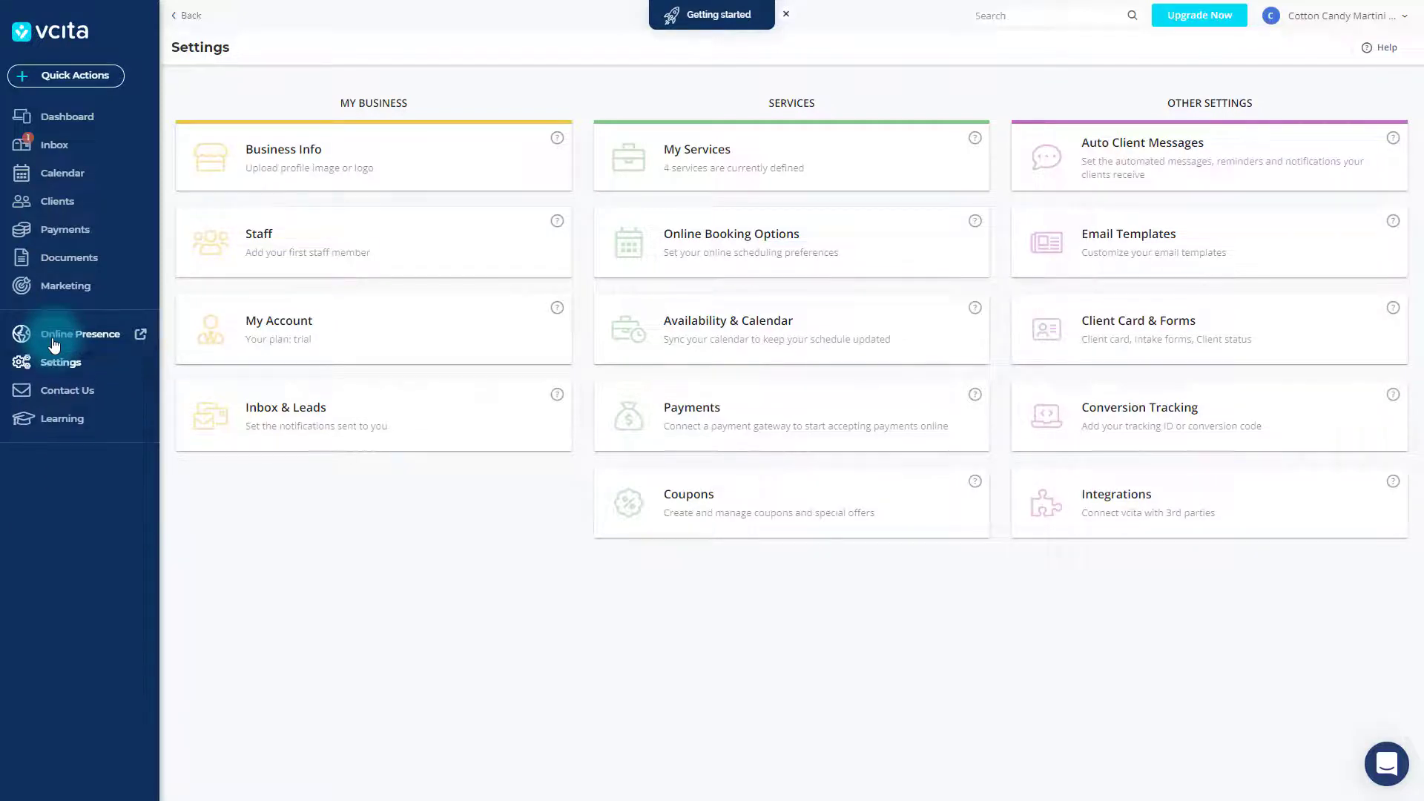
left_click(53, 343)
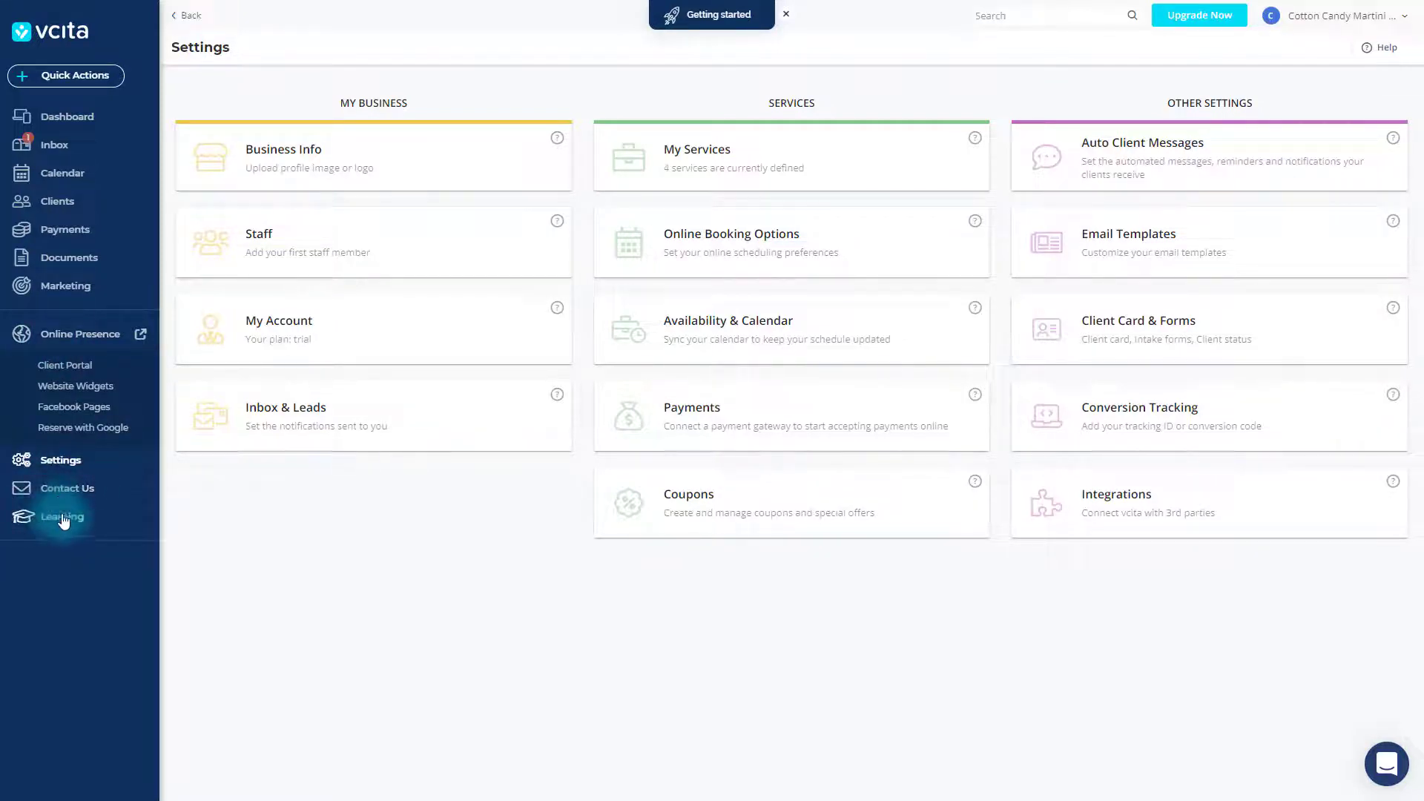
left_click(140, 338)
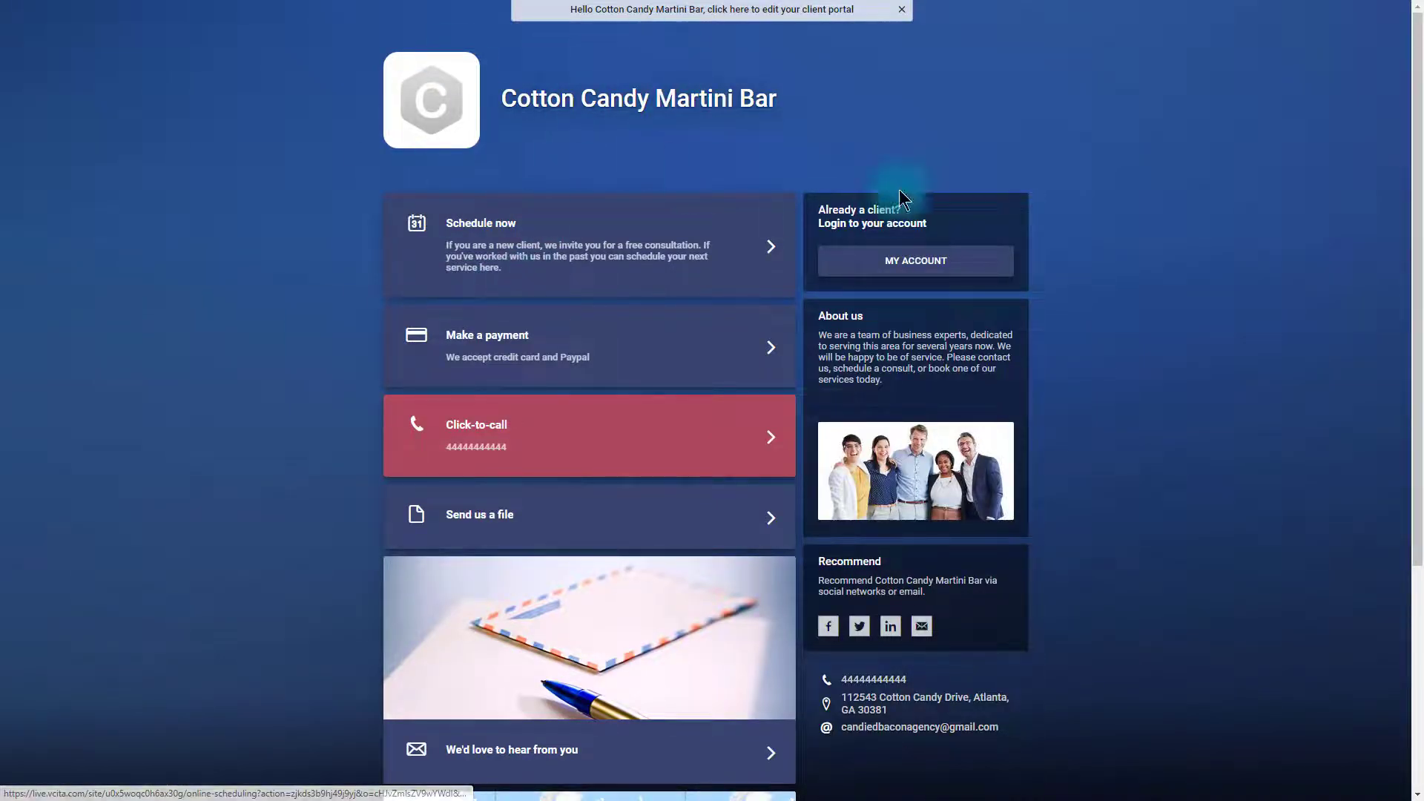
scroll(922, 630, "down", 4)
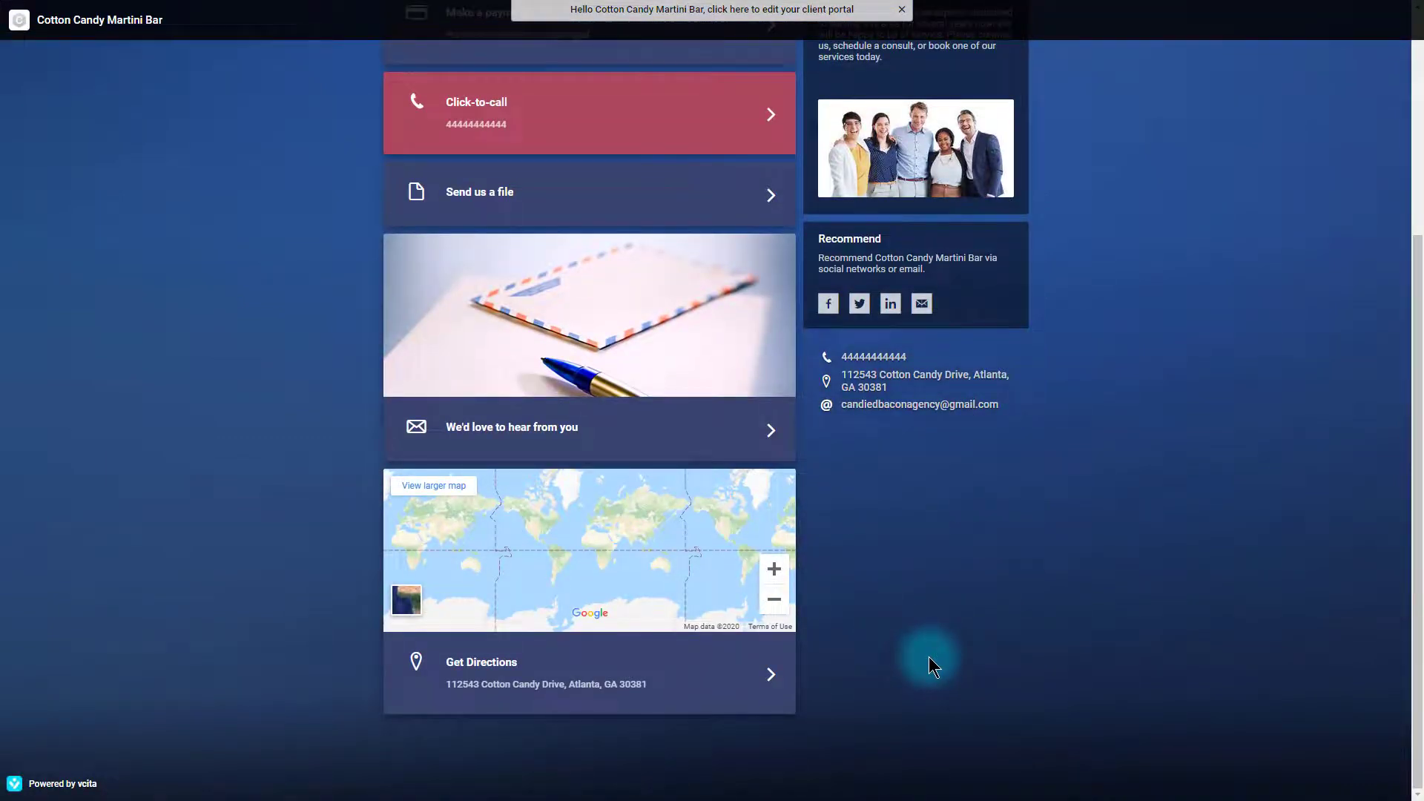
scroll(929, 656, "up", 4)
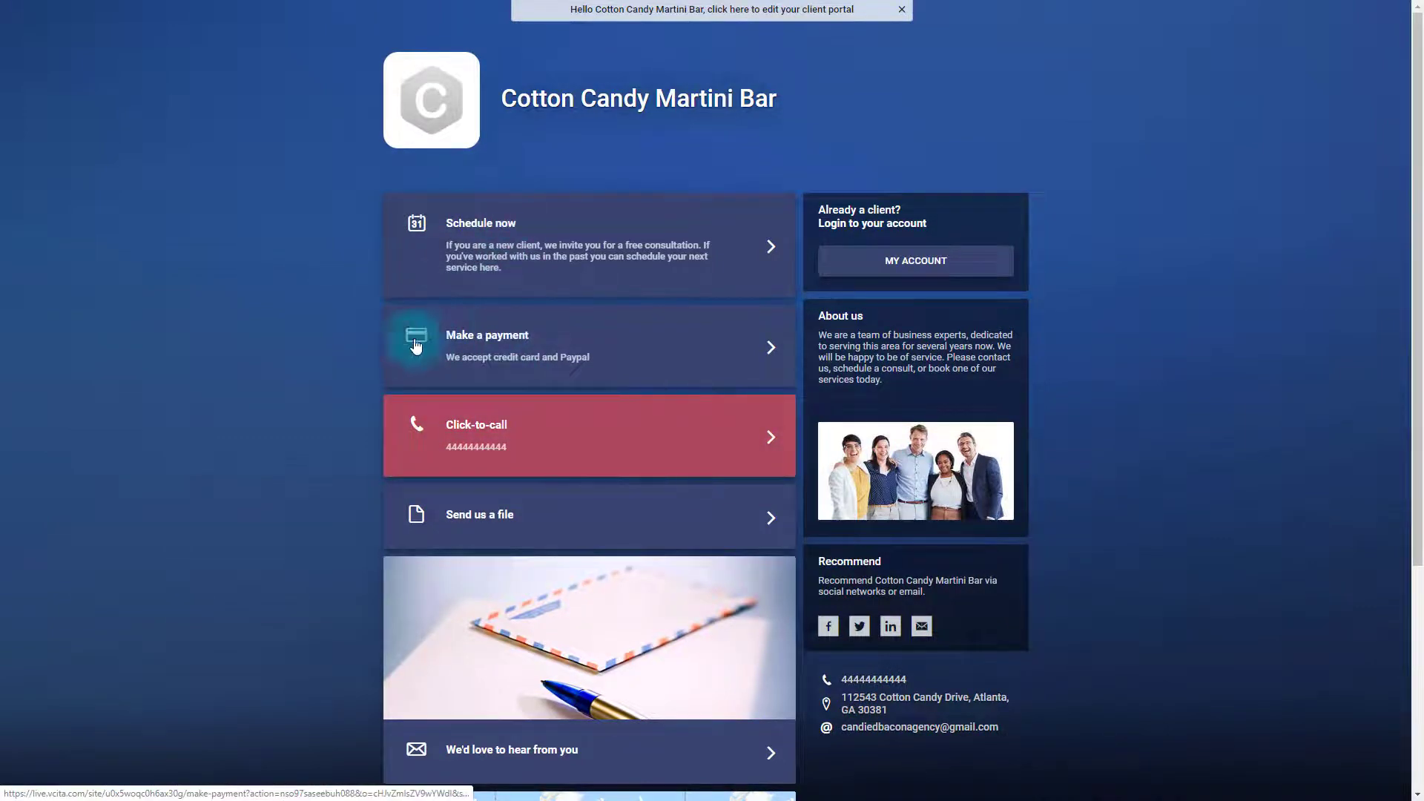
right_click(121, 330)
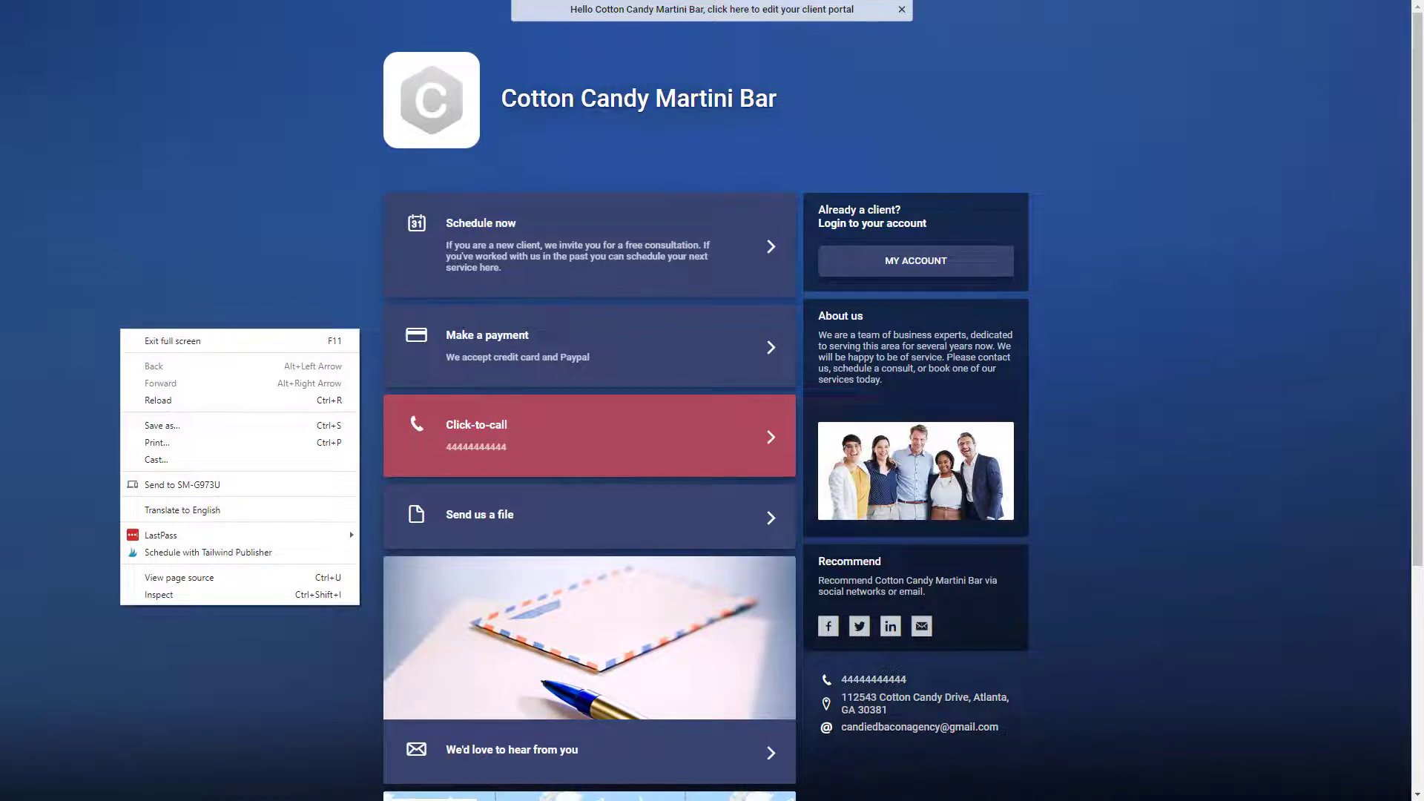
key("Escape")
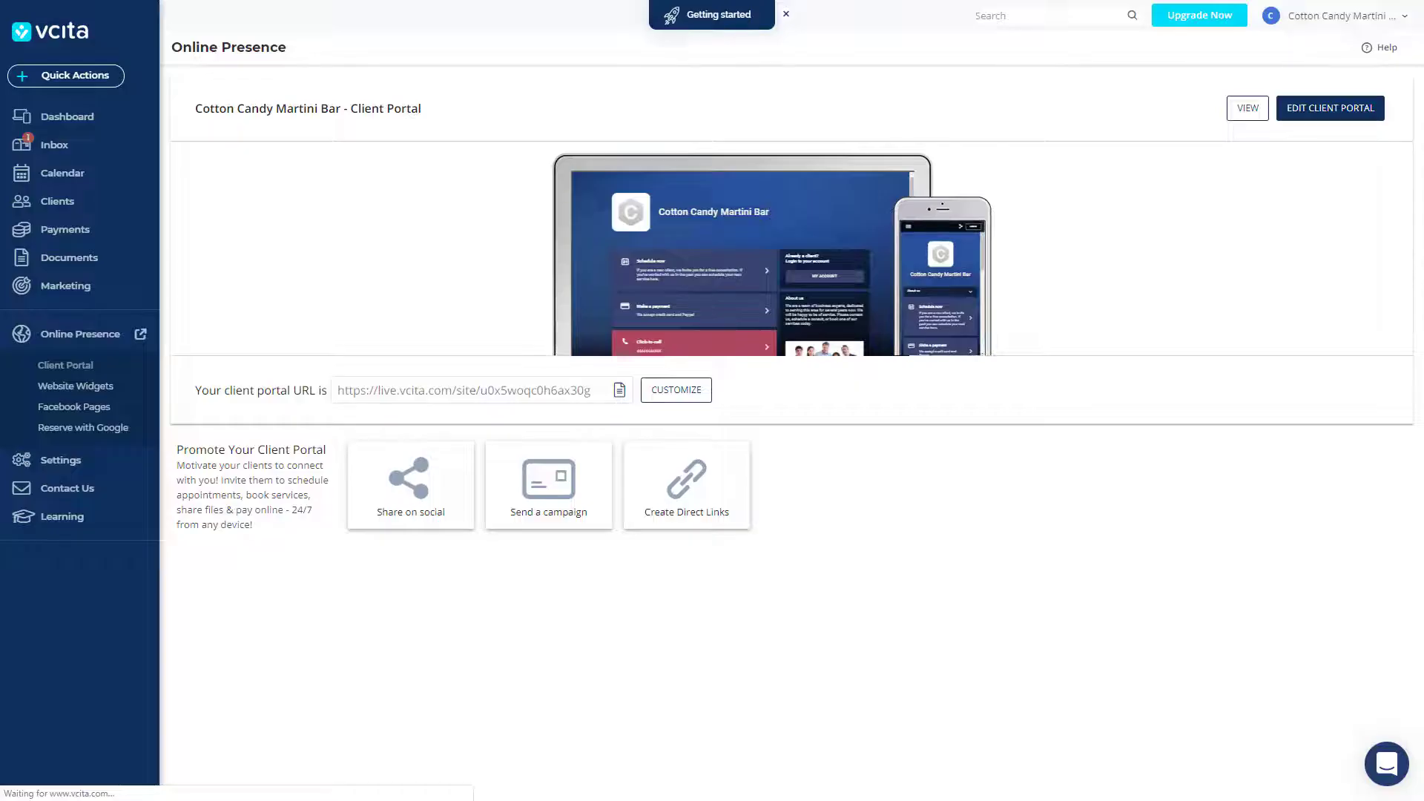
left_click(698, 462)
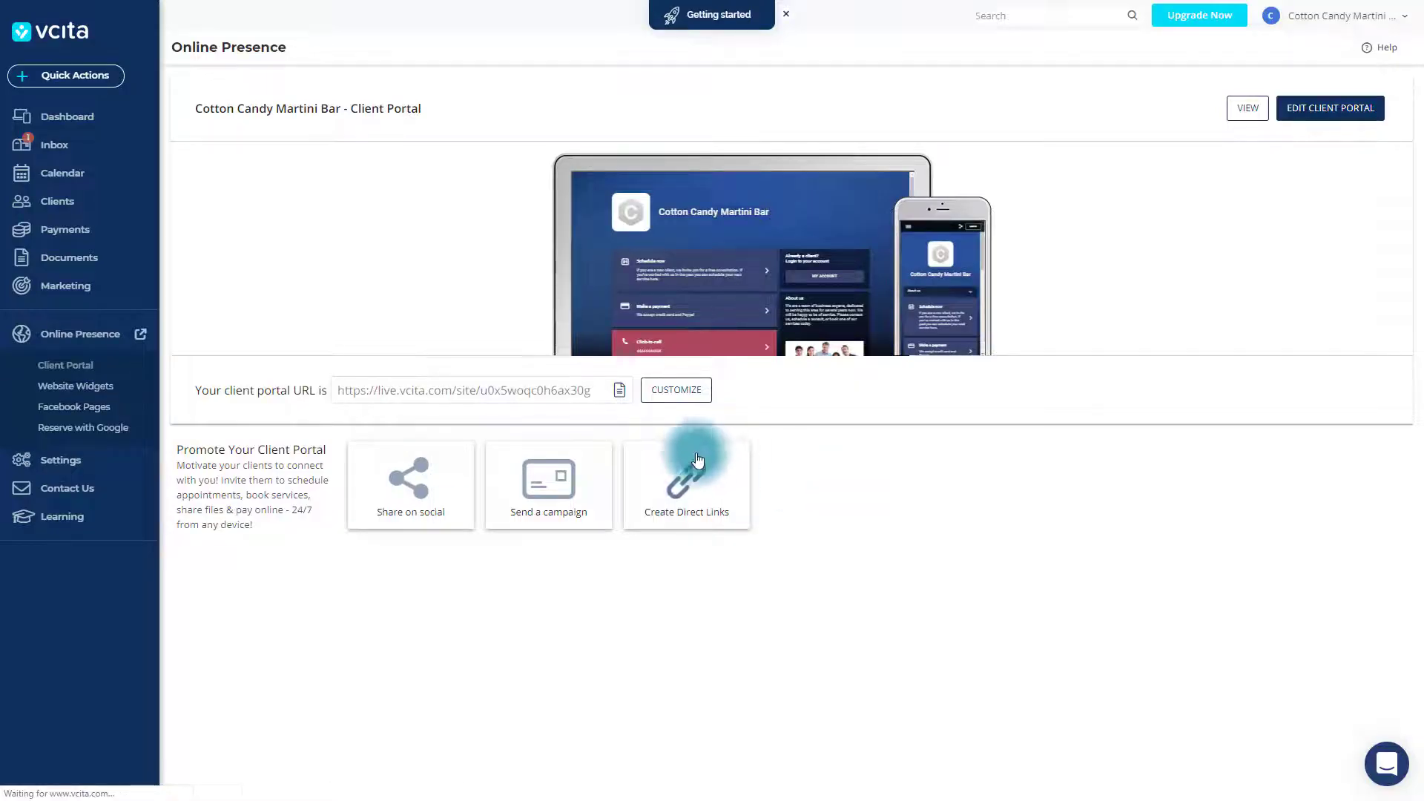
left_click(66, 366)
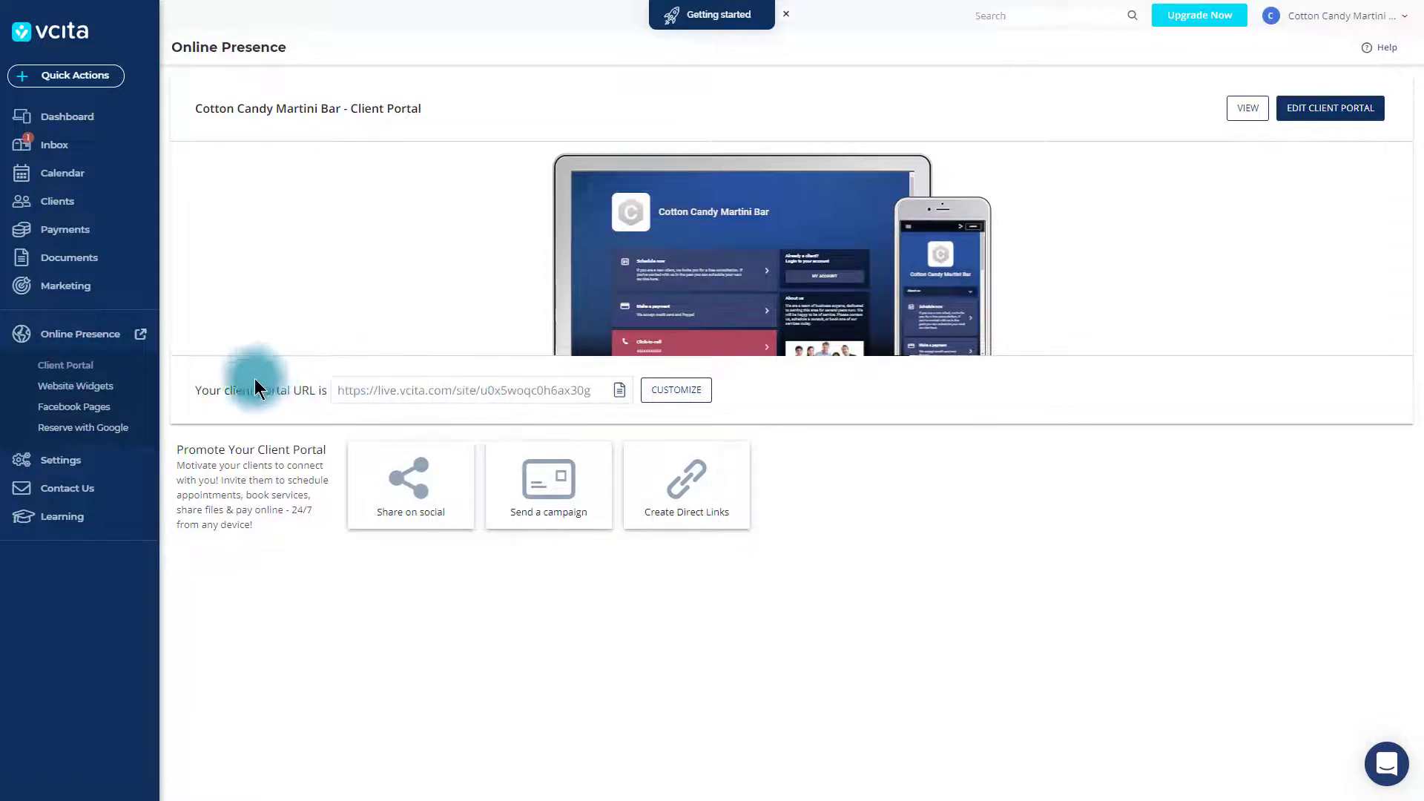
left_click(343, 390)
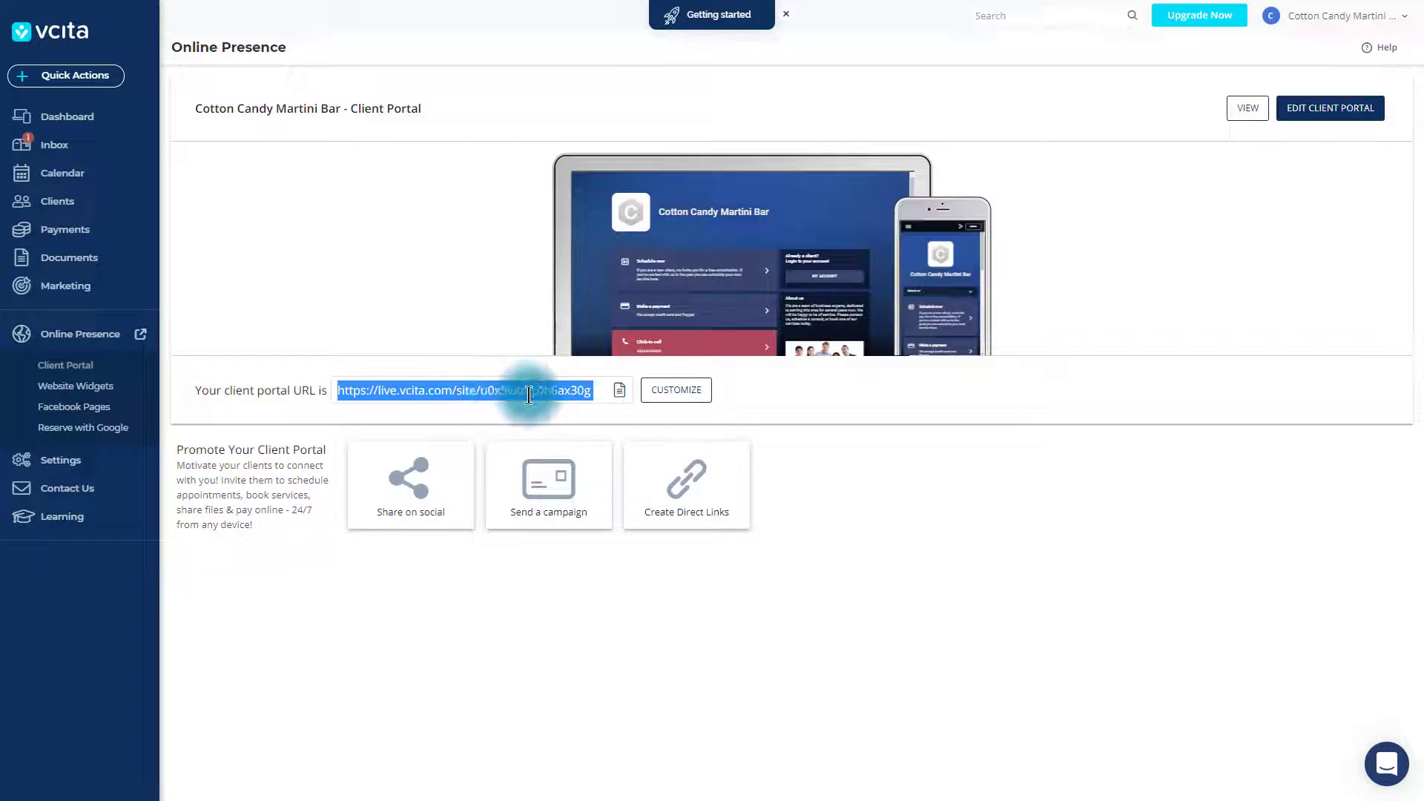
left_click(652, 401)
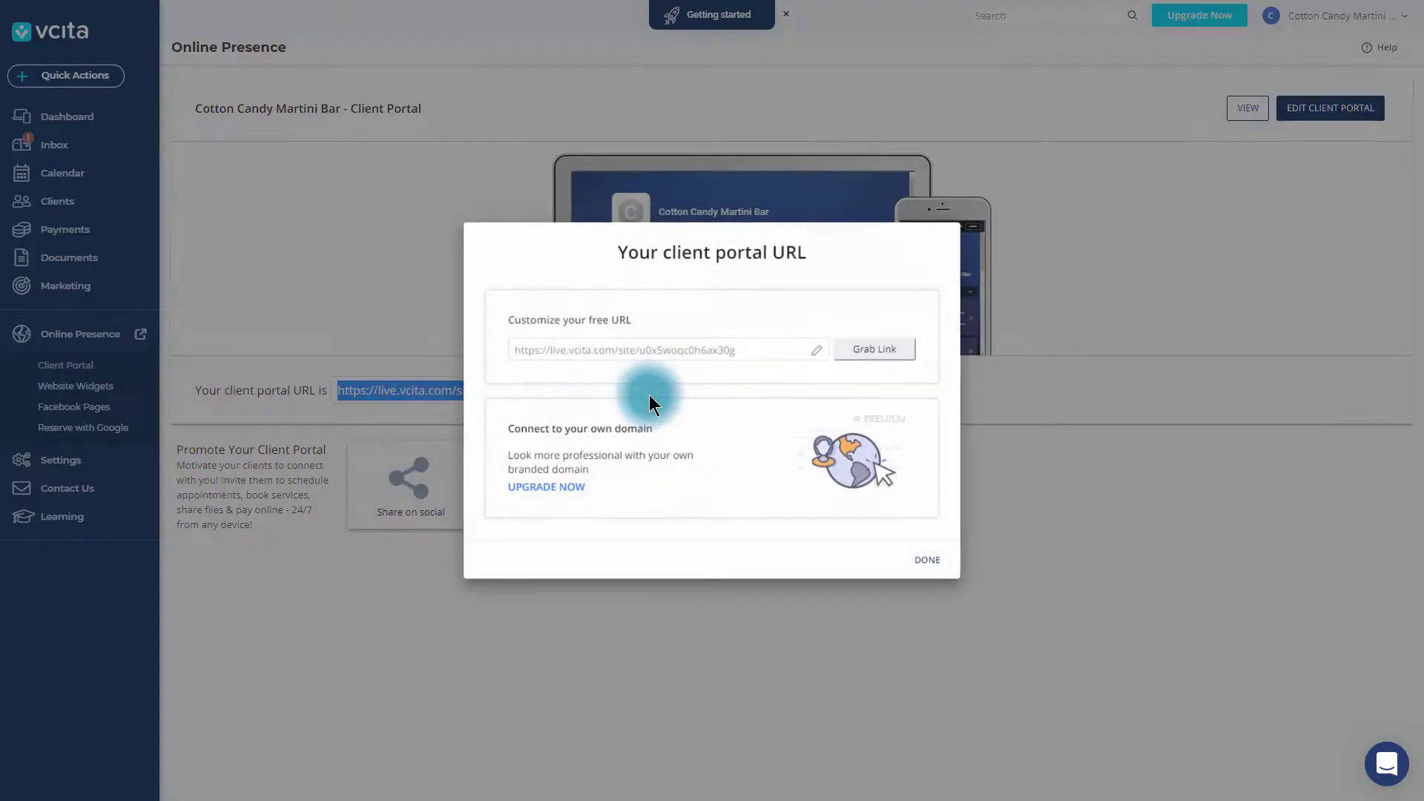
left_click(816, 350)
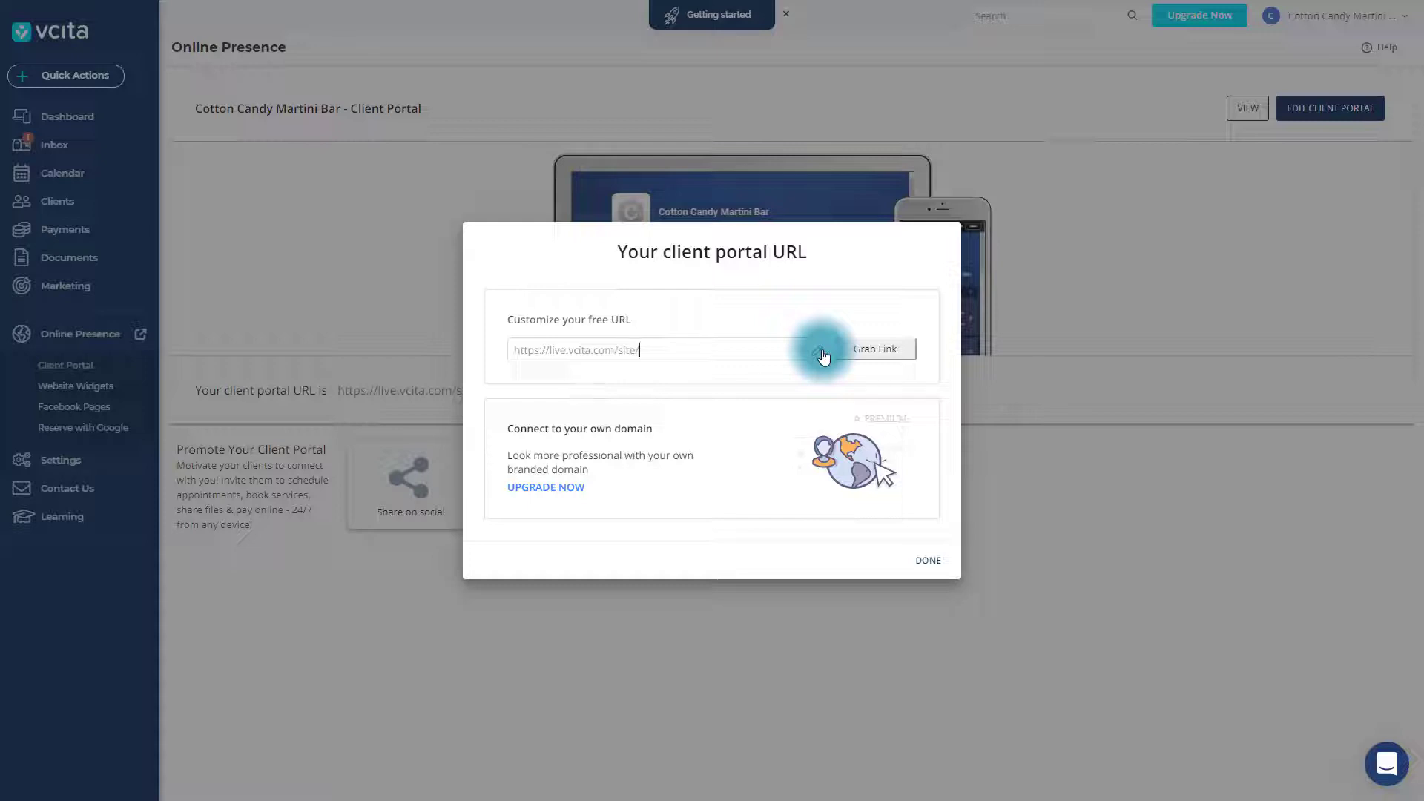
type("cotton")
type("candy")
type("martinibar")
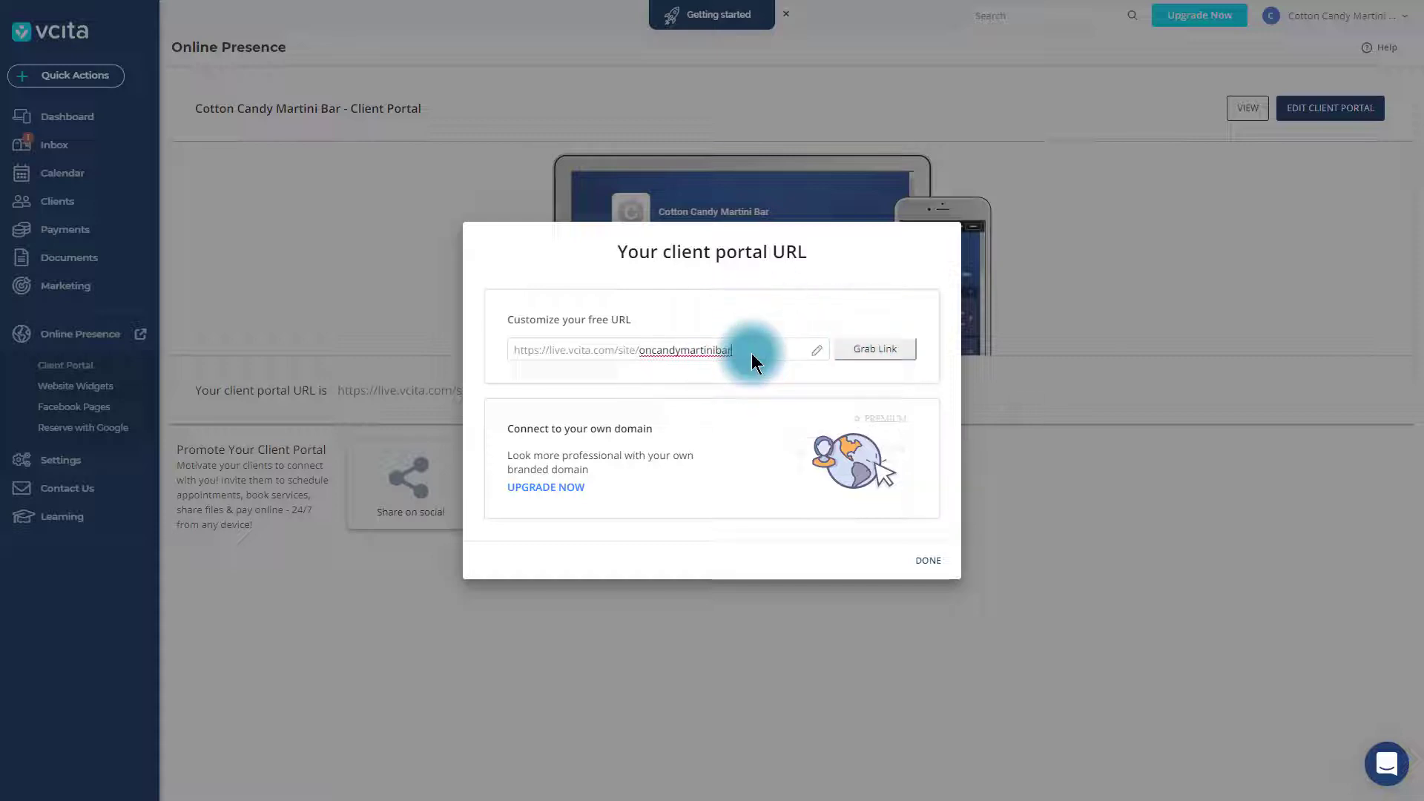
left_click(886, 353)
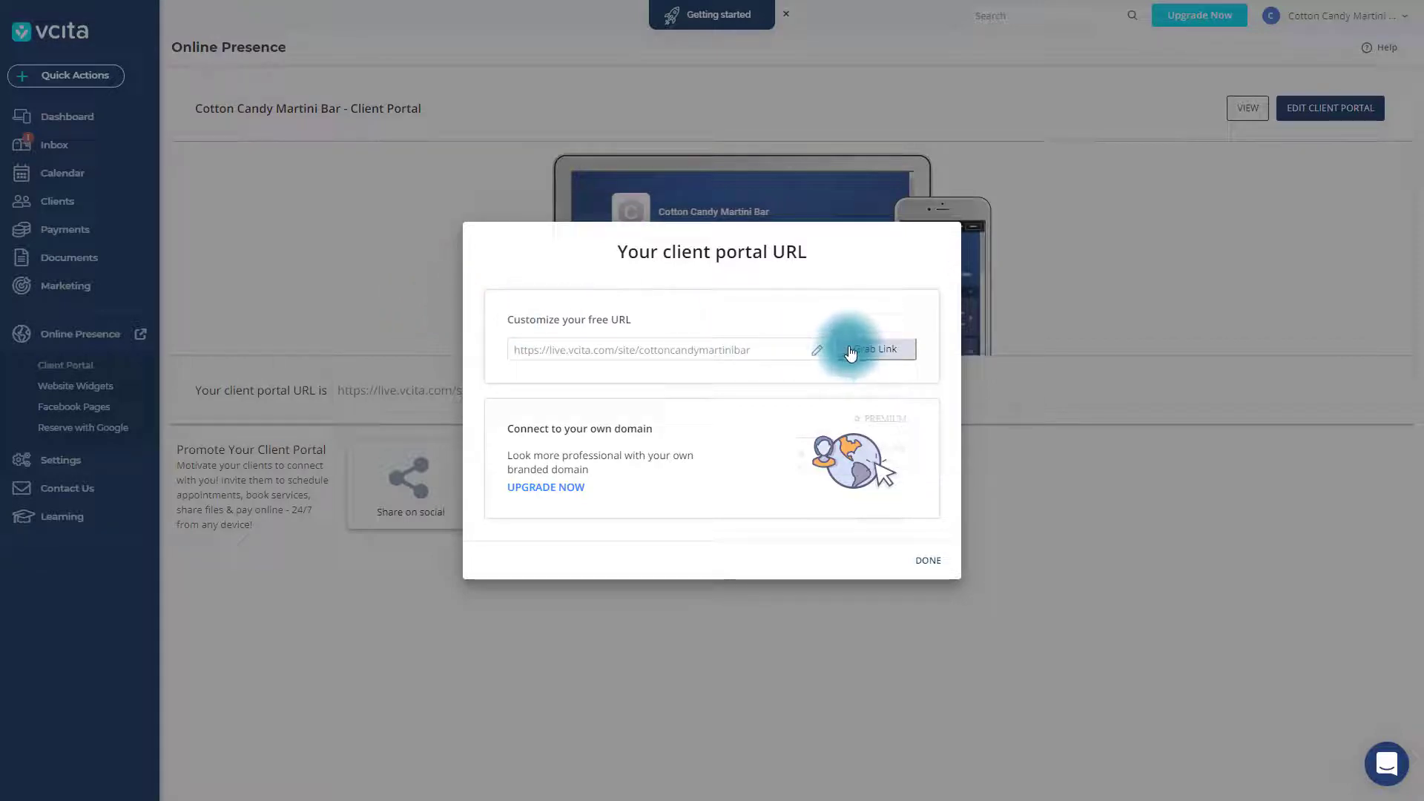
left_click(596, 356)
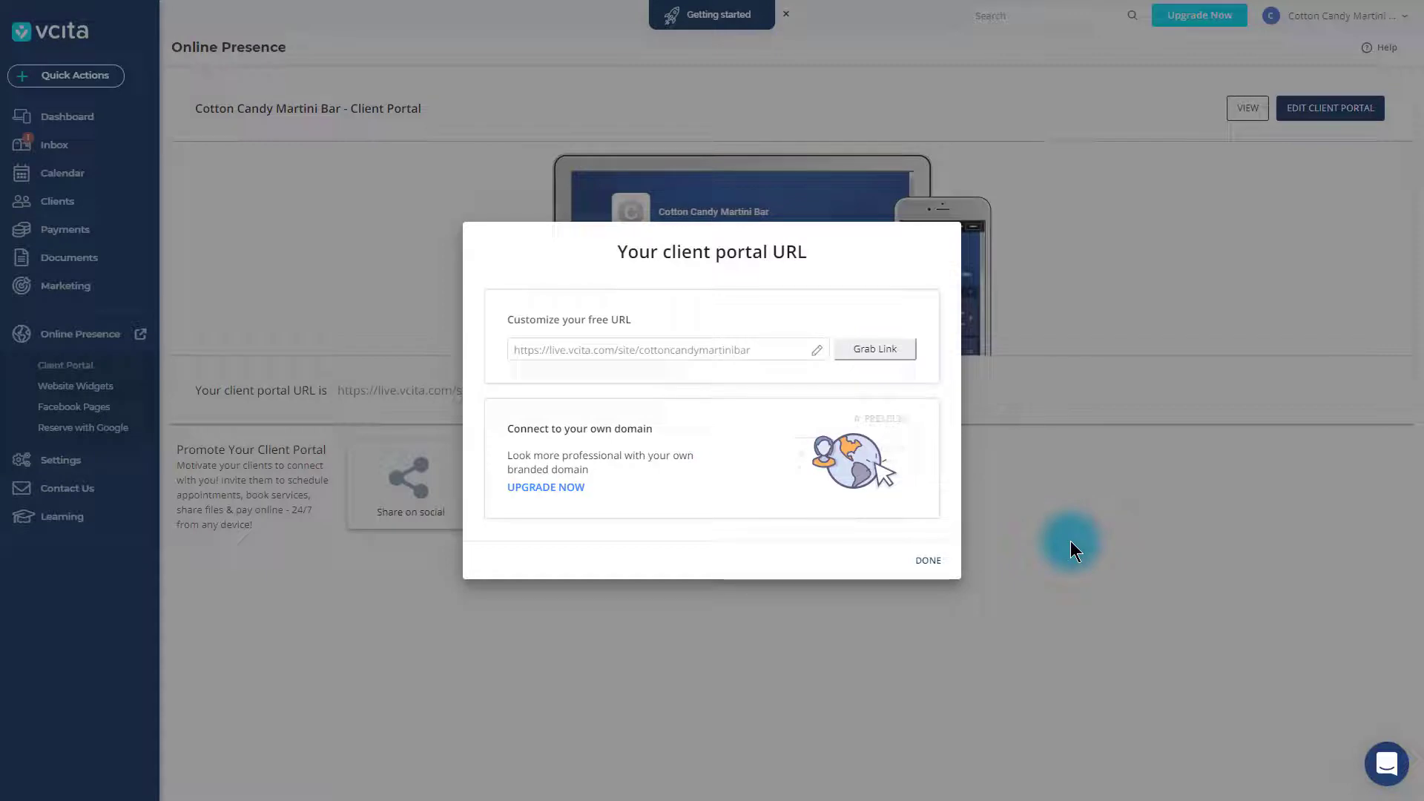
left_click(927, 561)
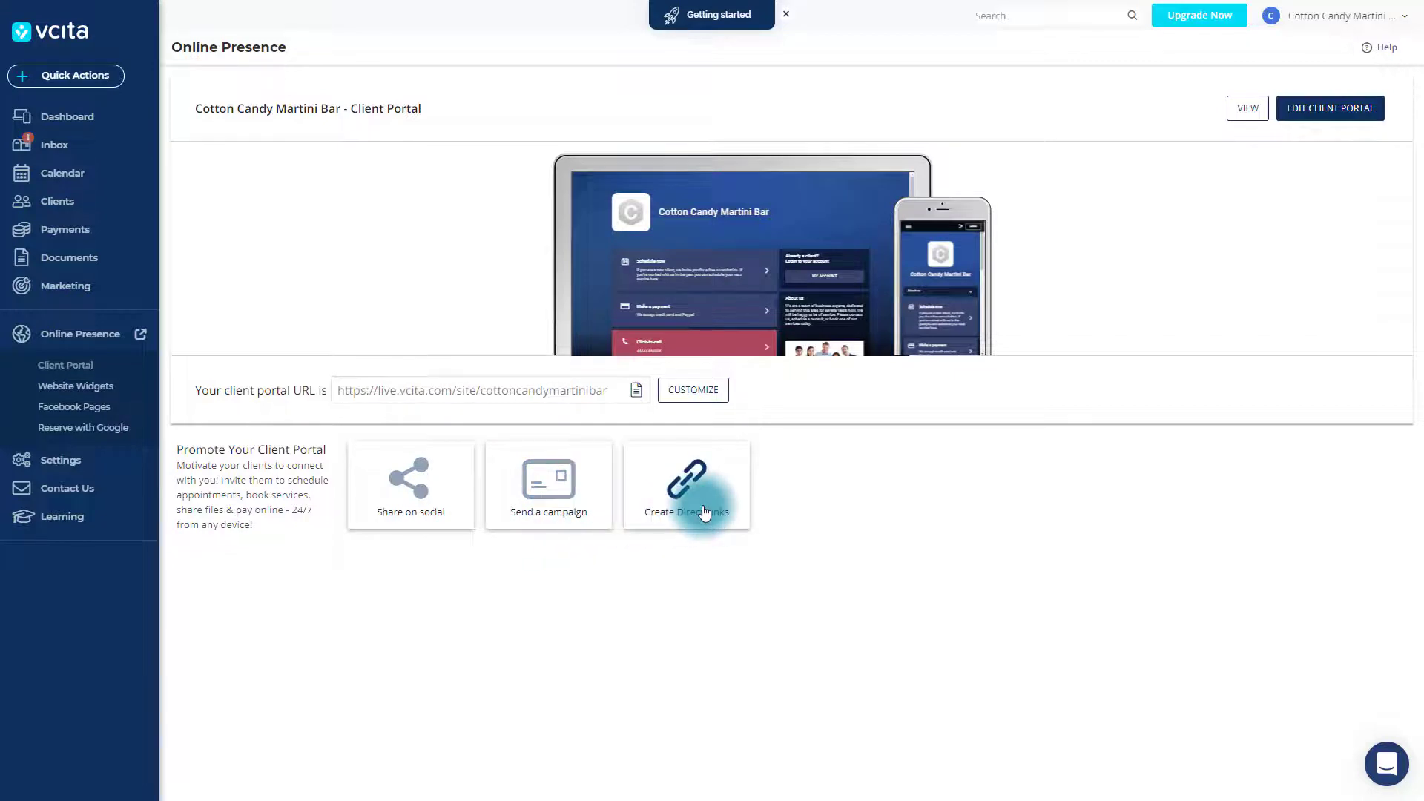
- Open the client portal for editing and go through its welcome introduction
left_click(1302, 111)
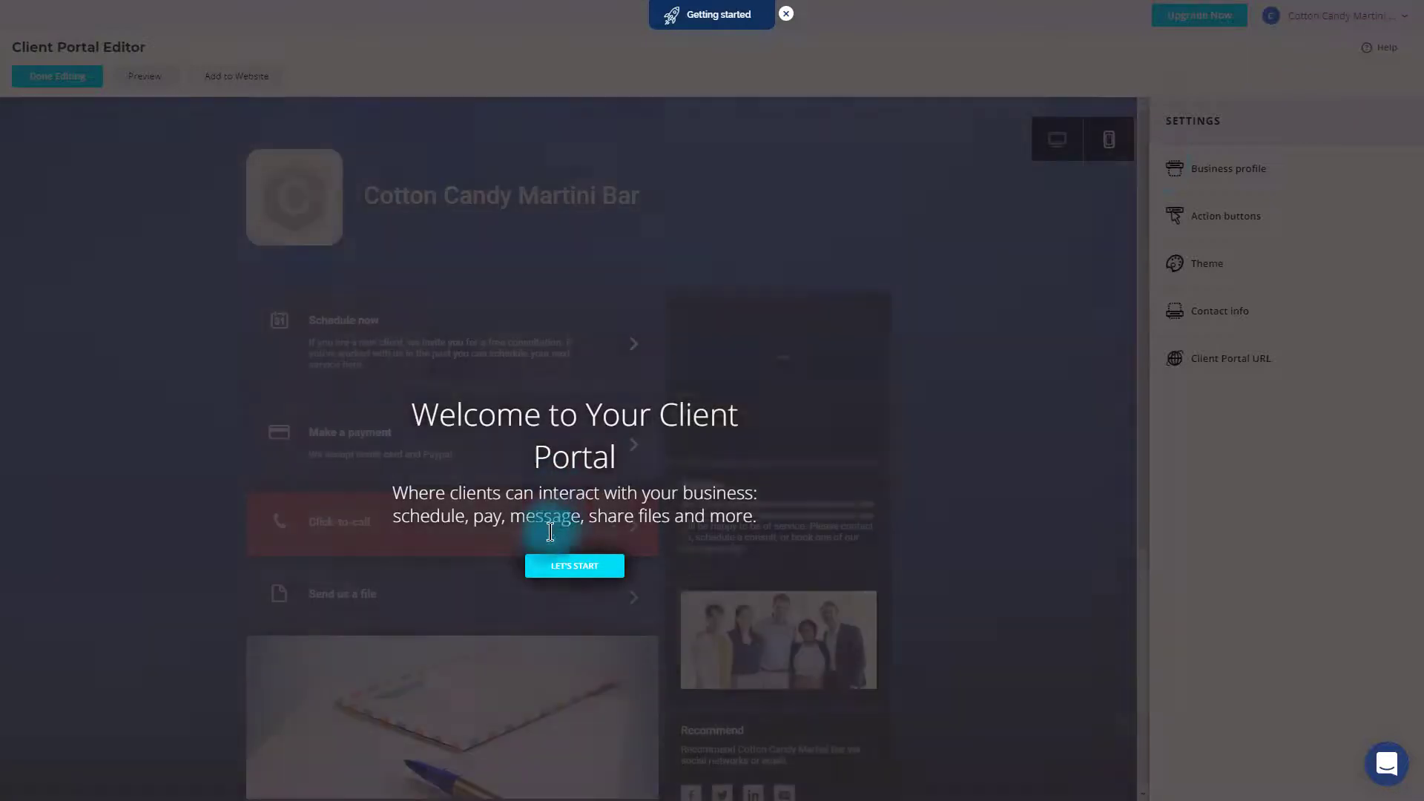
left_click(553, 569)
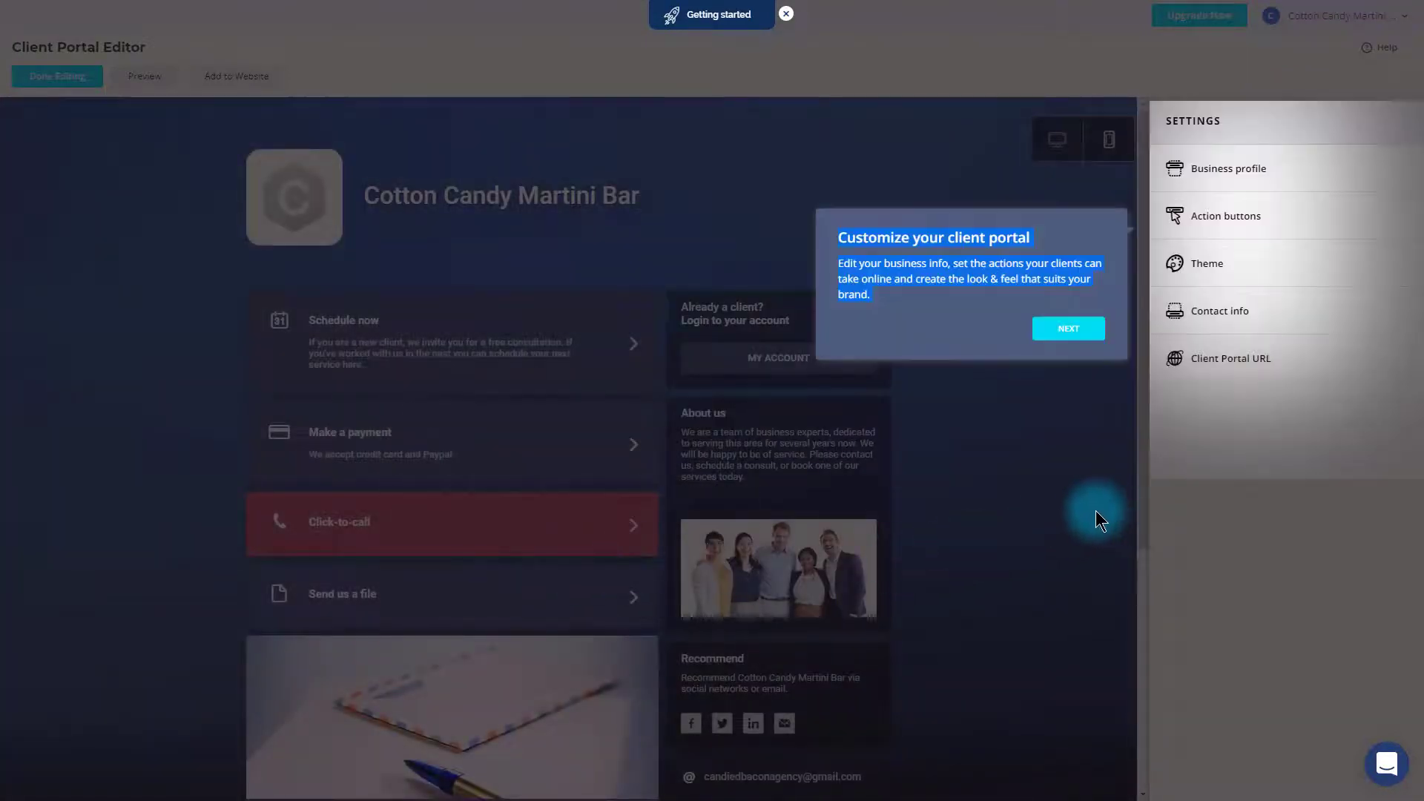
left_click(1083, 335)
left_click(291, 251)
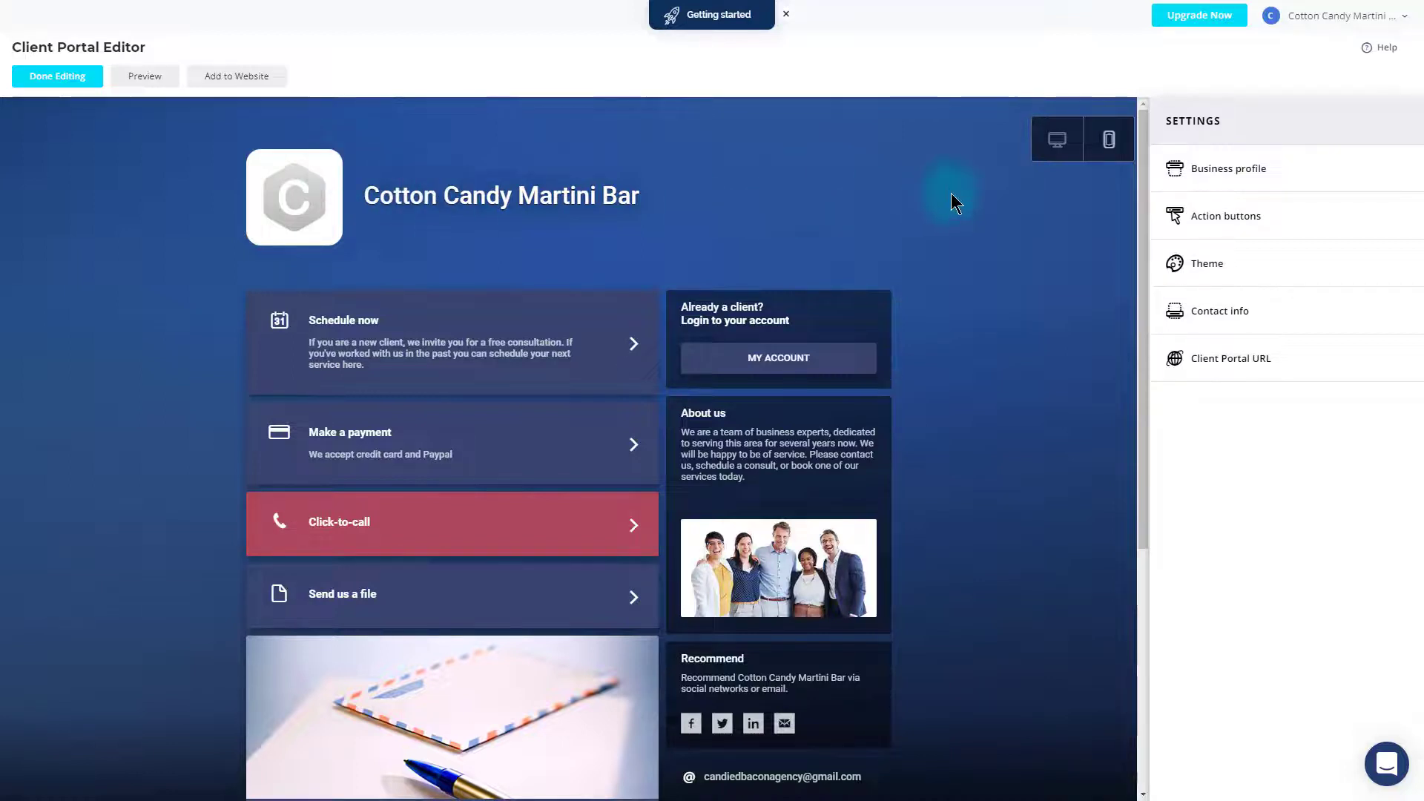
- Open the portal's business profile settings and examine the business info, about texts and image options
left_click(1225, 171)
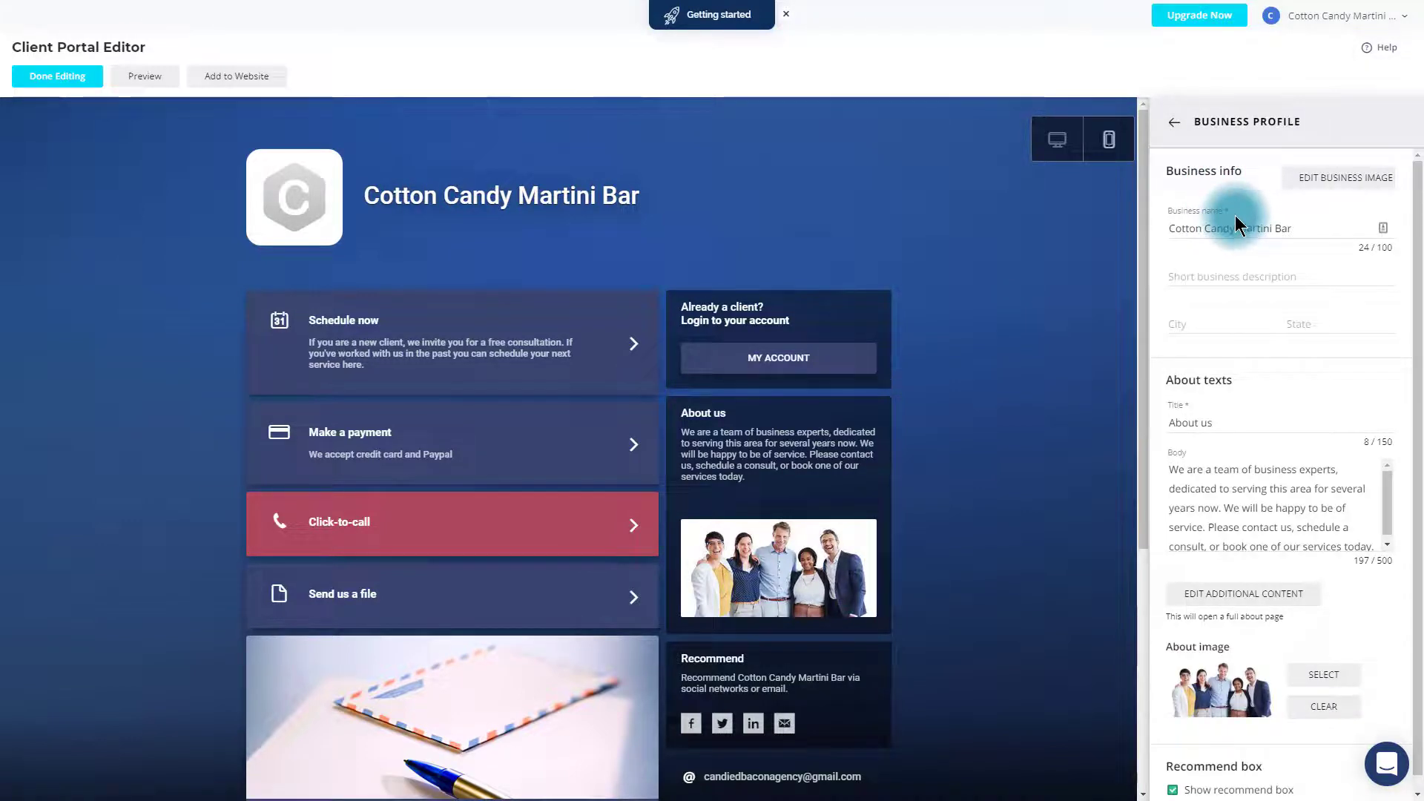
scroll(1264, 375, "down", 1)
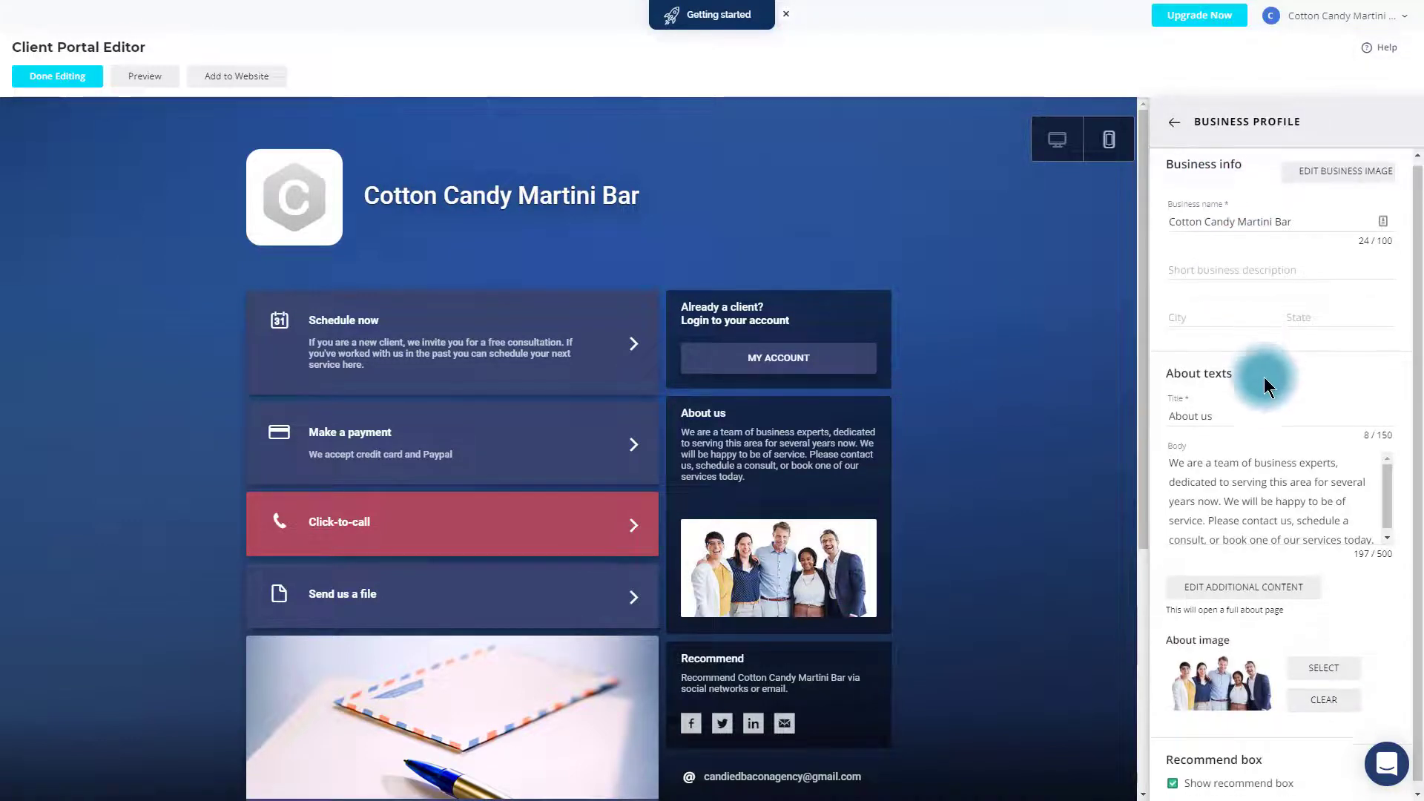
scroll(1261, 383, "up", 1)
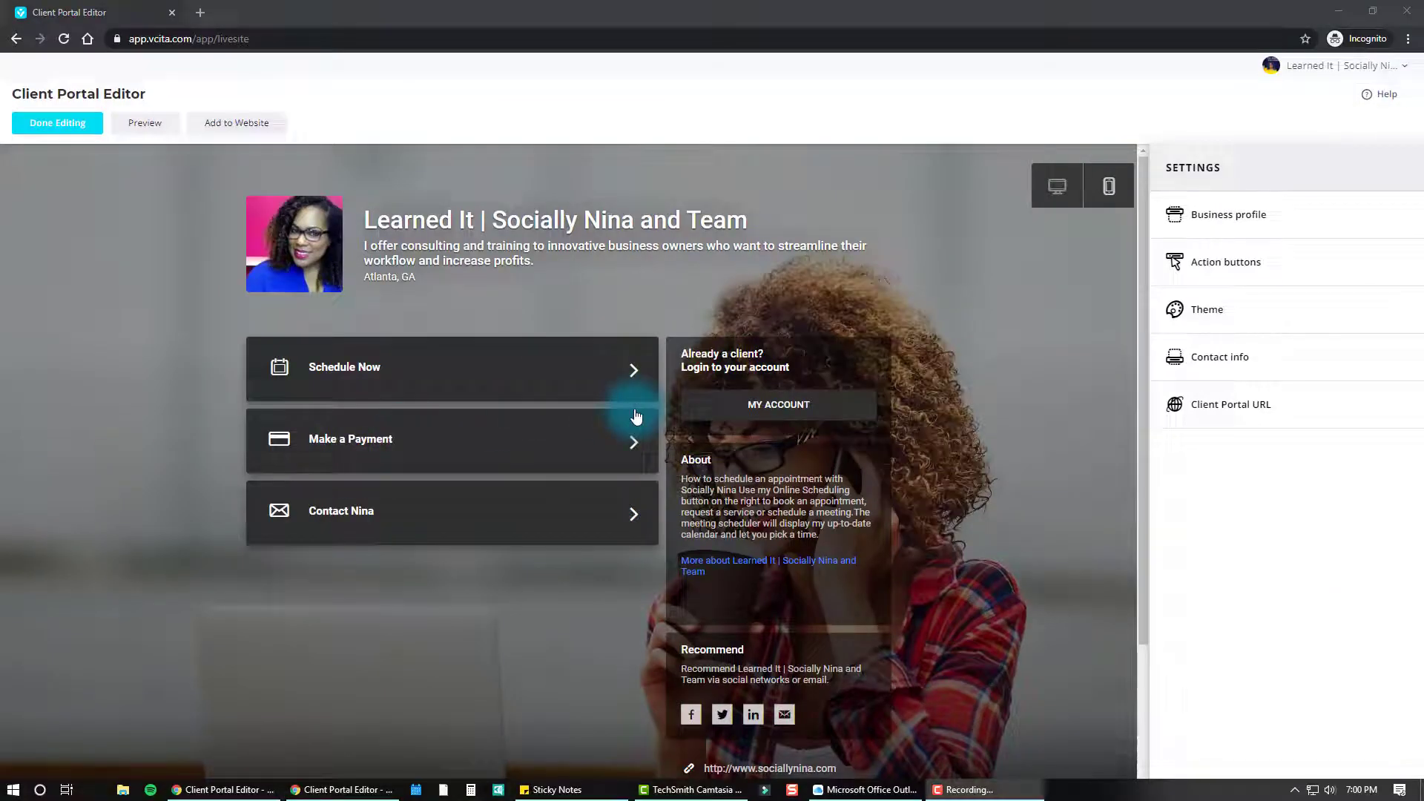
- In the already customized portal, compare the business profile's description and About texts with the preview, and return to the settings list
left_click(1239, 227)
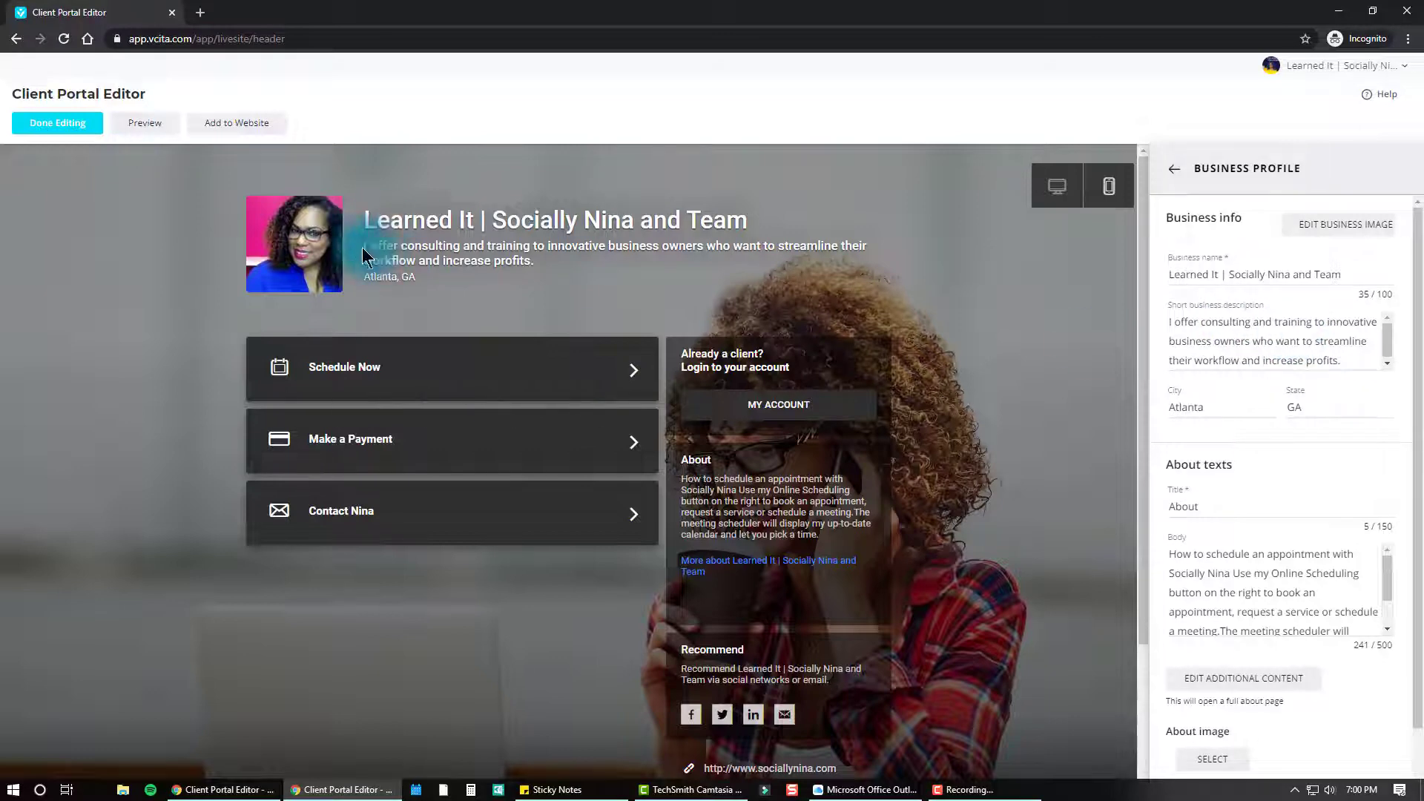
left_click_drag(365, 247, 544, 274)
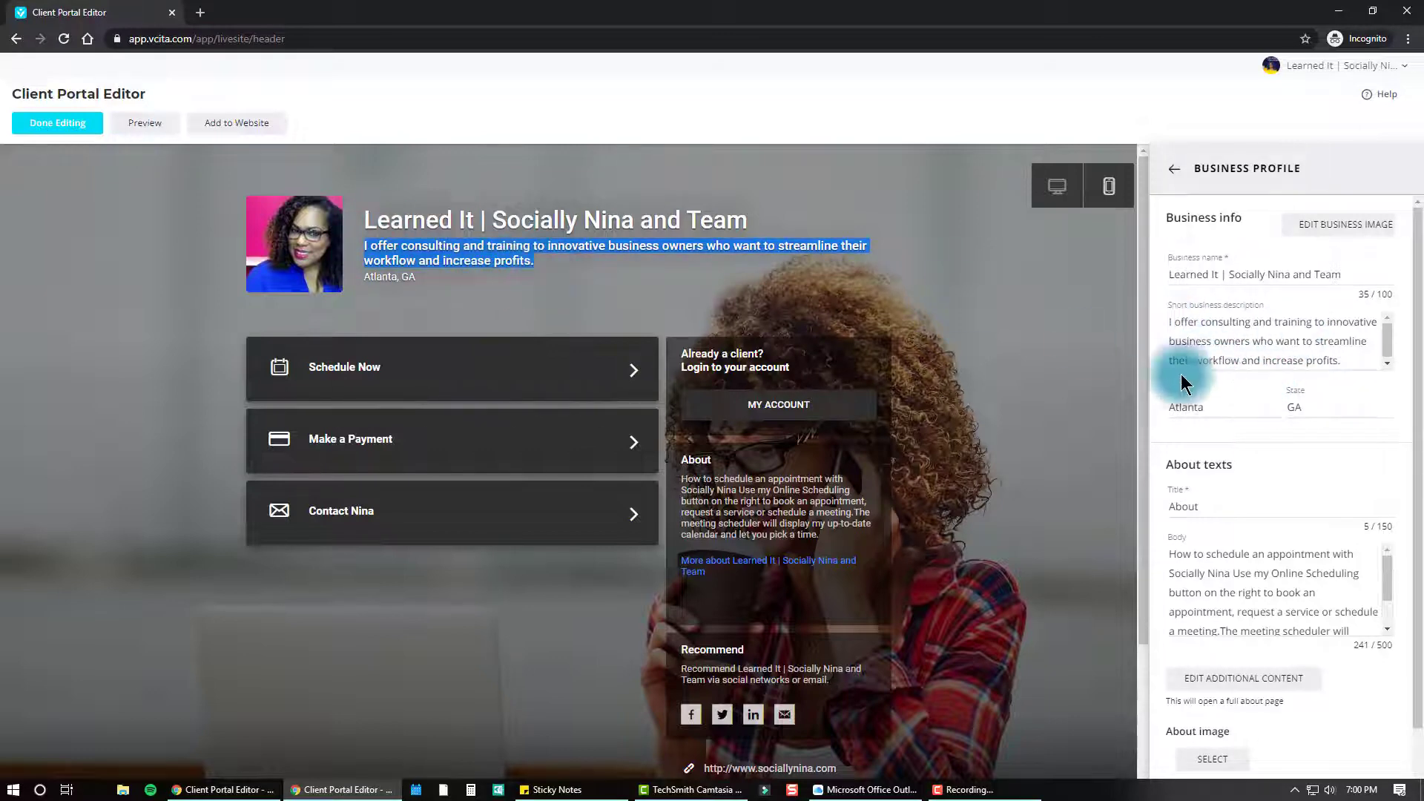
scroll(1284, 409, "down", 1)
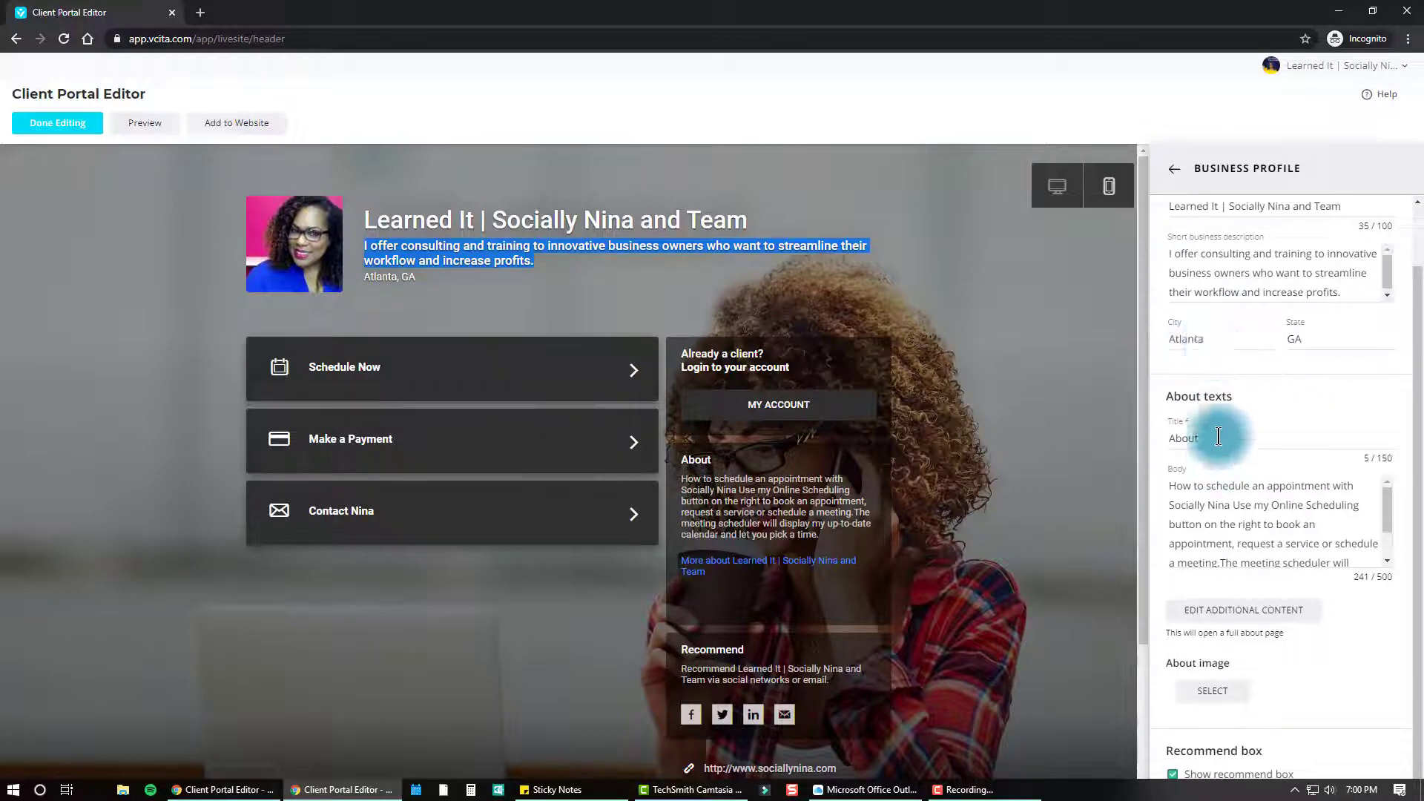
left_click(727, 460)
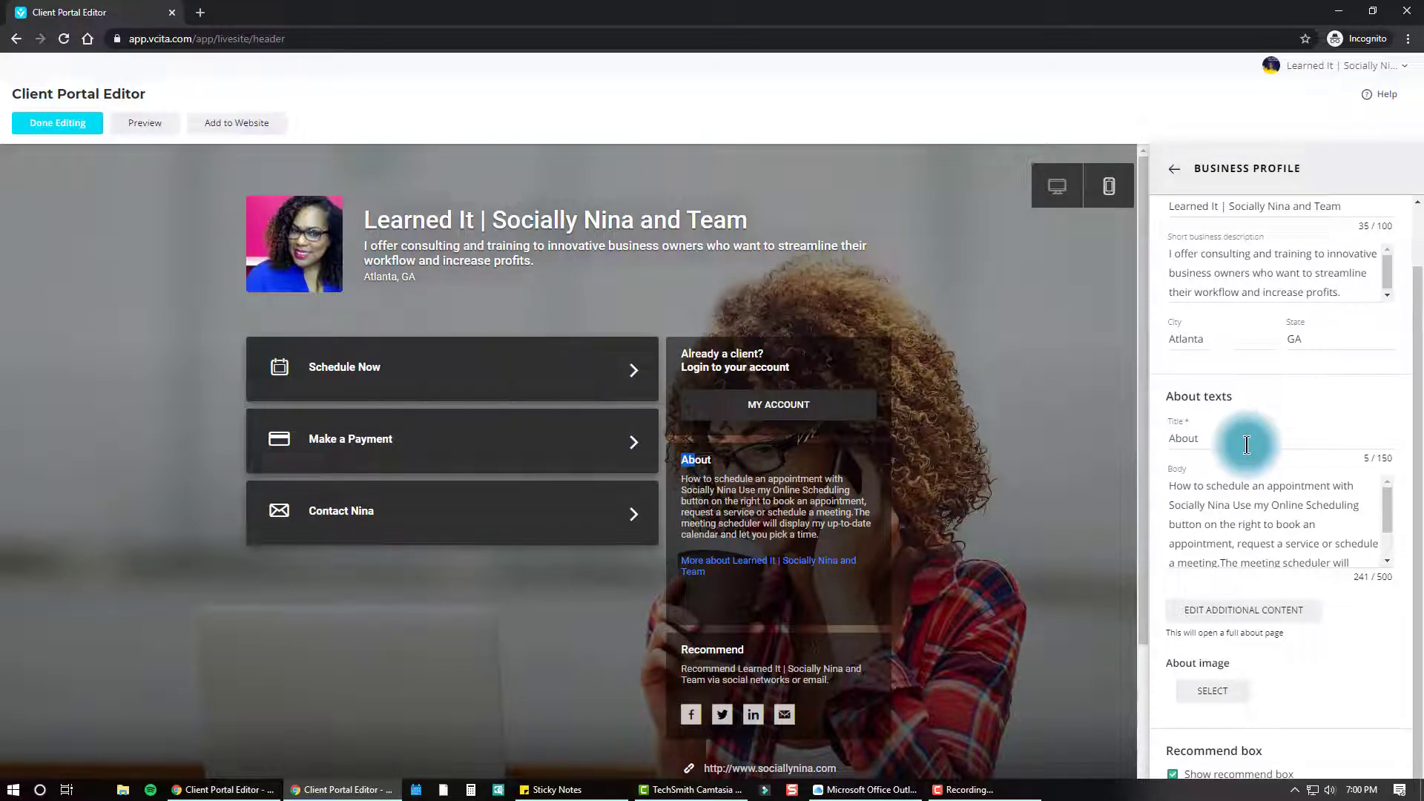
scroll(1246, 503, "down", 2)
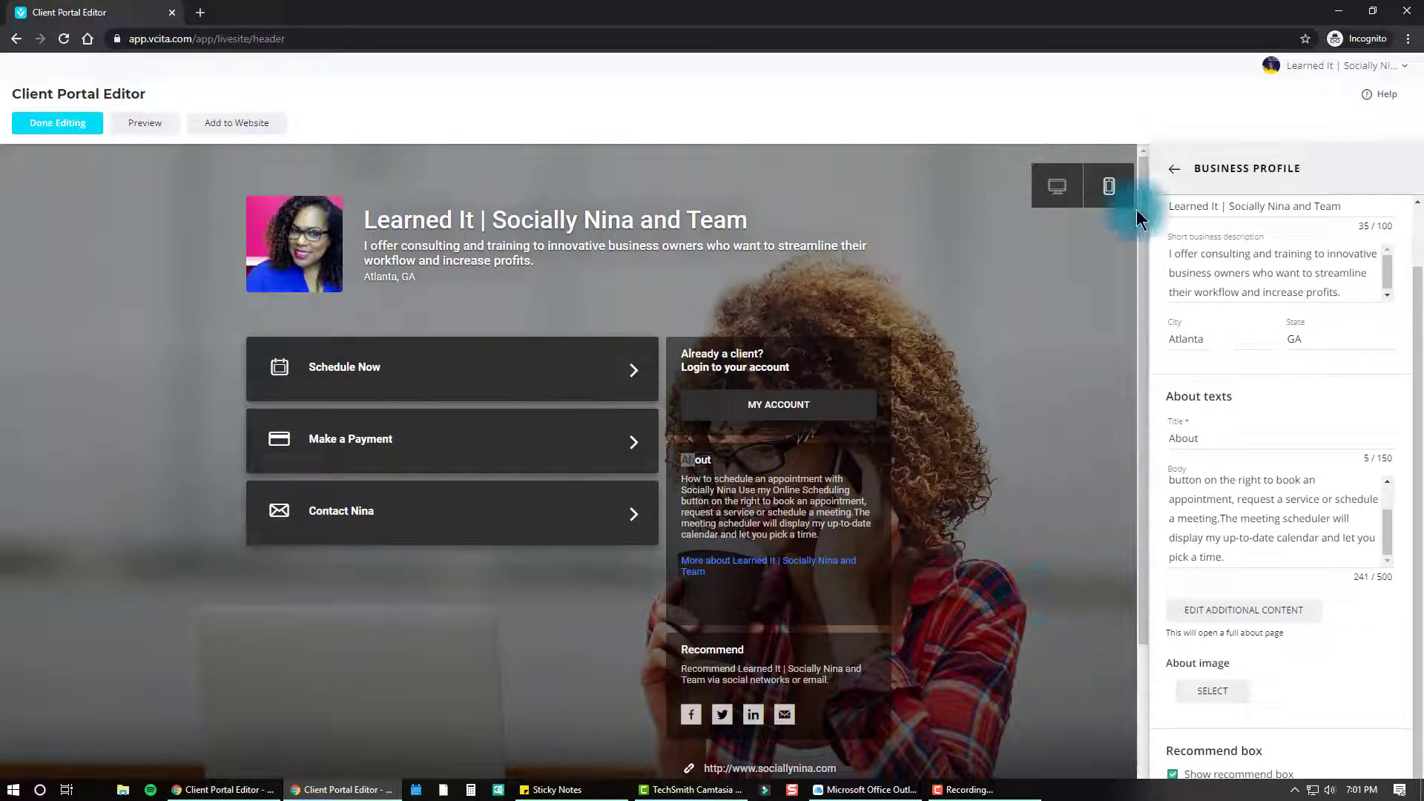
left_click(1174, 168)
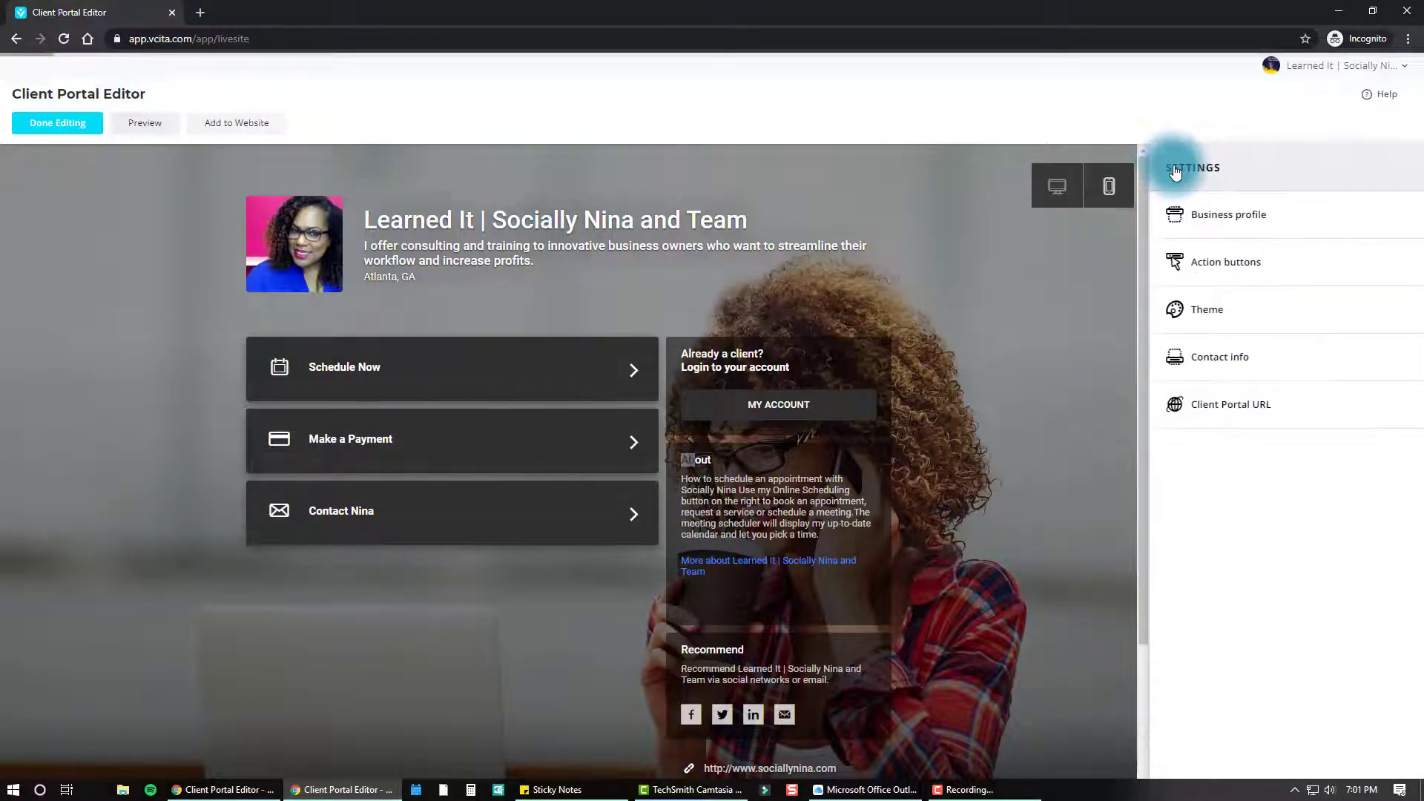
- Open the portal's action buttons and browse the button types that can be added
left_click(1201, 276)
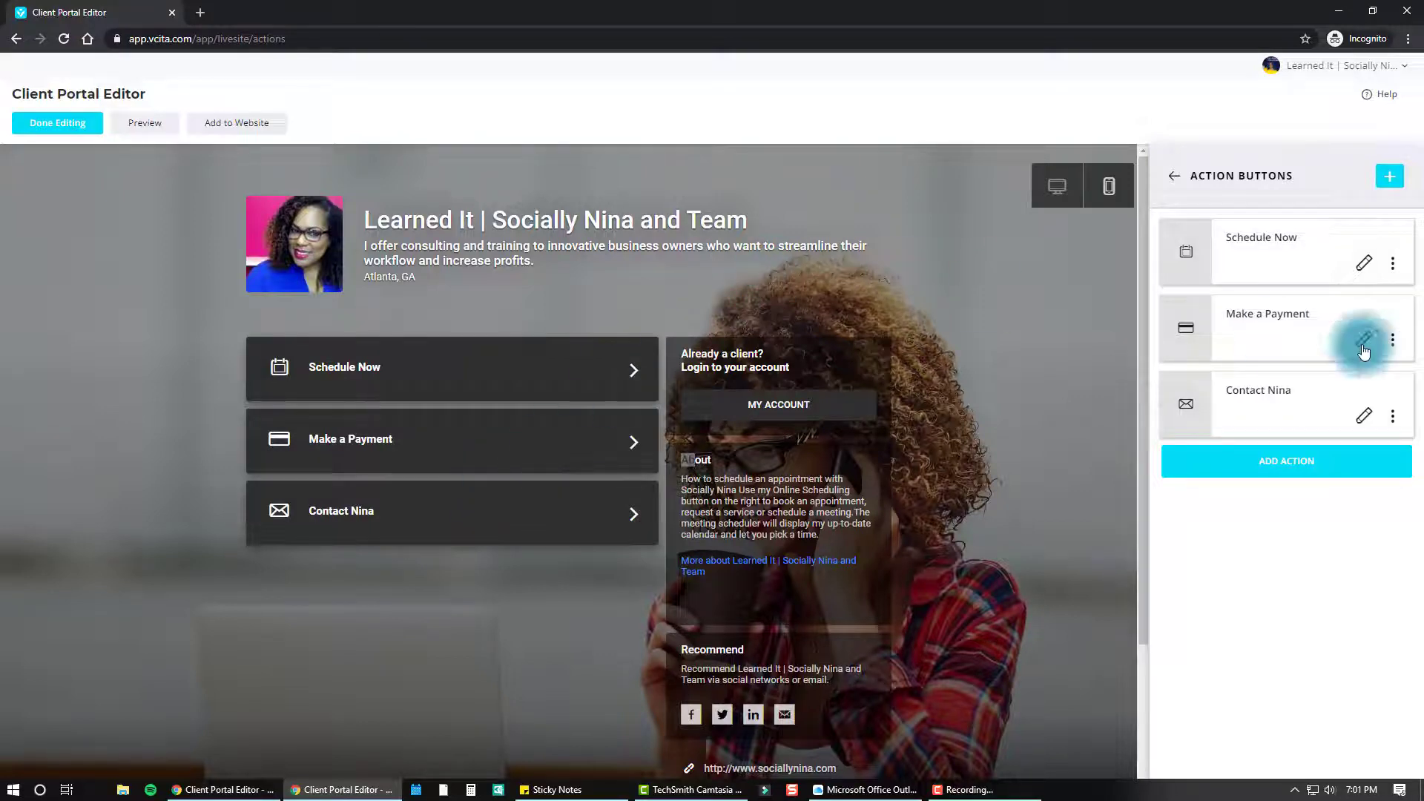
left_click(1265, 478)
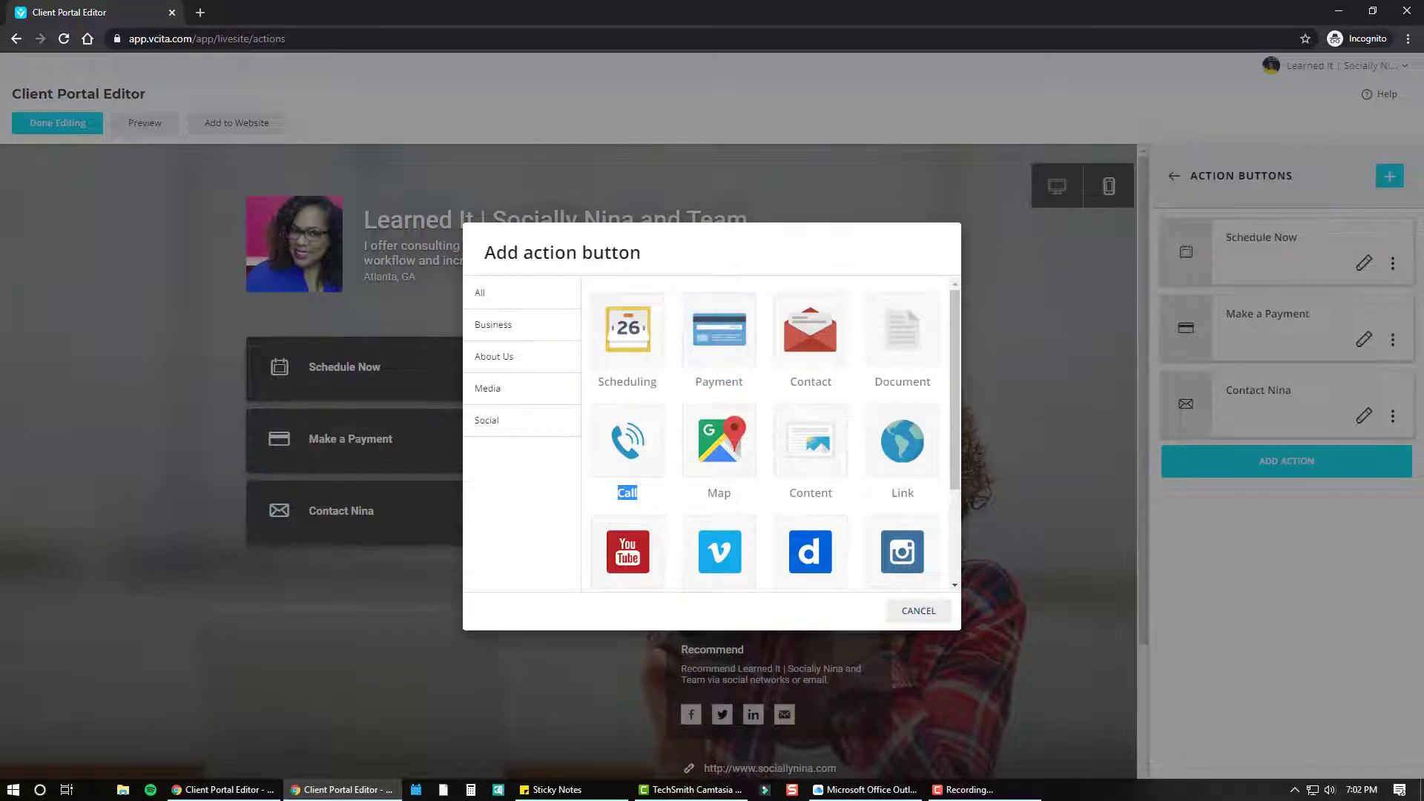
key("F10")
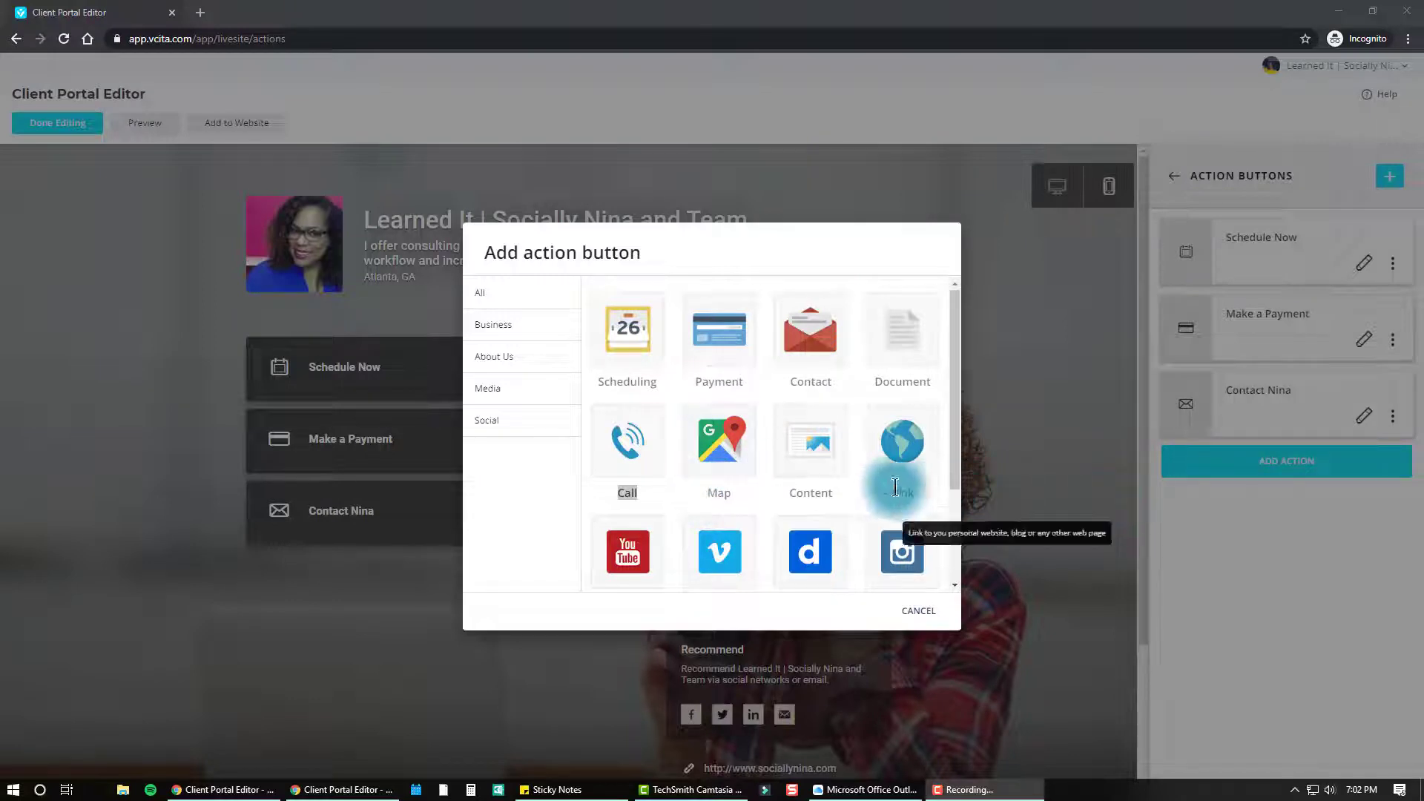
scroll(900, 477, "down", 2)
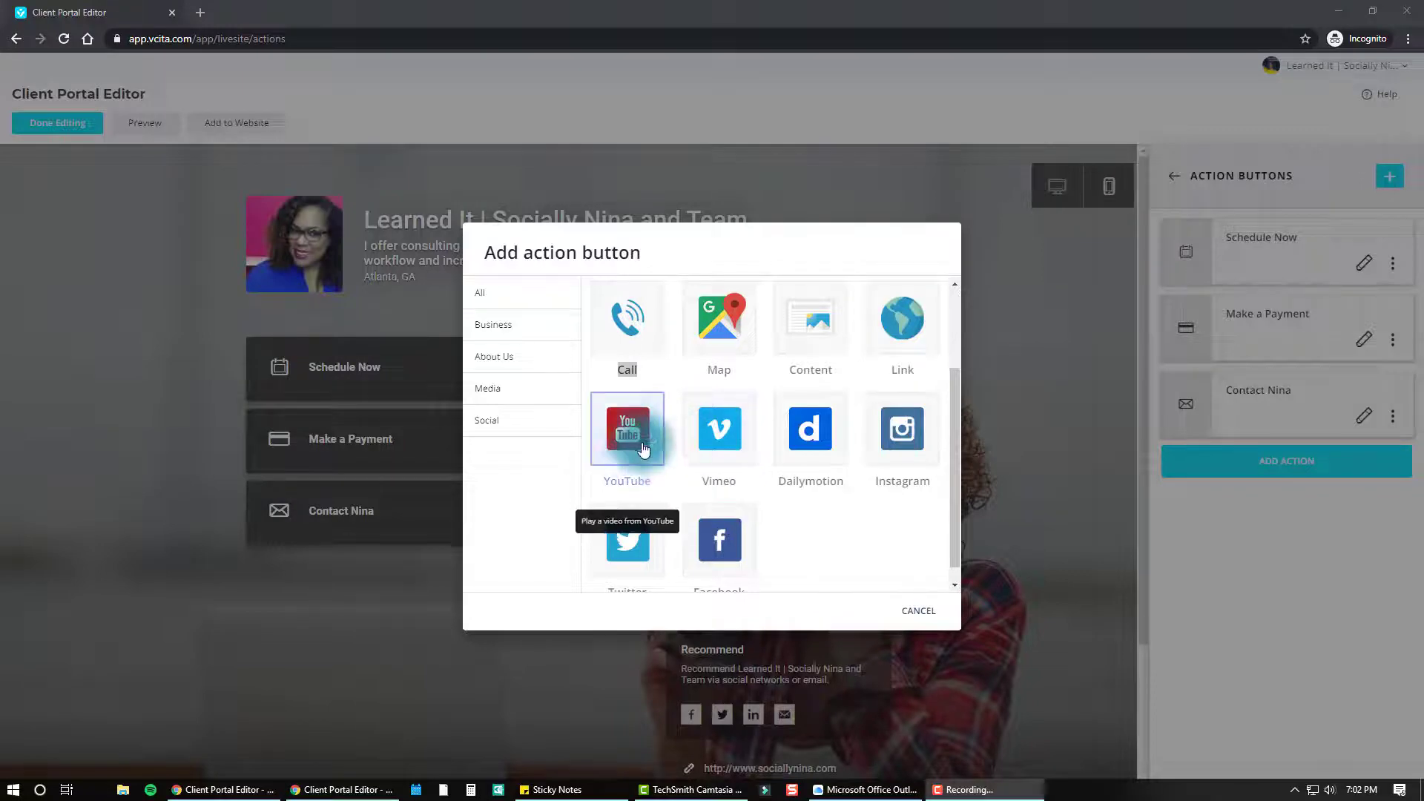
- Examine the Vimeo button's text, description and video link settings, and close them without adding the button
left_click(723, 446)
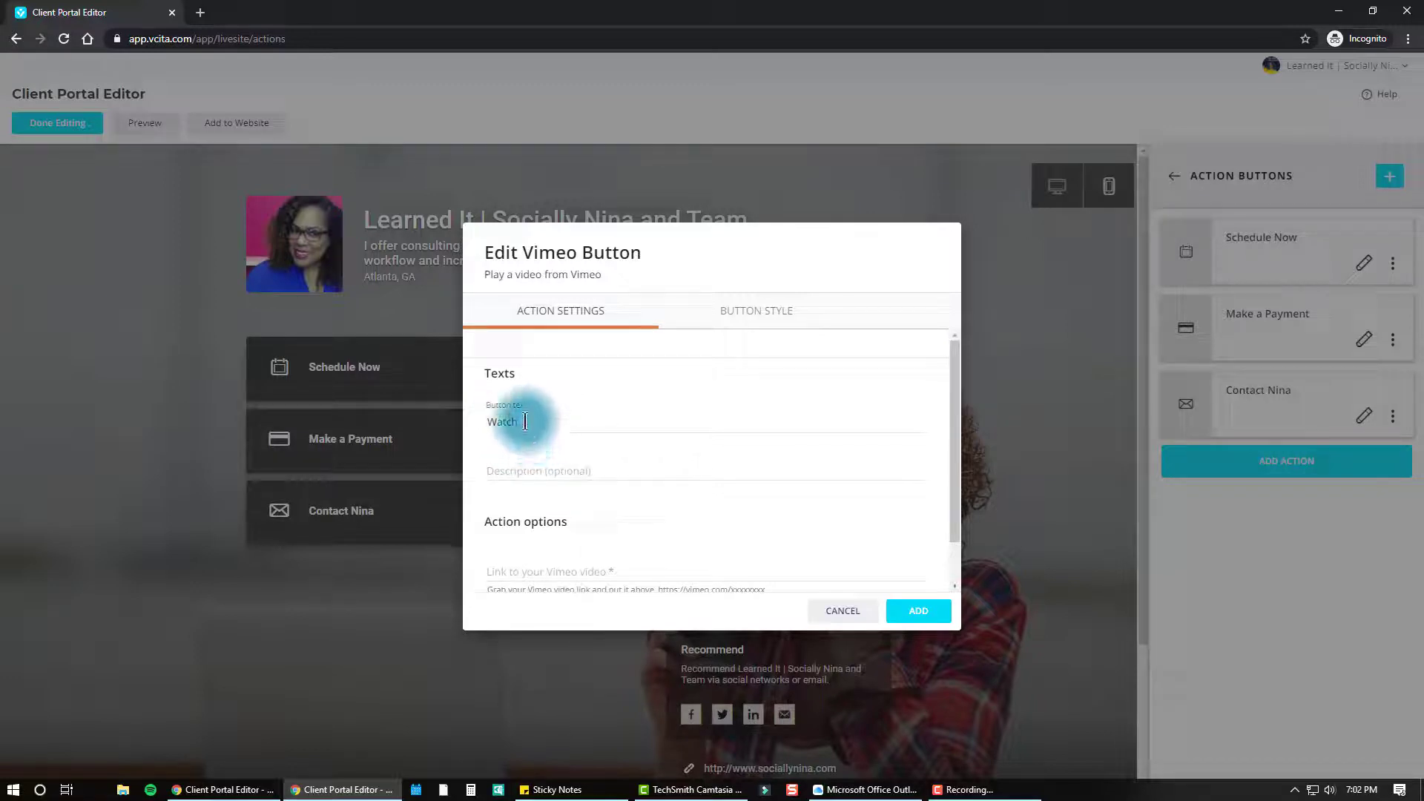
scroll(512, 467, "down", 1)
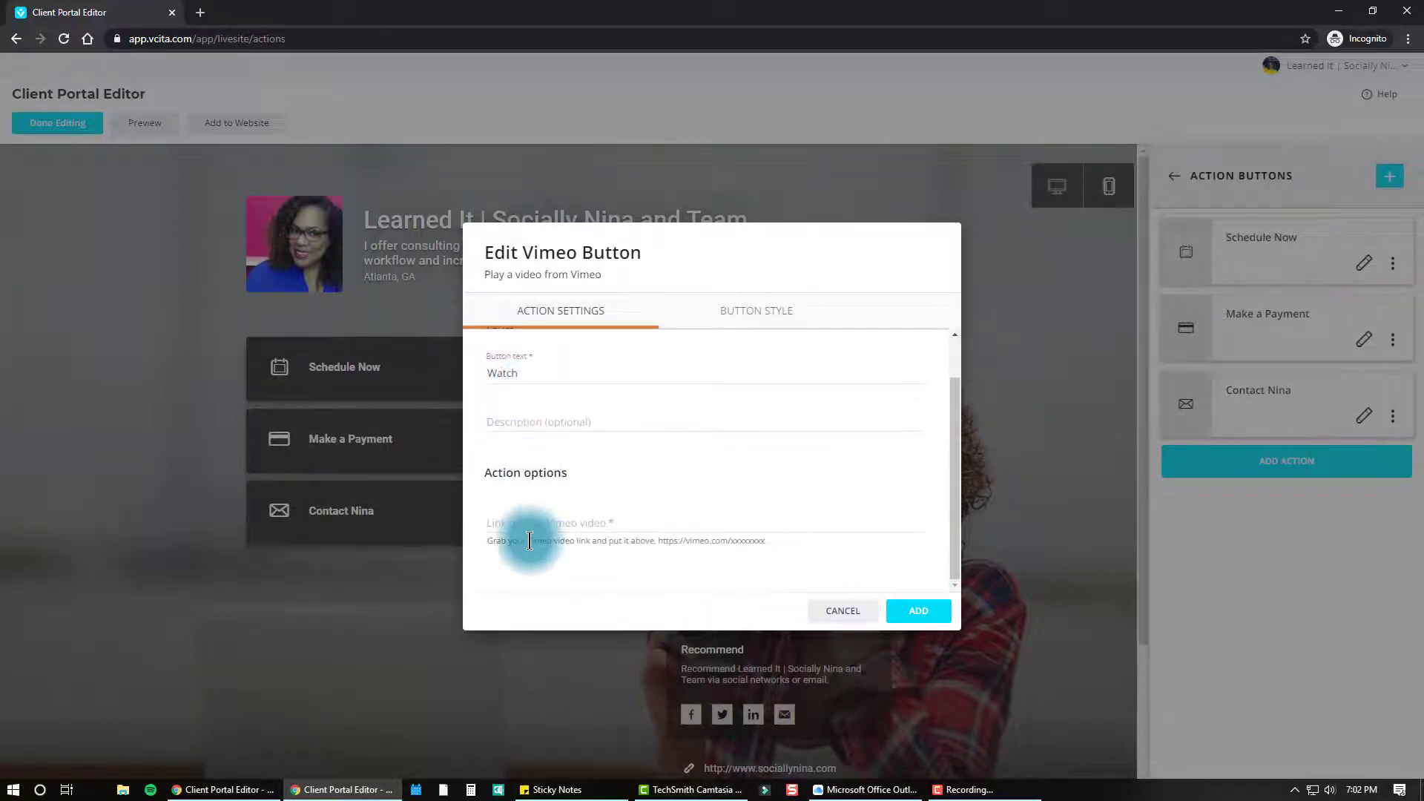
left_click(844, 611)
- Review the media and social action button types again and close the list without adding one
left_click(1312, 469)
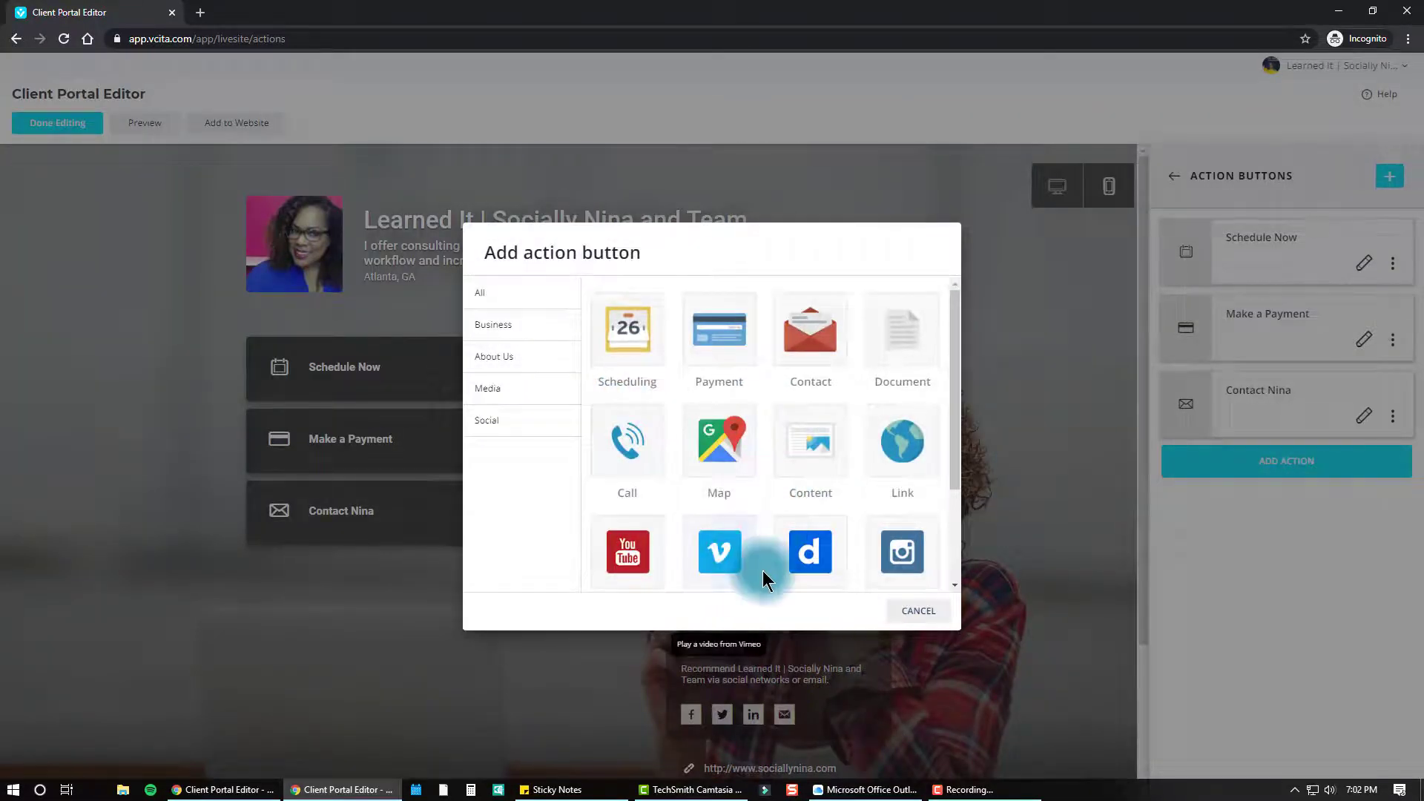
scroll(794, 538, "down", 2)
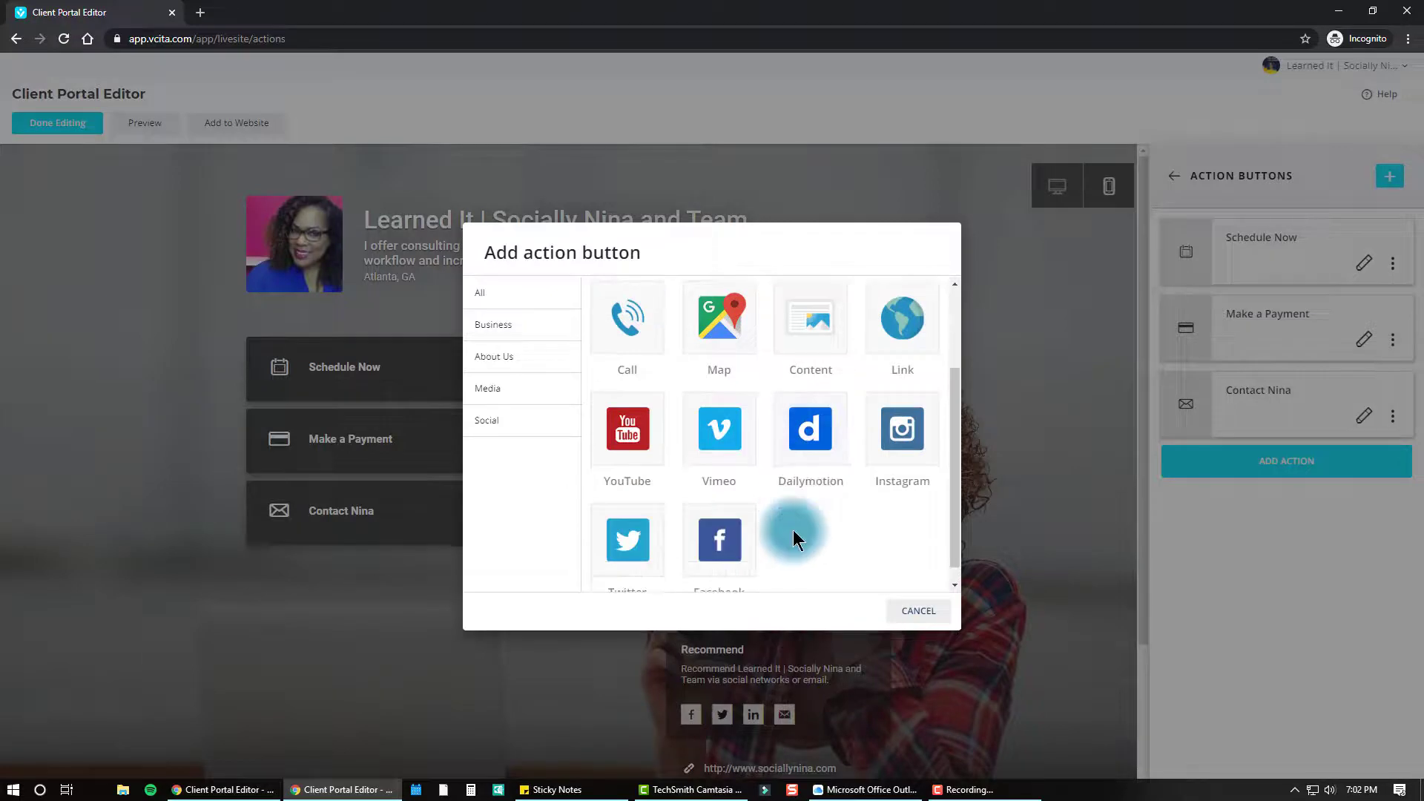
left_click(918, 616)
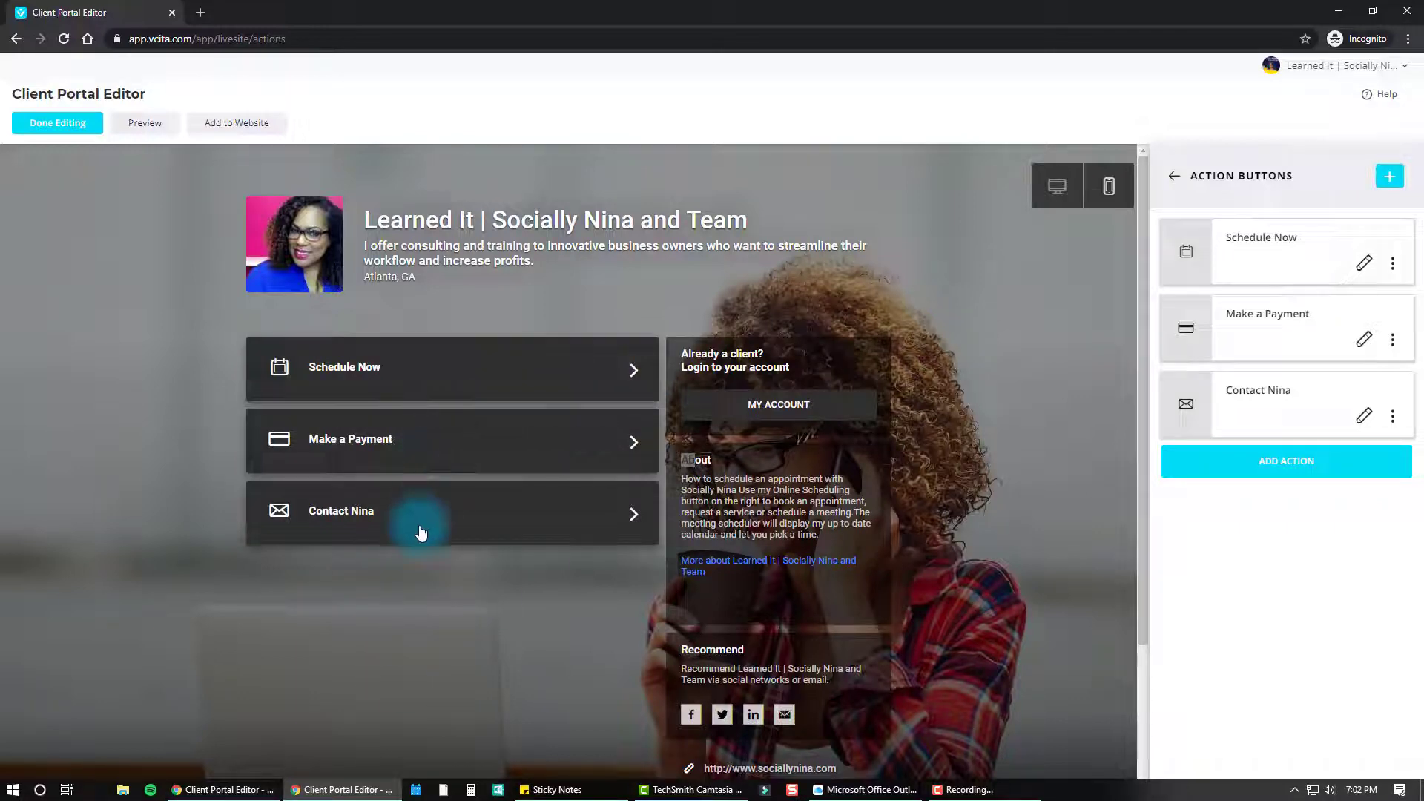
- Preview the form behind the portal's contact action, close it and return to the settings list
left_click(646, 525)
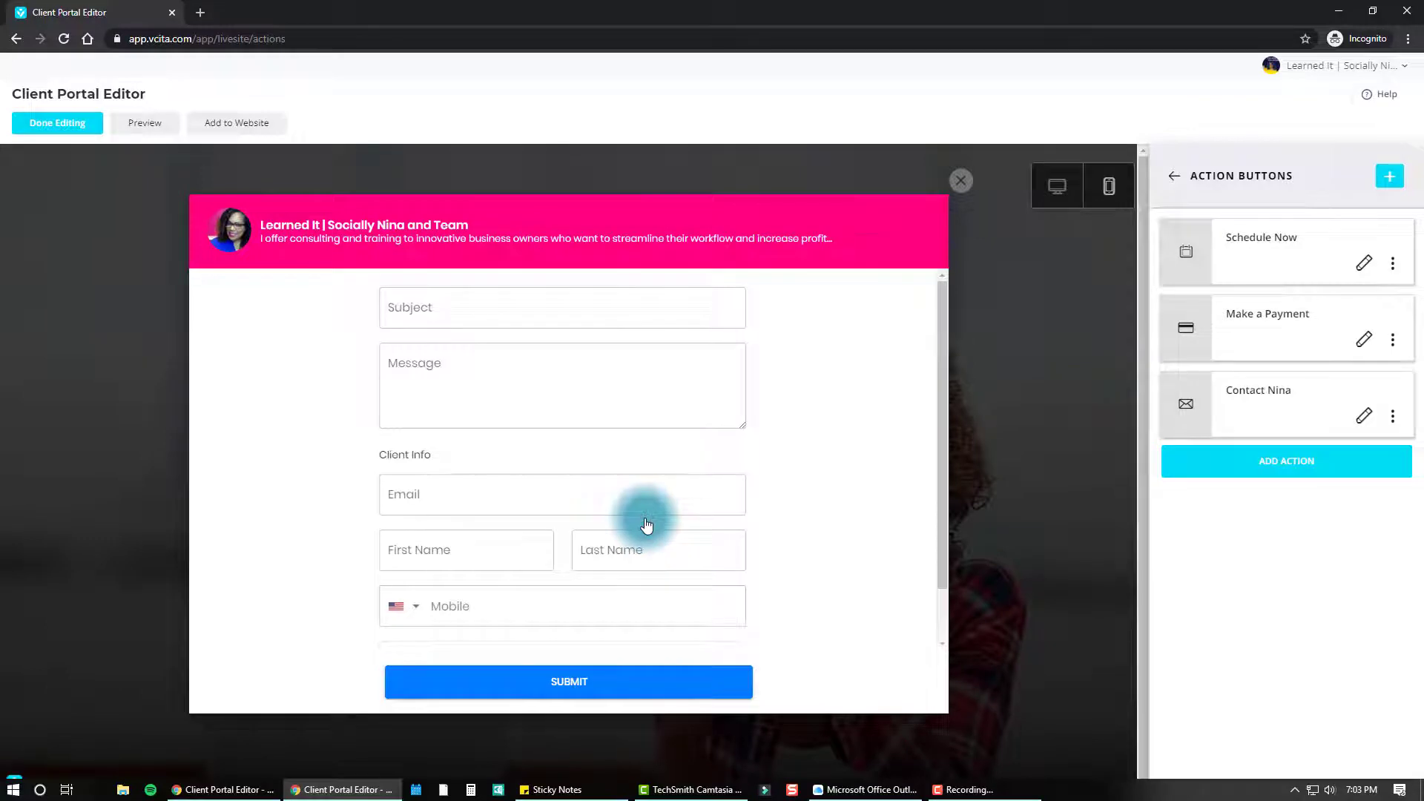
left_click(961, 183)
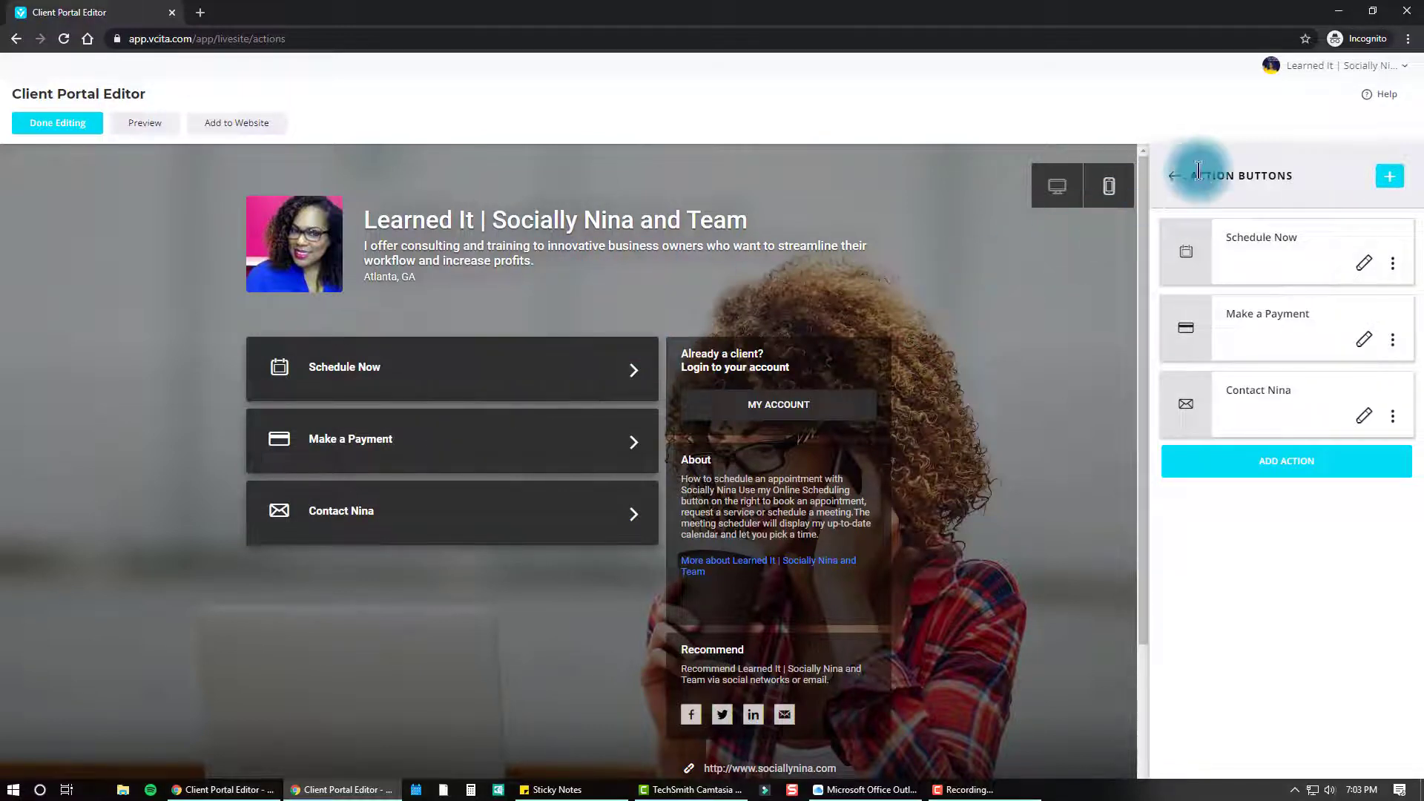
double_click(1179, 183)
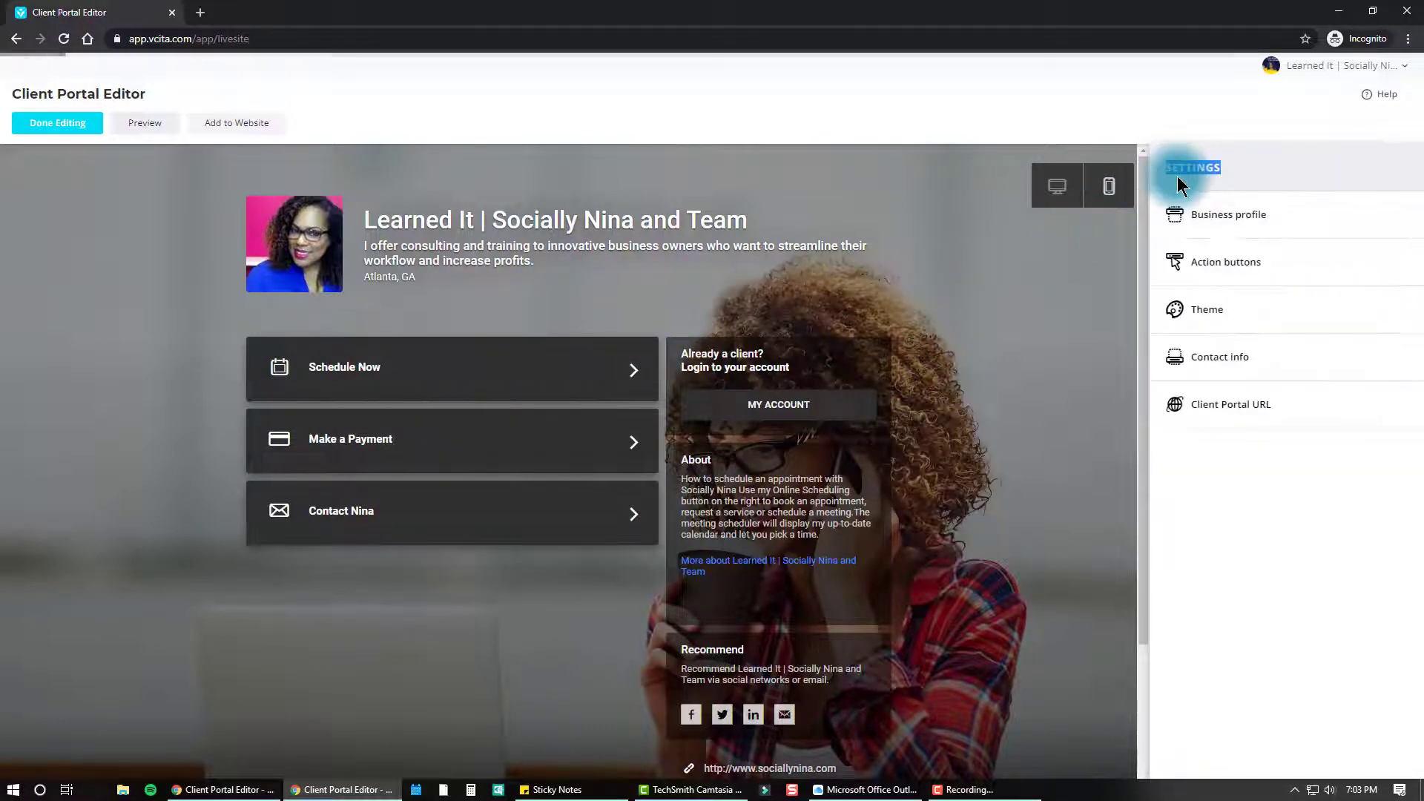
- Examine the portal theme's background image and color settings, and return to the settings list
left_click(1191, 311)
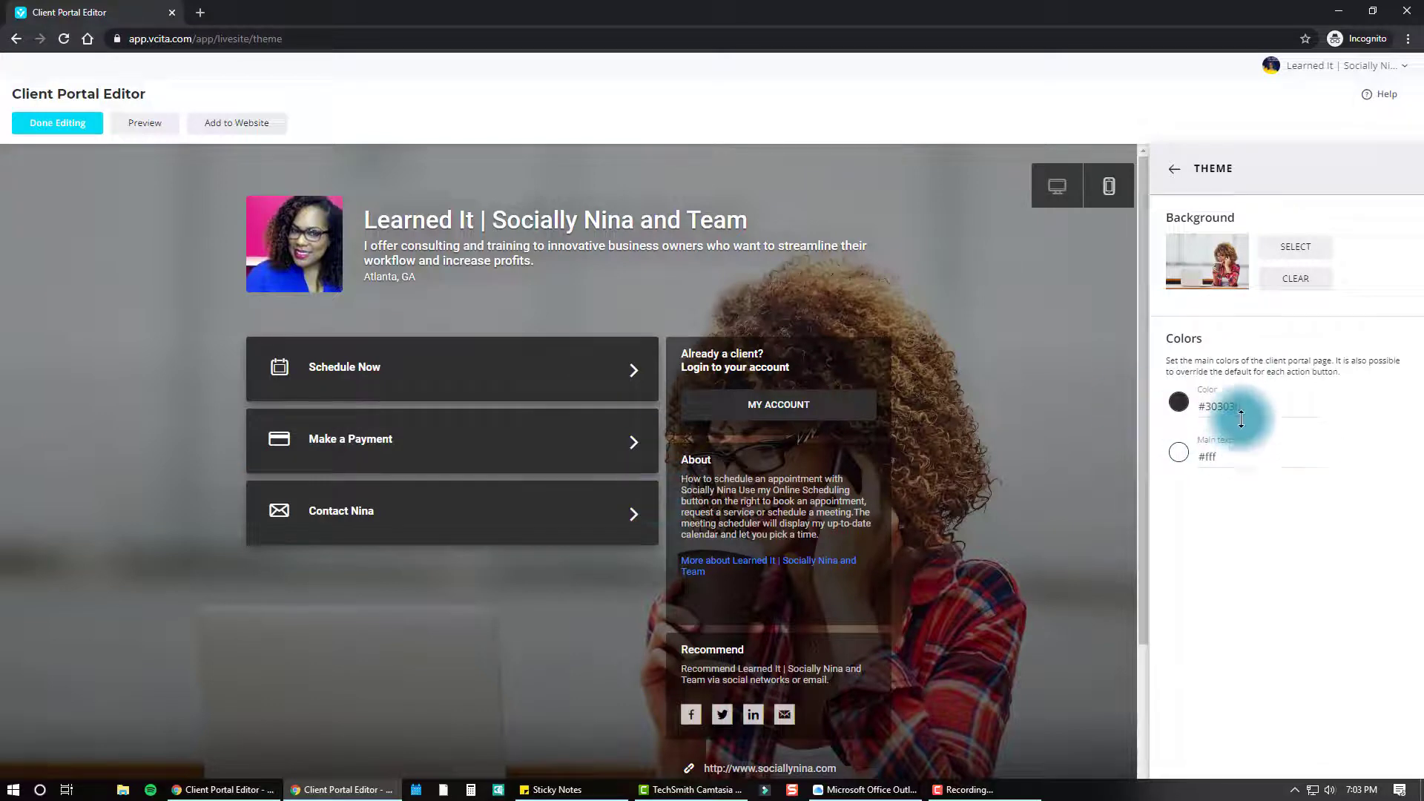
left_click(1175, 169)
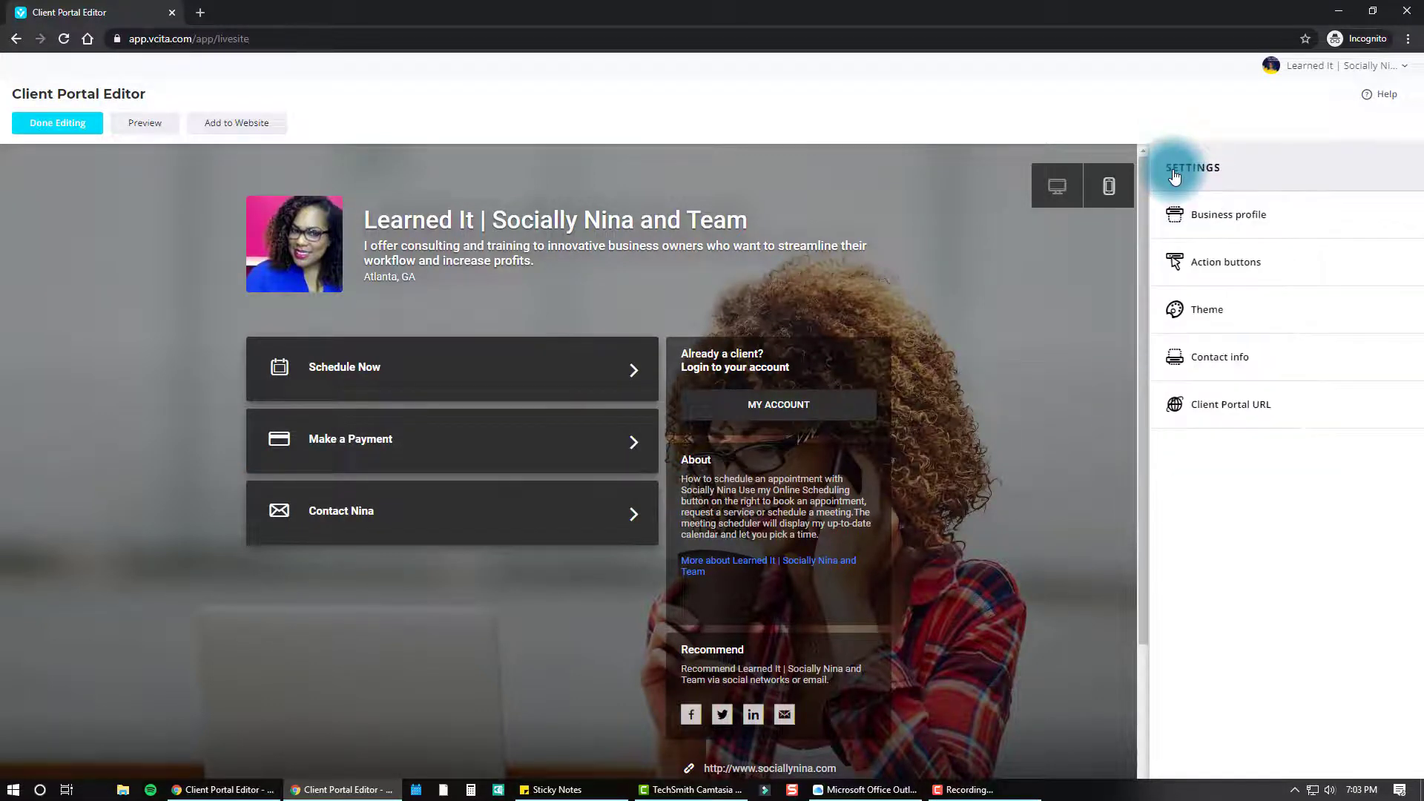
- Open the portal's contact info and make sure the phone number is excluded from the displayed details
left_click(1209, 363)
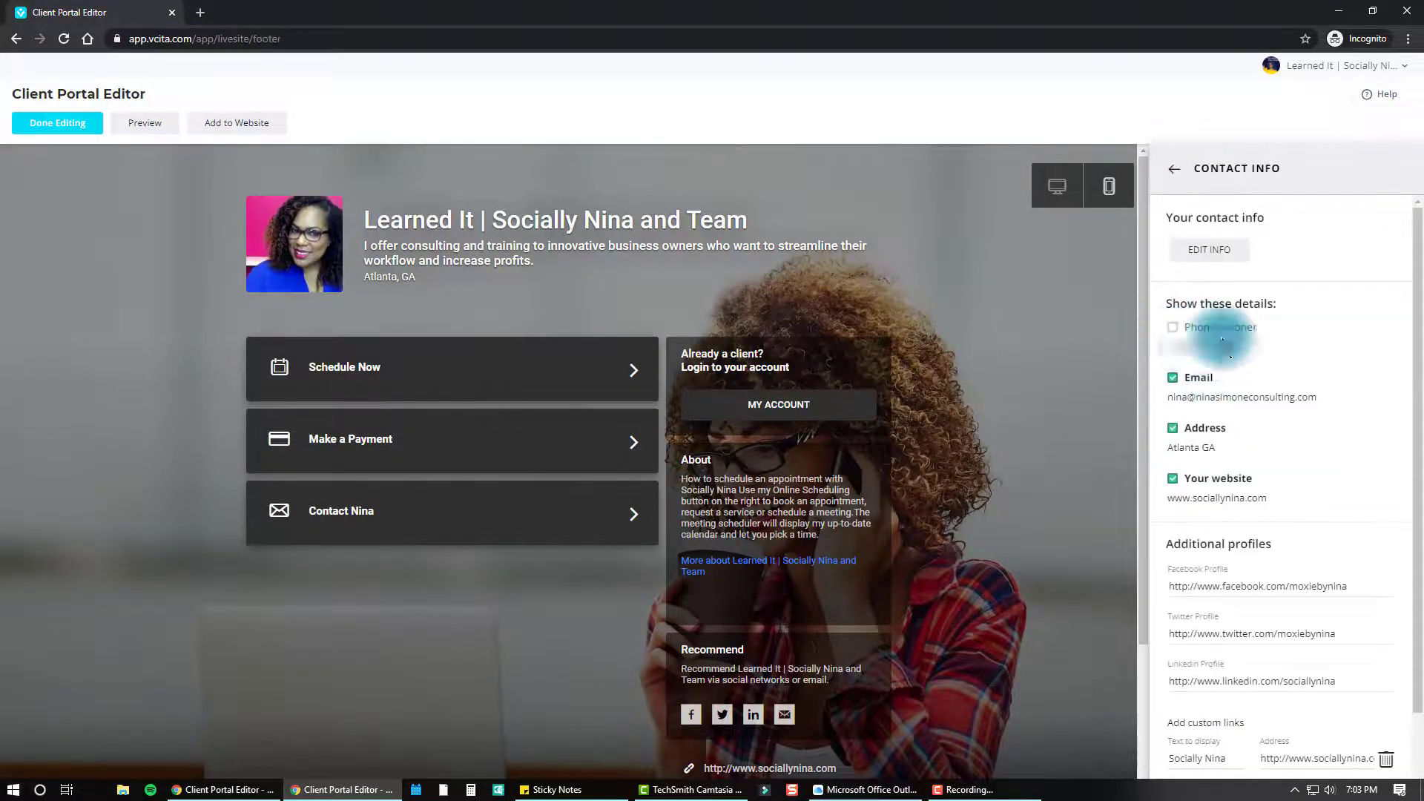
left_click(1172, 327)
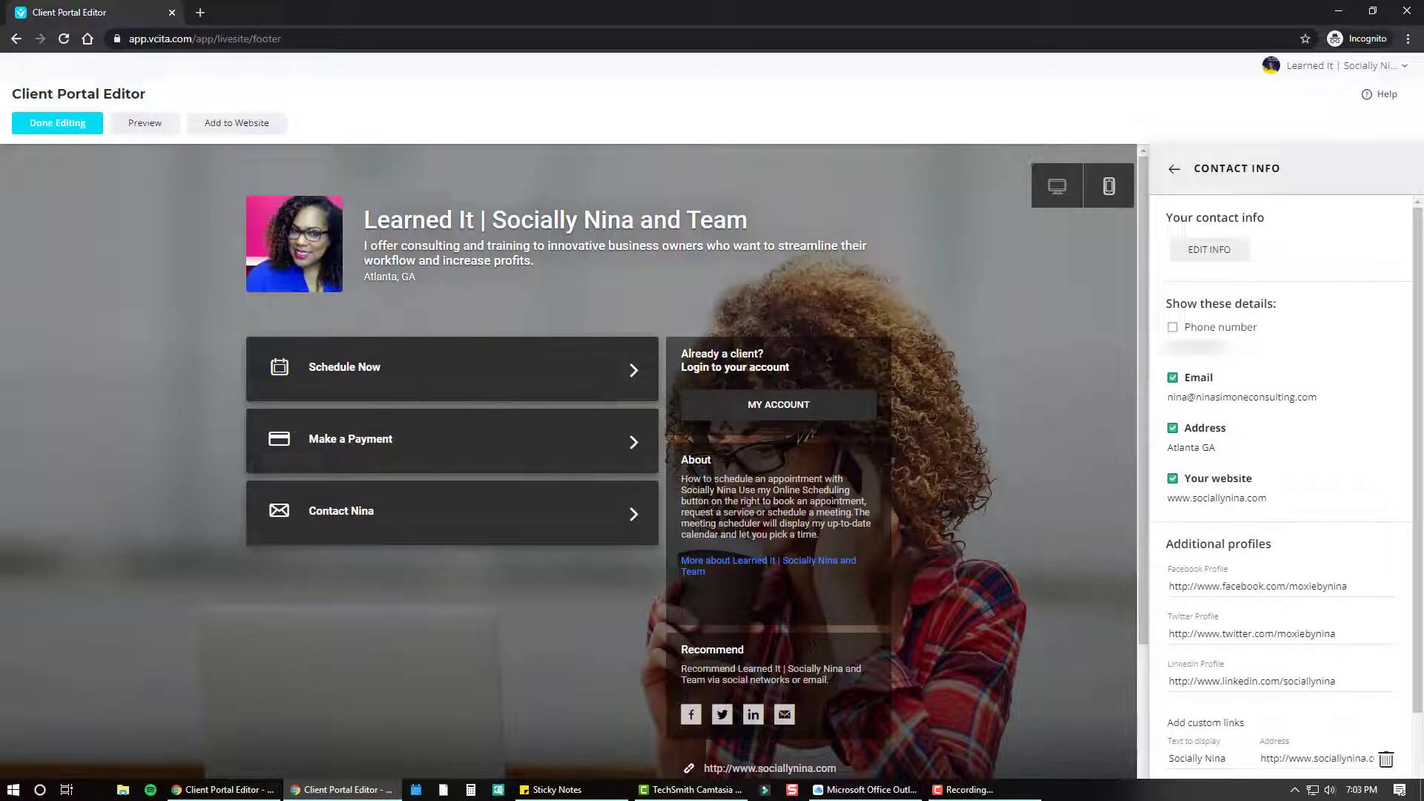
key("F10")
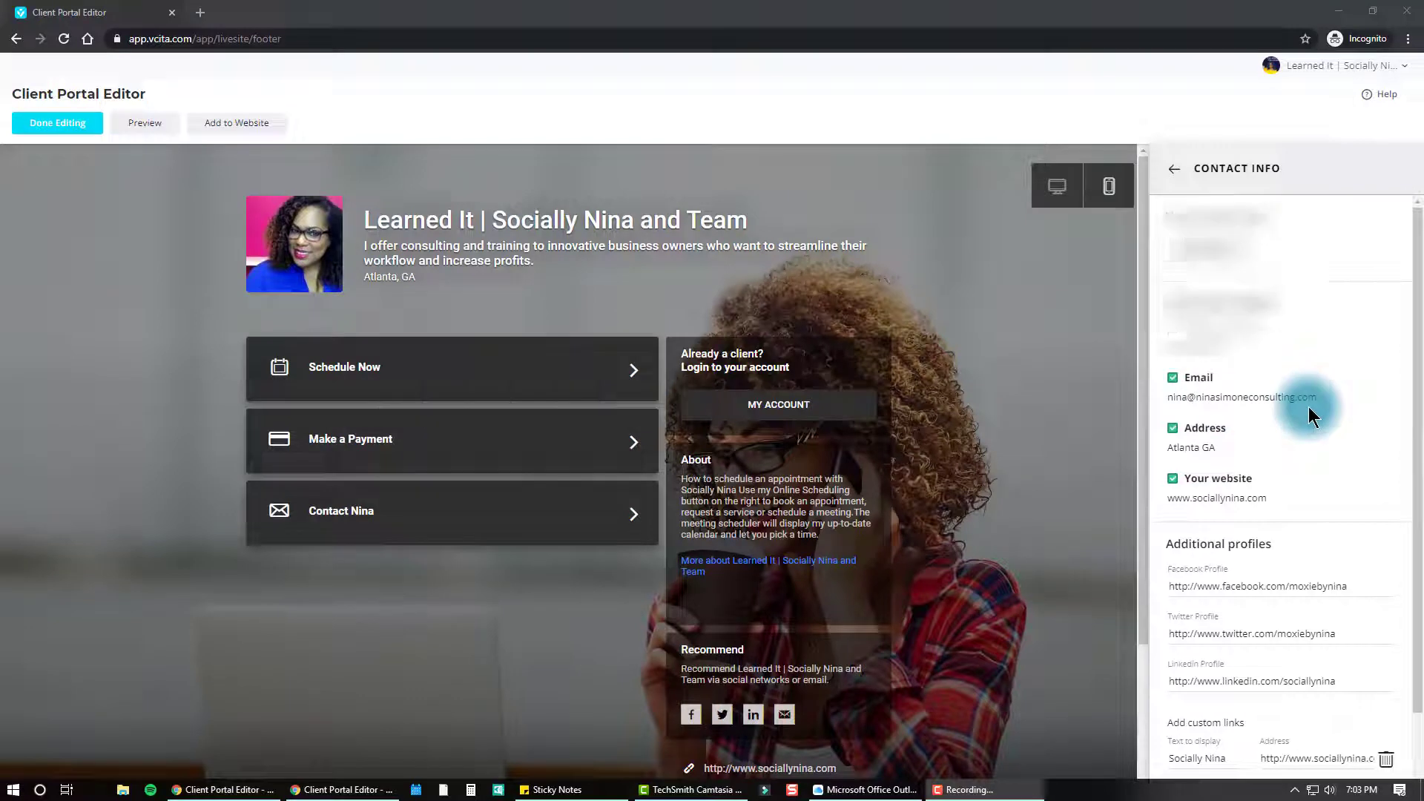
scroll(1308, 415, "down", 1)
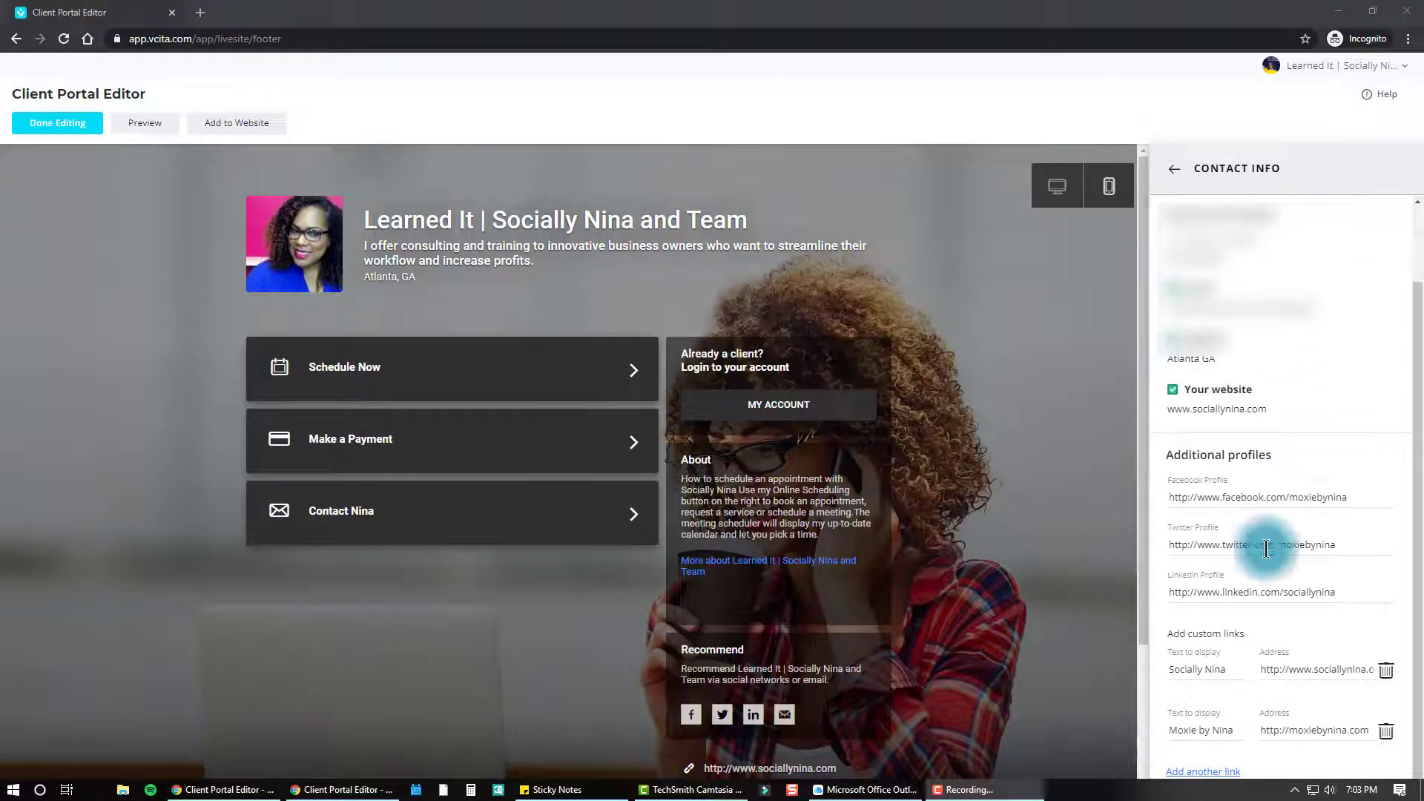
double_click(1318, 496)
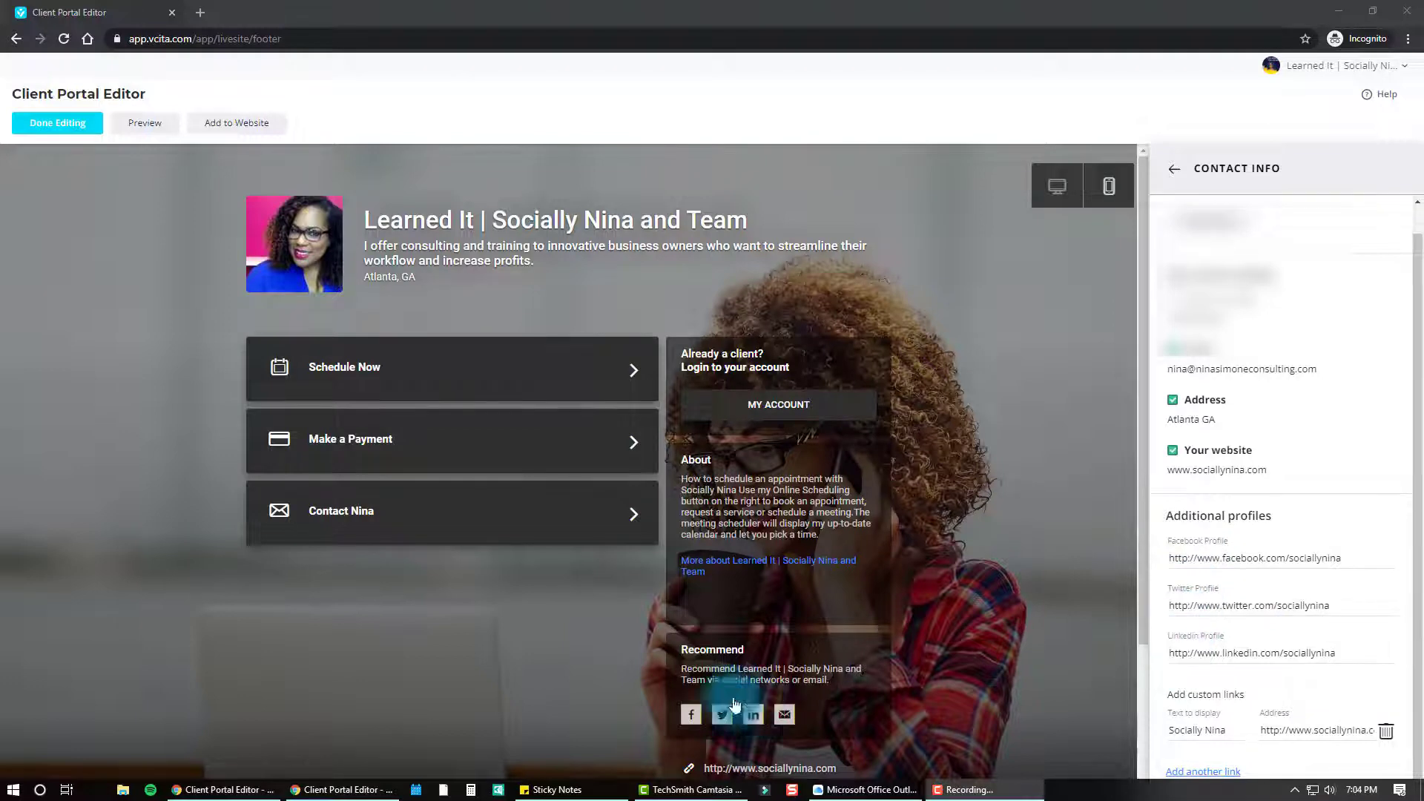
left_click(1198, 771)
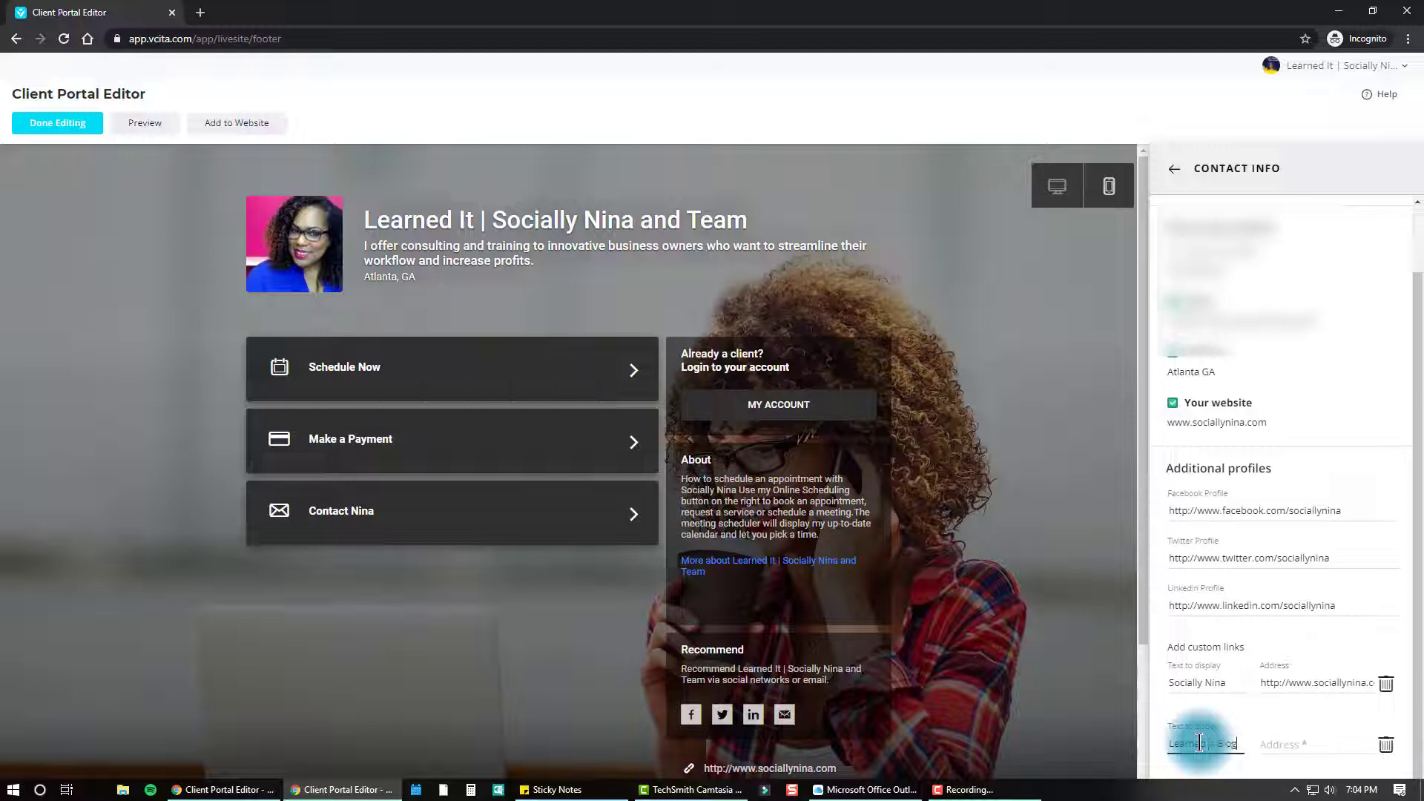
key("Tab")
left_click(1200, 742)
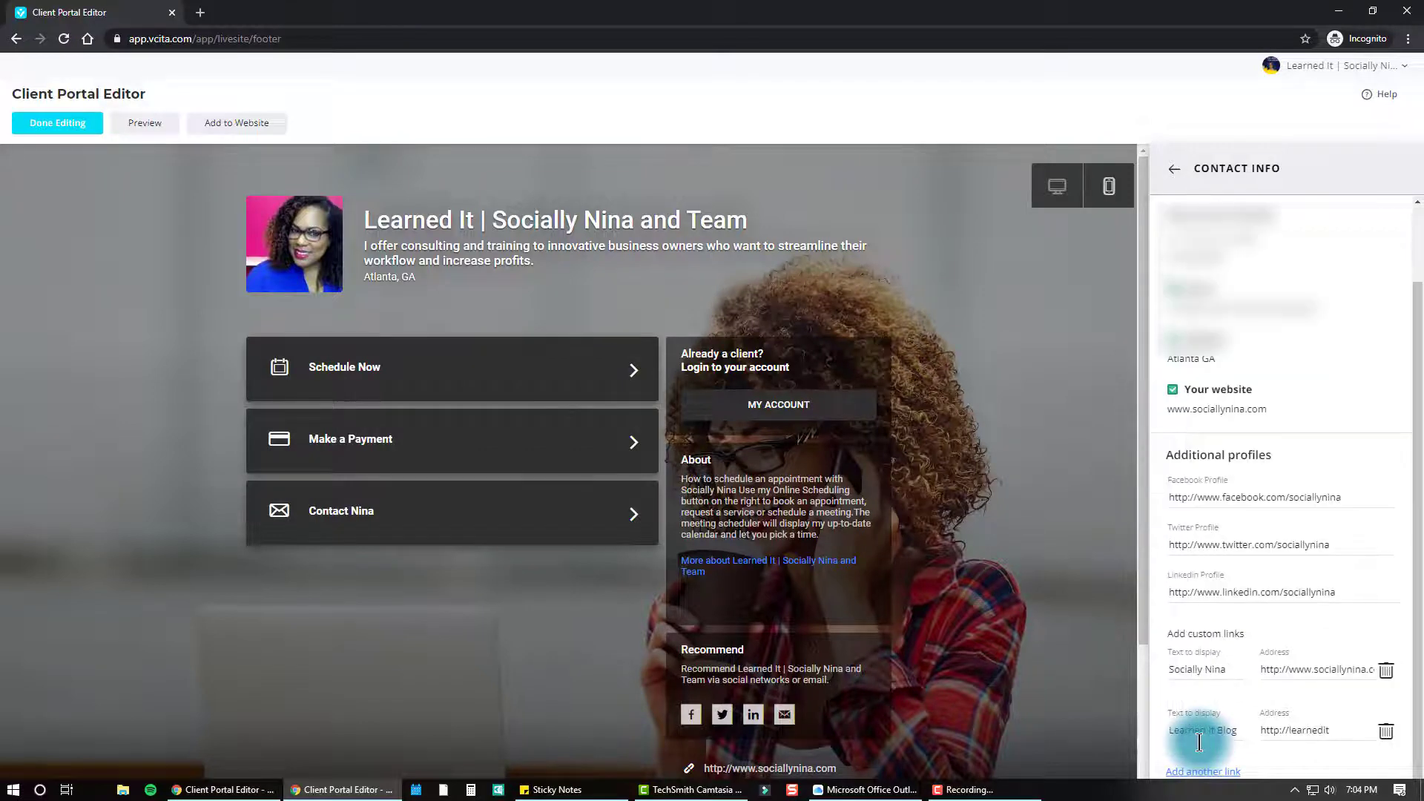
left_click(1342, 723)
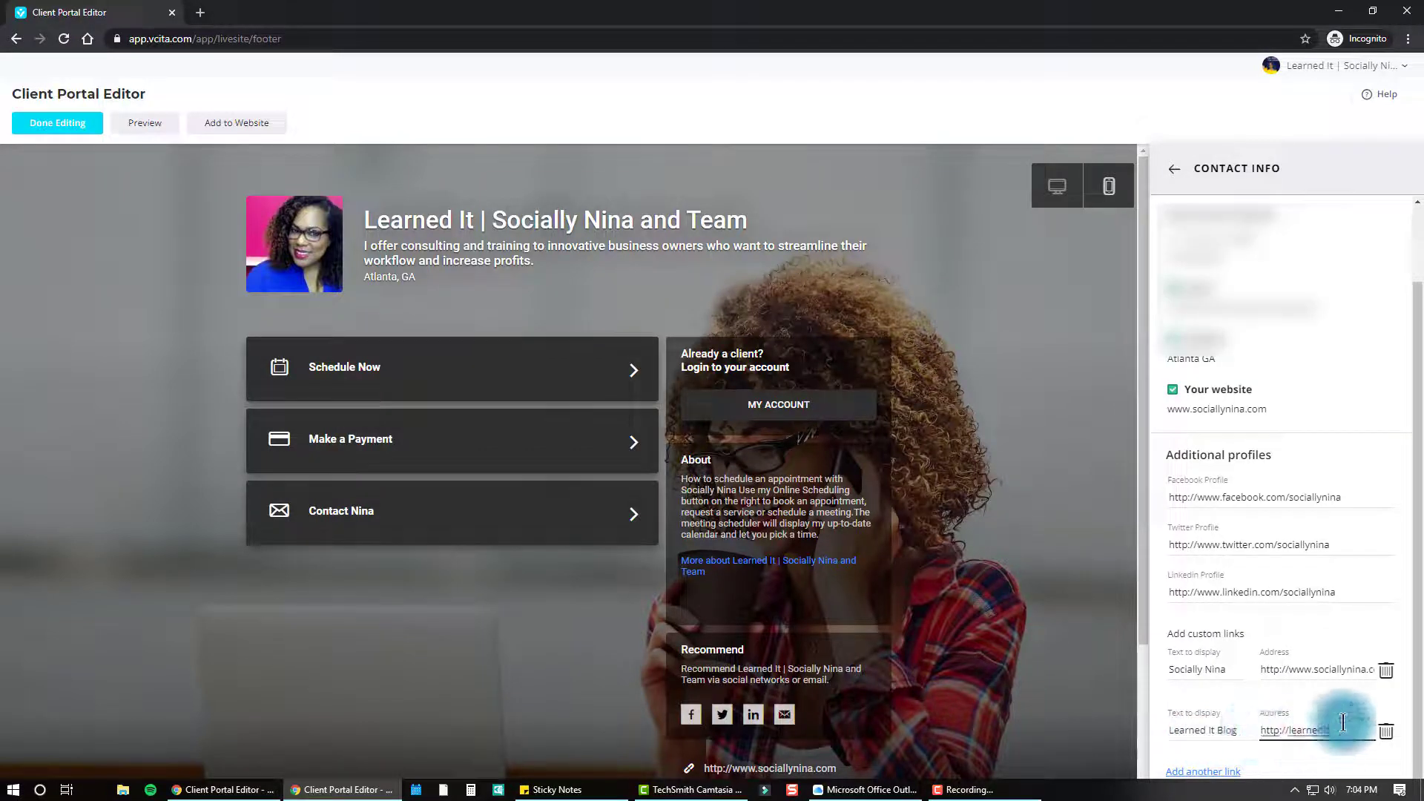
type("/blog")
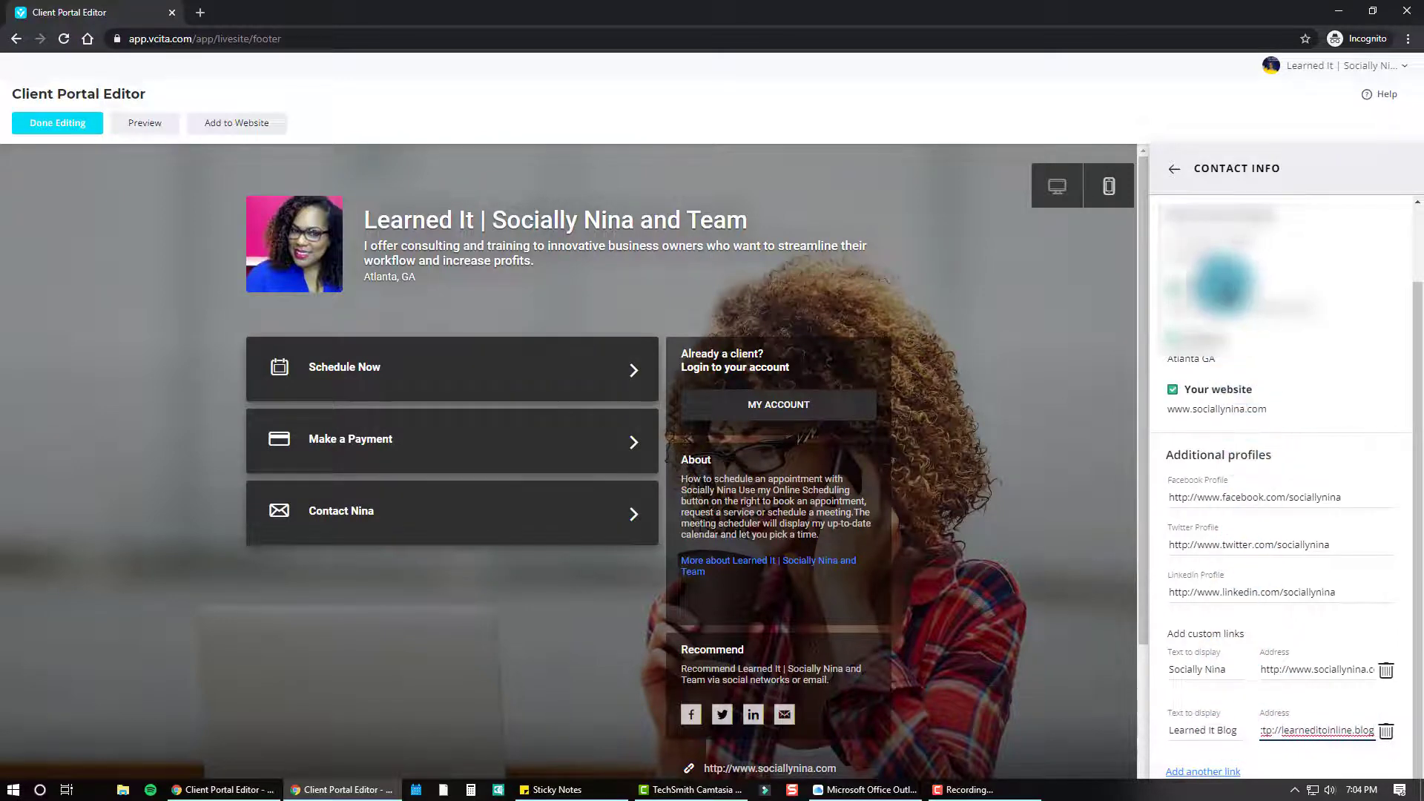
- Leave the contact info, review the client portal URL and SEO settings, and return to the settings list
scroll(1372, 482, "up", 1)
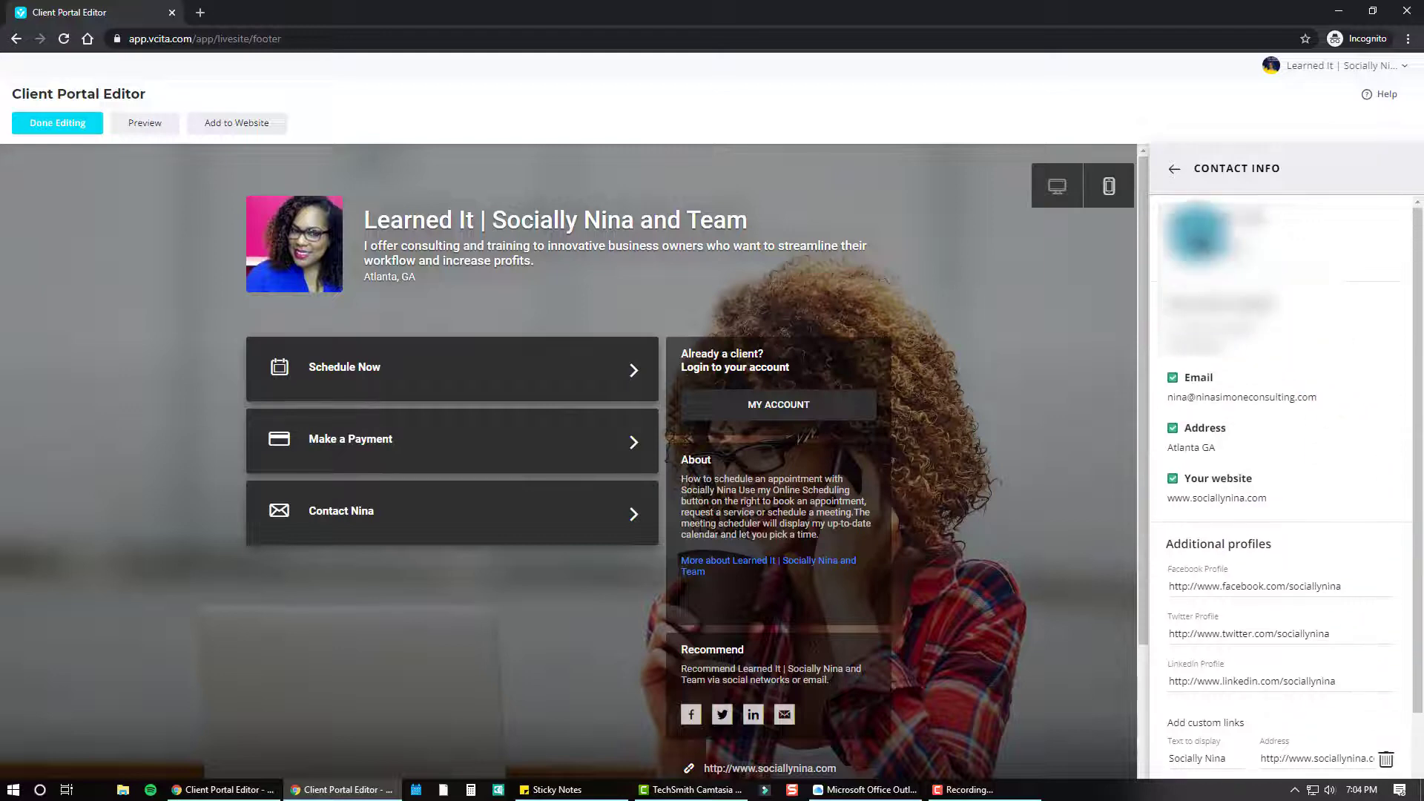
left_click(1174, 169)
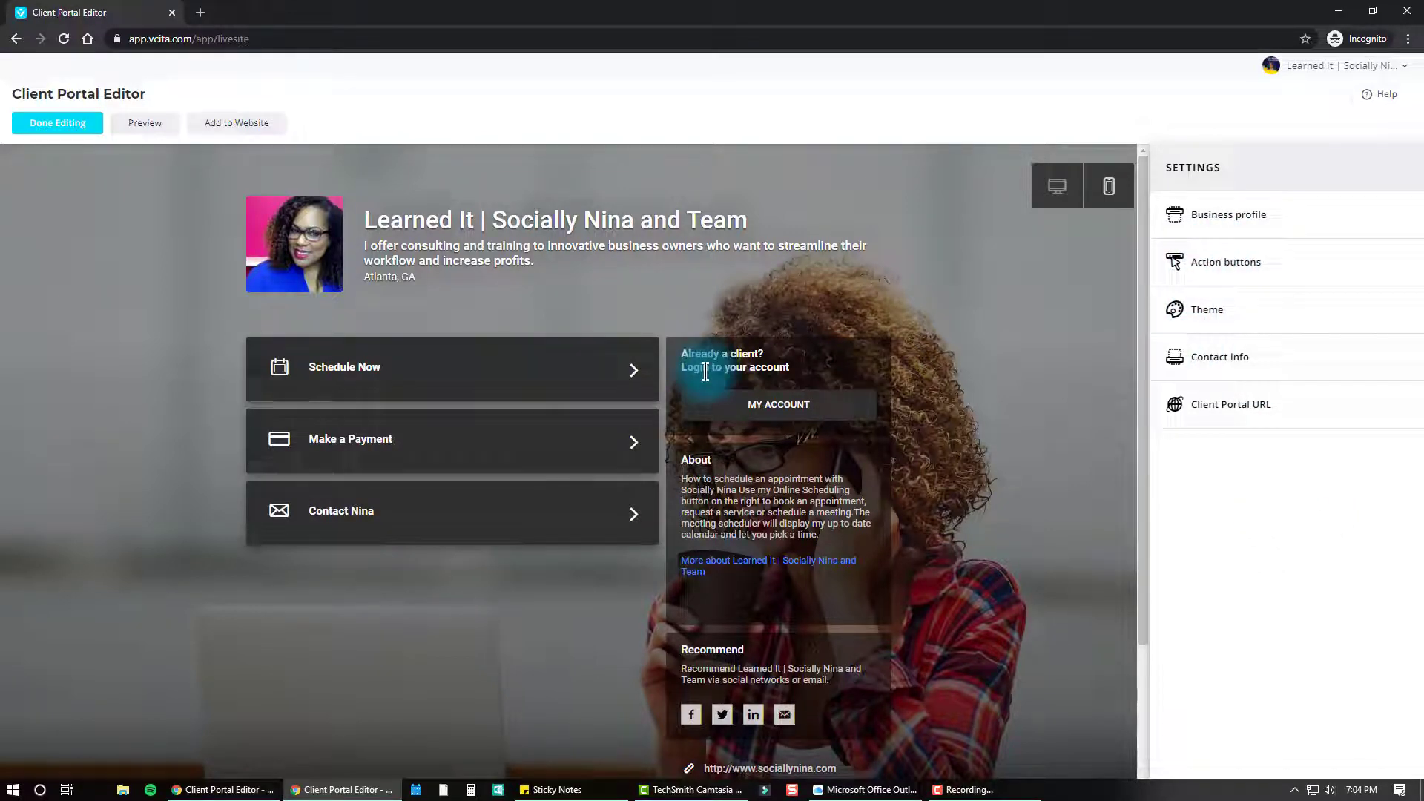
left_click(1253, 408)
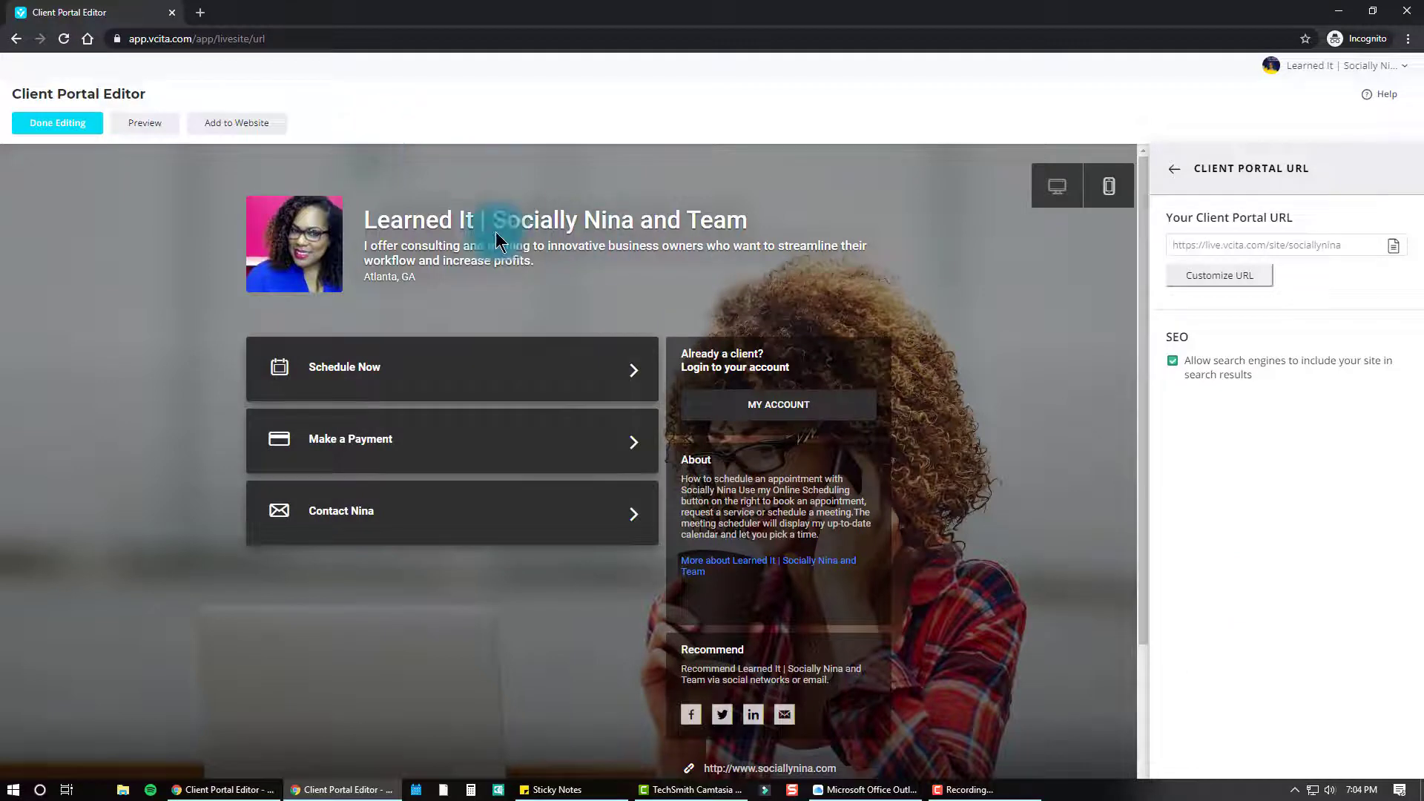
left_click(1169, 178)
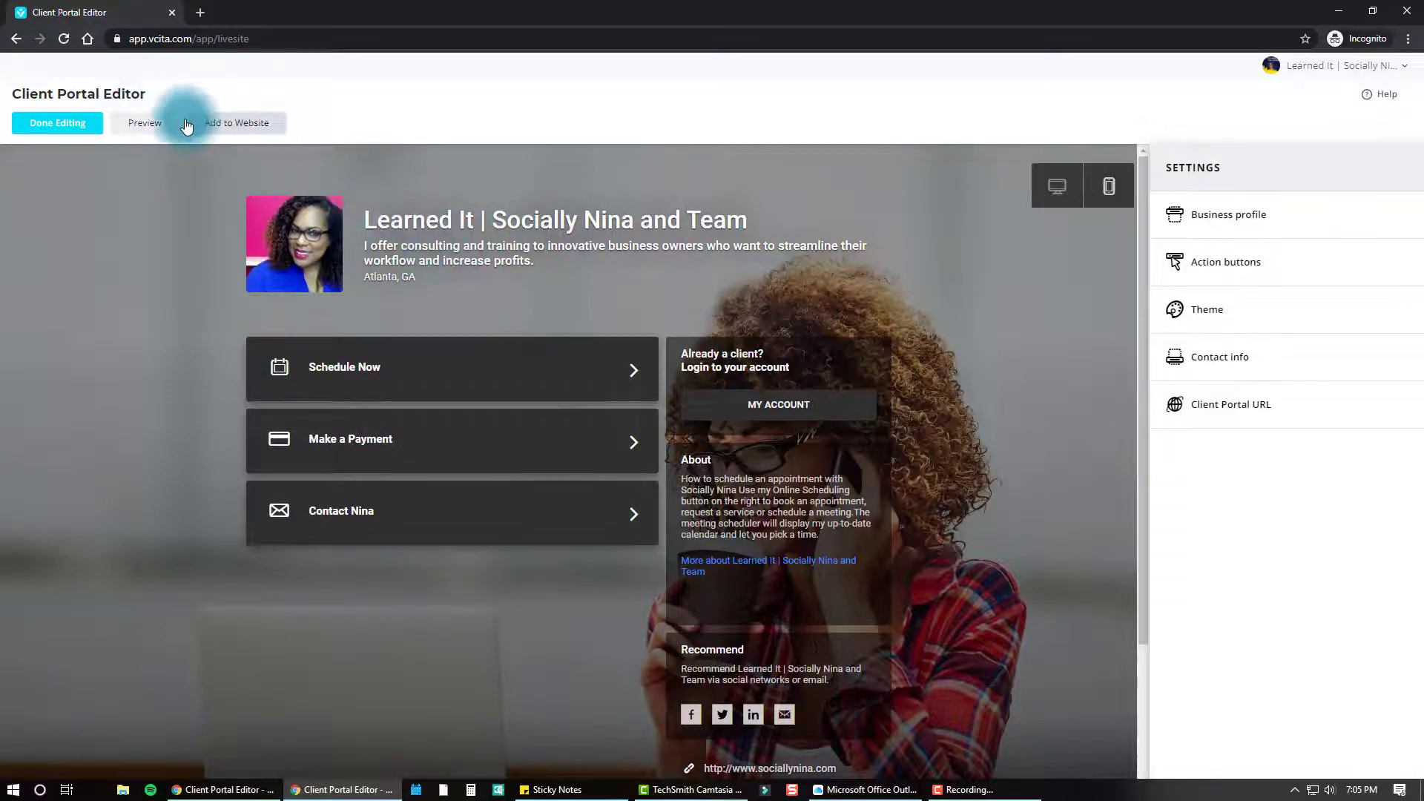
- Preview the live client portal, return to the editor and open the options for adding it to a website
left_click(148, 124)
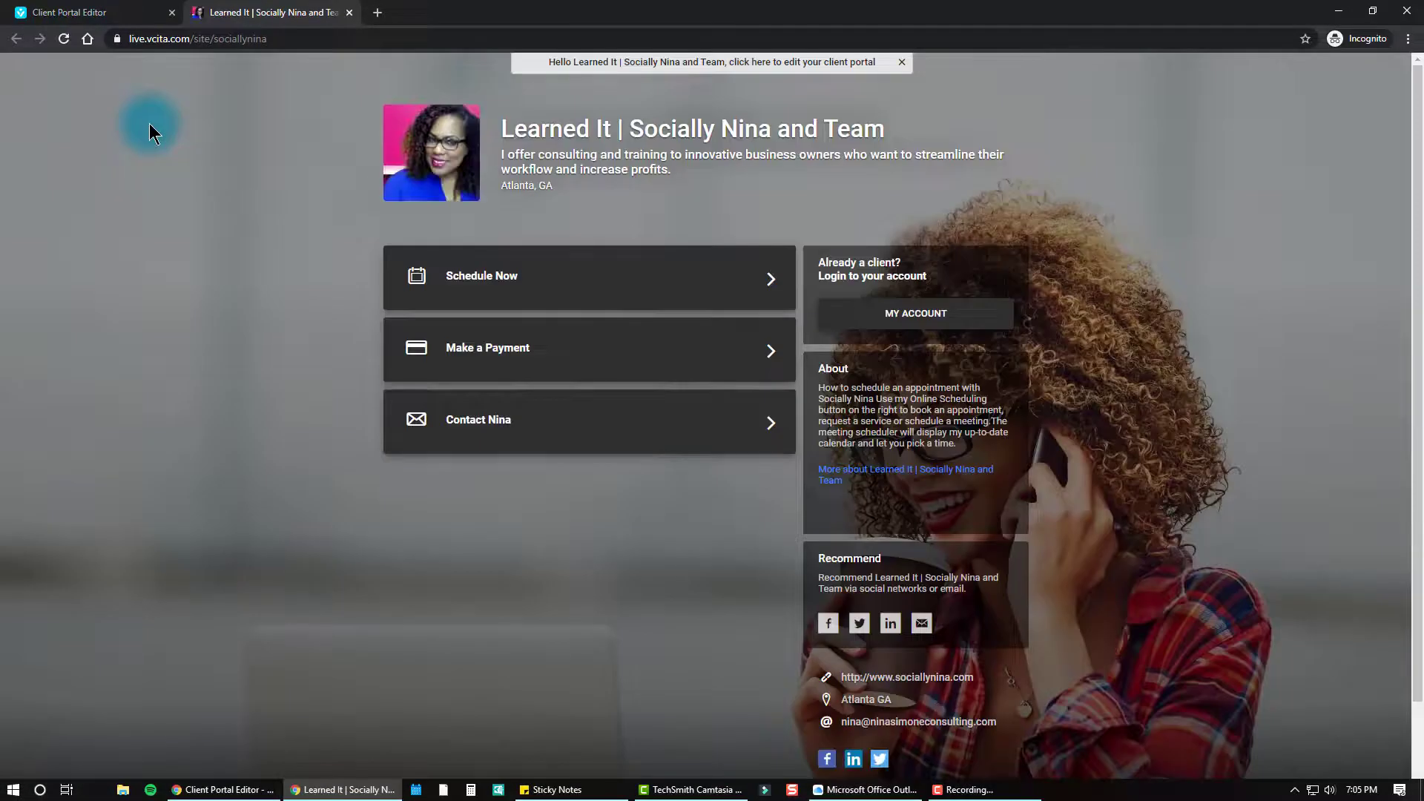
left_click(131, 13)
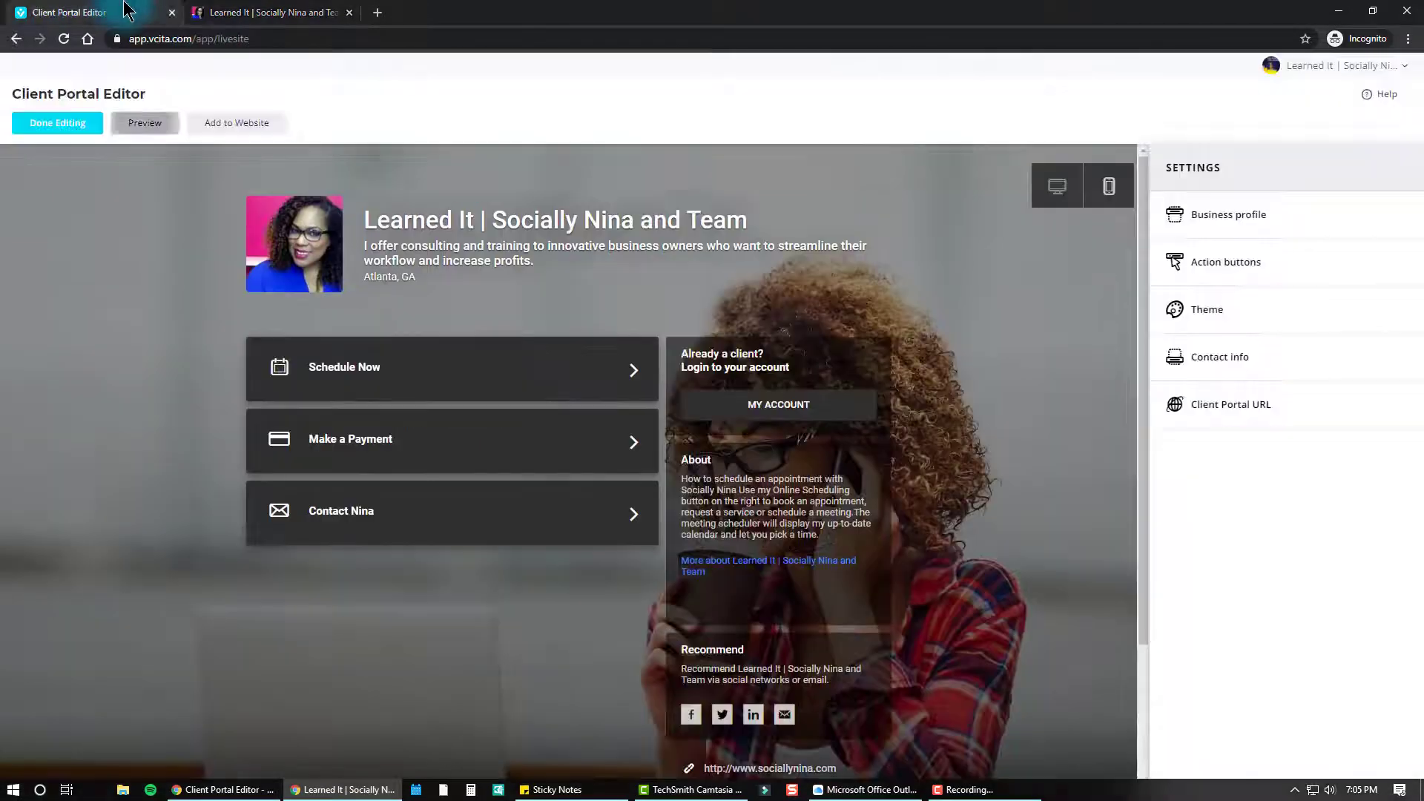
left_click(223, 123)
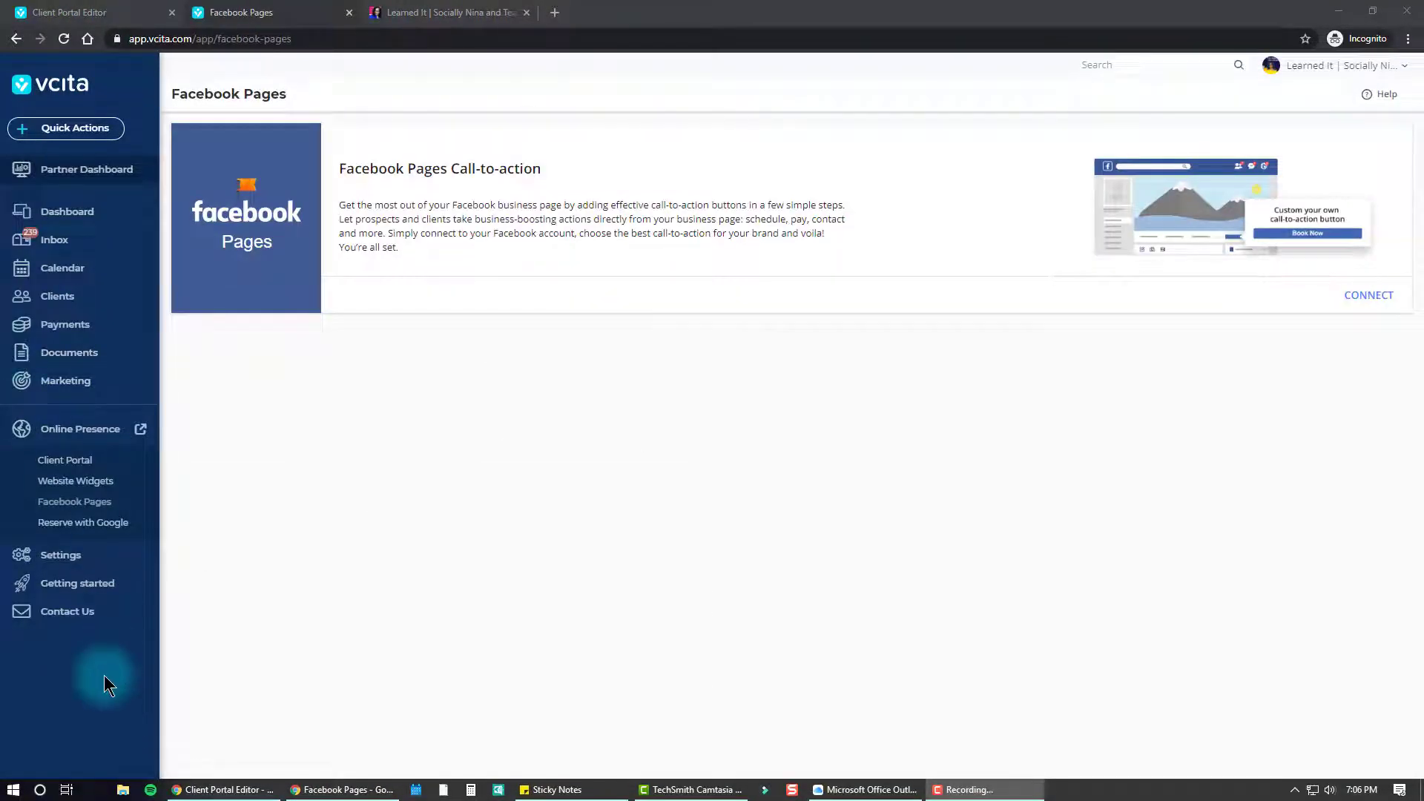
- Review the Business Info settings from the description through the contact info, and return to the main settings
left_click(63, 556)
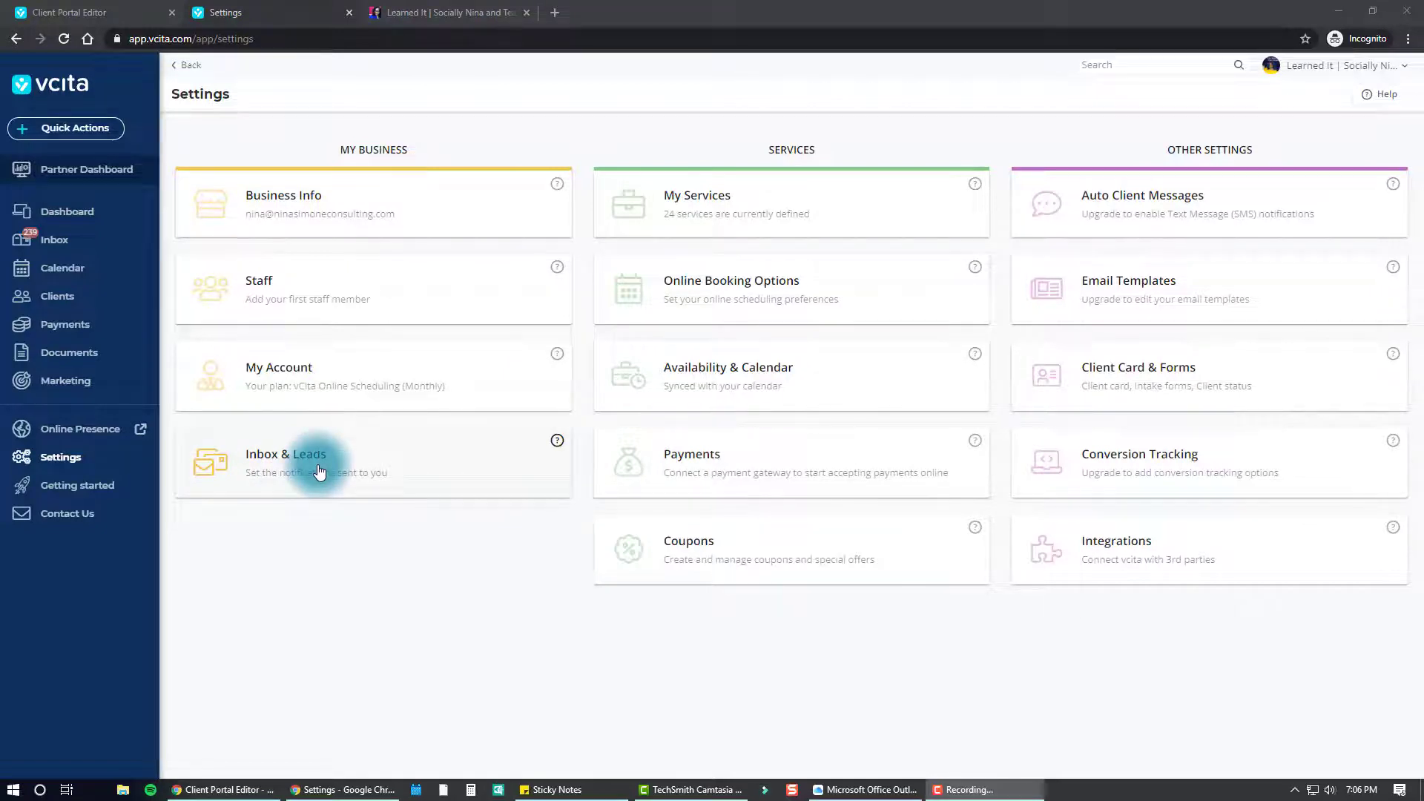
left_click(517, 204)
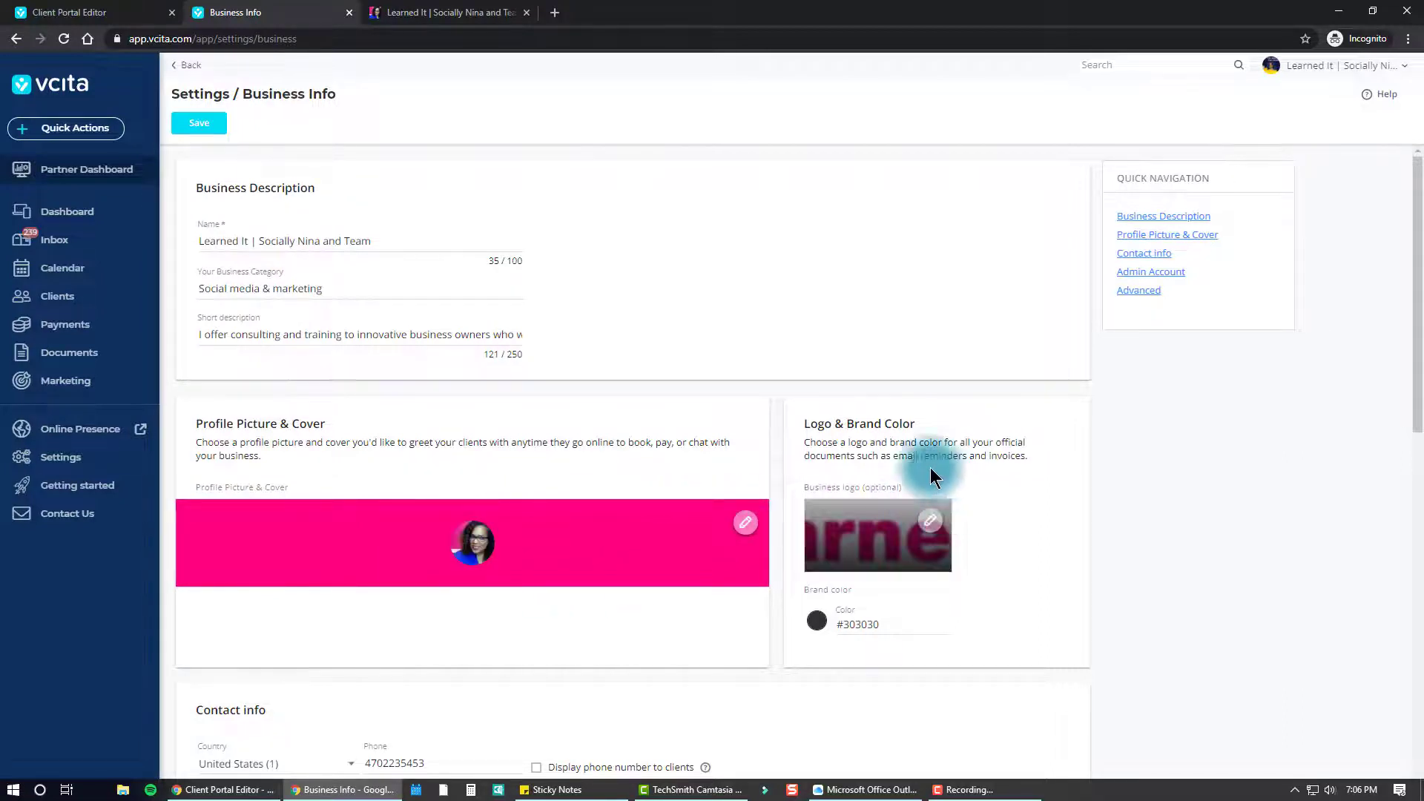
scroll(832, 519, "down", 3)
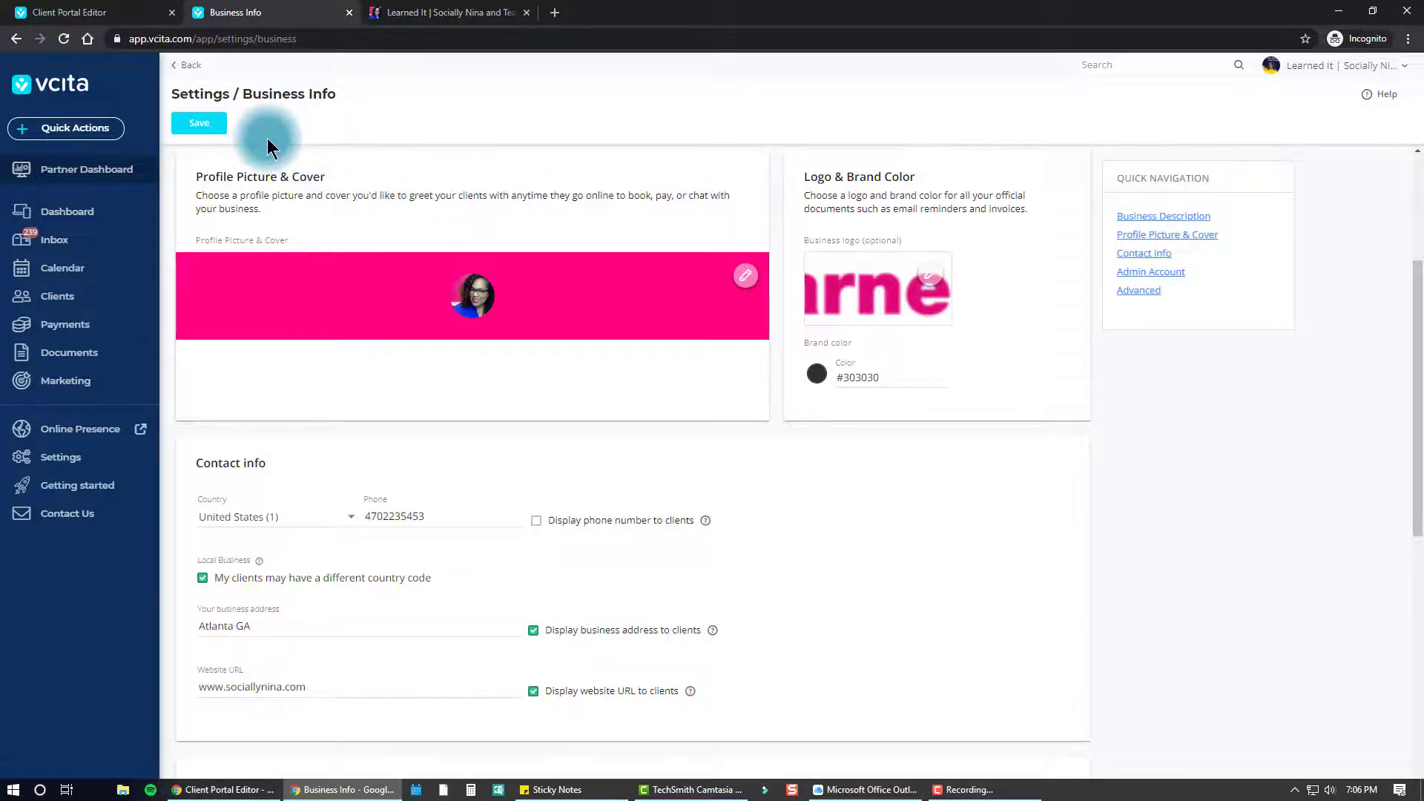
left_click(190, 66)
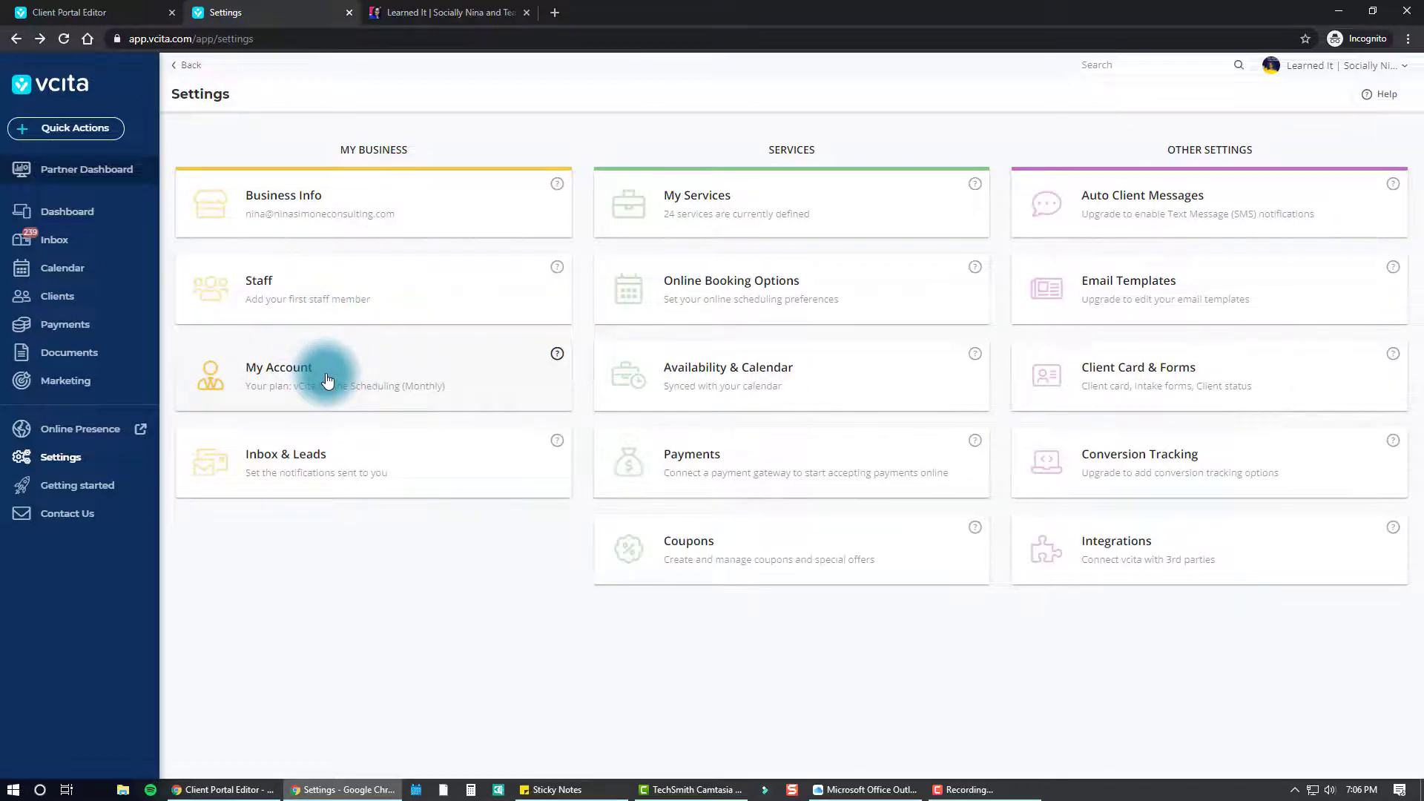
- In Inbox & Leads, mark messages as read when viewed via email, replace the additional email addresses, and save the changes
left_click(317, 461)
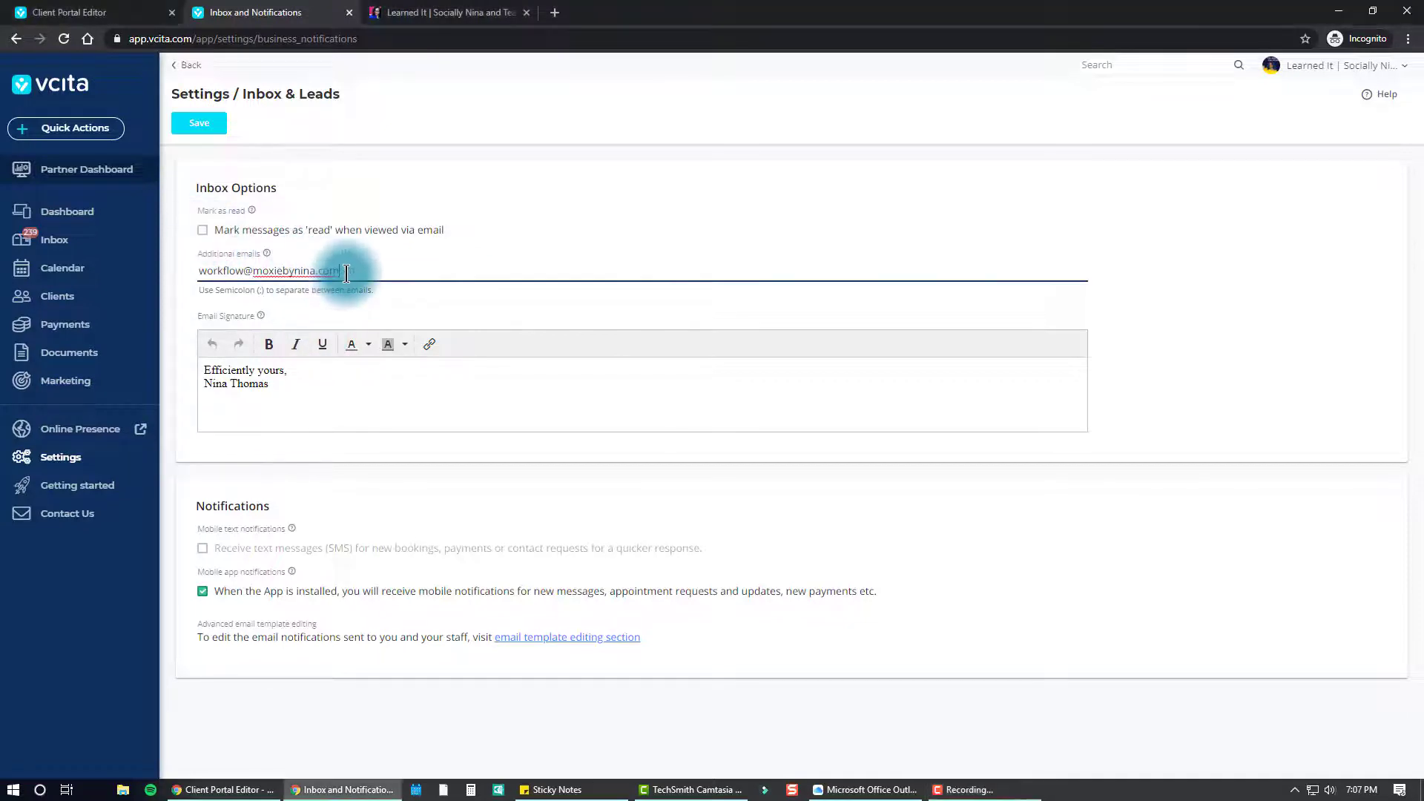
left_click_drag(339, 270, 200, 267)
key("BackSpace")
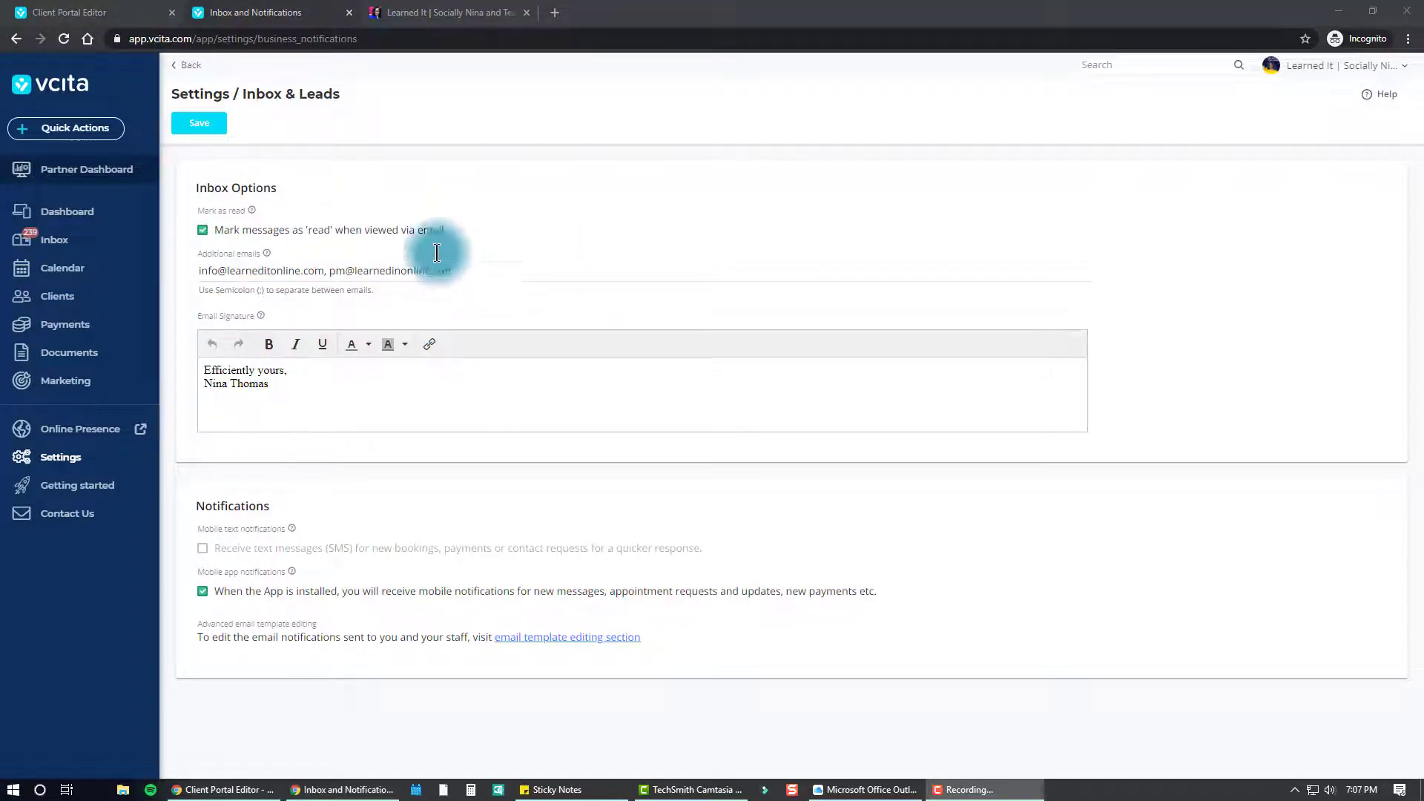
mouse_move(252, 211)
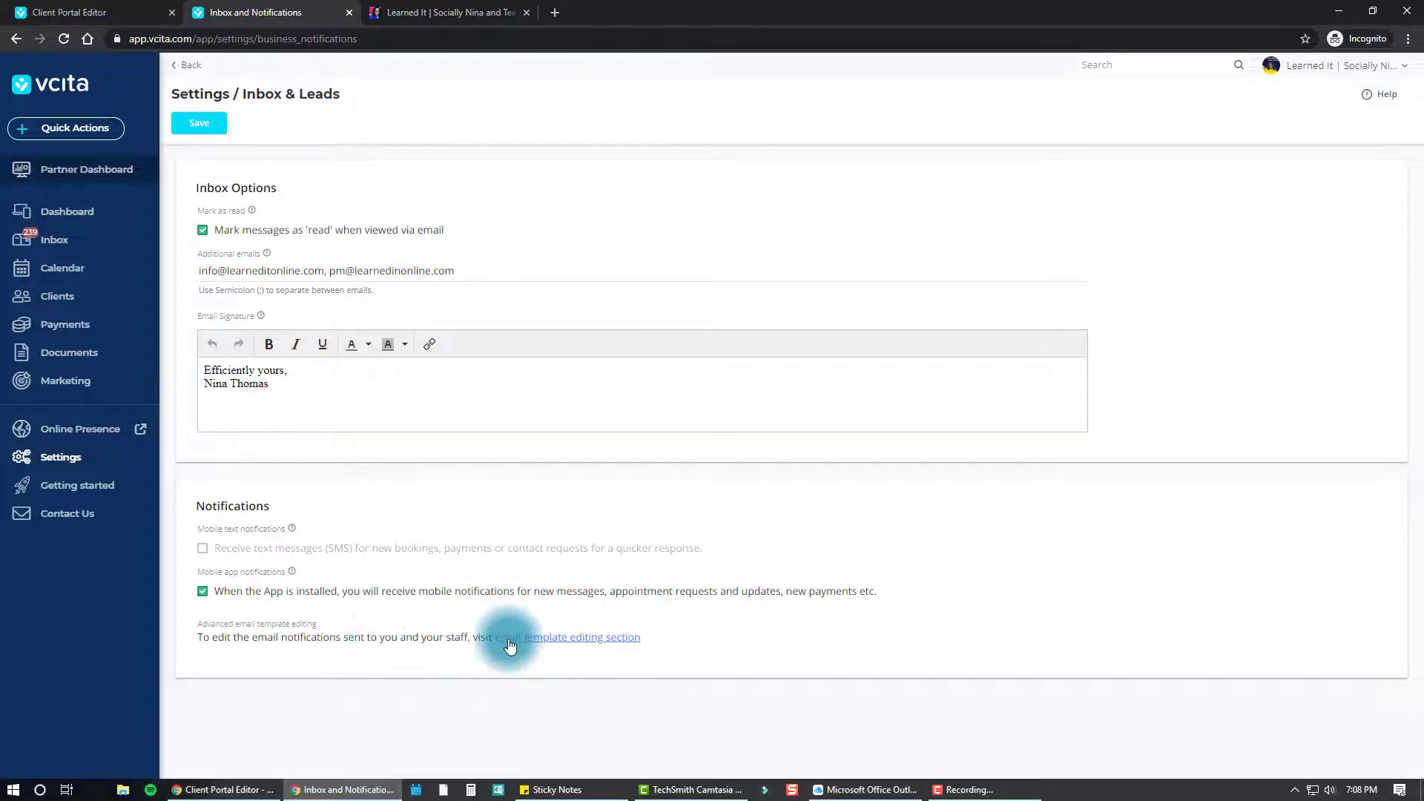
left_click(212, 124)
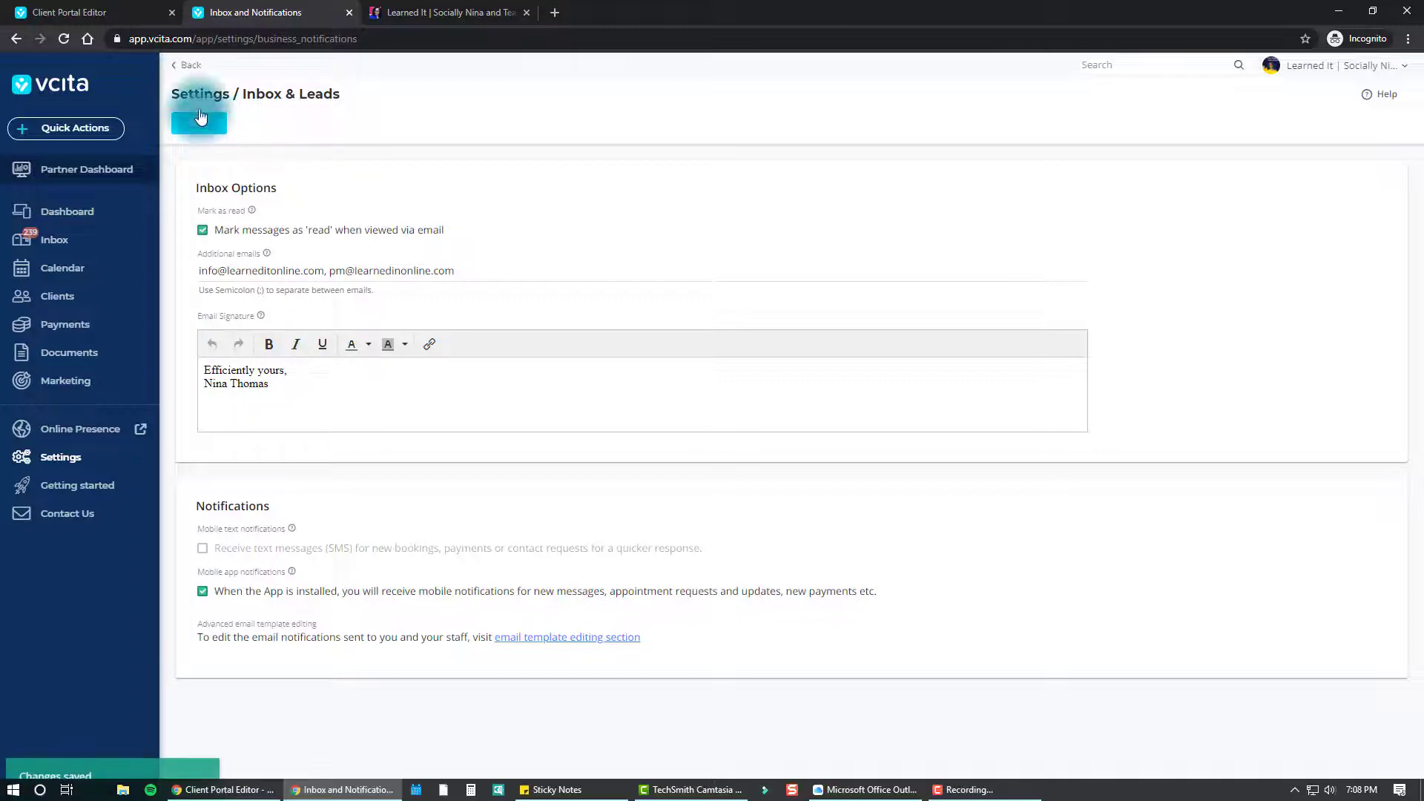
left_click(194, 66)
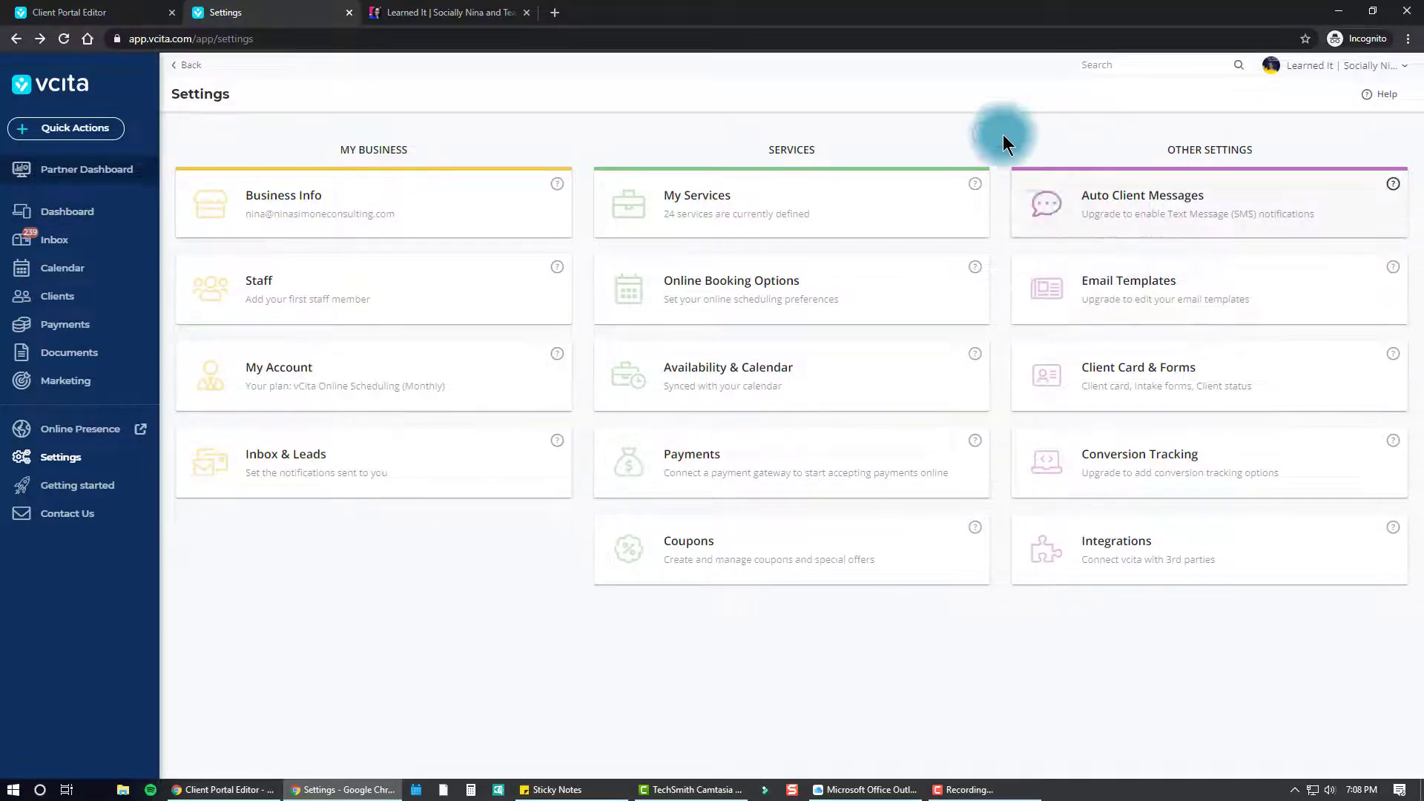
- Open My Services and look through all service categories and their offerings
left_click(815, 204)
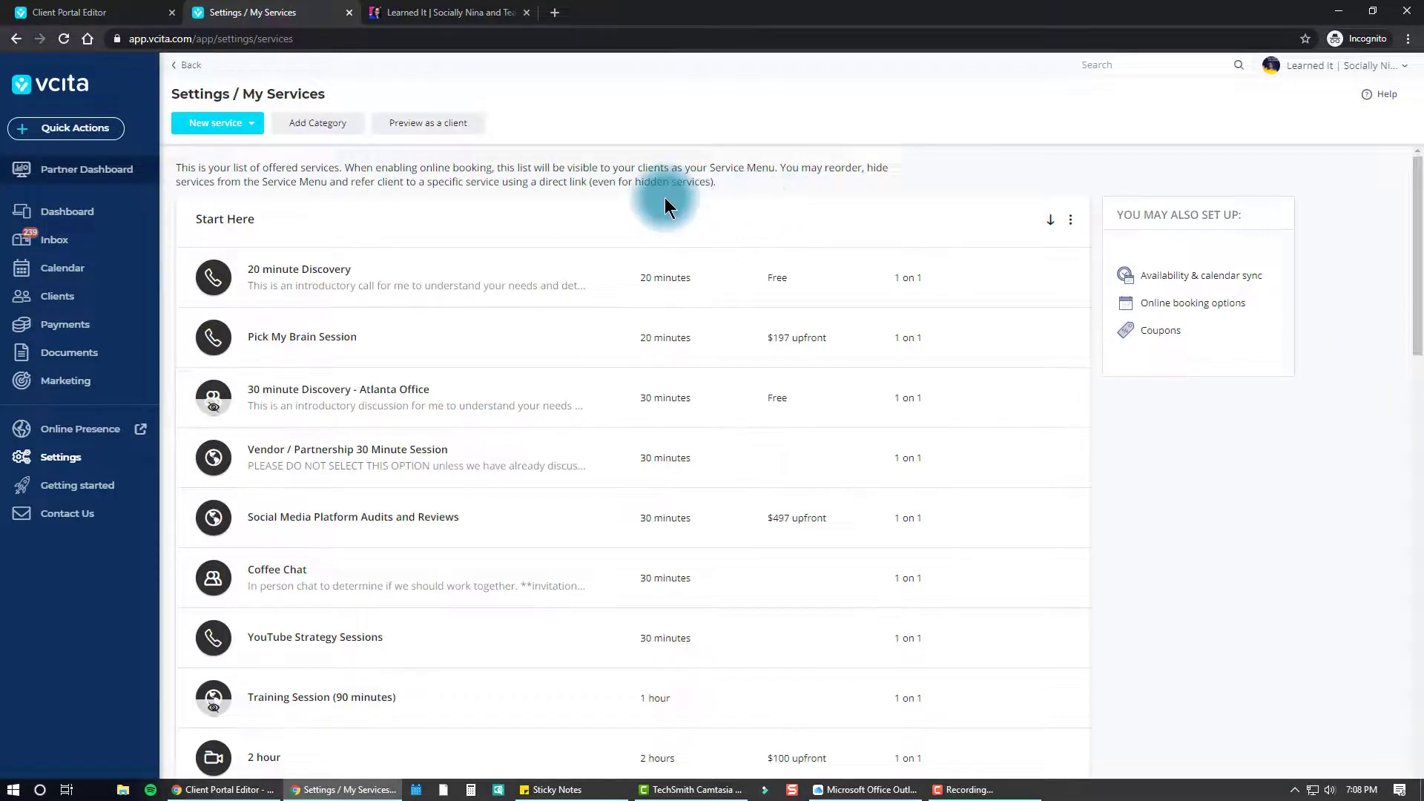
scroll(535, 303, "down", 10)
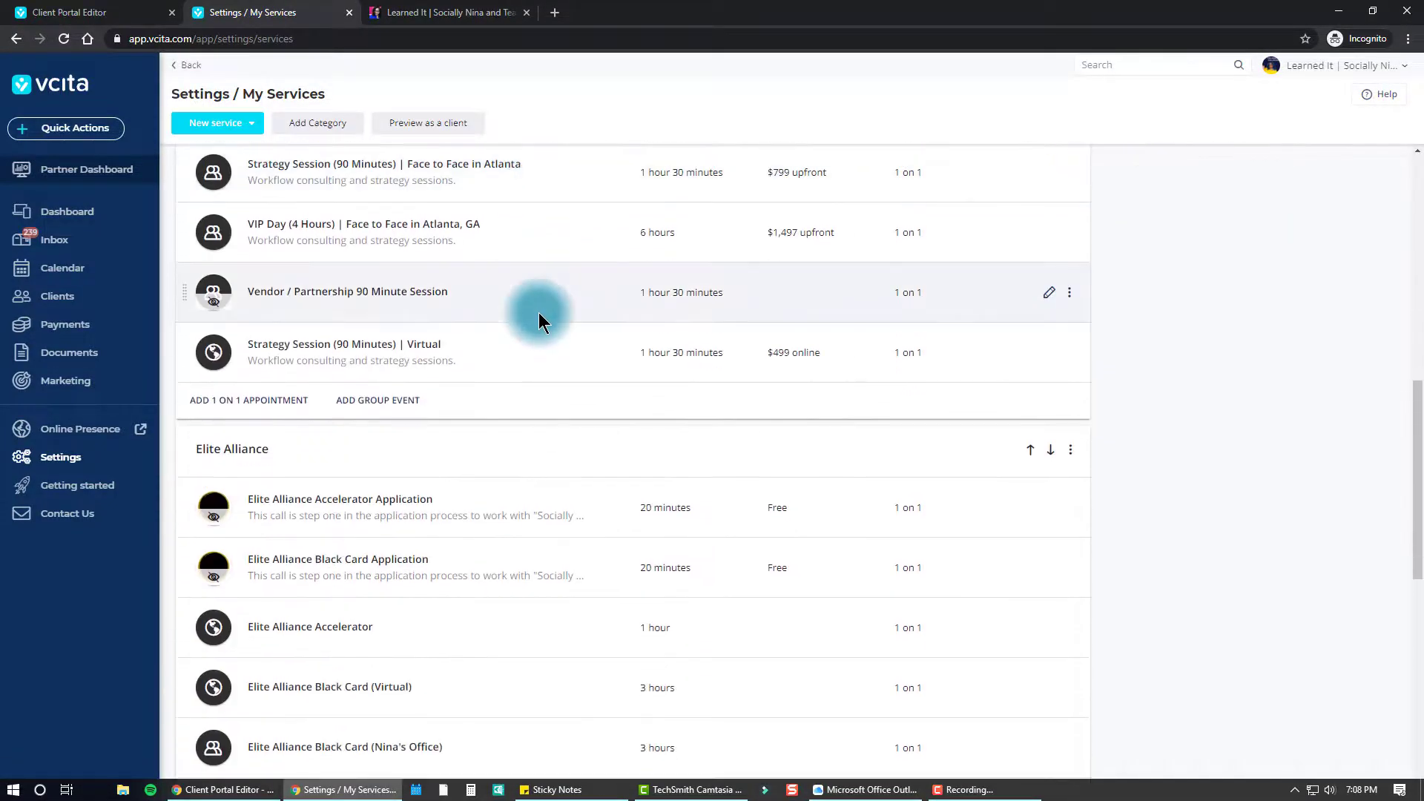
scroll(539, 313, "down", 9)
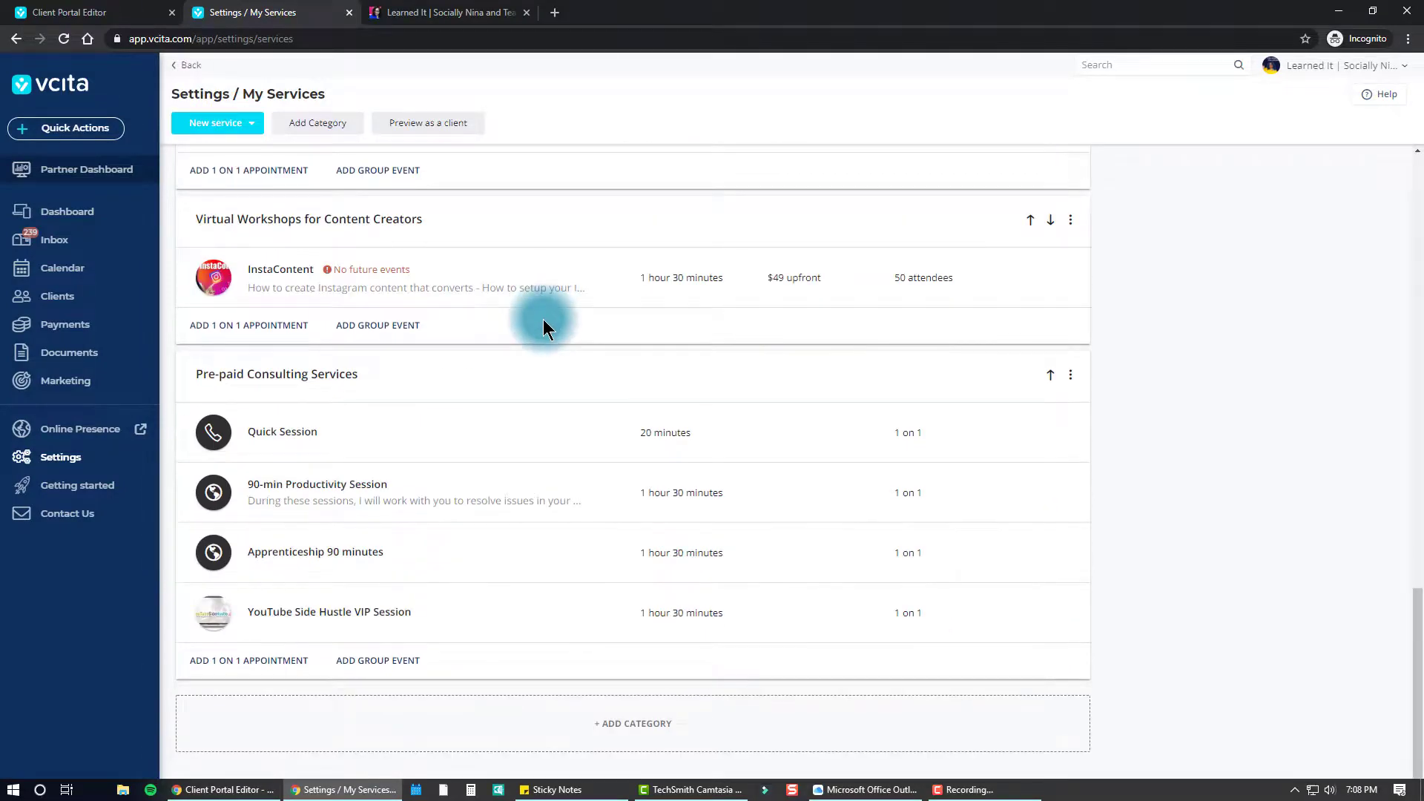
scroll(543, 319, "up", 10)
- Open Schedule Now on the live client portal and examine the services offered to clients in every category
left_click(415, 12)
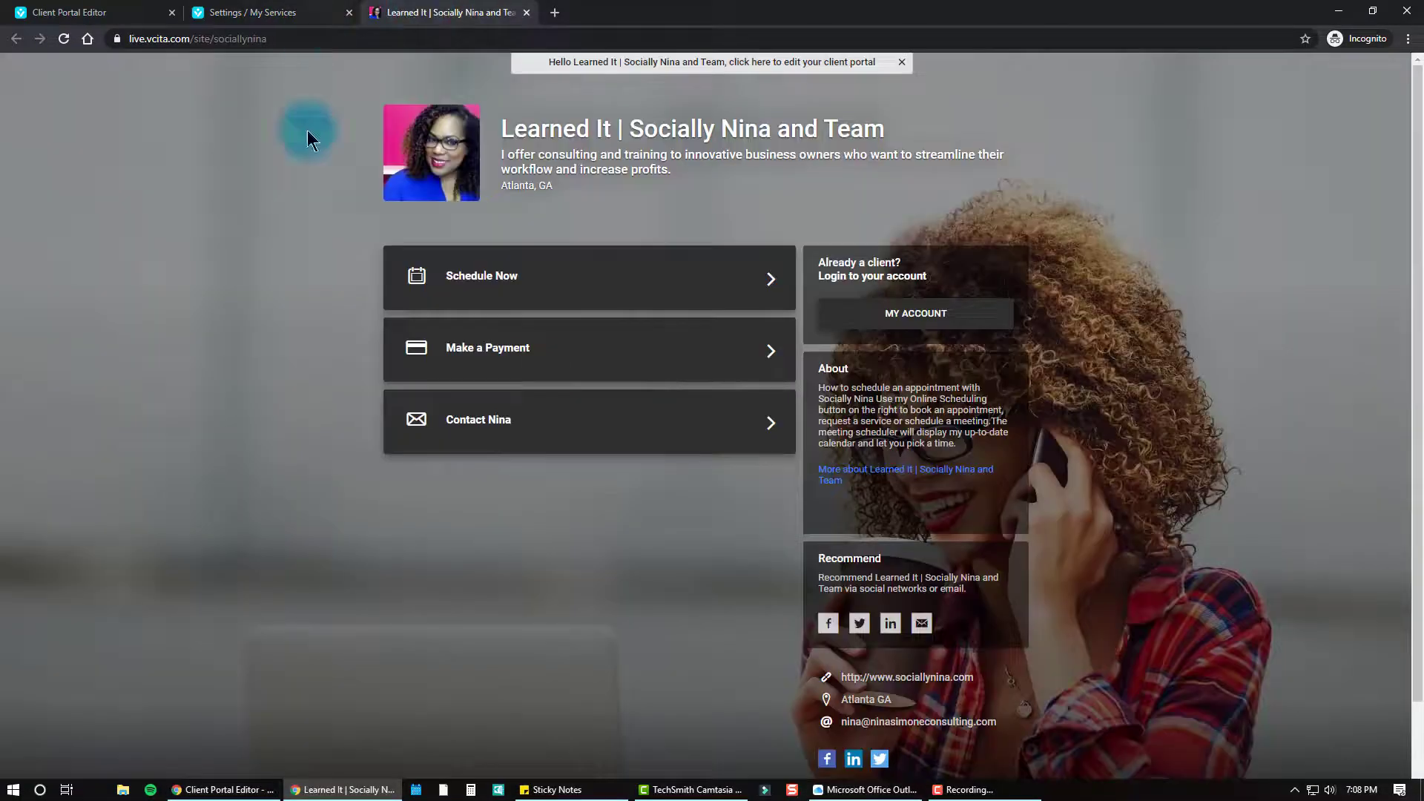
left_click(772, 281)
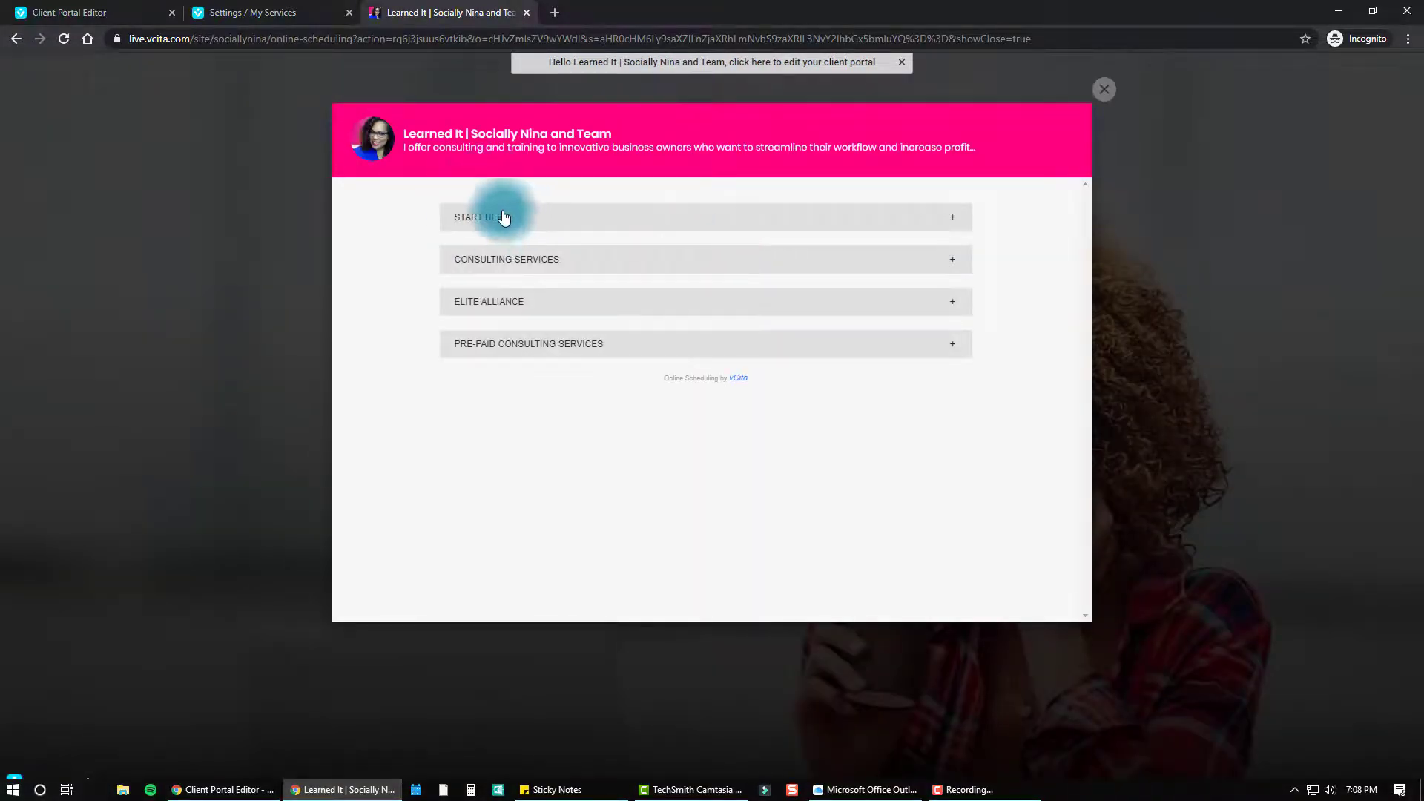
left_click(953, 223)
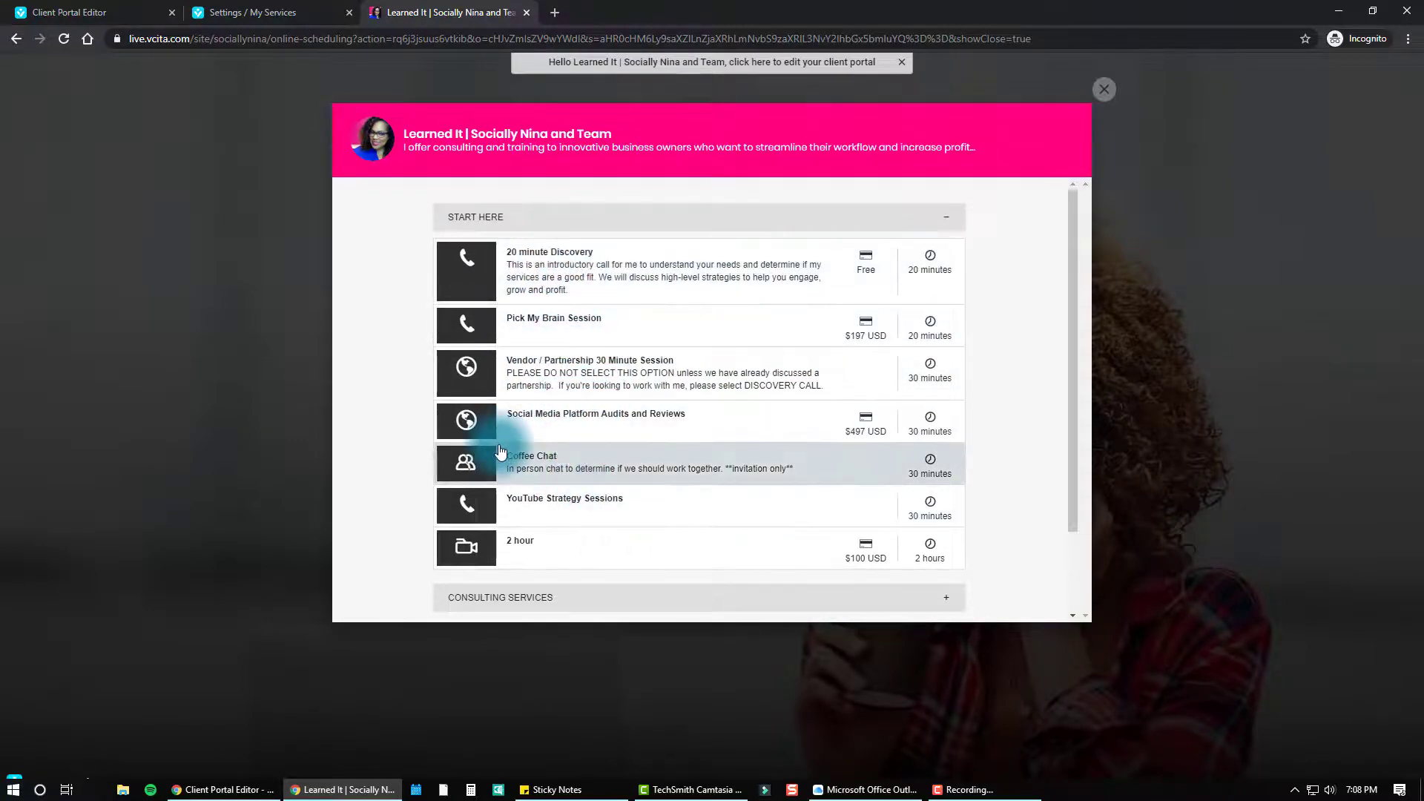
scroll(562, 422, "down", 2)
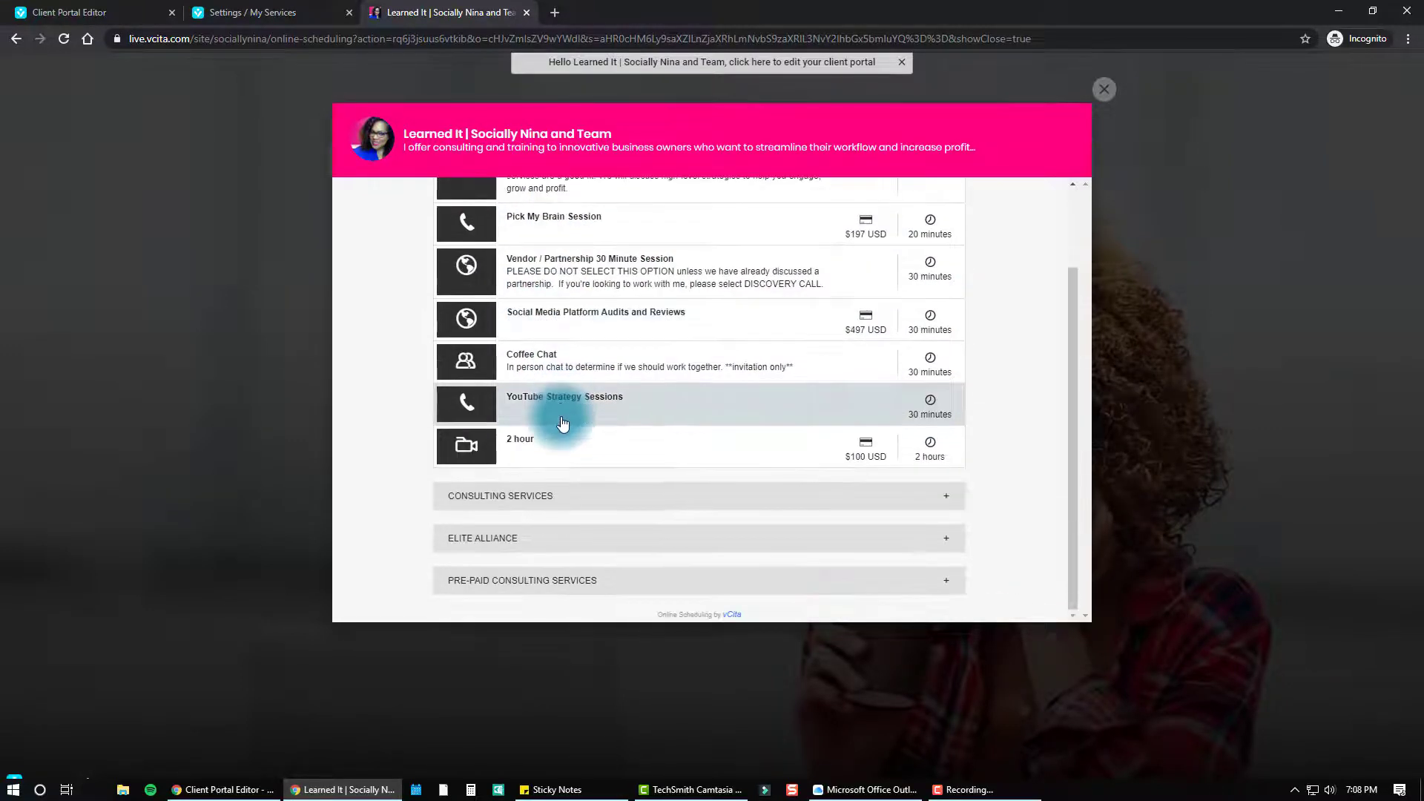
left_click(550, 494)
scroll(555, 492, "down", 1)
scroll(555, 492, "down", 2)
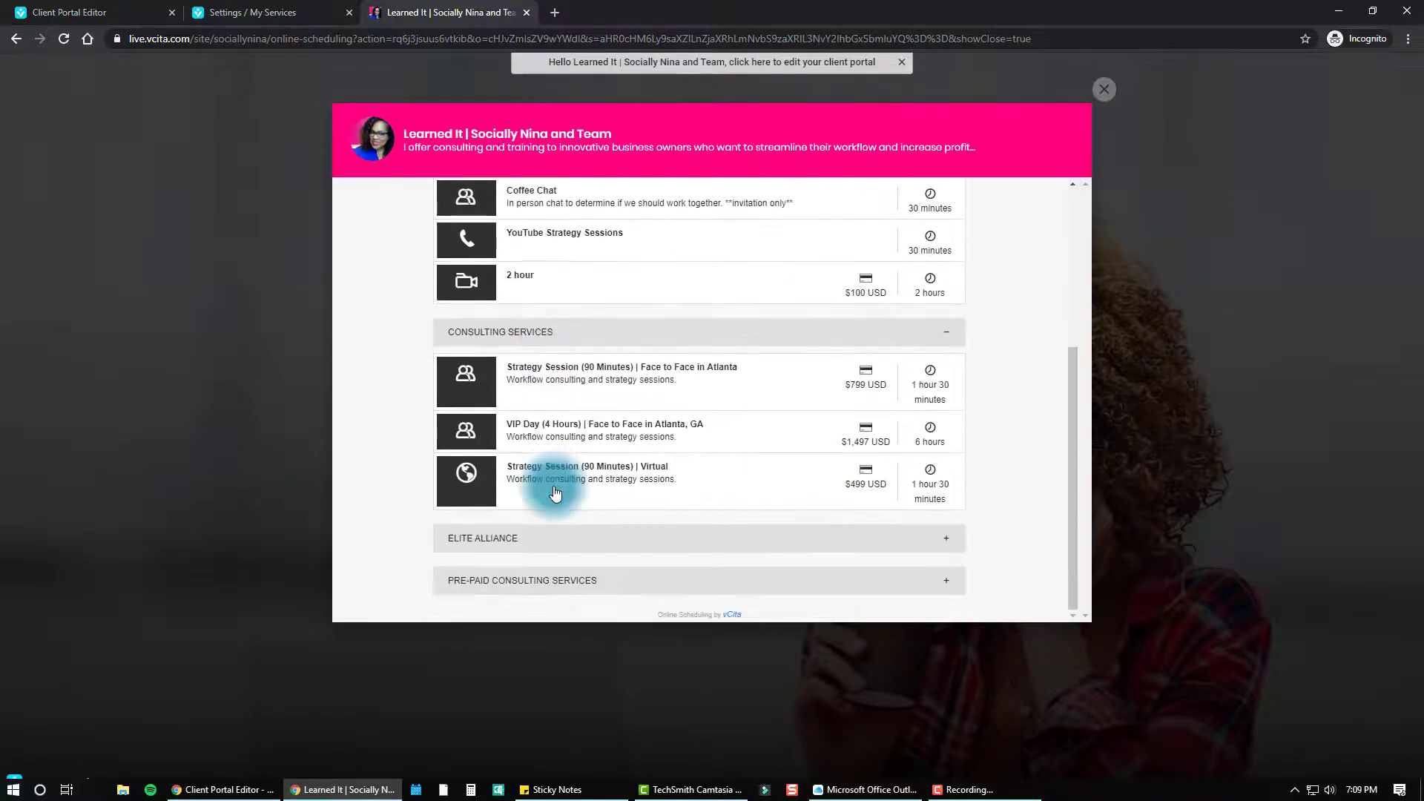
left_click(555, 540)
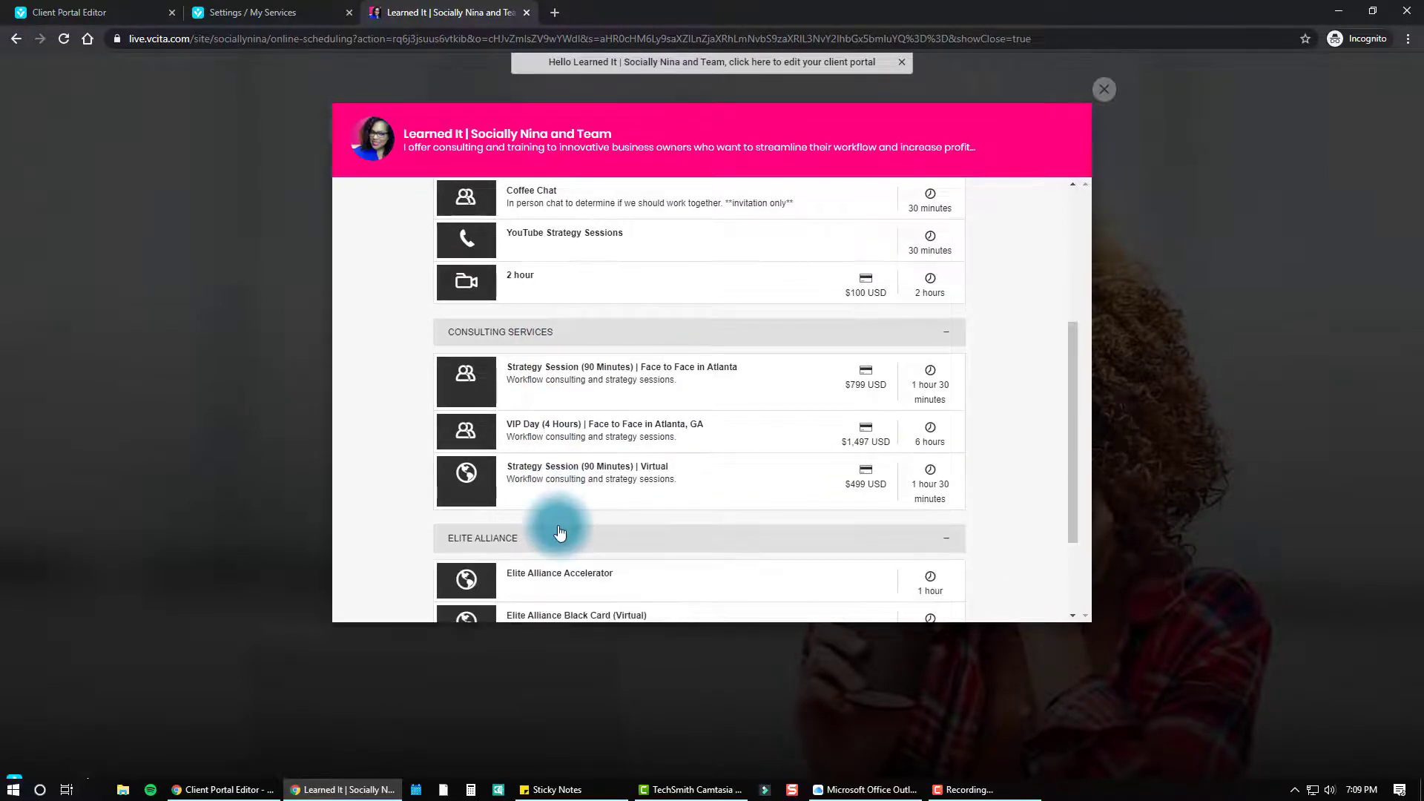
scroll(556, 512, "down", 2)
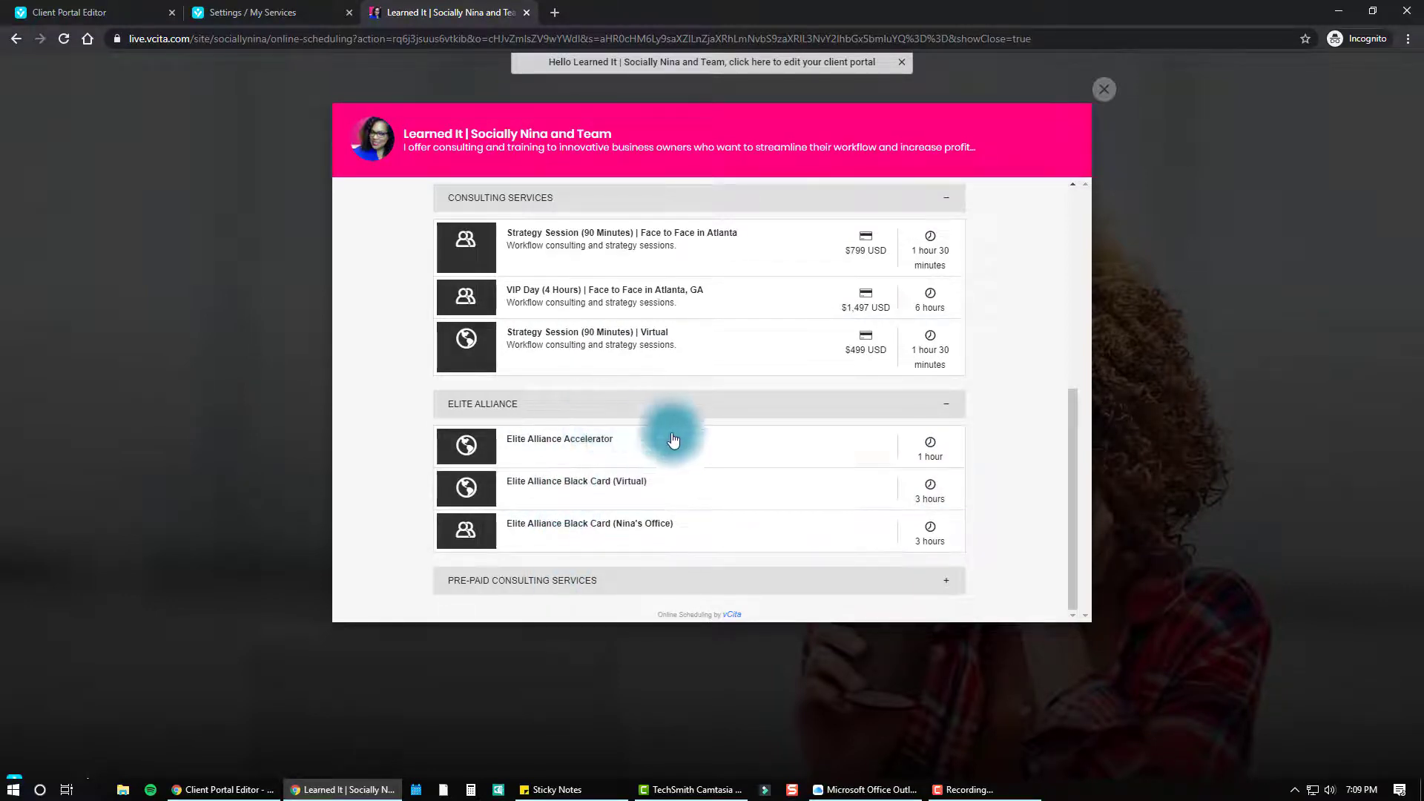
left_click(962, 582)
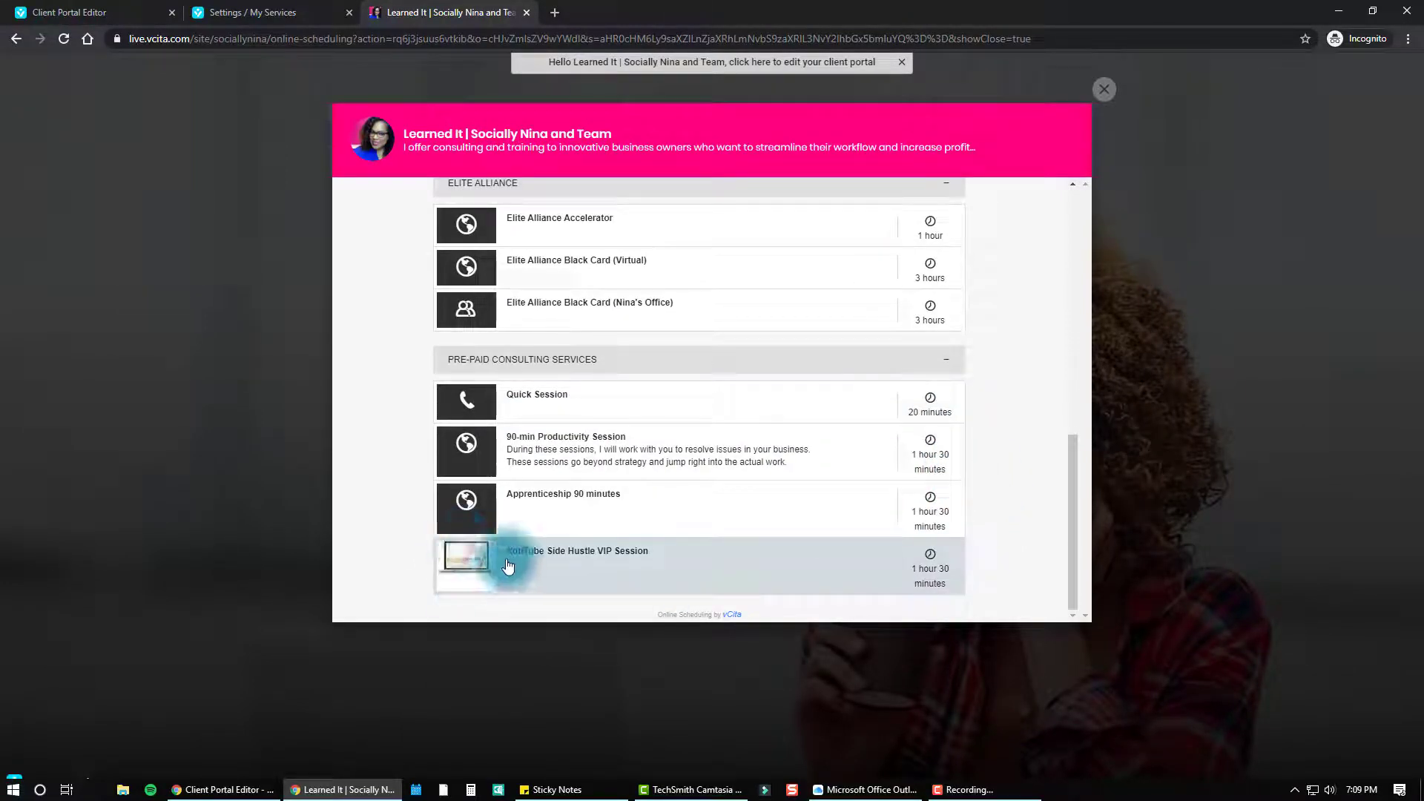
scroll(768, 481, "up", 1)
scroll(768, 478, "up", 3)
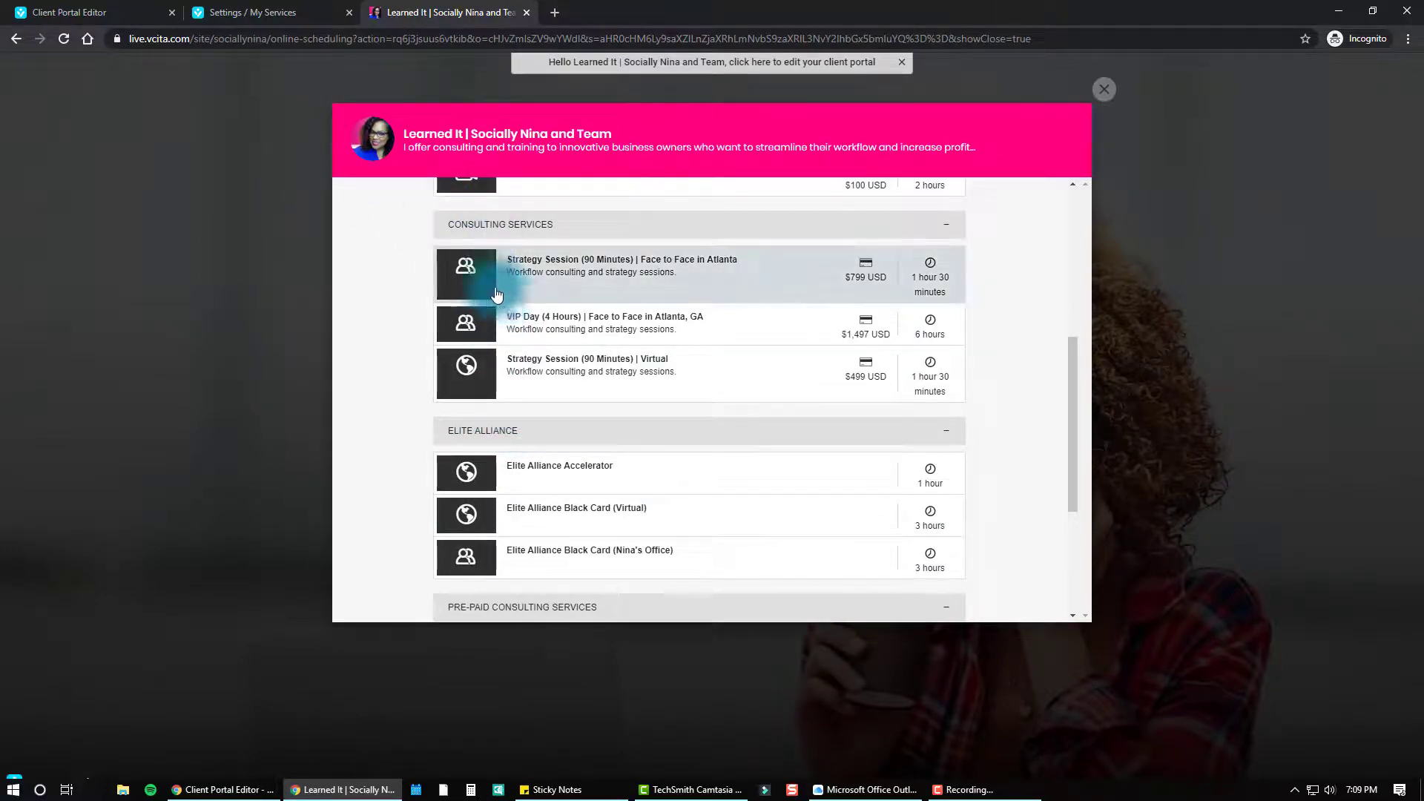
- Return to My Services and start a new 1 on 1 appointment service named "Strategy Session"
left_click(110, 10)
left_click(280, 11)
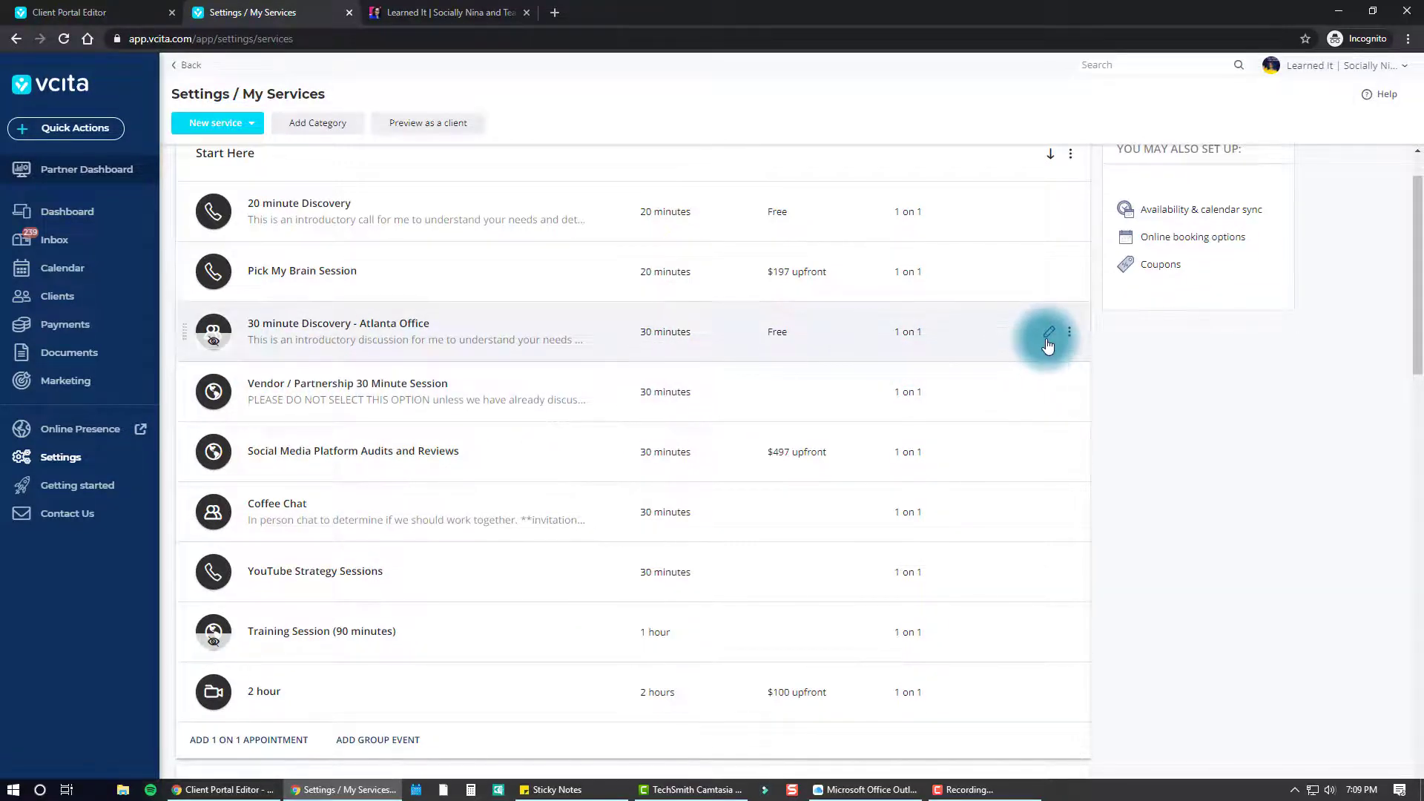
scroll(1047, 341, "up", 1)
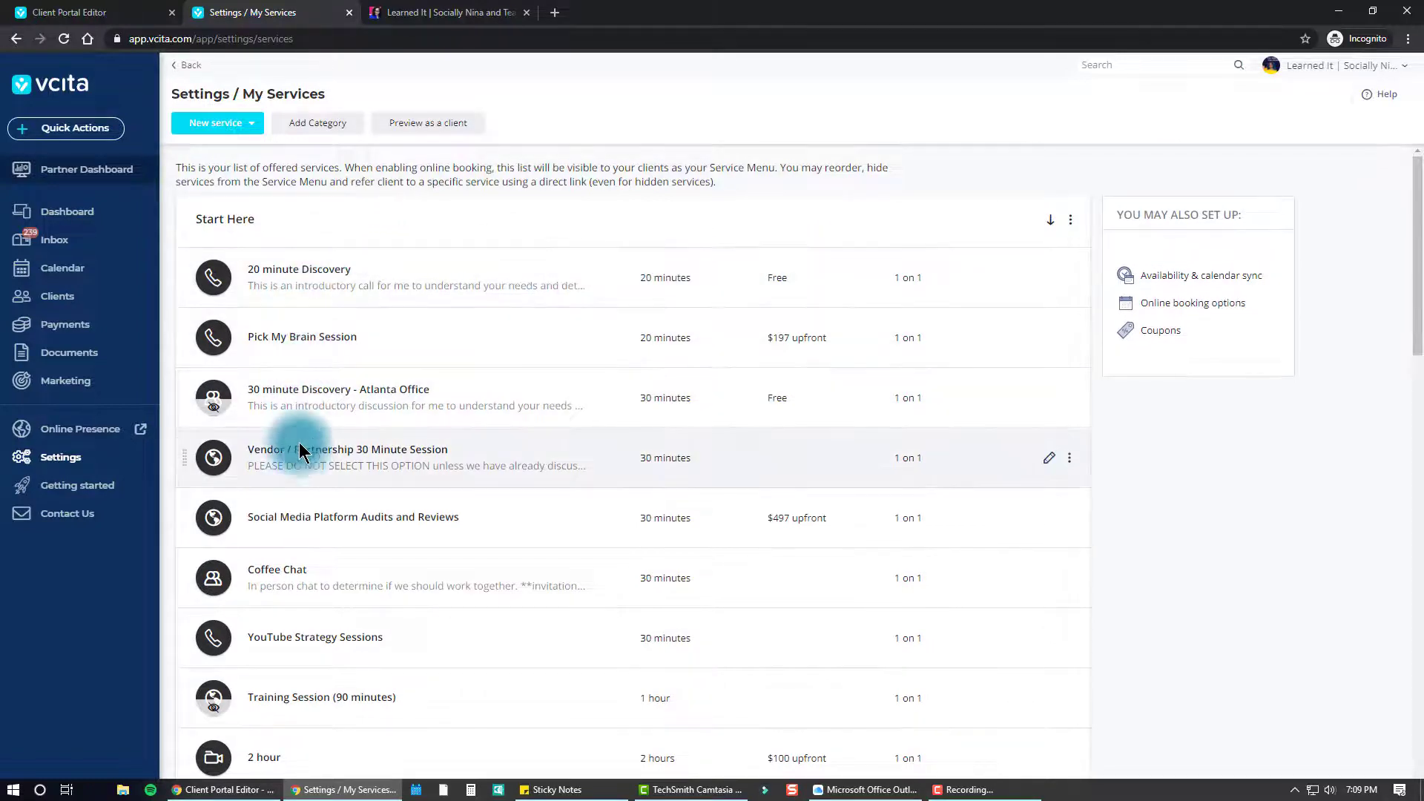
left_click(230, 126)
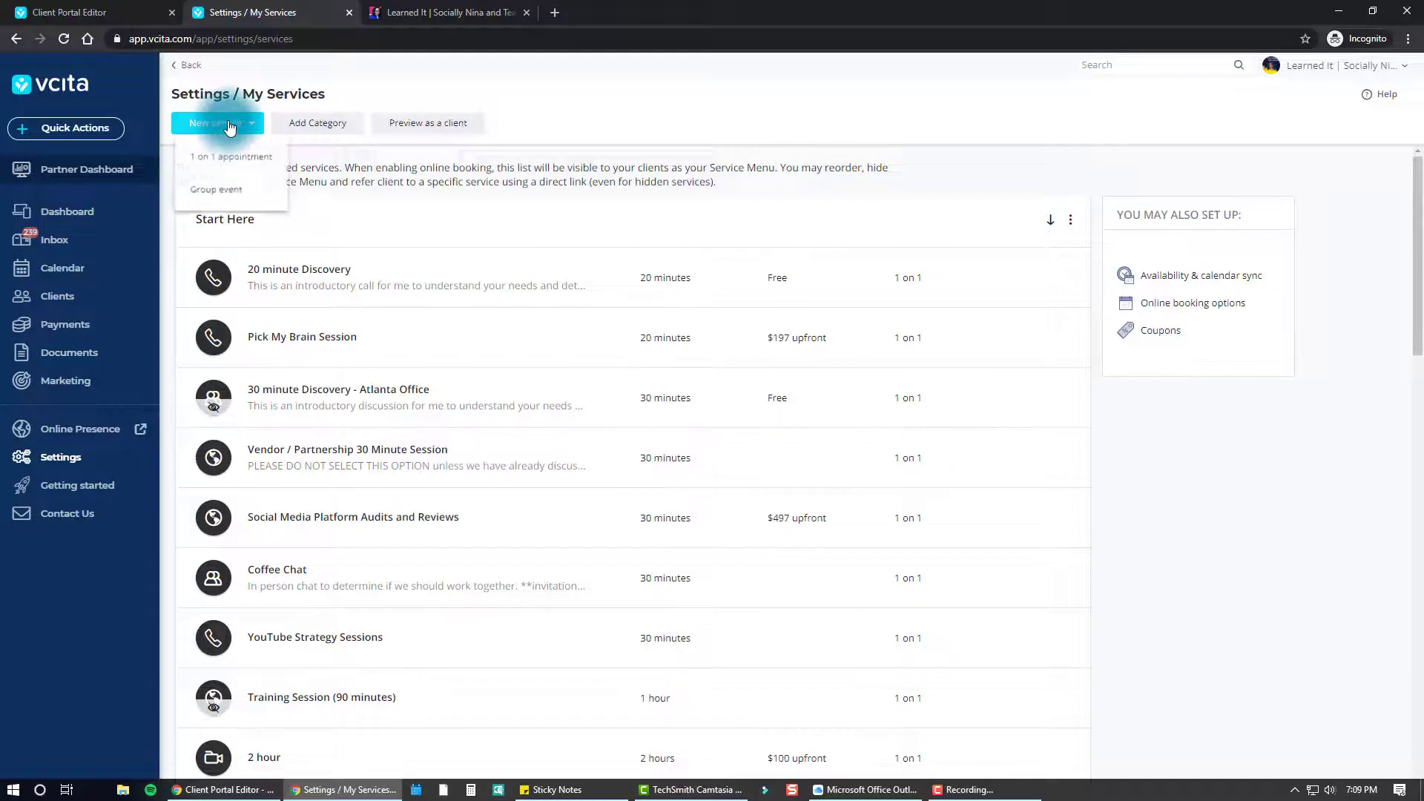
left_click(215, 165)
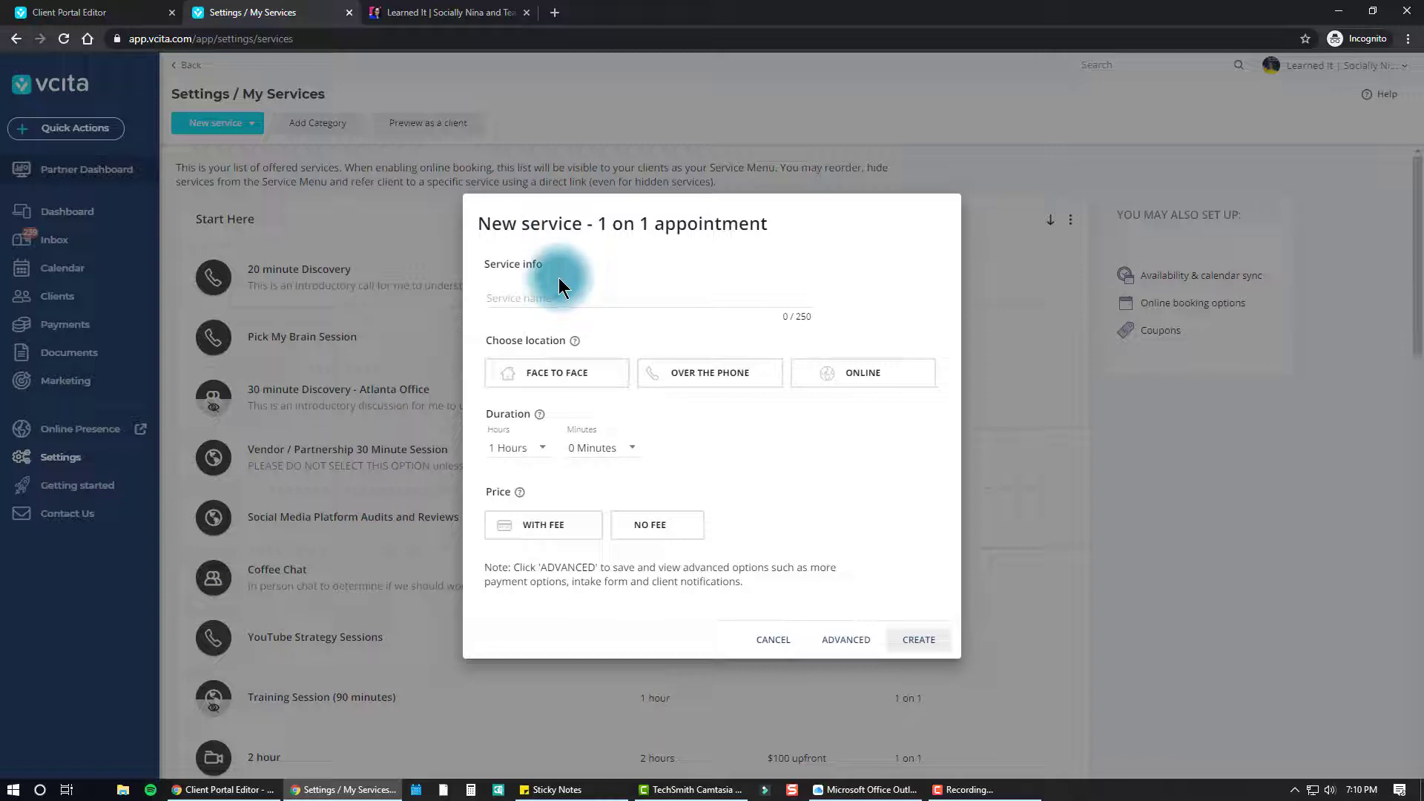
left_click(542, 300)
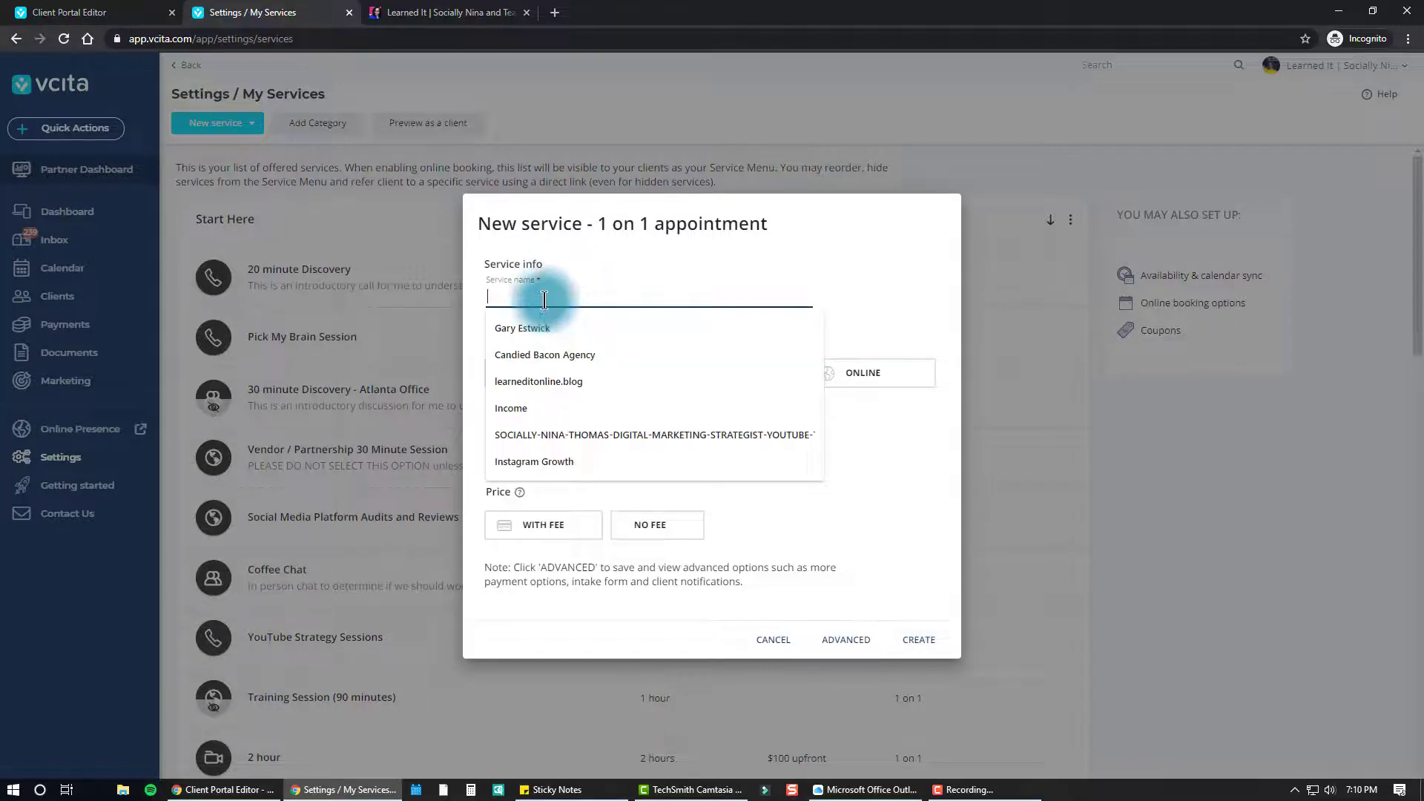
type("Strategy Se")
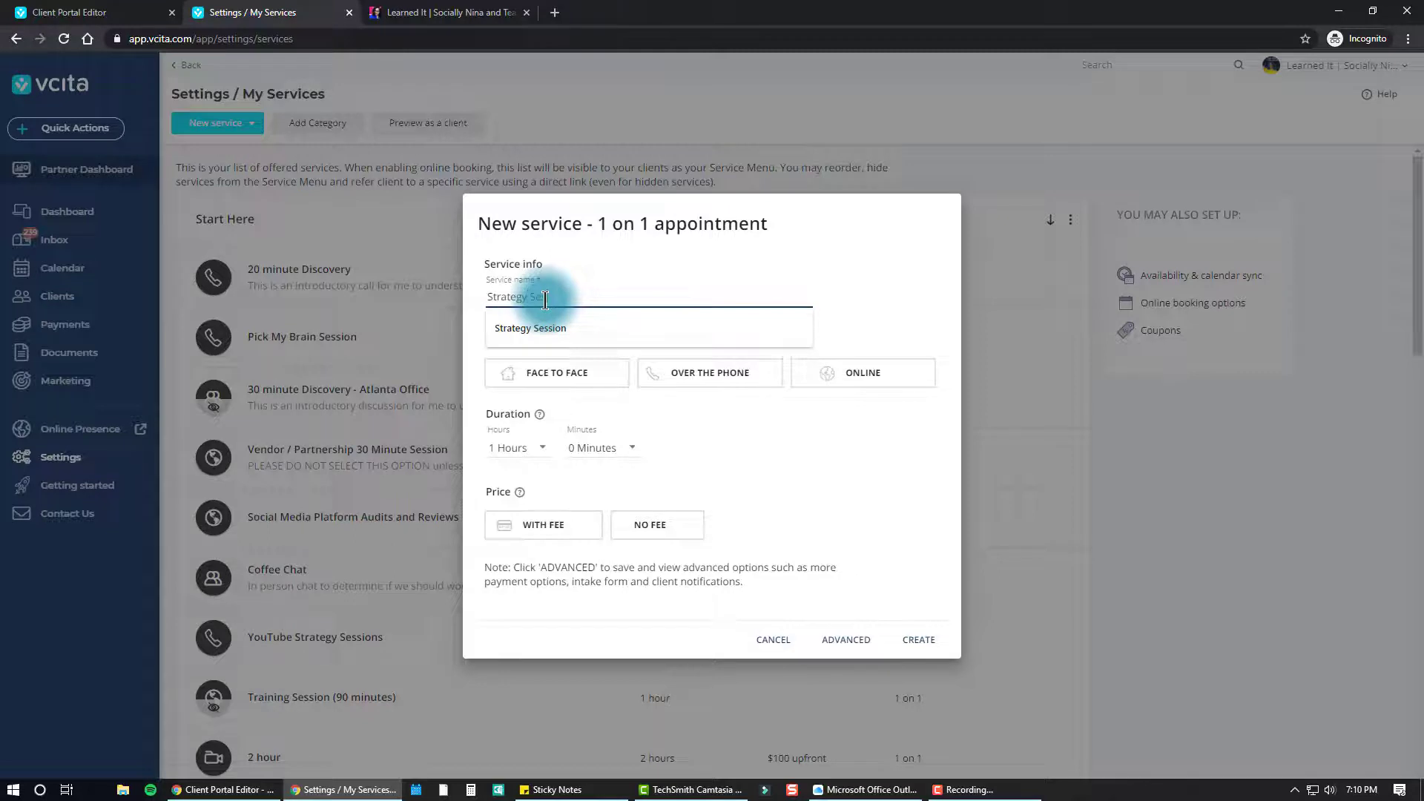
left_click(514, 327)
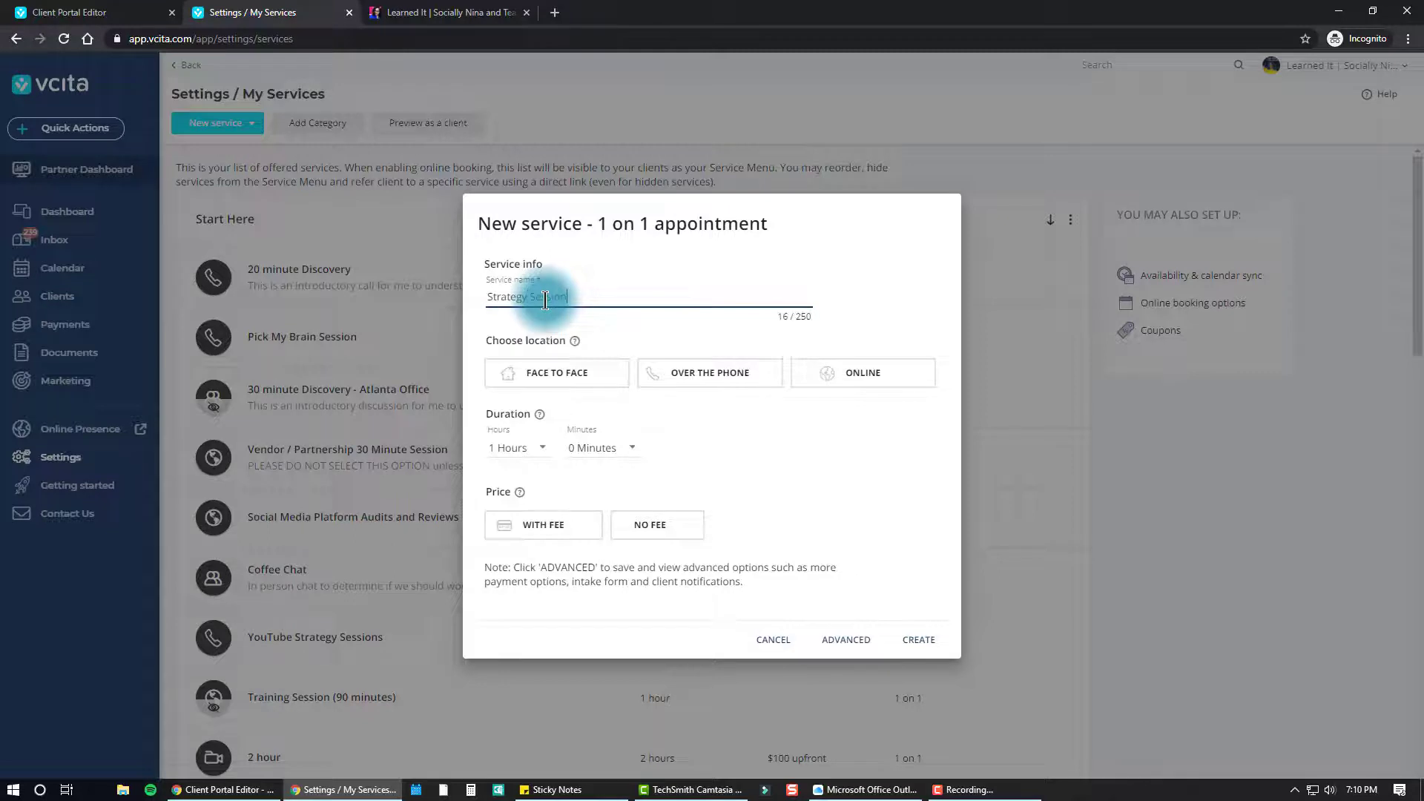
- Set the appointment's location to Online, try the Skype and Other options, and choose Zoom
left_click(812, 377)
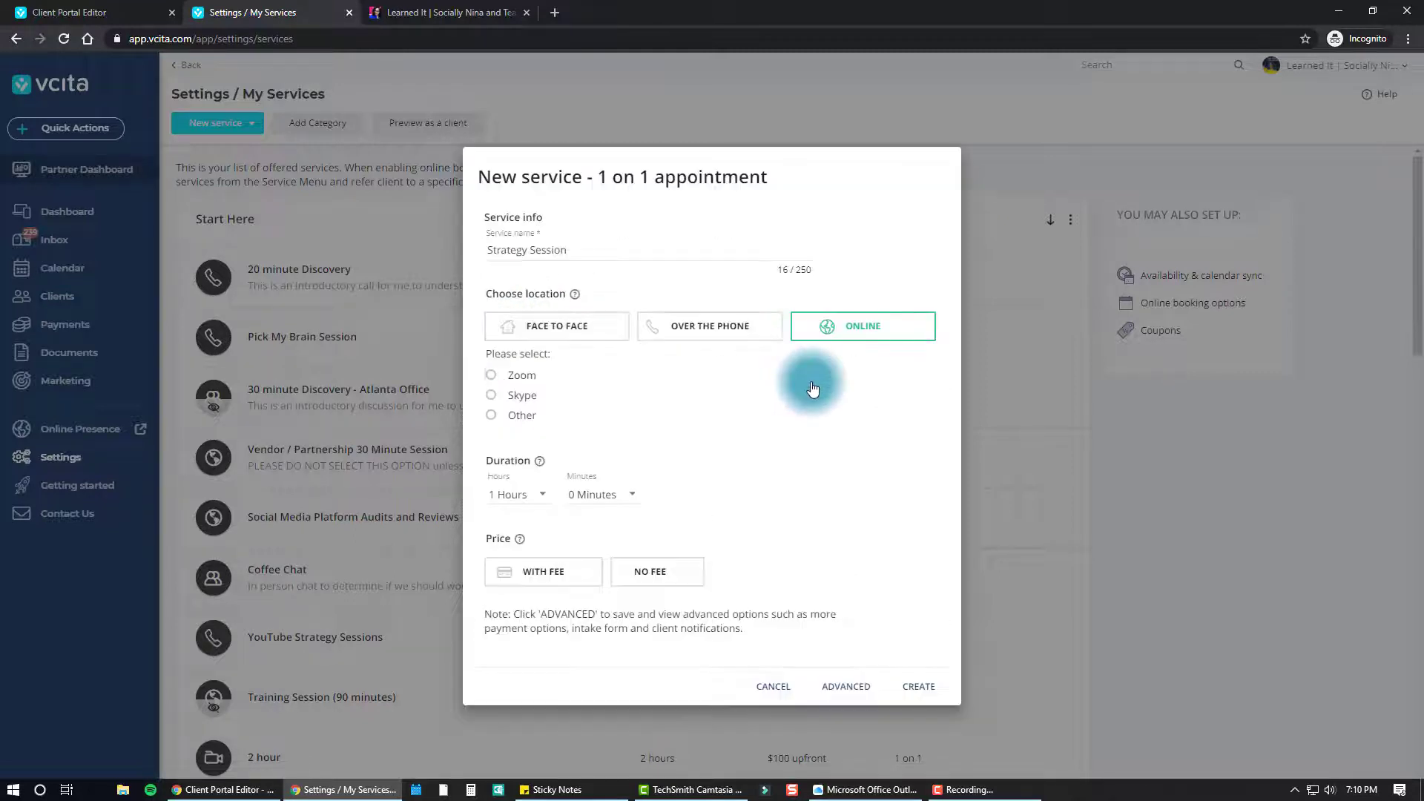
left_click(565, 384)
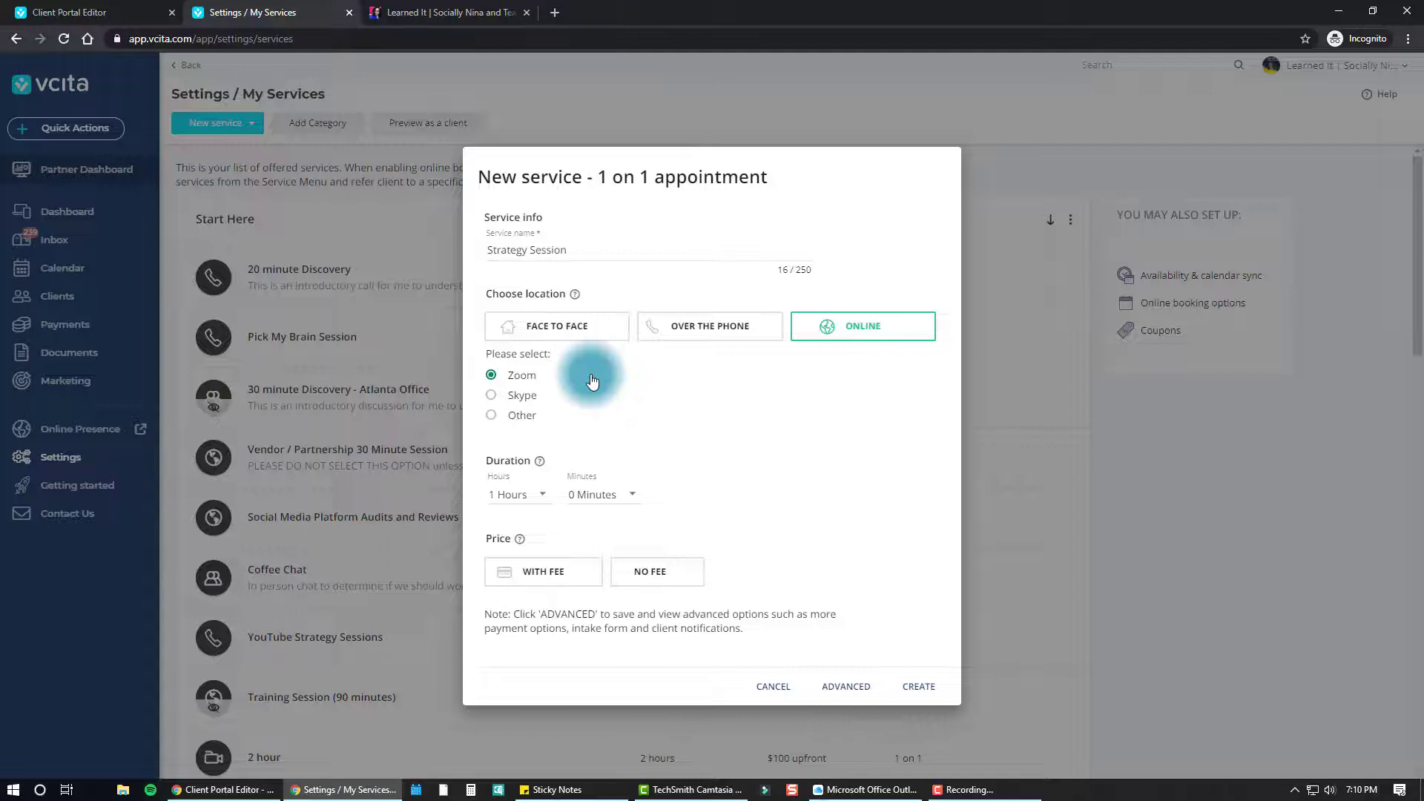
left_click(492, 394)
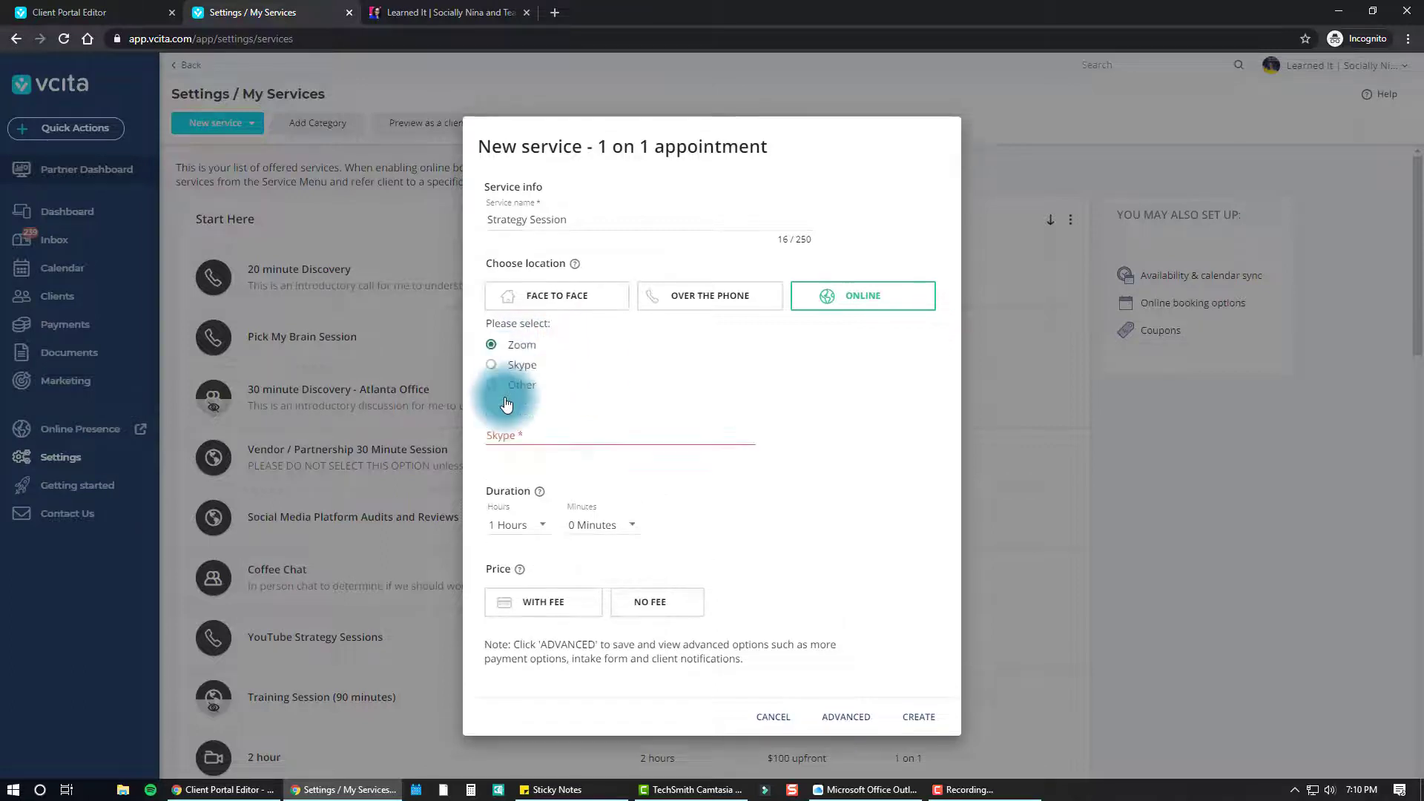
left_click(491, 383)
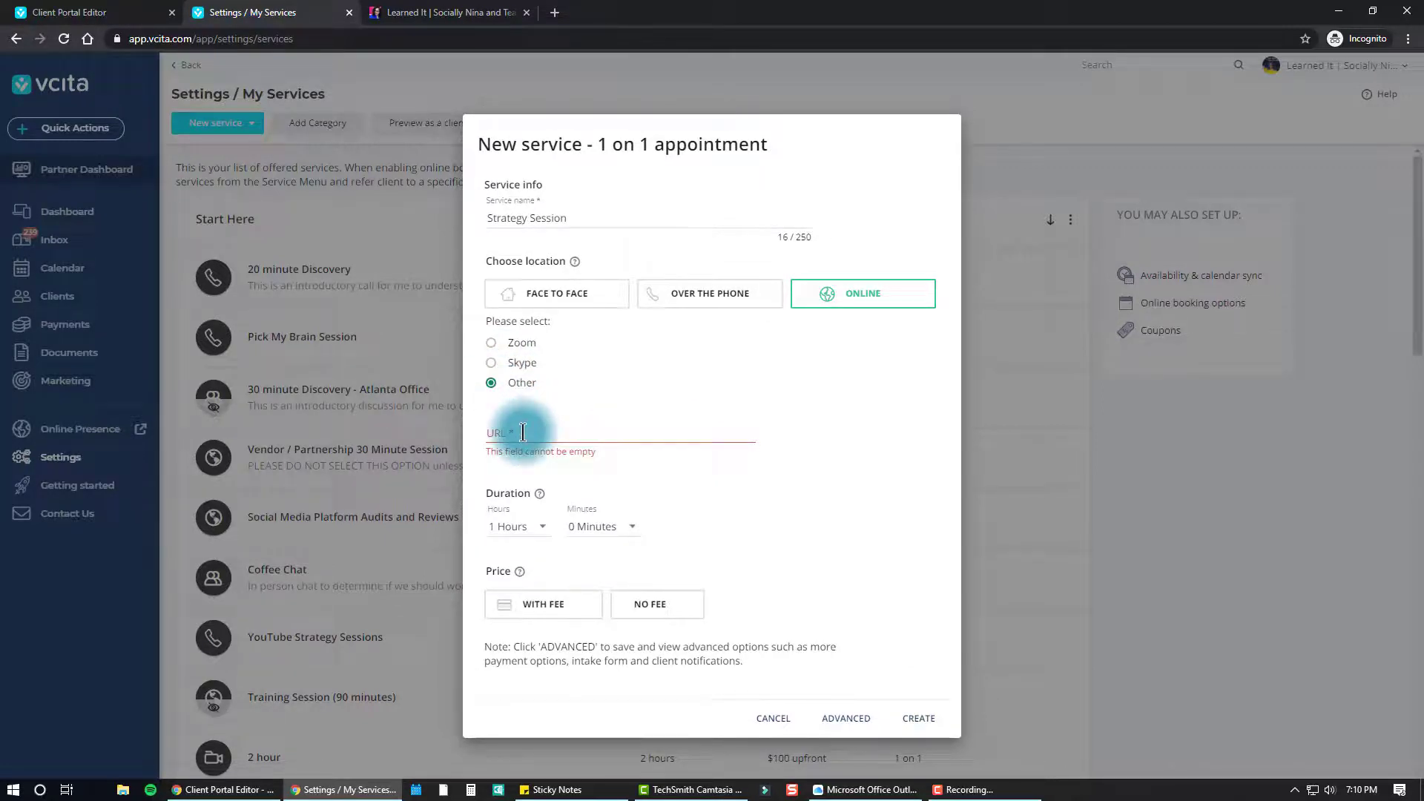
double_click(491, 343)
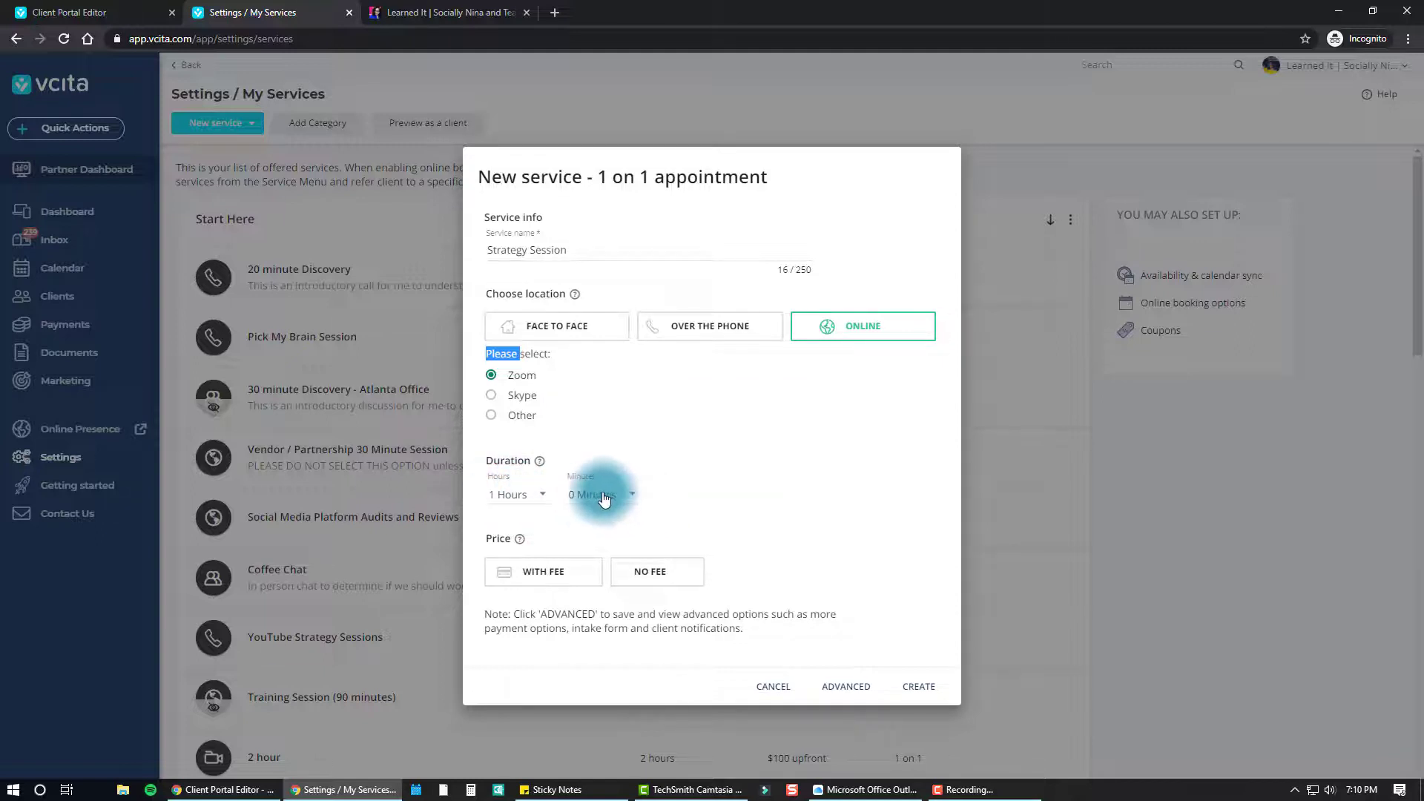
- Try charging a fee for the service with a price of 500.00 USD
left_click(538, 576)
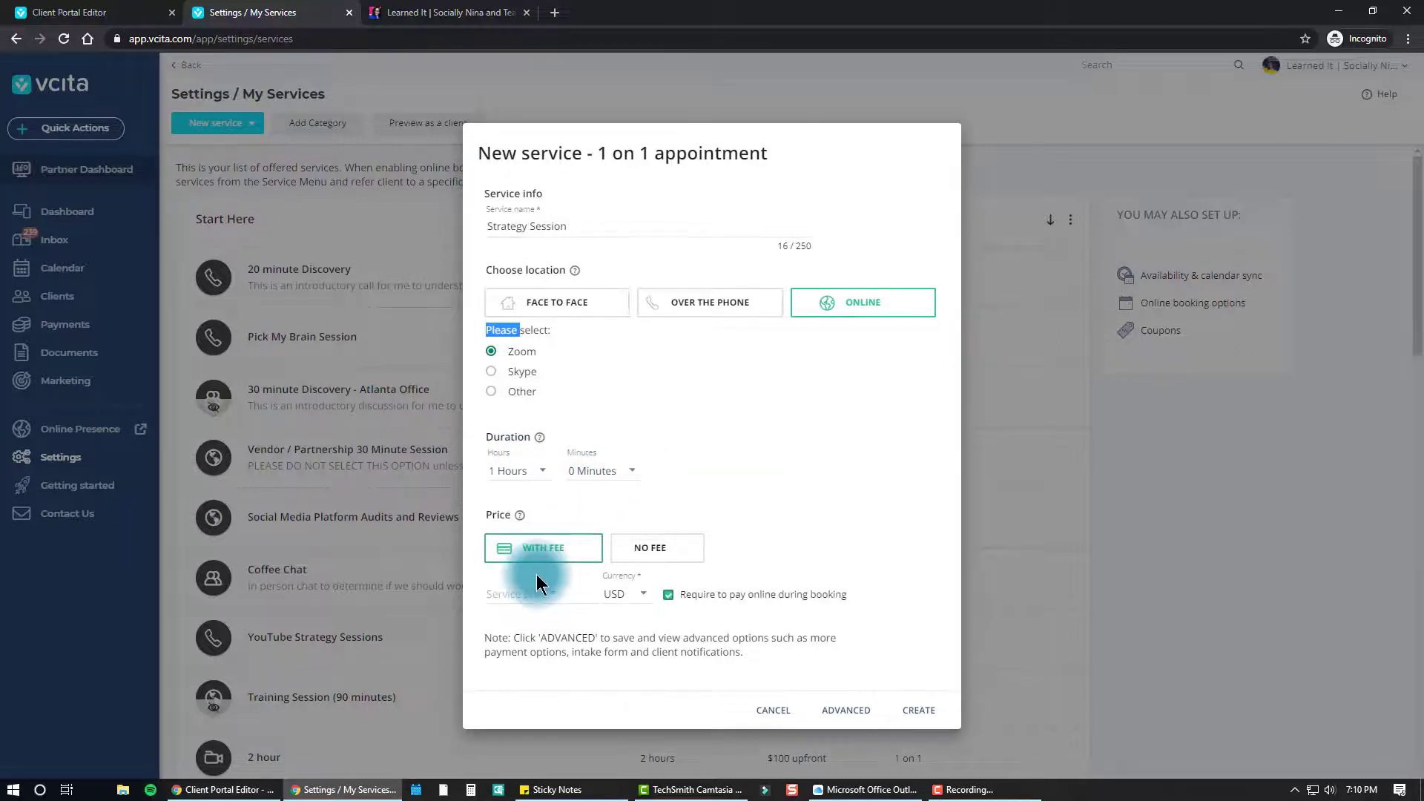
left_click(536, 593)
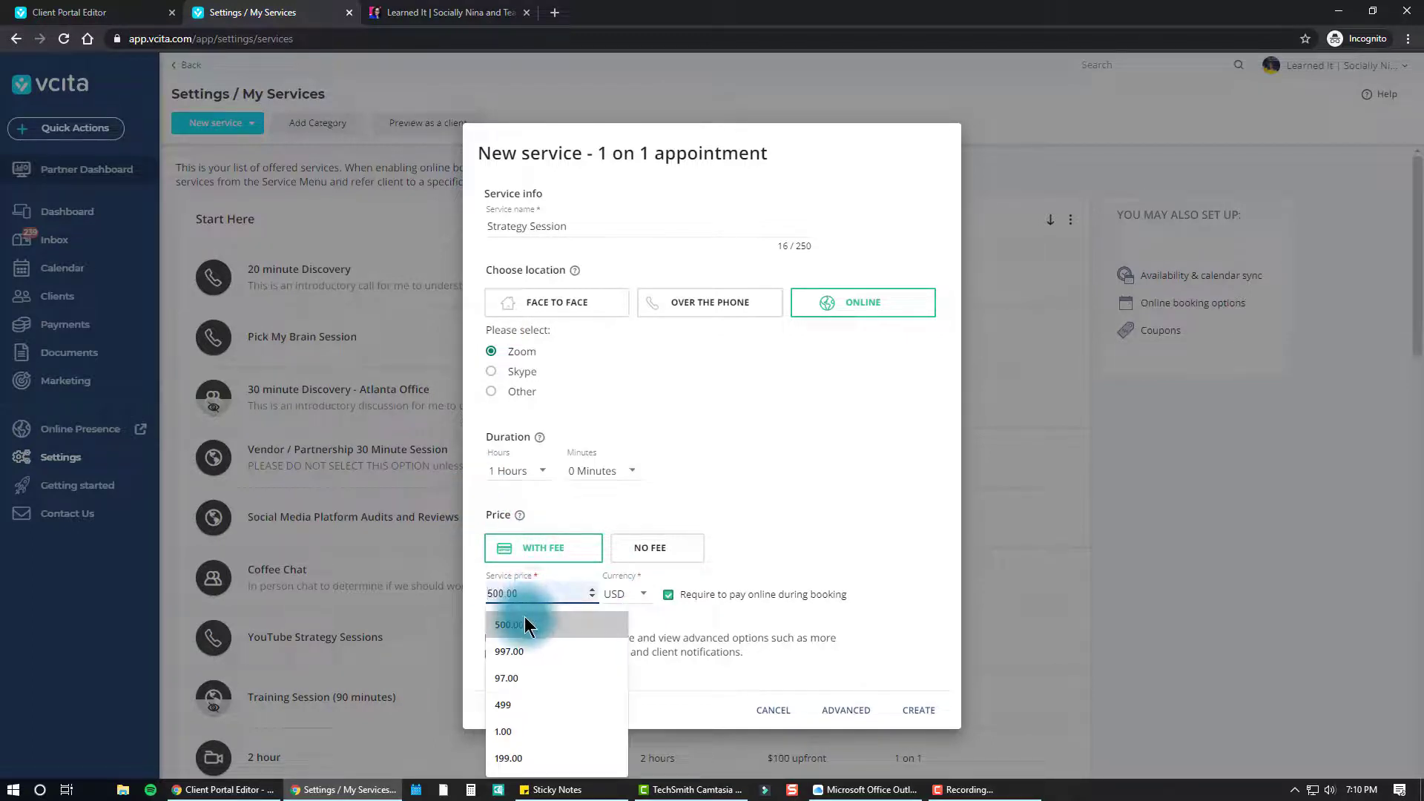
left_click(525, 625)
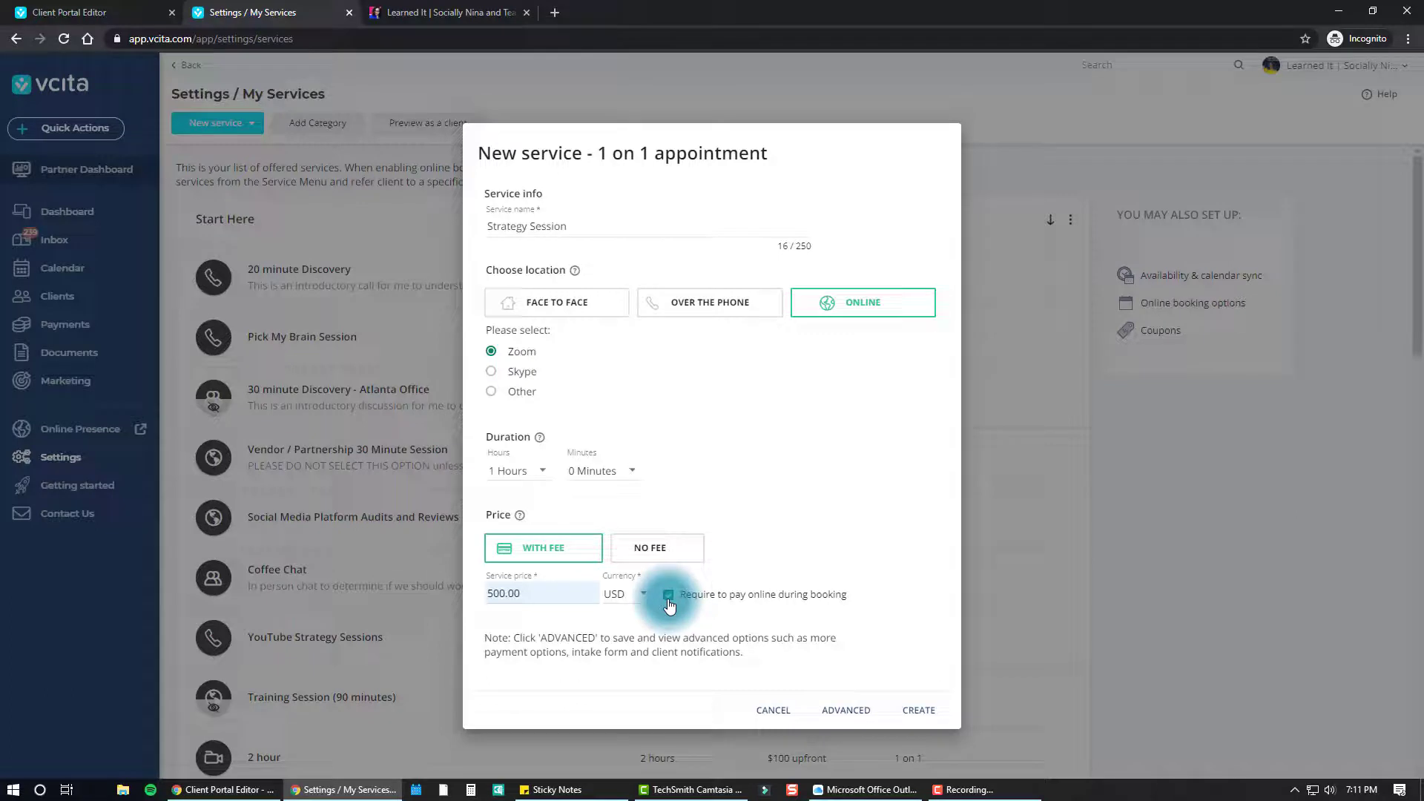
- Set the service to No Fee and save it to open its advanced options
left_click(646, 559)
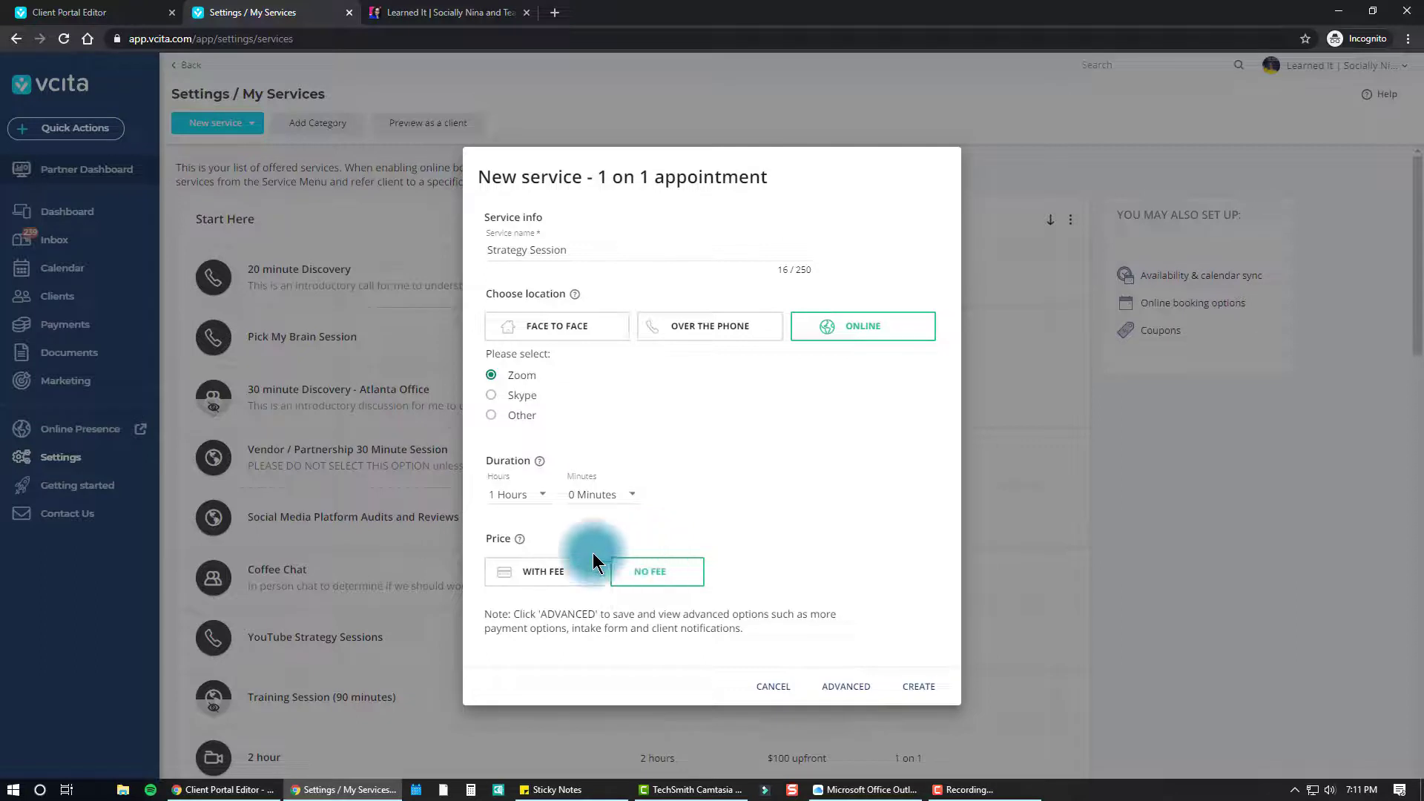
left_click(852, 688)
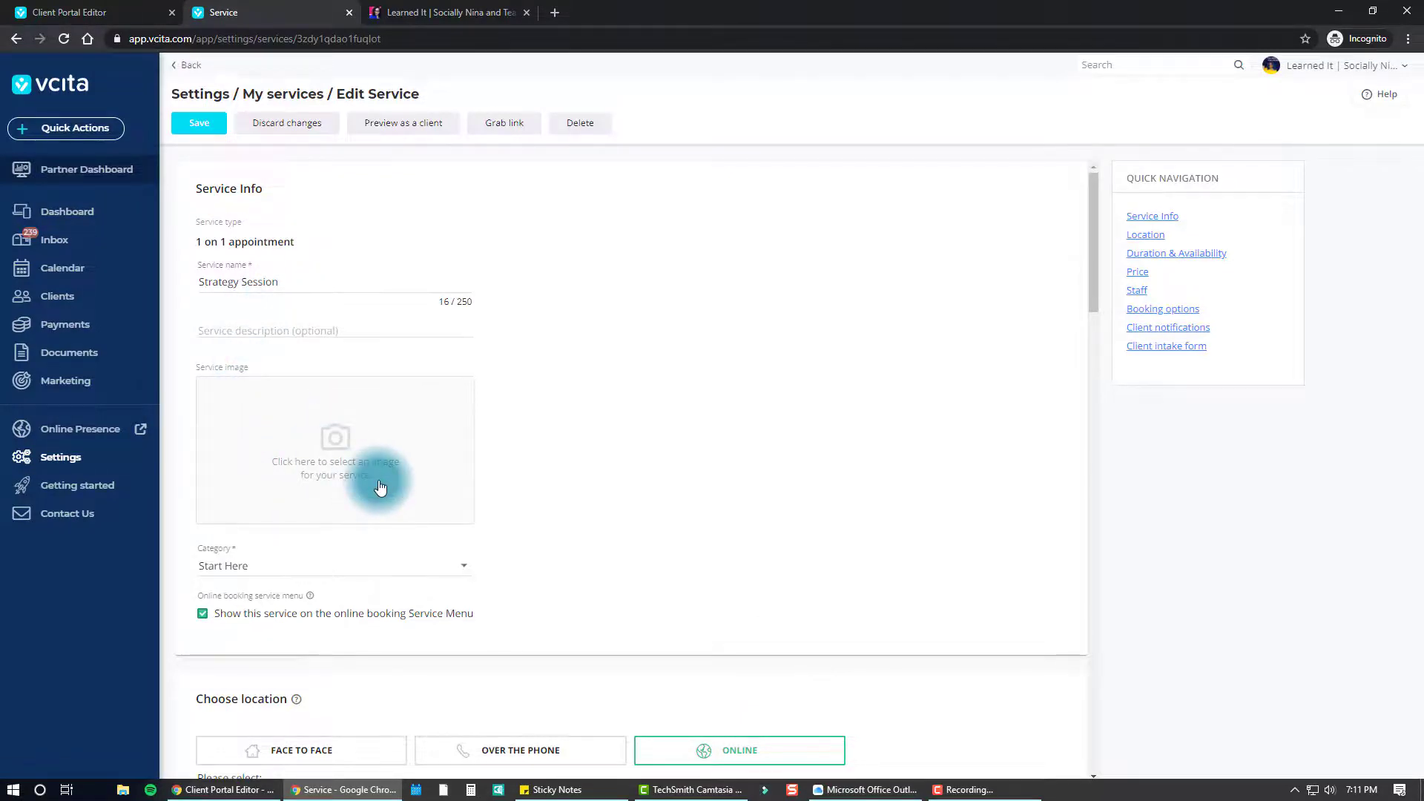
- Check how a service image looks in the Pre-paid Consulting Services list on the client portal, and return to the service being edited
left_click(452, 12)
scroll(653, 519, "down", 4)
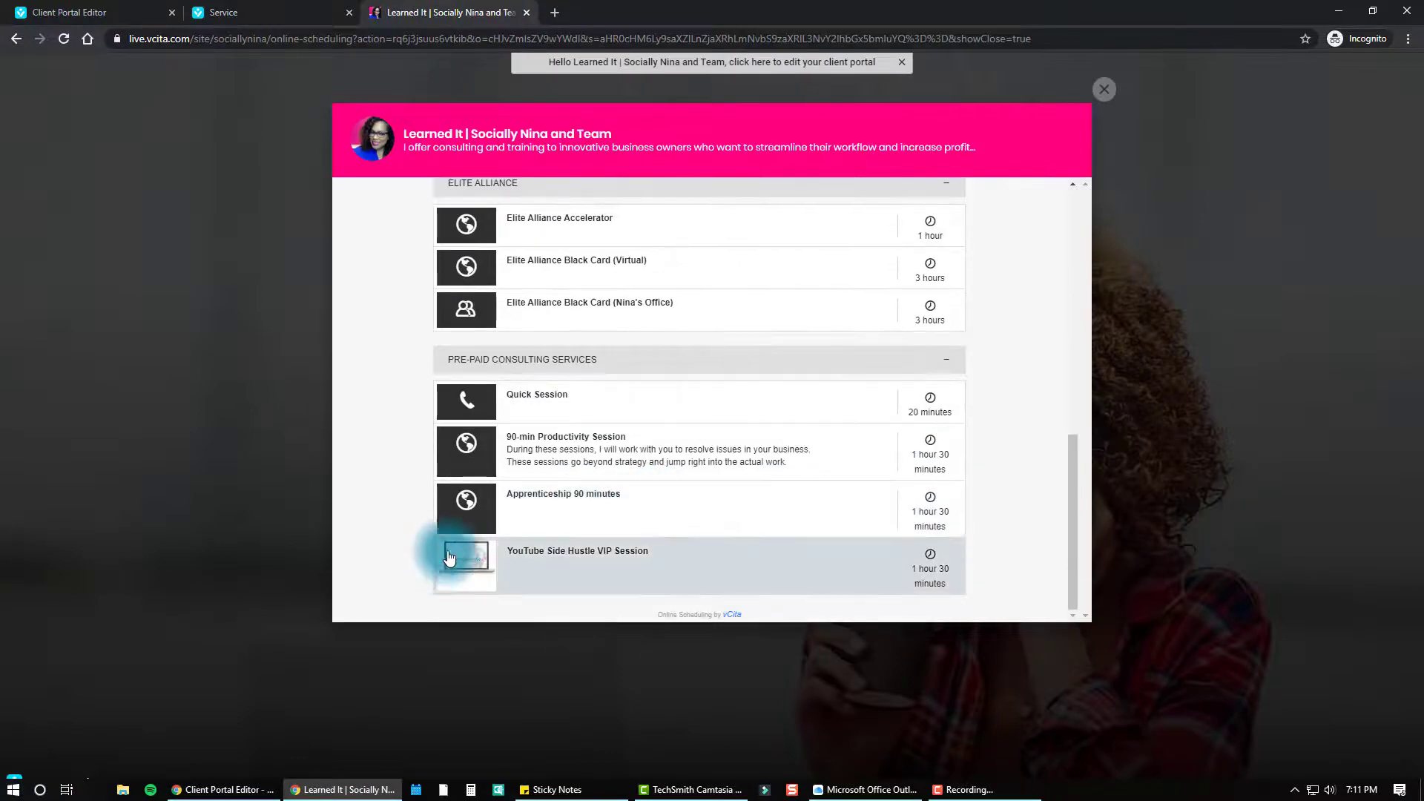
left_click(235, 9)
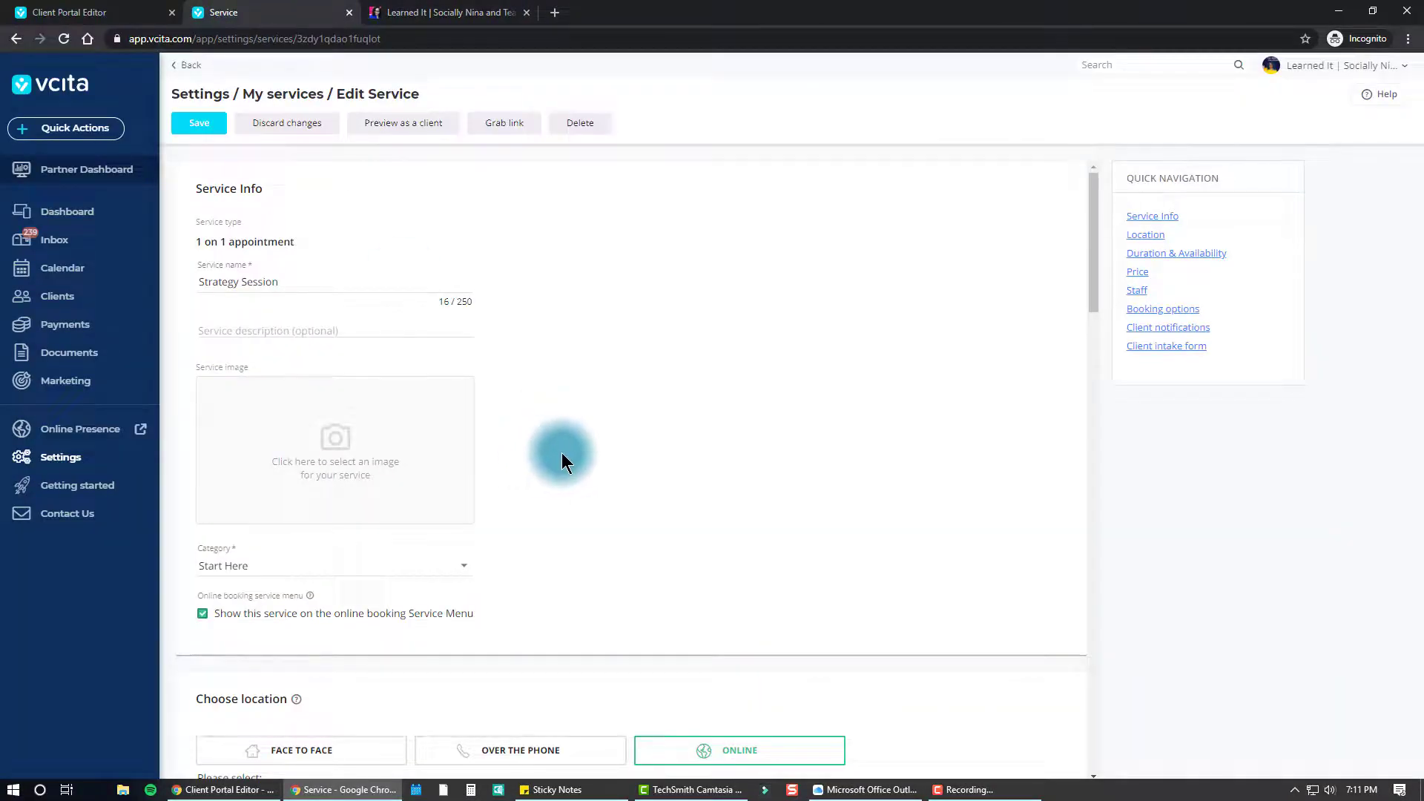
- Look at the new category dialog without adding one, and assign the service to the Pre-paid Consulting Services category
scroll(562, 454, "down", 2)
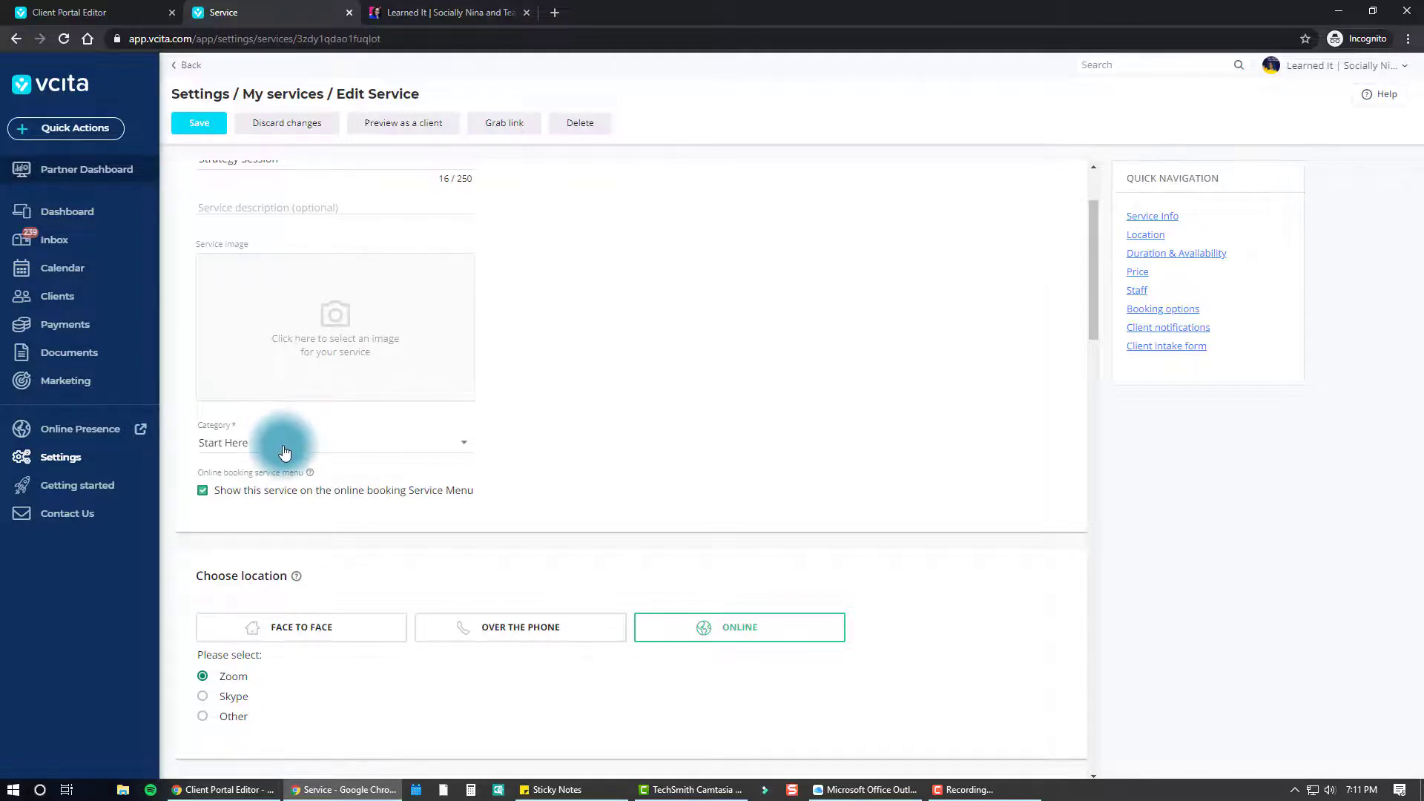
left_click(283, 449)
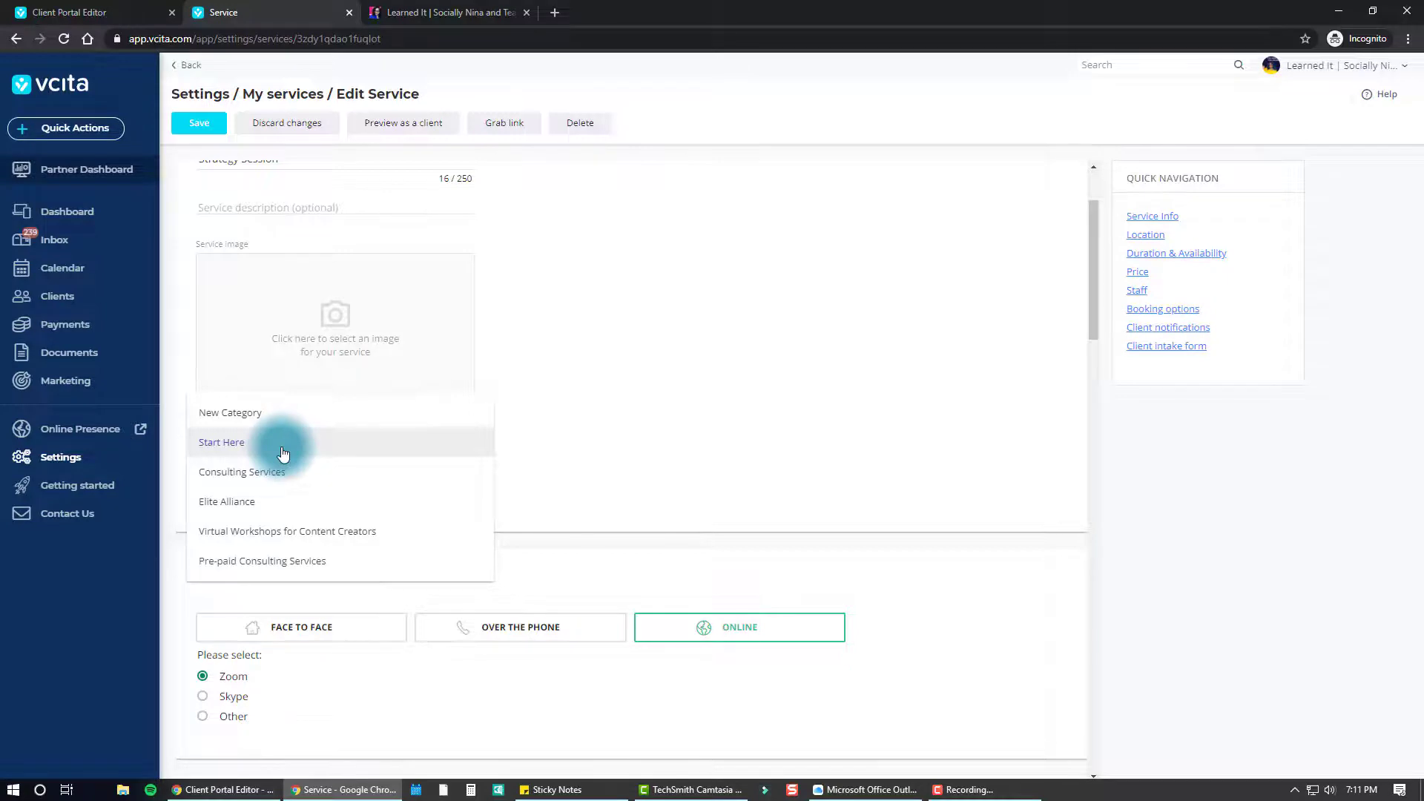
left_click(218, 420)
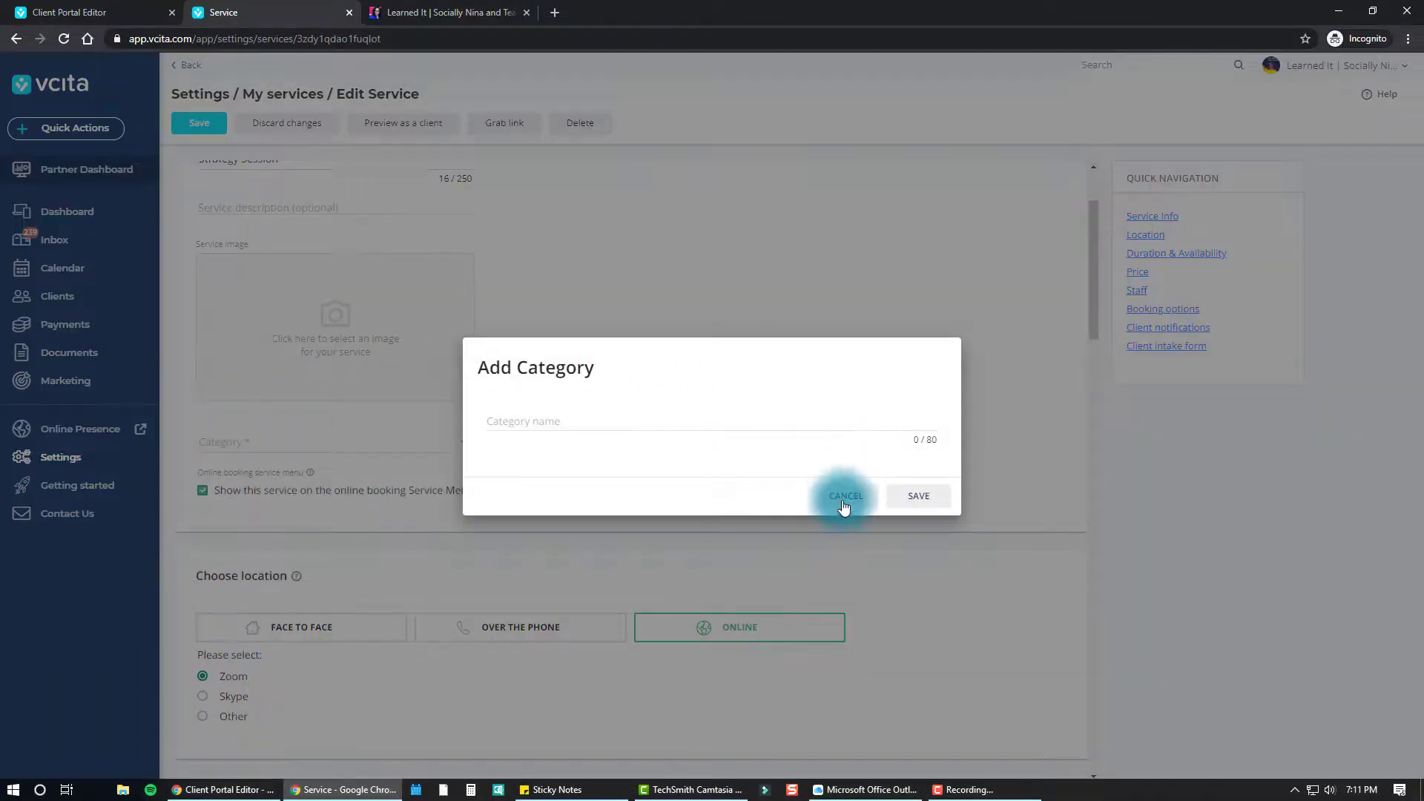
left_click(844, 495)
left_click(314, 443)
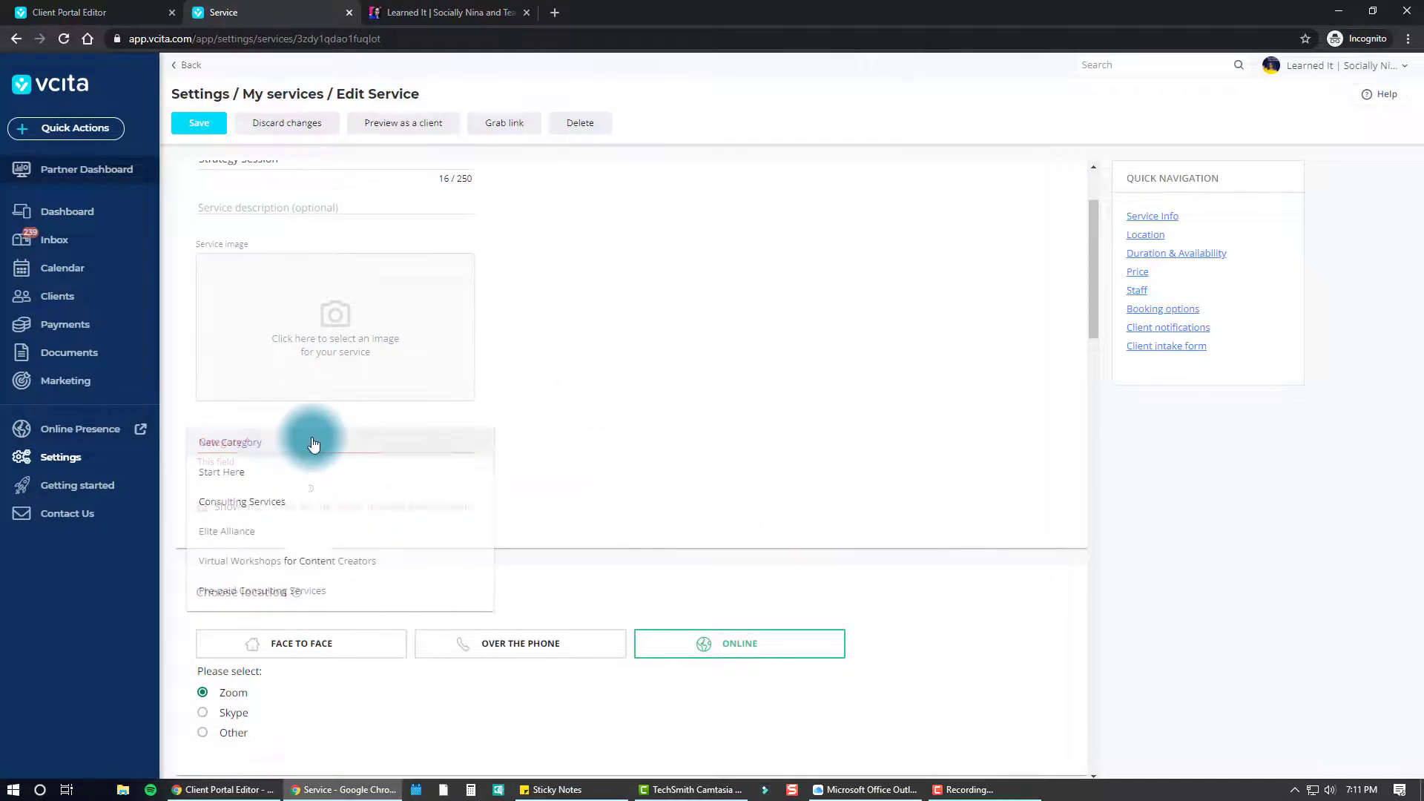
left_click(271, 590)
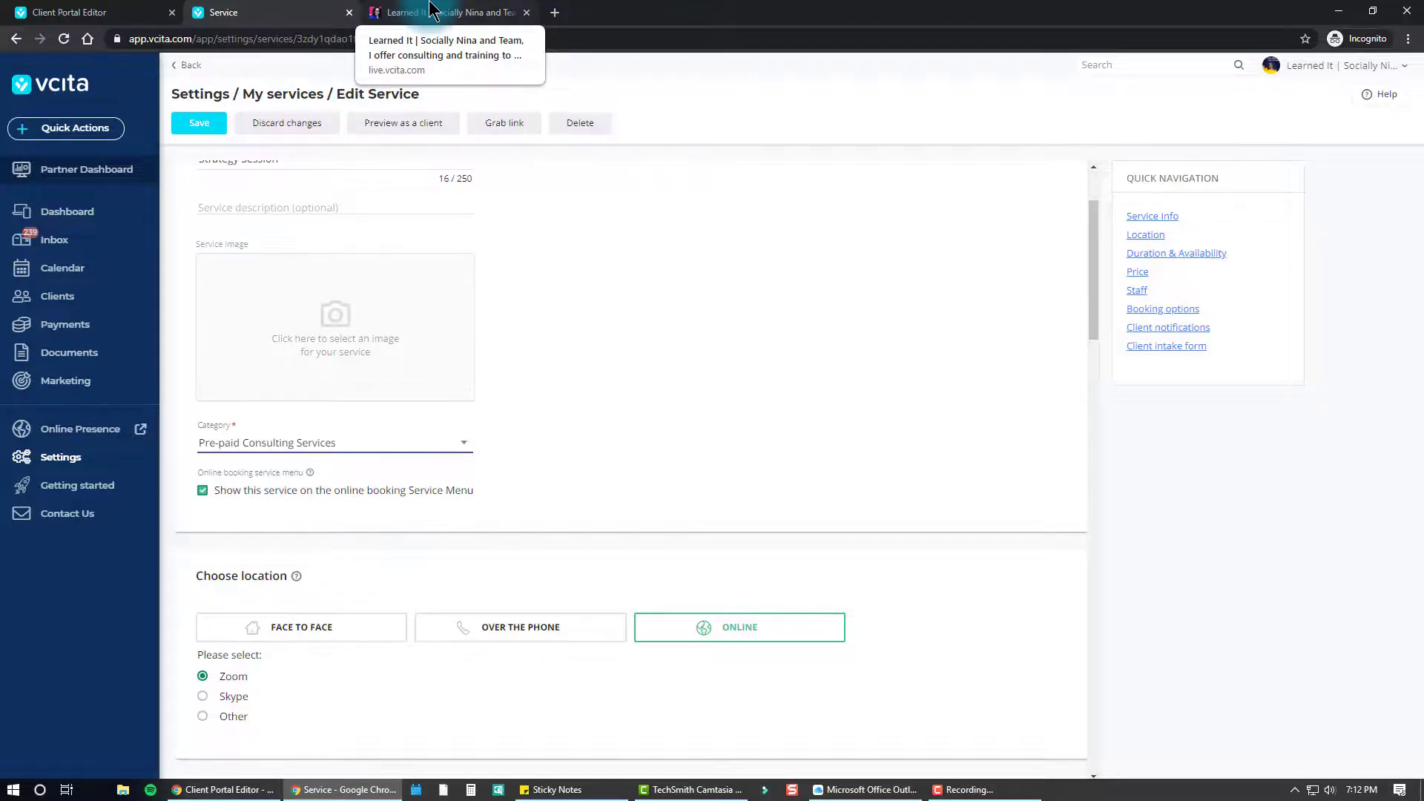
left_click(203, 491)
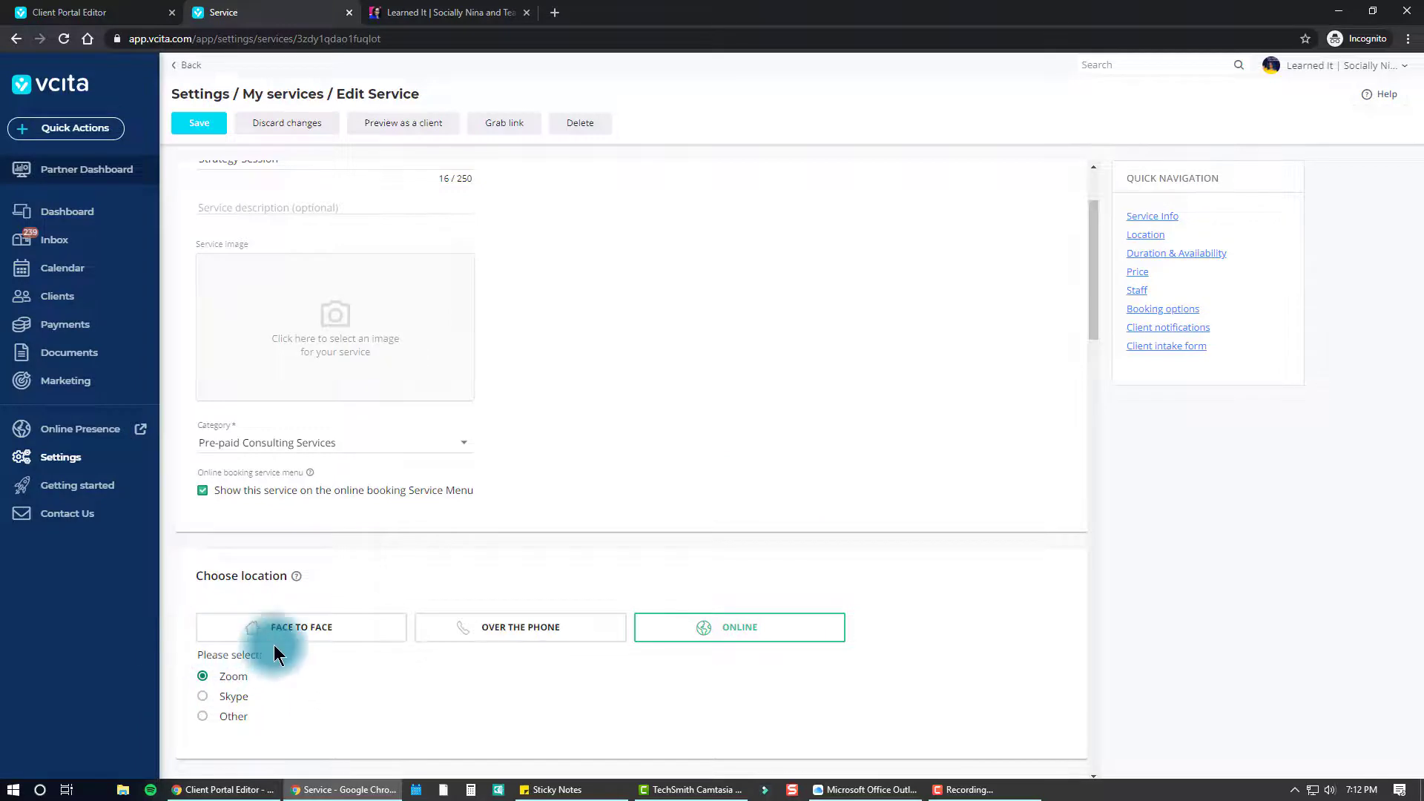
- Give the service different availability from regular business hours, closing Monday, Wednesday and Thursday so only Tuesday stays open
scroll(445, 682, "down", 10)
scroll(447, 682, "up", 3)
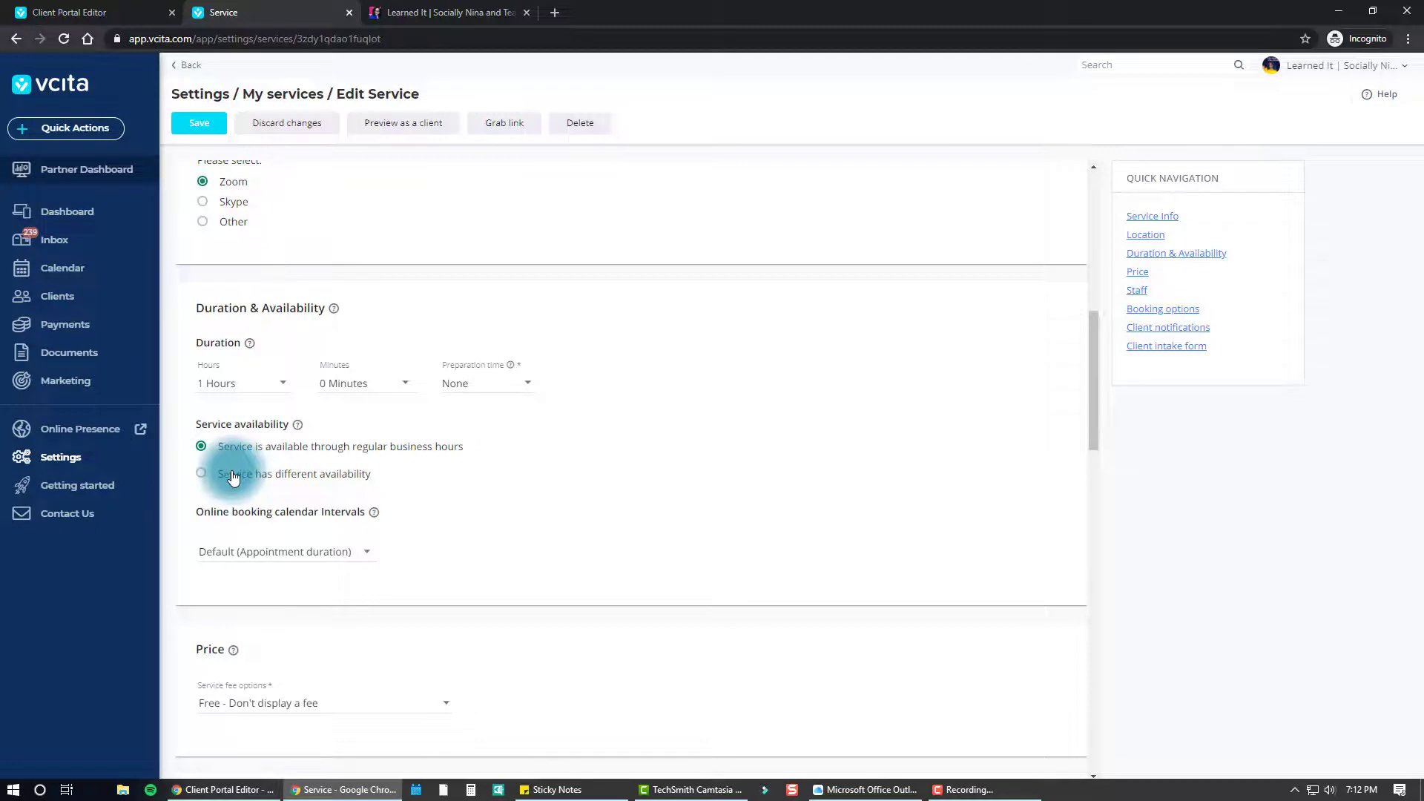
left_click(203, 475)
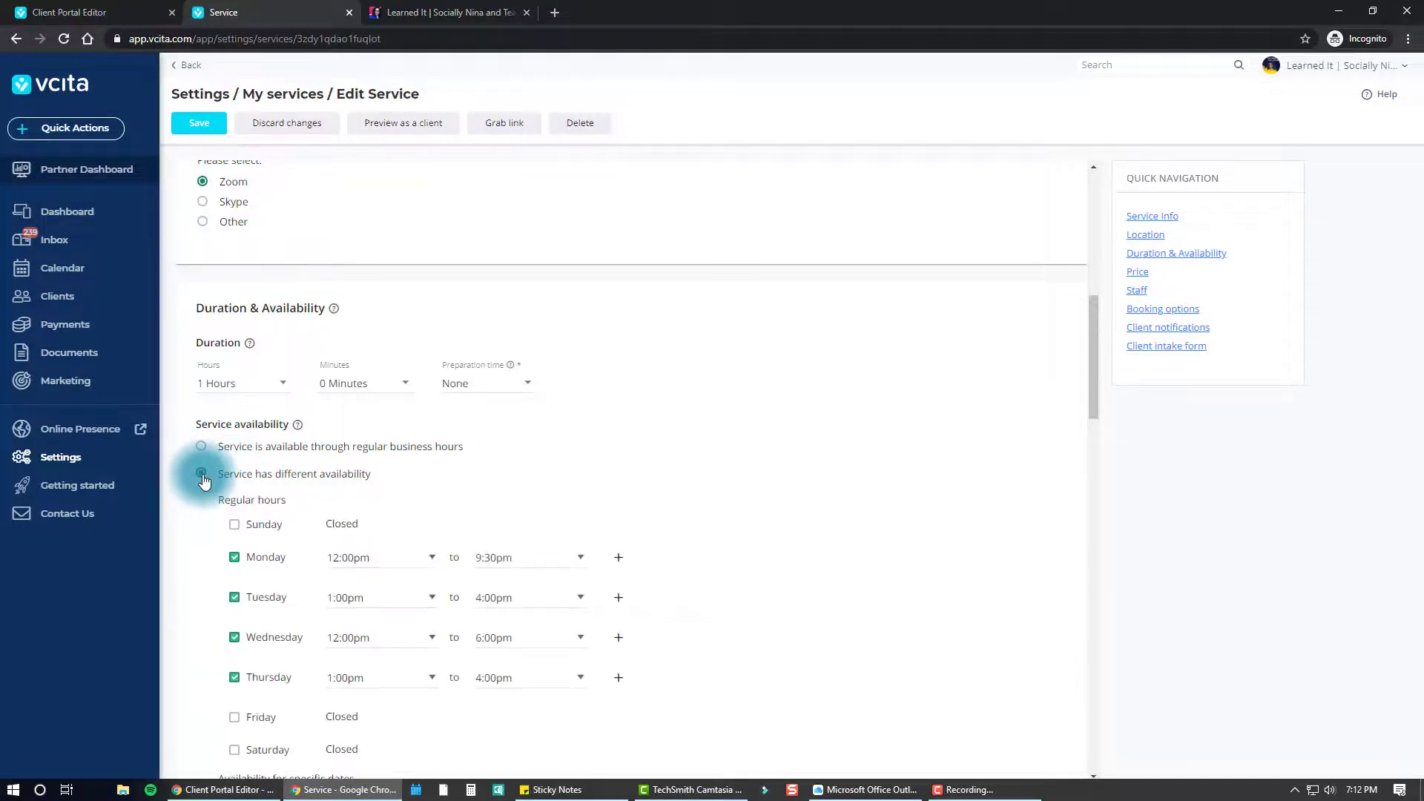
scroll(343, 508, "down", 3)
left_click(235, 311)
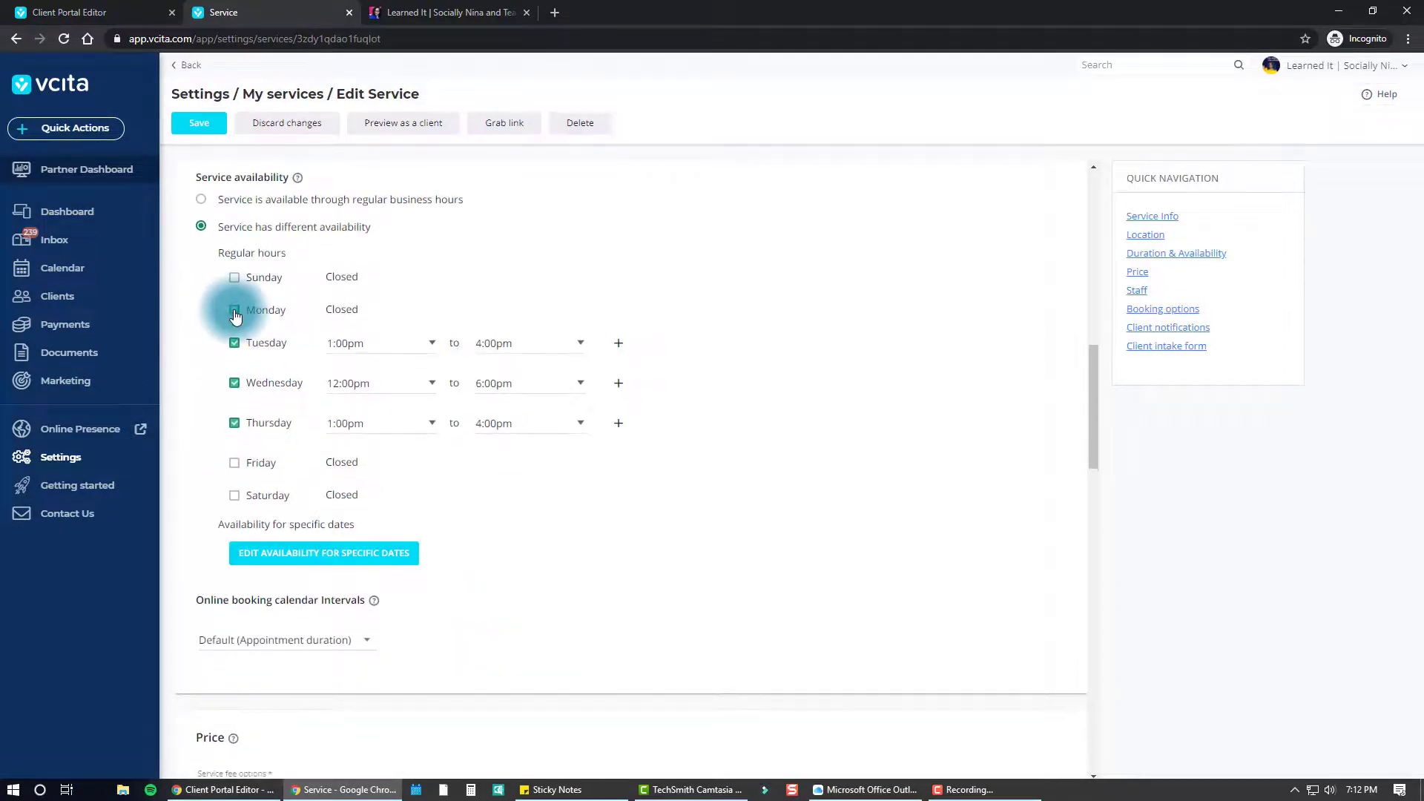
left_click(234, 383)
left_click(236, 415)
left_click(236, 415)
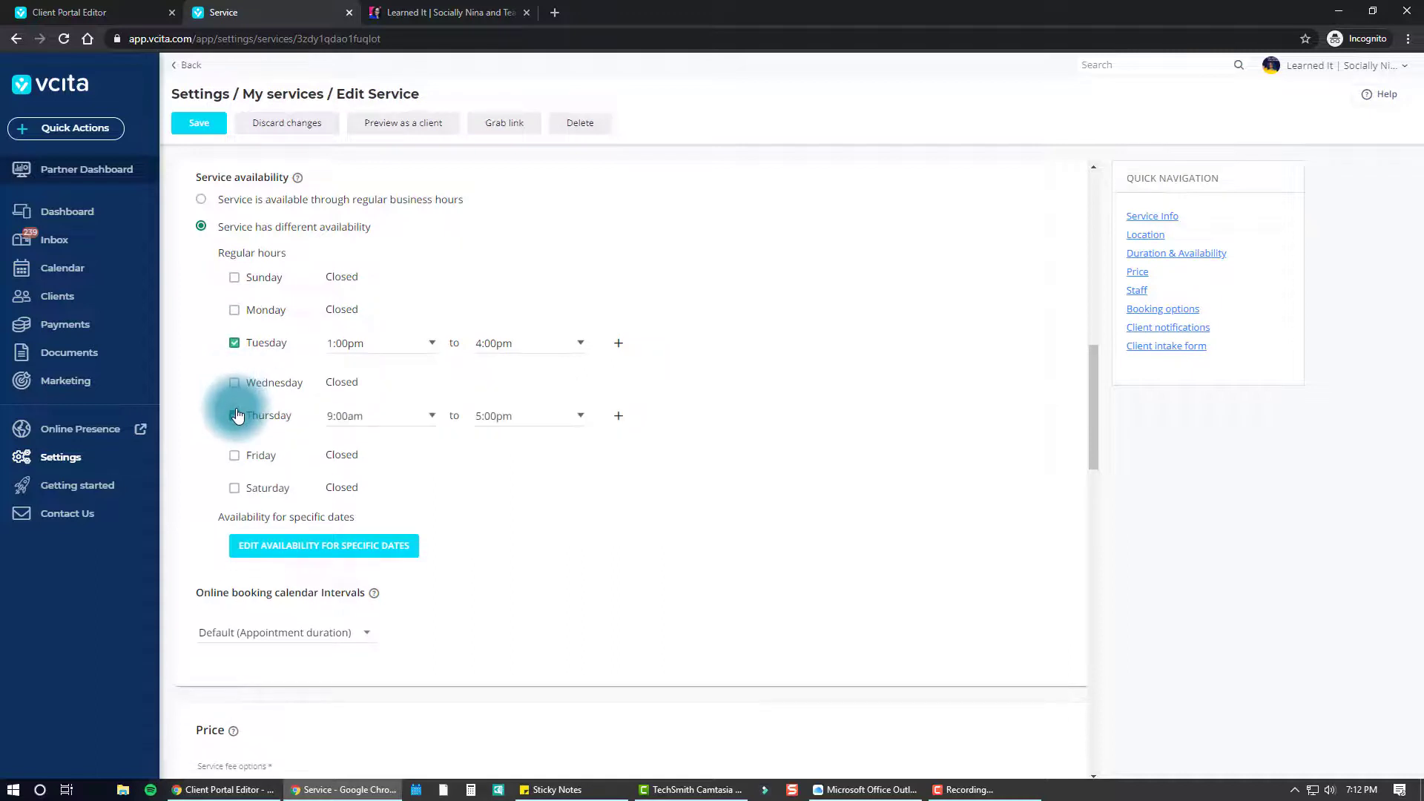
left_click(235, 415)
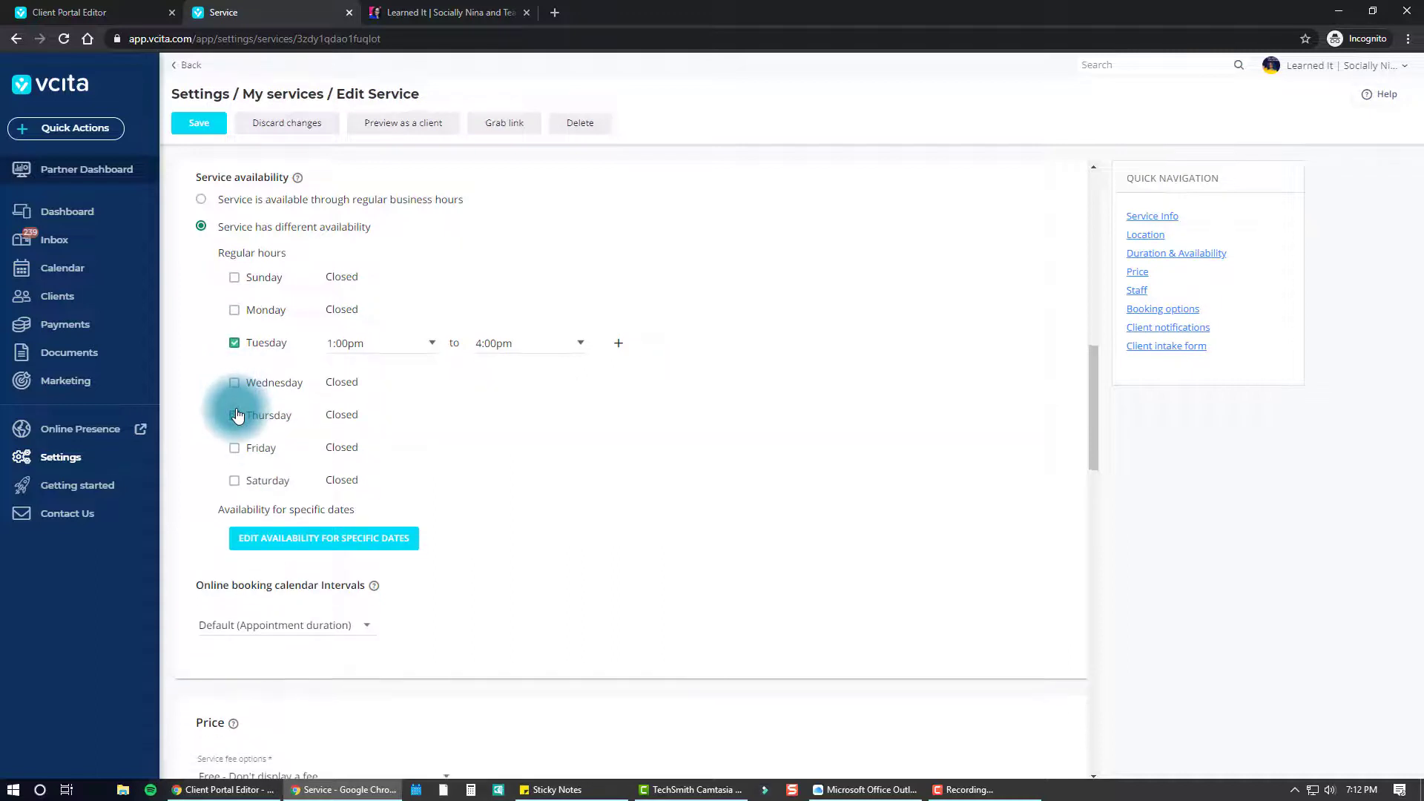
- Set the service's Tuesday hours to 8:00am through 11:30pm
left_click(374, 345)
scroll(366, 407, "up", 5)
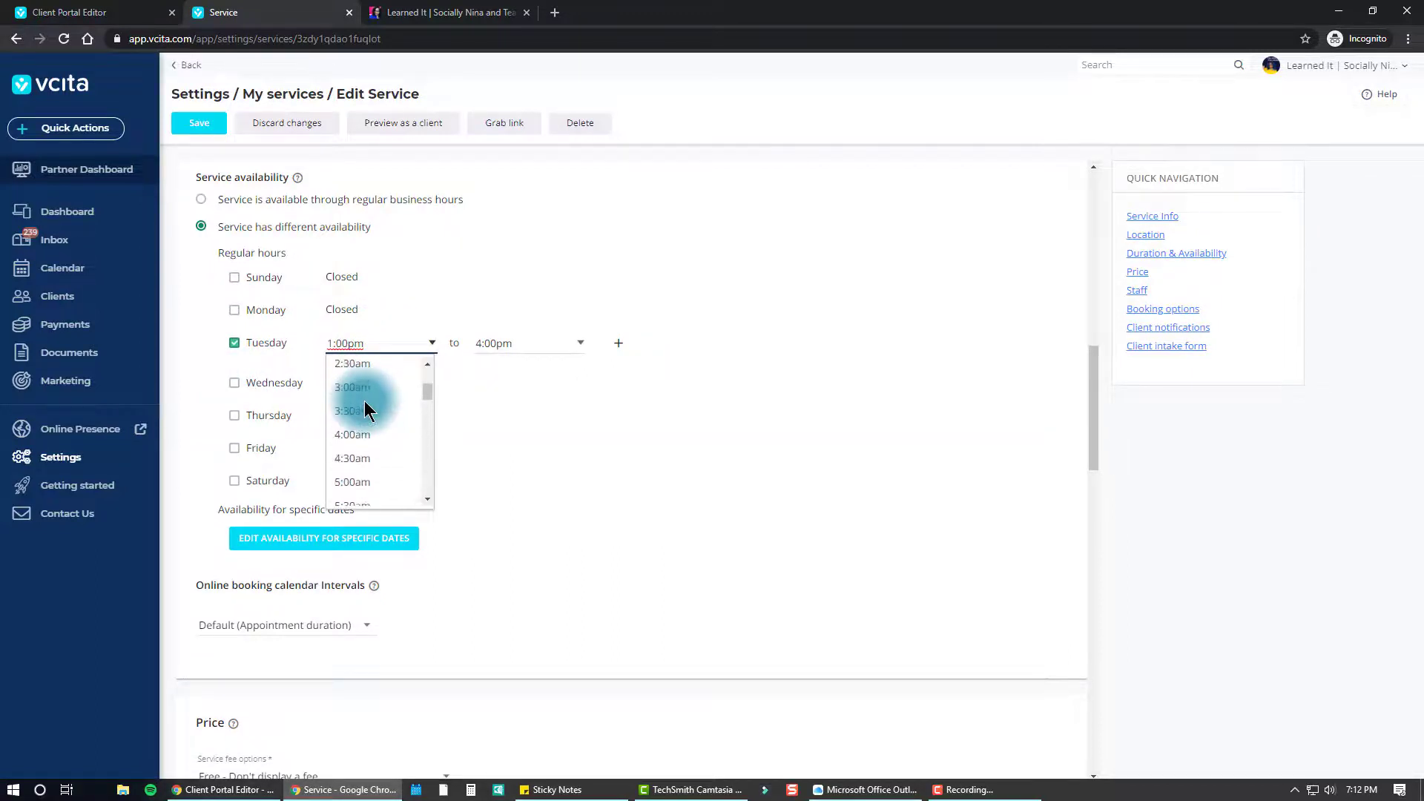
scroll(365, 407, "down", 3)
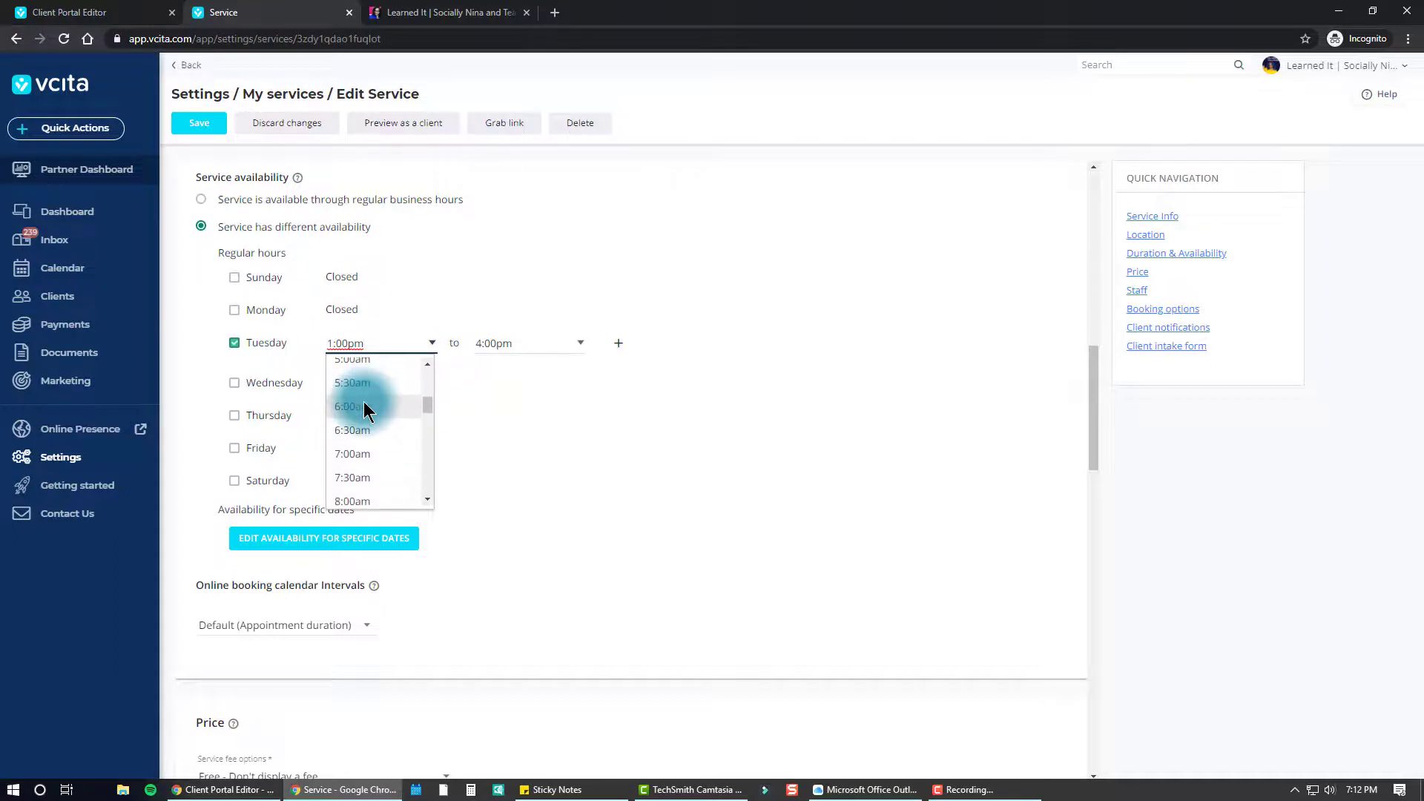
scroll(362, 405, "down", 3)
left_click(366, 385)
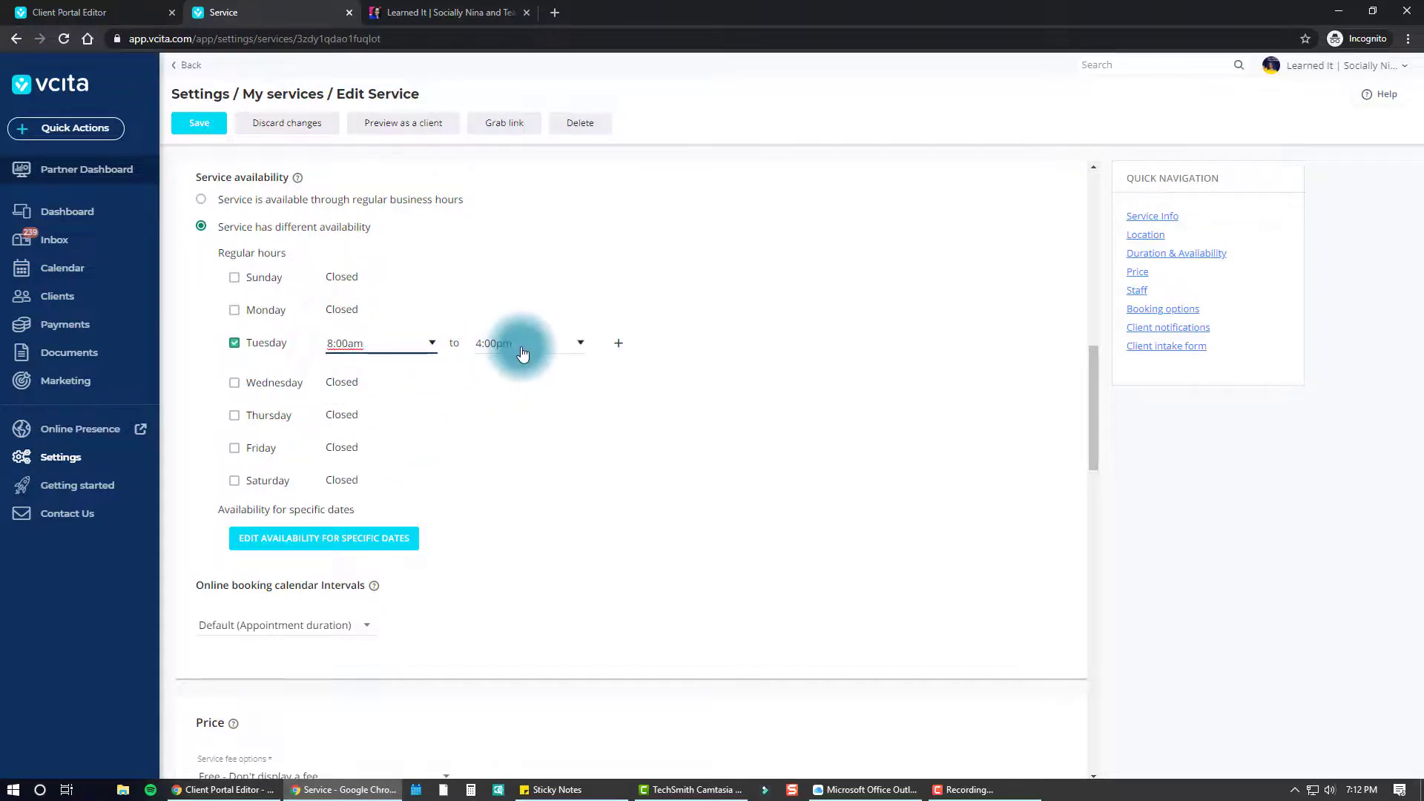
left_click(523, 349)
scroll(519, 419, "down", 5)
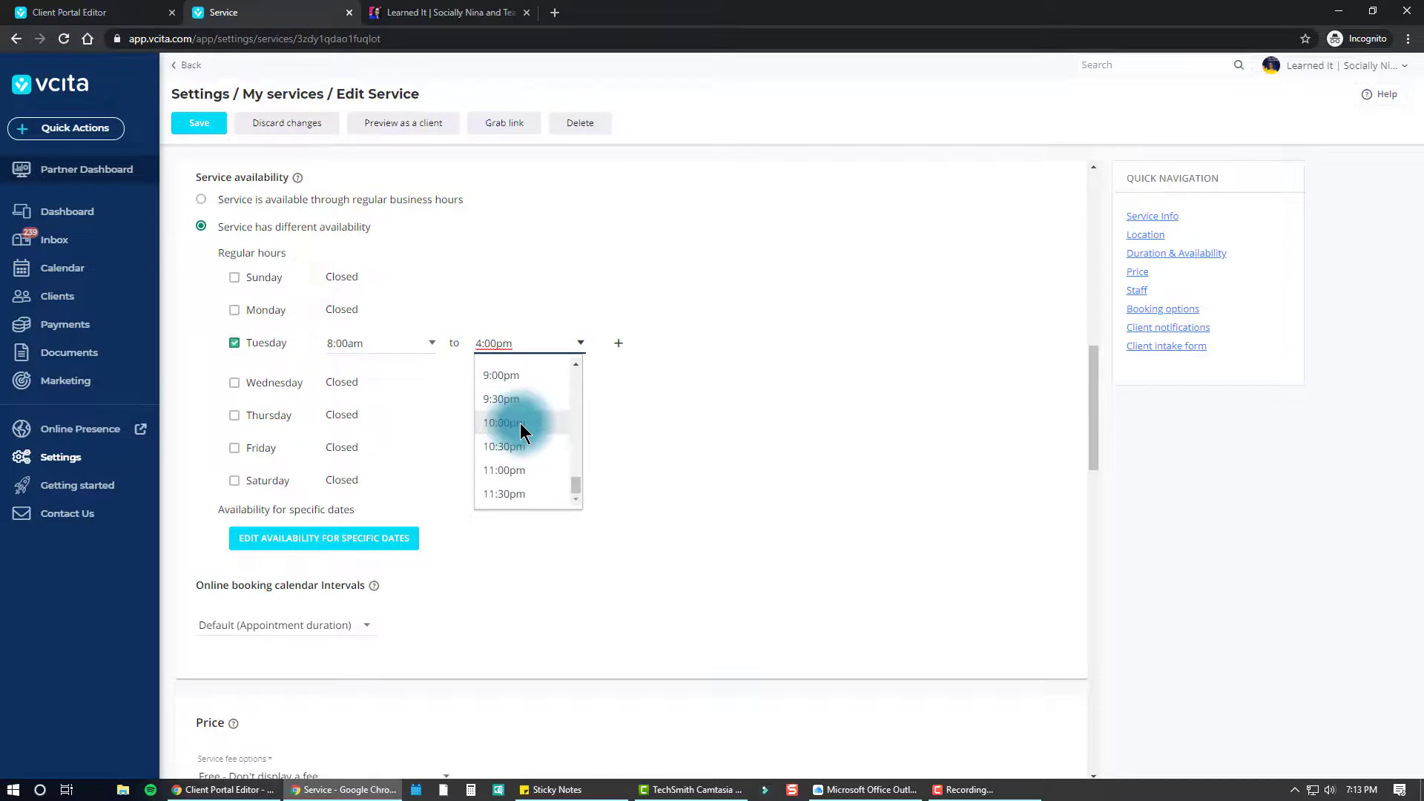
left_click(505, 494)
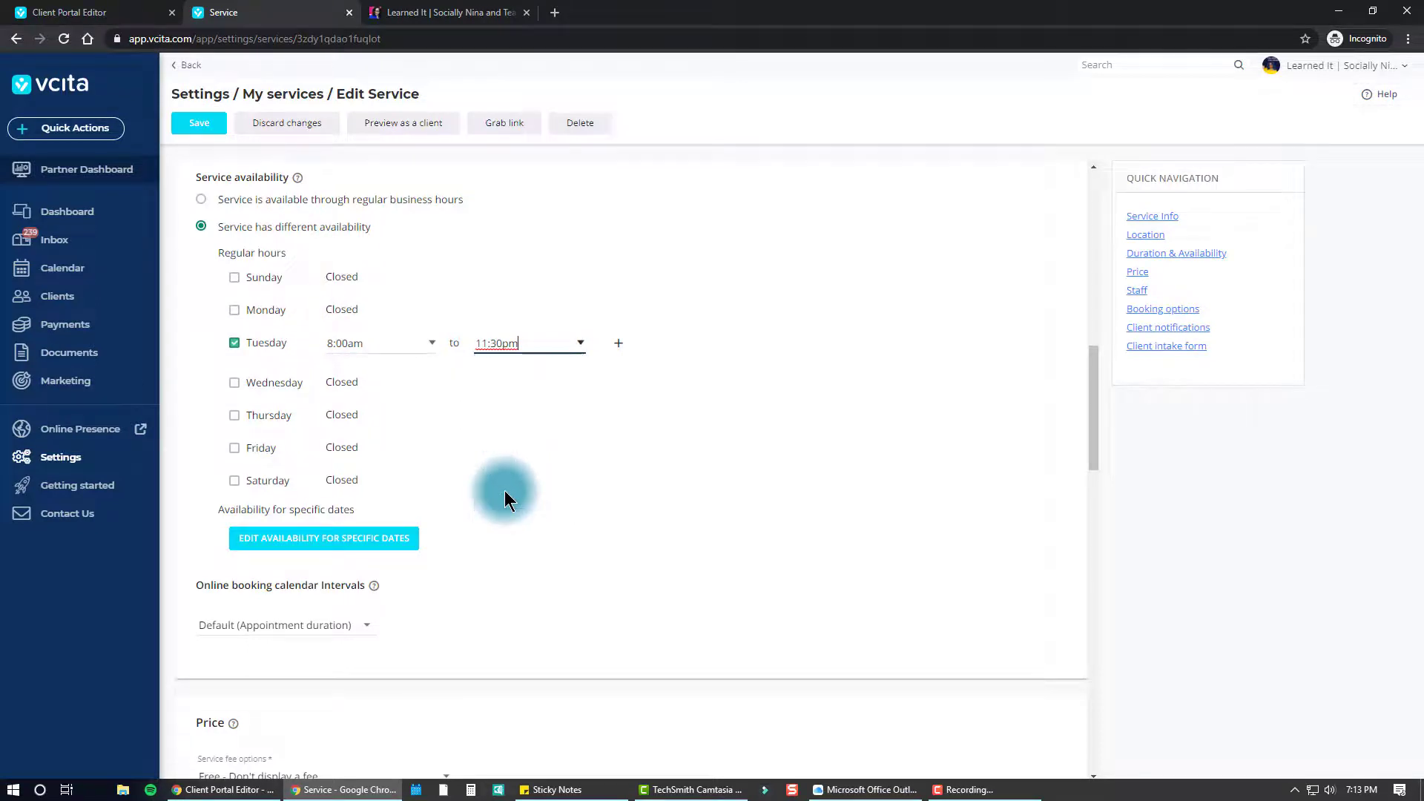
- Set the end of the service's Tuesday 8:00am availability to 12:00pm
left_click(525, 352)
scroll(531, 434, "up", 9)
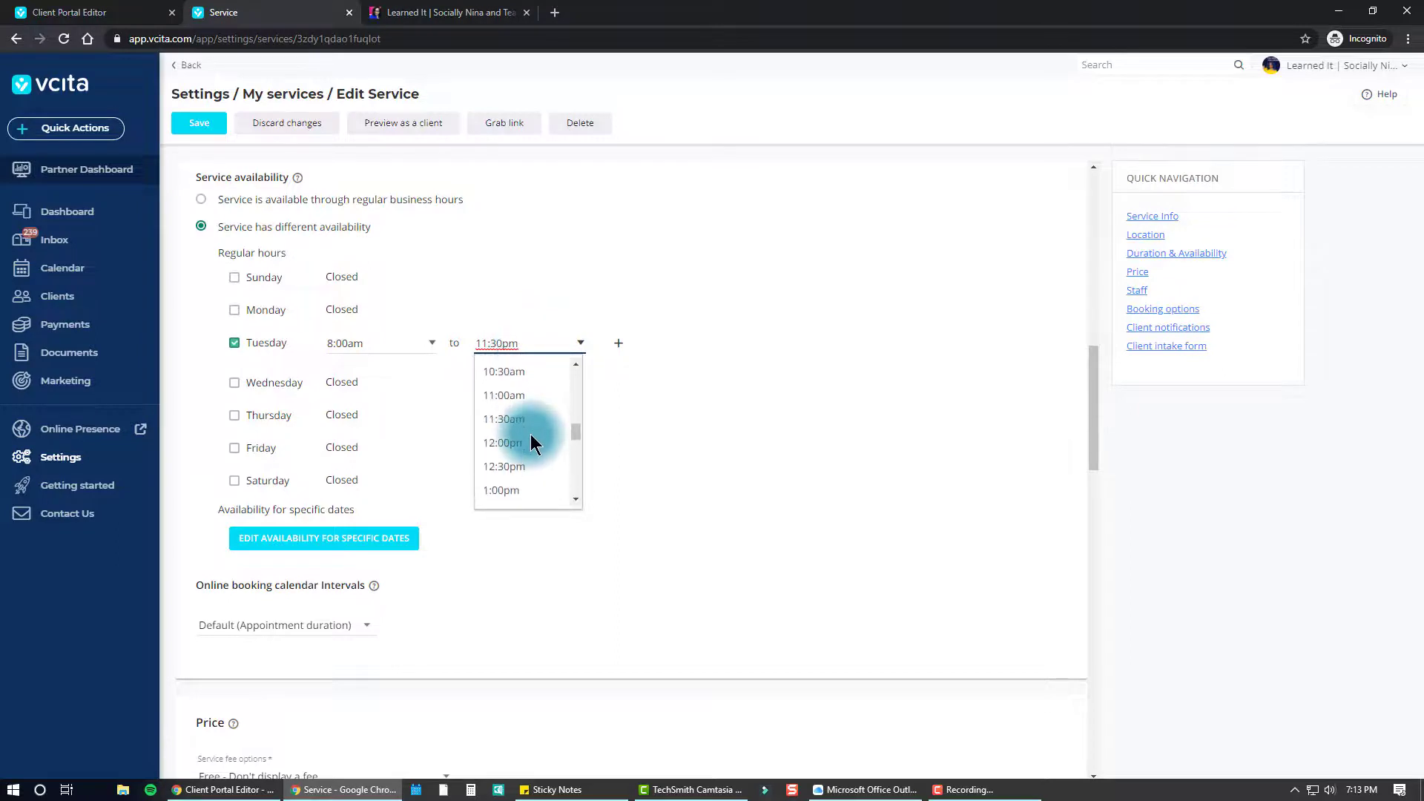
scroll(531, 434, "down", 2)
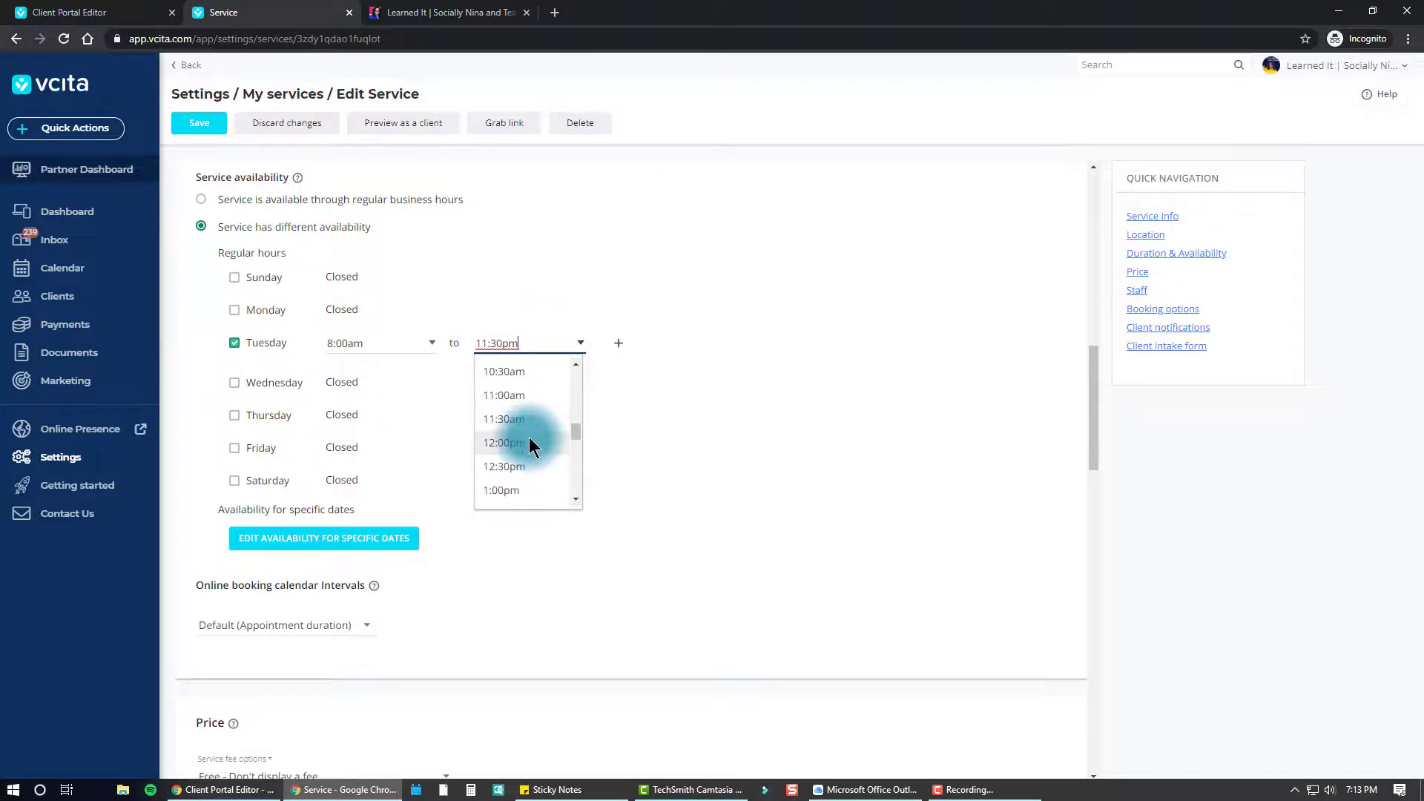
left_click(531, 437)
- Add a second Tuesday time slot for the service from 1:00pm to 3:30pm
left_click(610, 343)
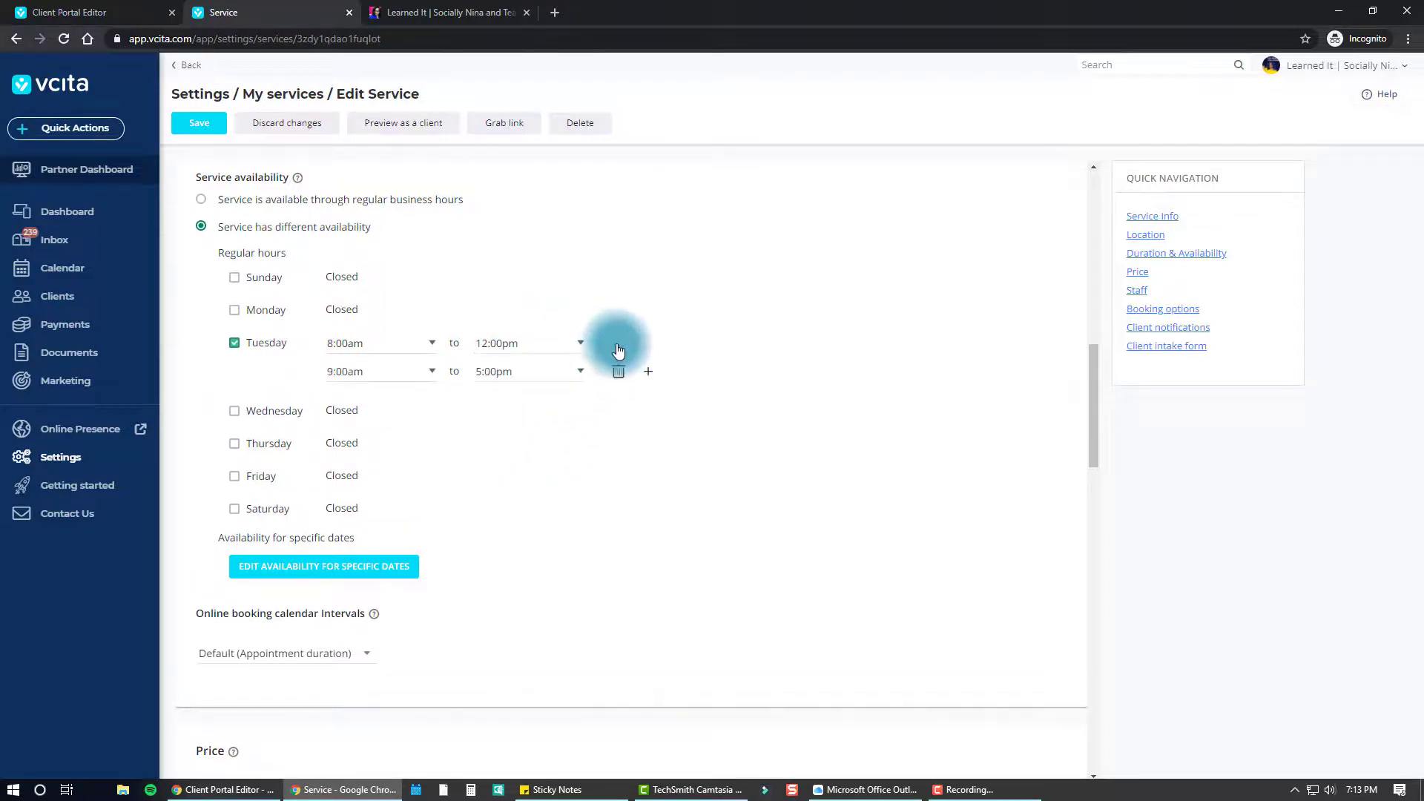
left_click(369, 372)
left_click(371, 374)
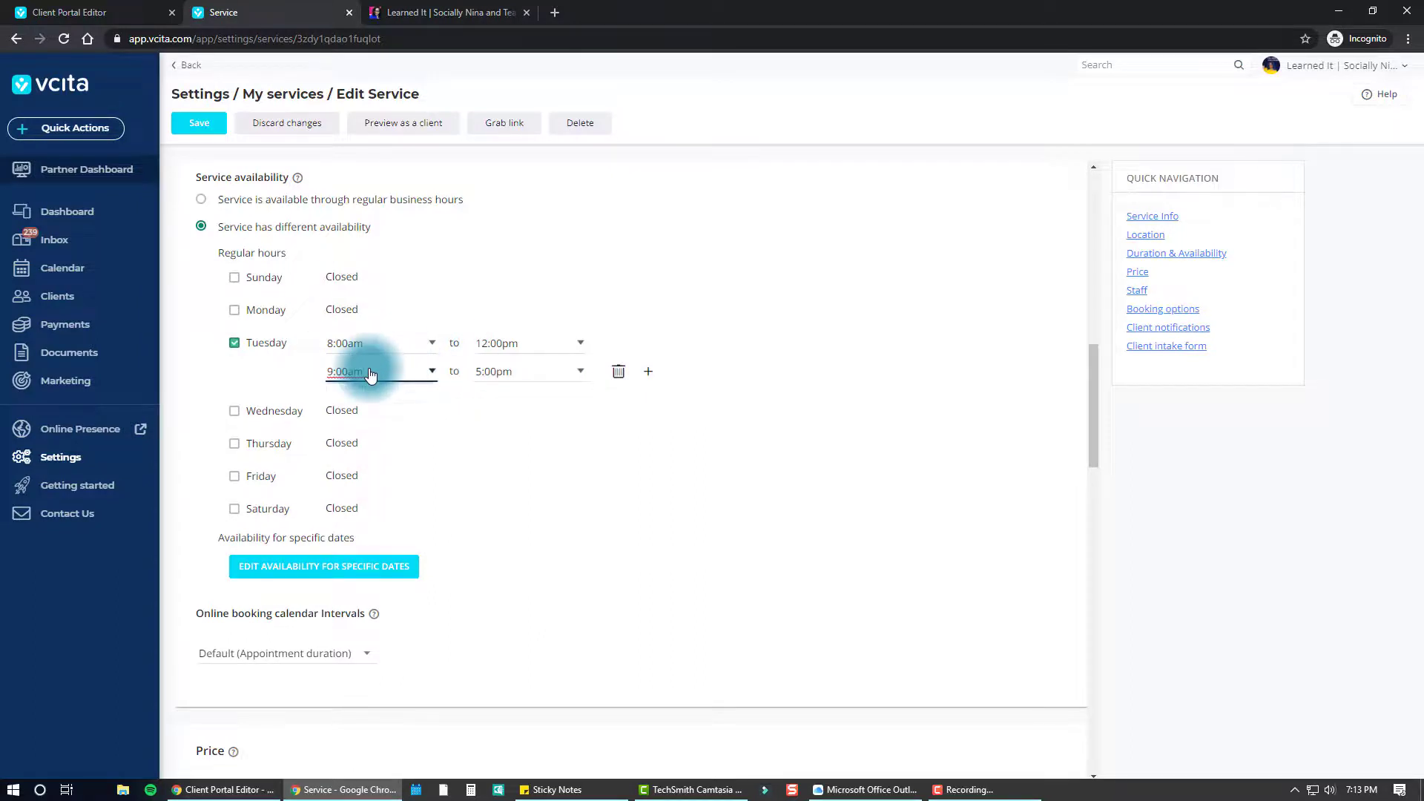
left_click(370, 375)
scroll(364, 429, "down", 5)
scroll(363, 438, "up", 3)
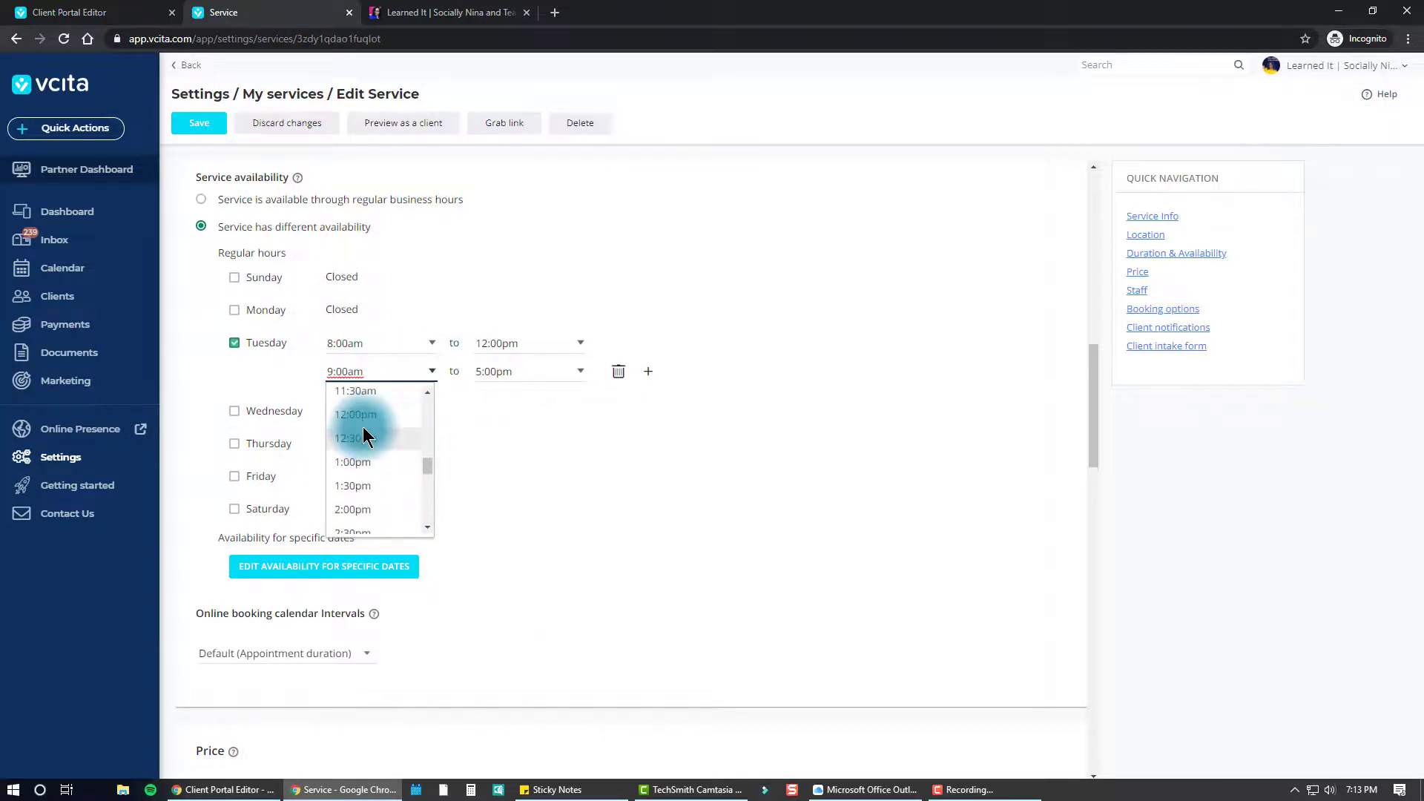
left_click(508, 371)
left_click(507, 447)
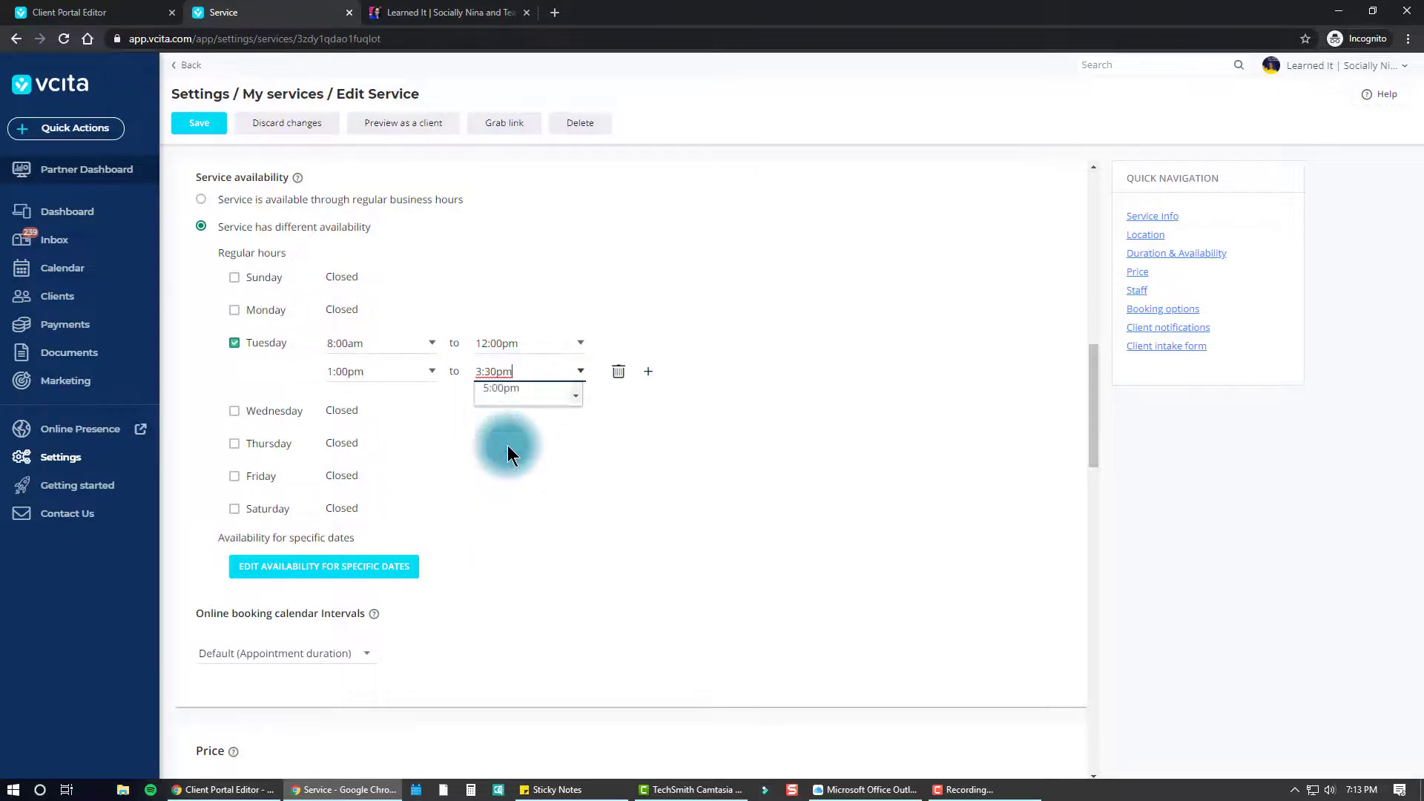
- Add a third Tuesday time slot for the service from 7:00pm to 9:00pm
left_click(648, 374)
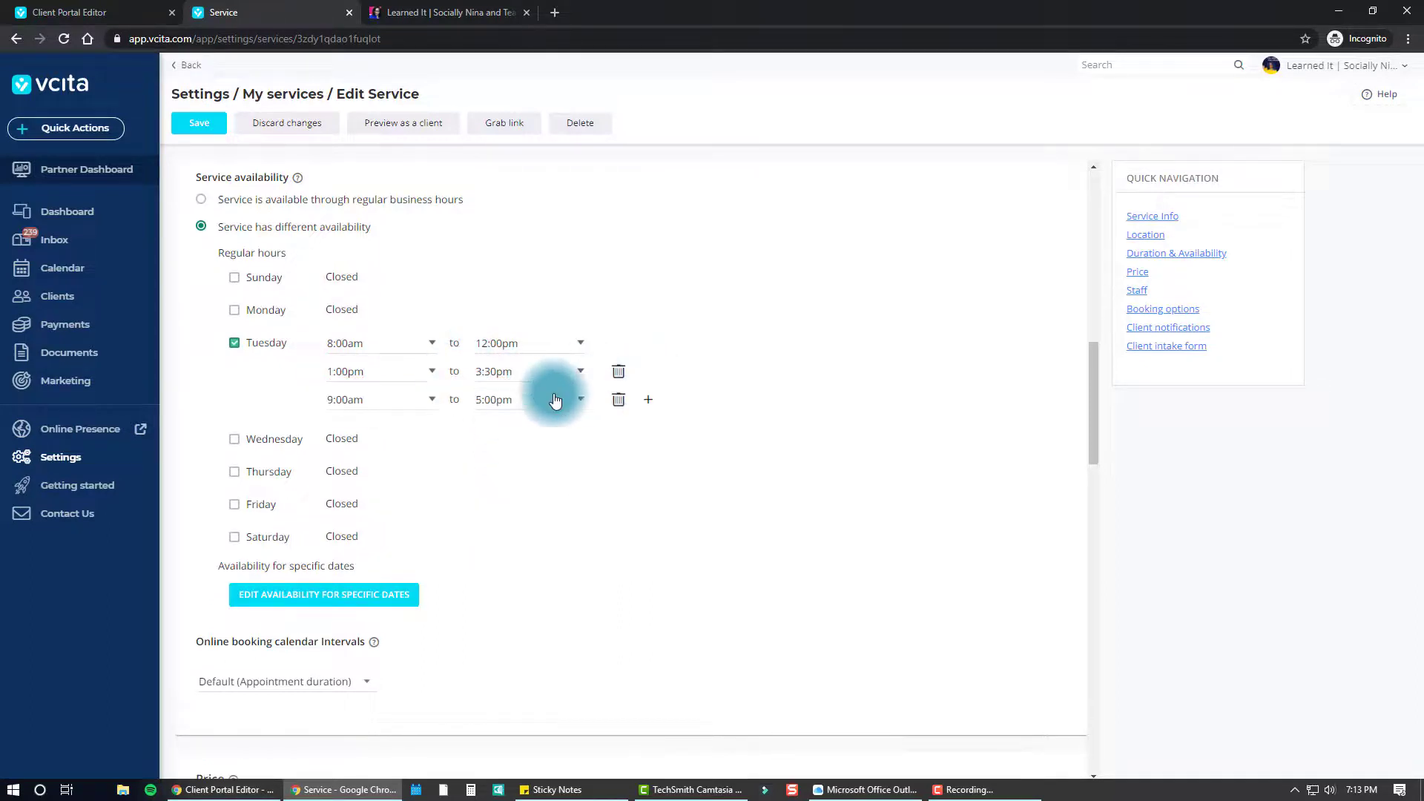
left_click(376, 397)
scroll(380, 528, "down", 3)
scroll(380, 538, "down", 1)
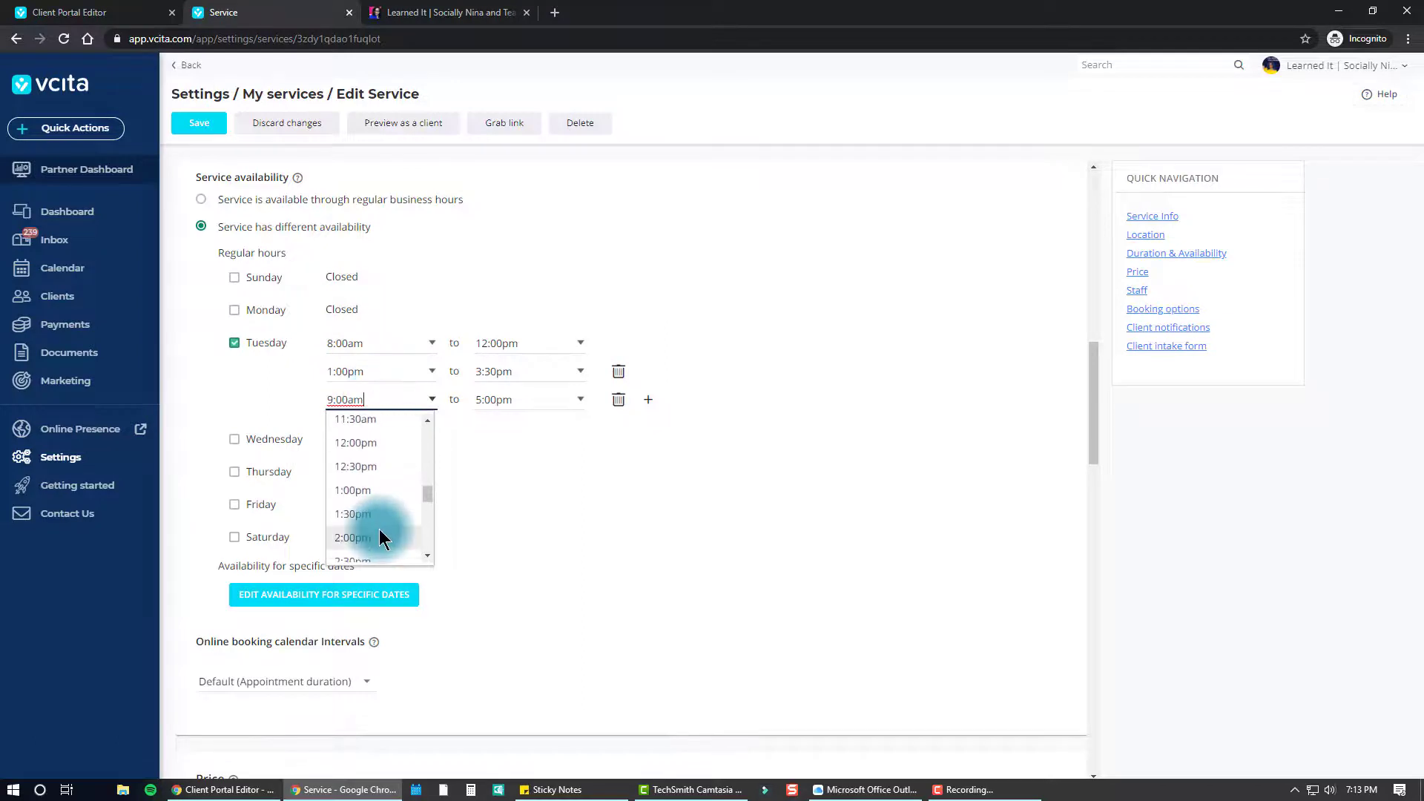
scroll(379, 538, "down", 4)
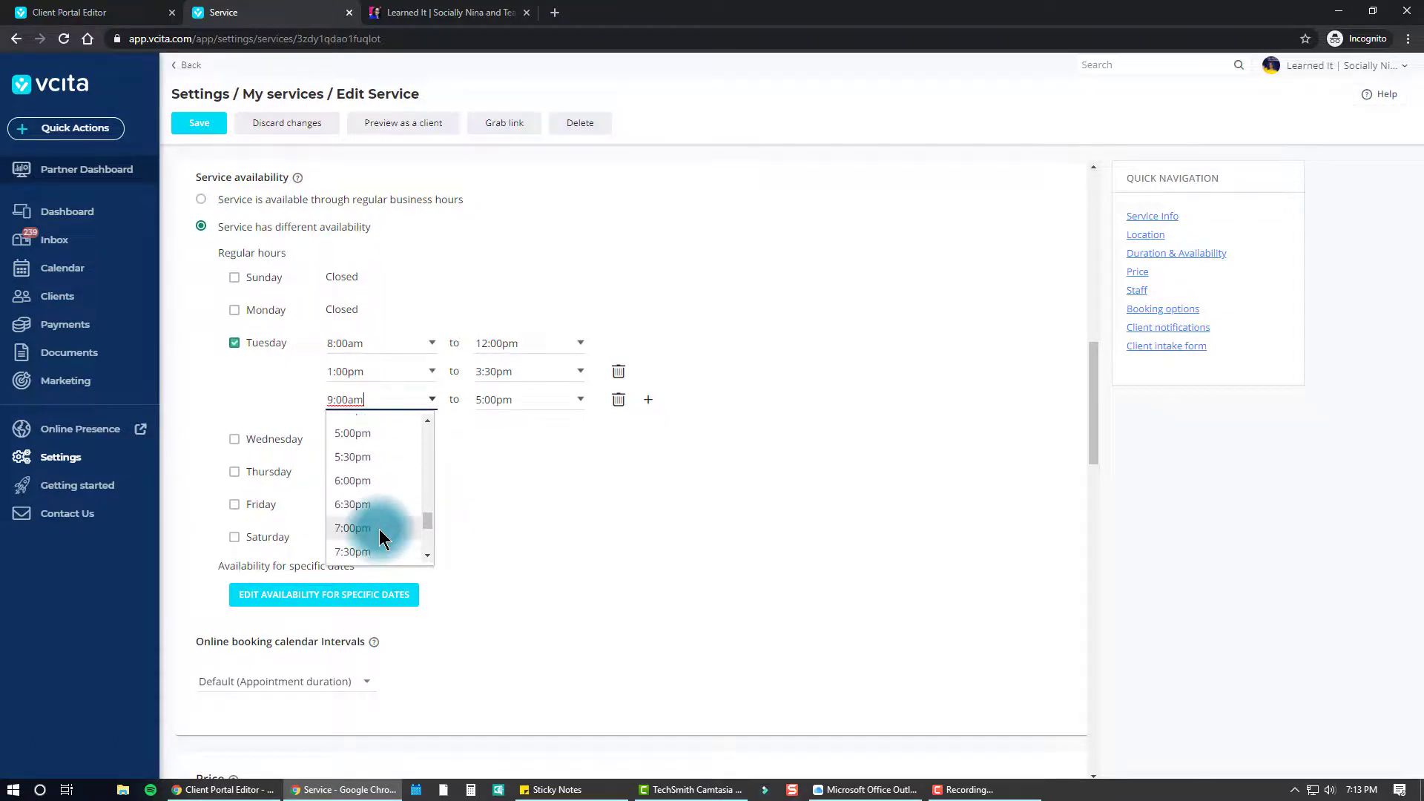
left_click(379, 538)
left_click(545, 405)
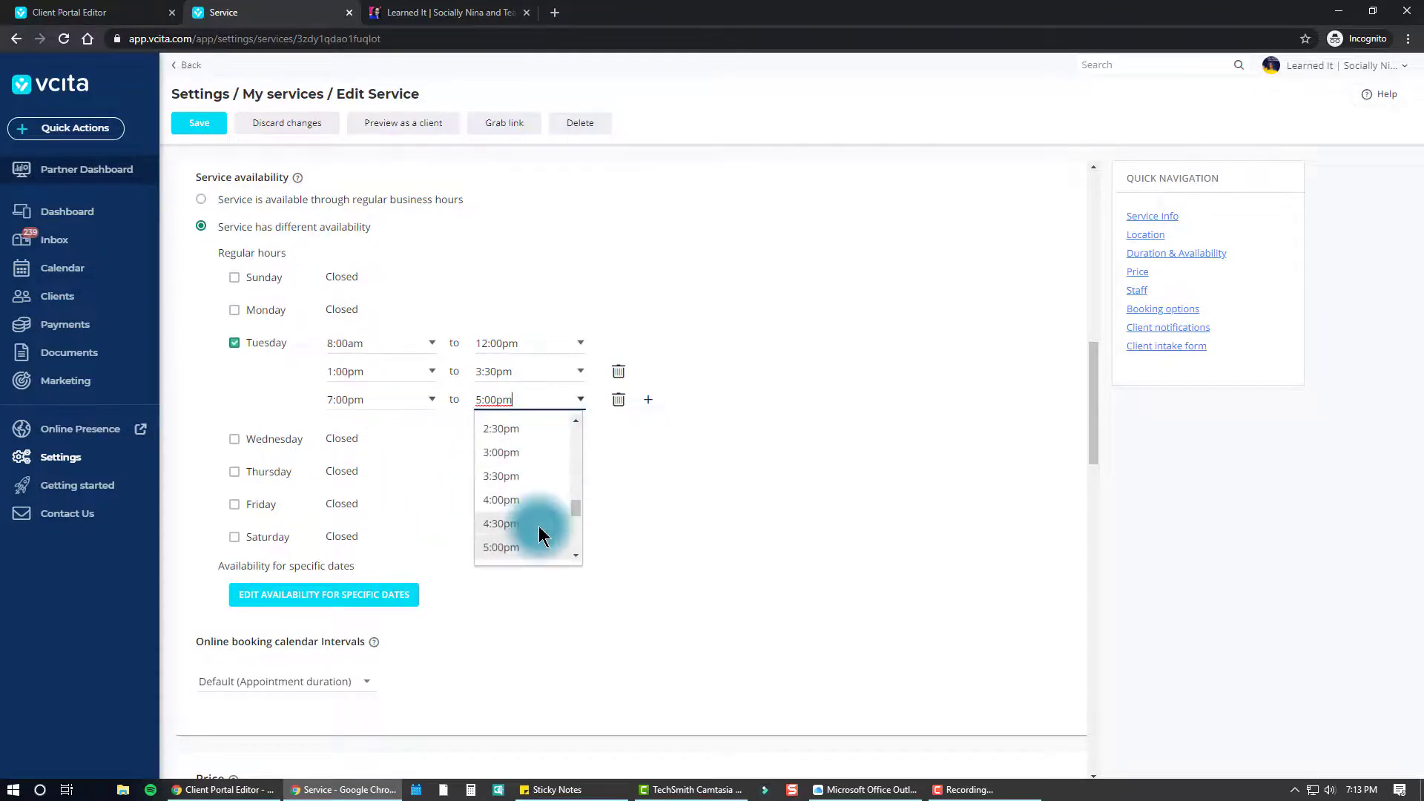
scroll(538, 528, "down", 5)
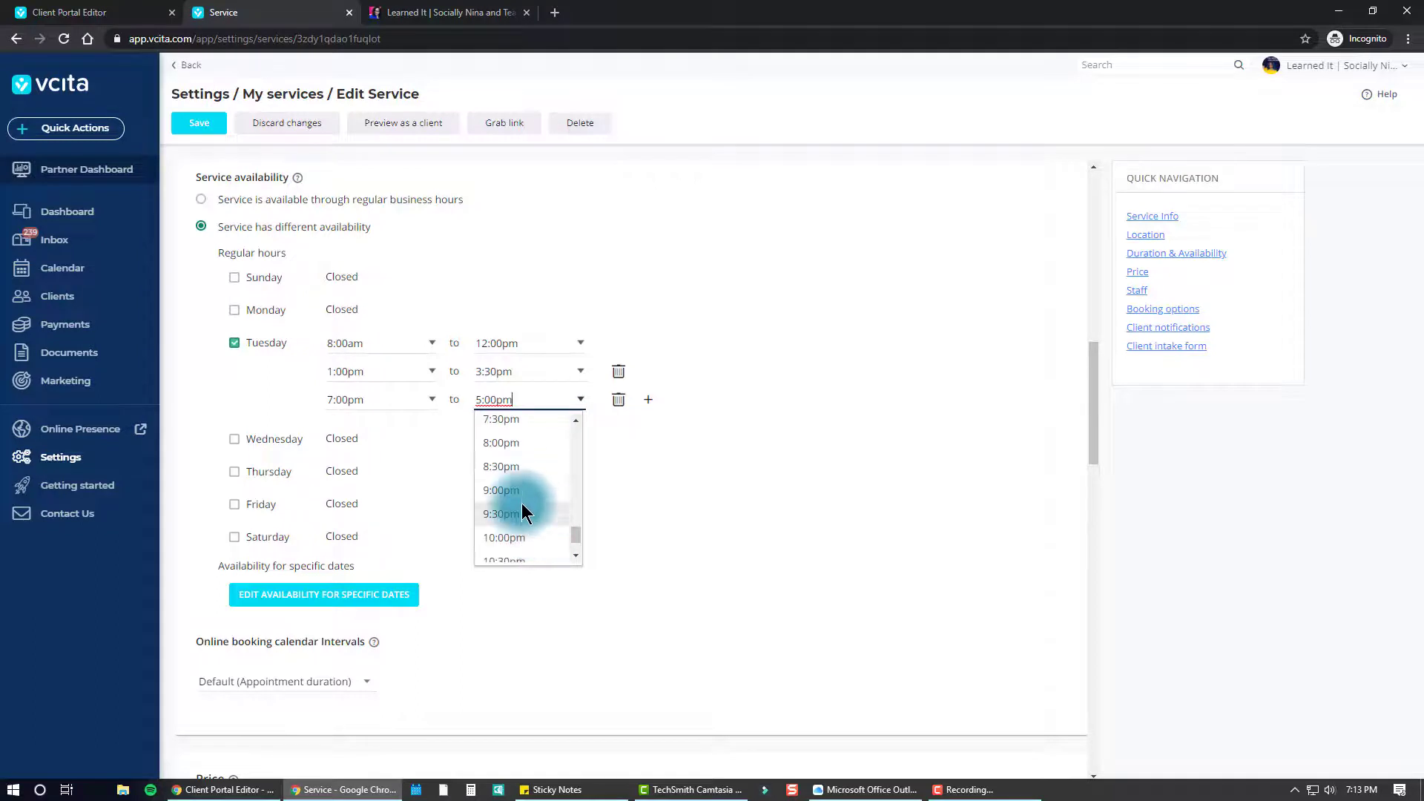
left_click(522, 491)
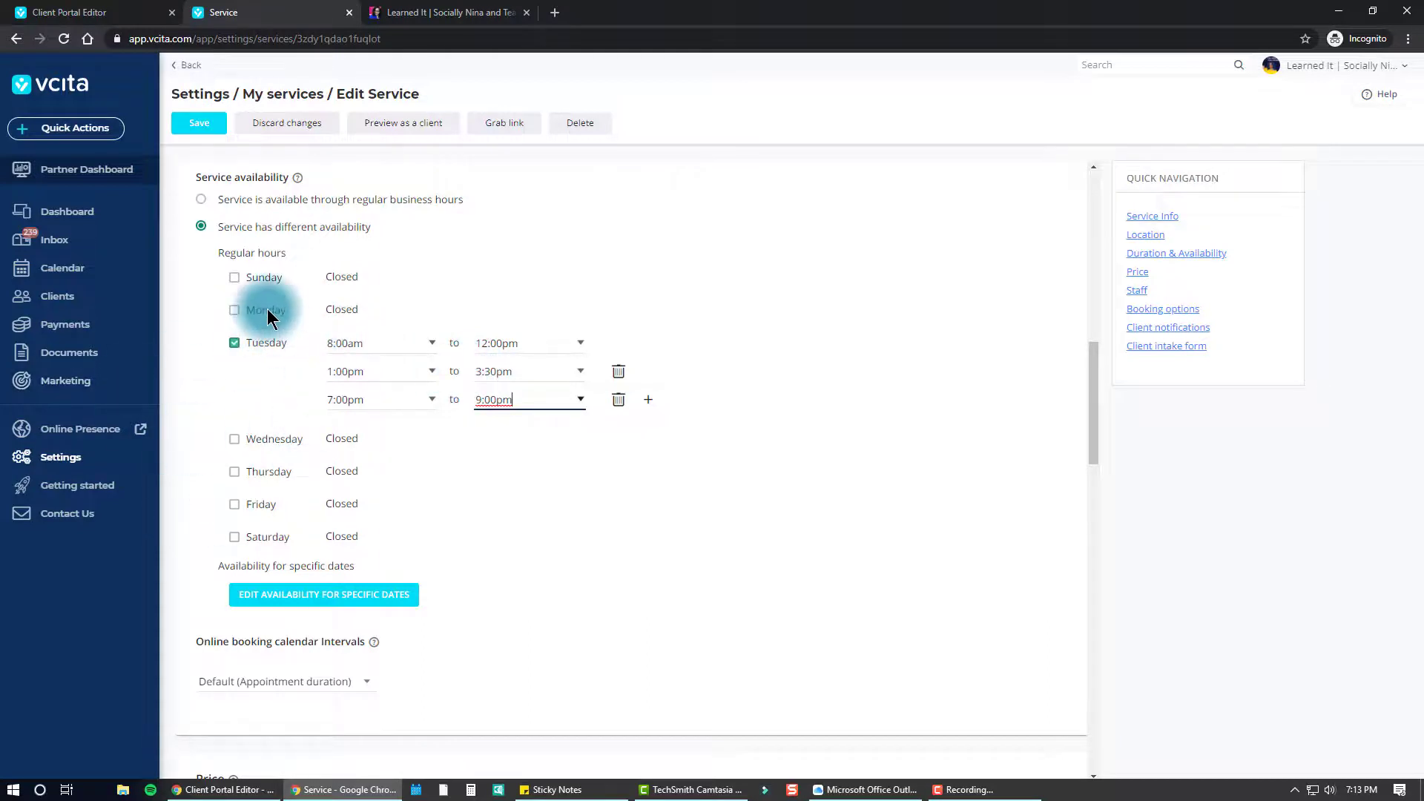
- Save the service changes and open its availability for specific dates
left_click(315, 595)
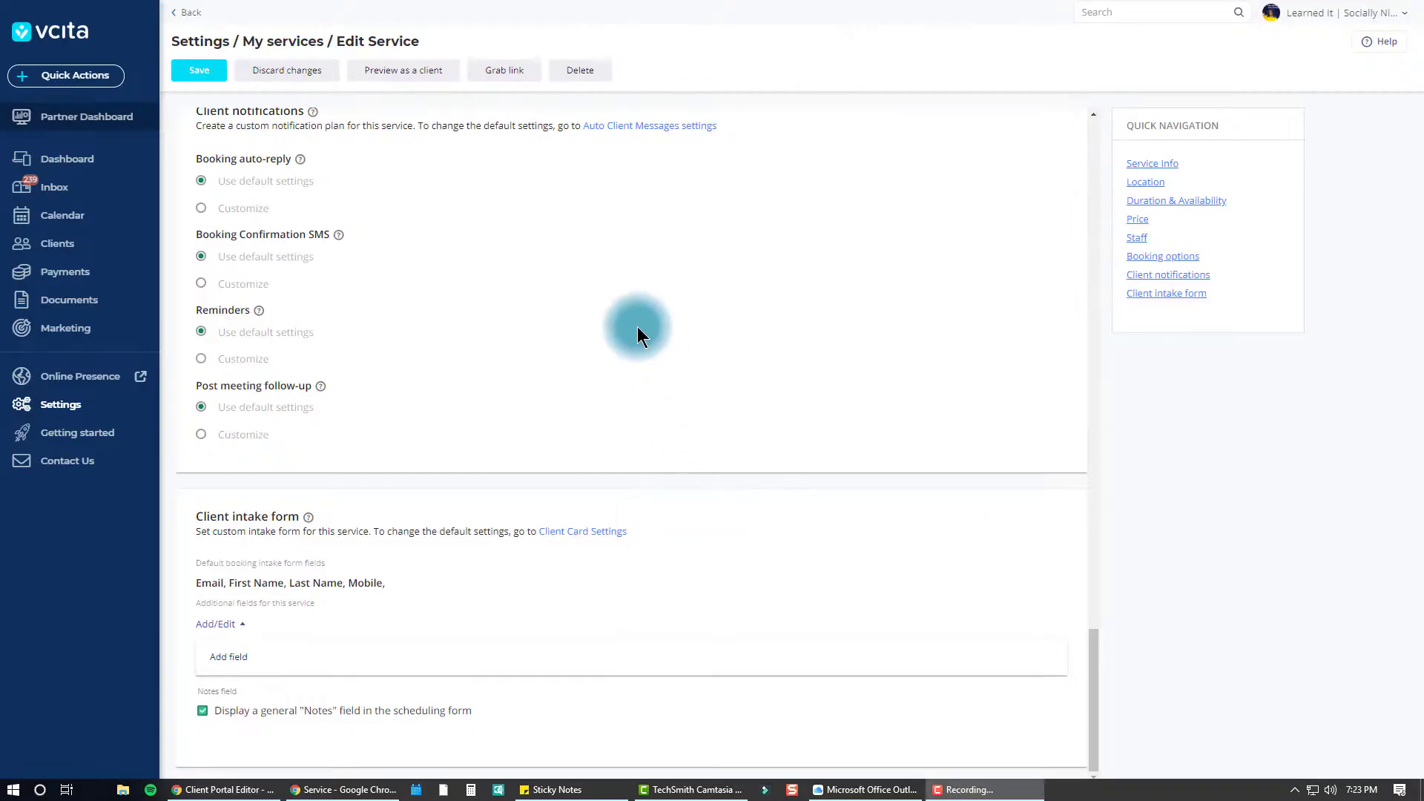
scroll(615, 328, "up", 5)
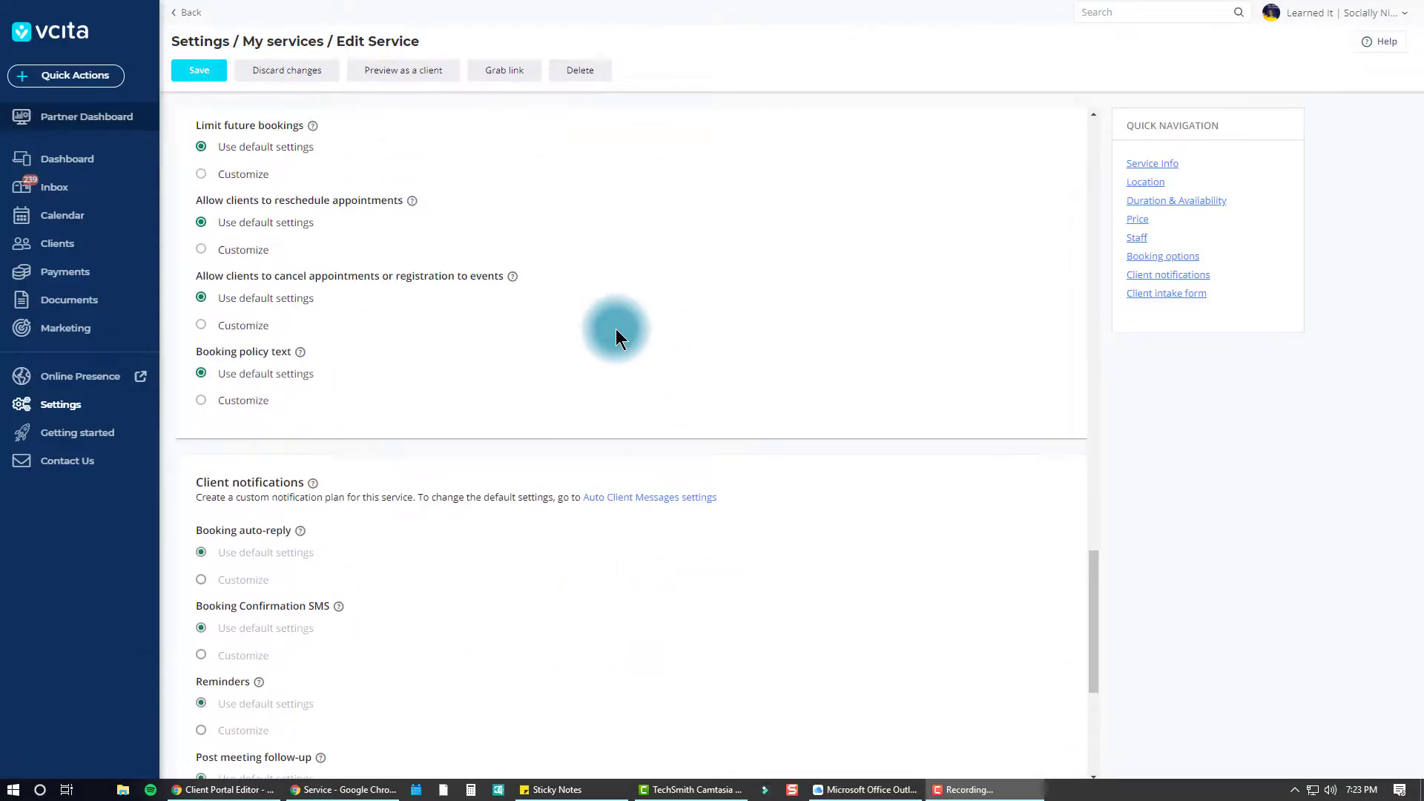
scroll(615, 327, "up", 15)
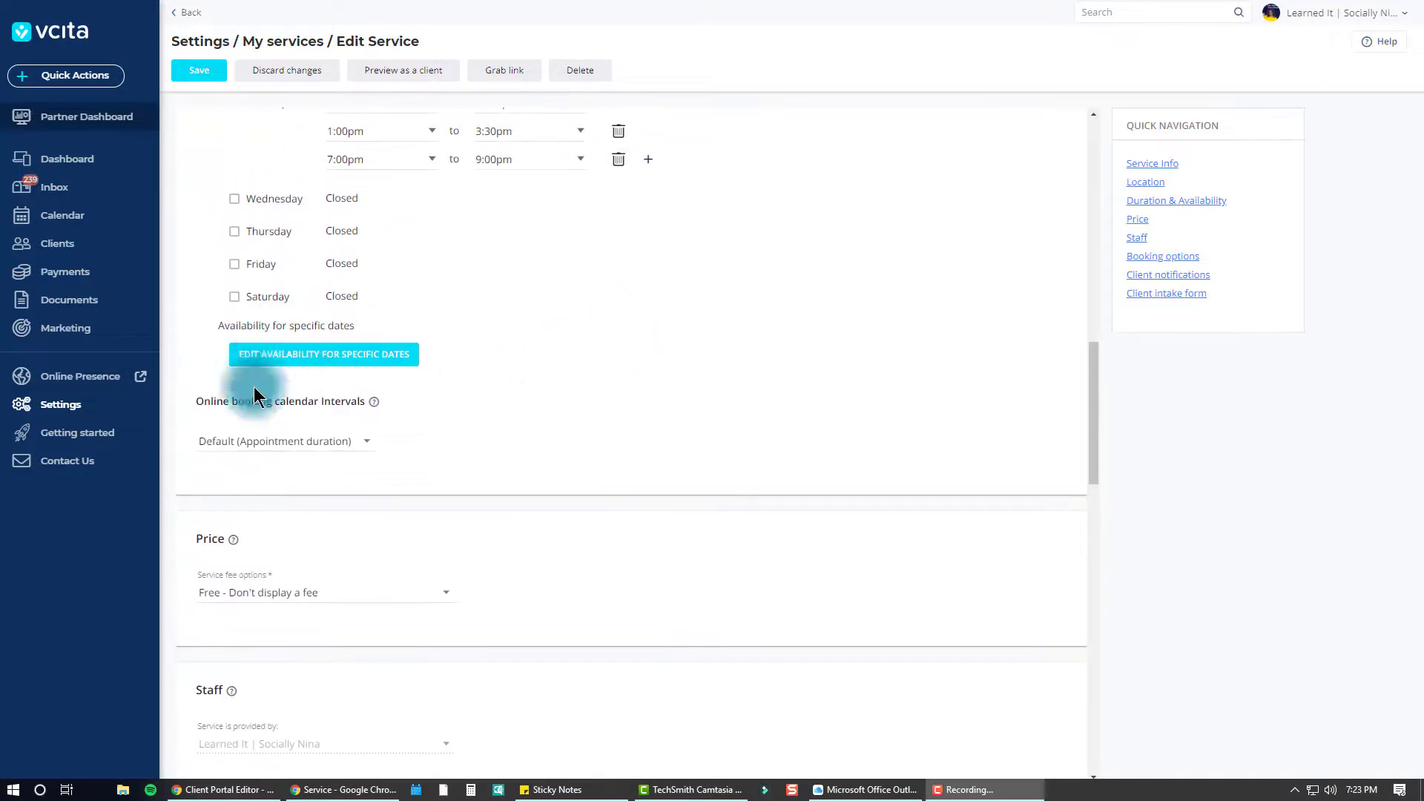
left_click(267, 359)
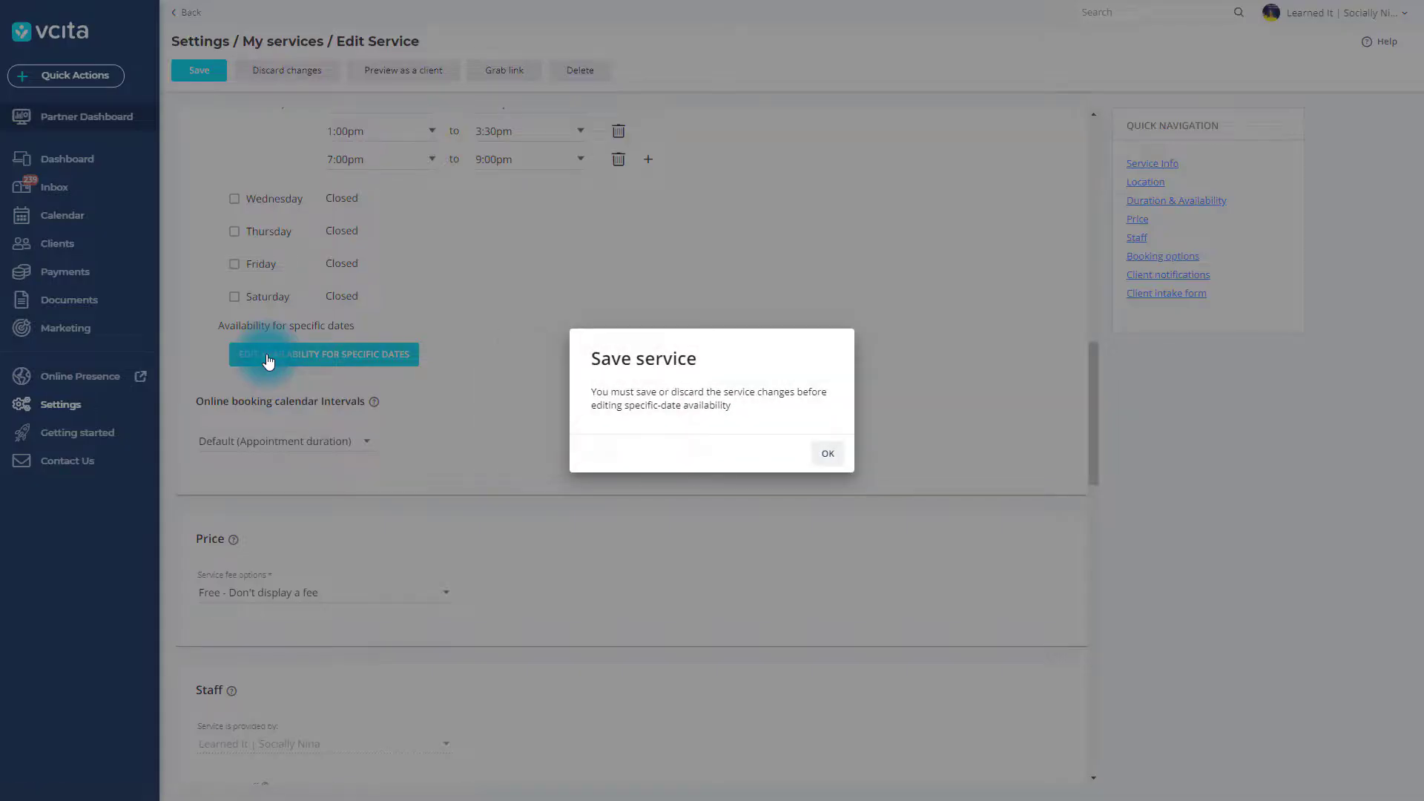
left_click(836, 460)
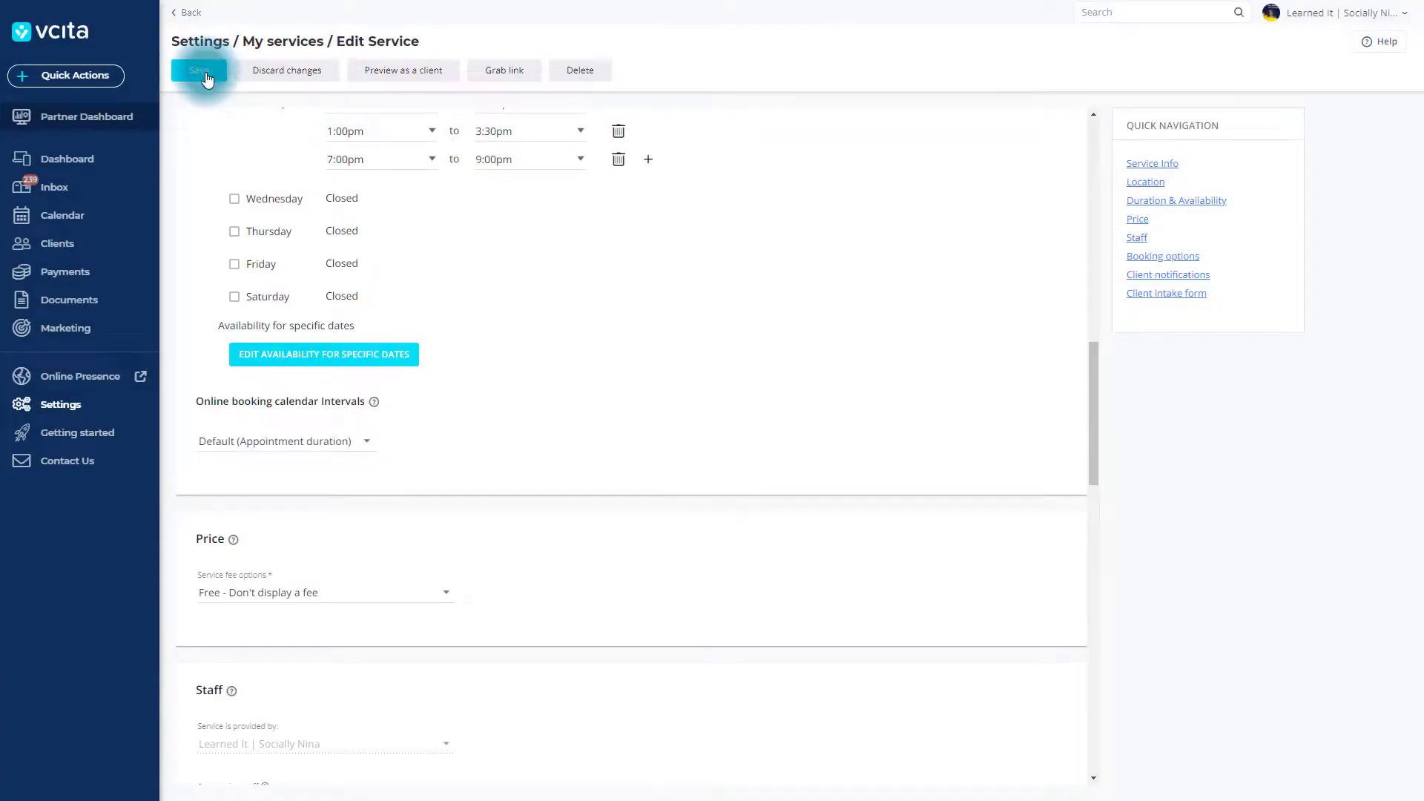
left_click(312, 353)
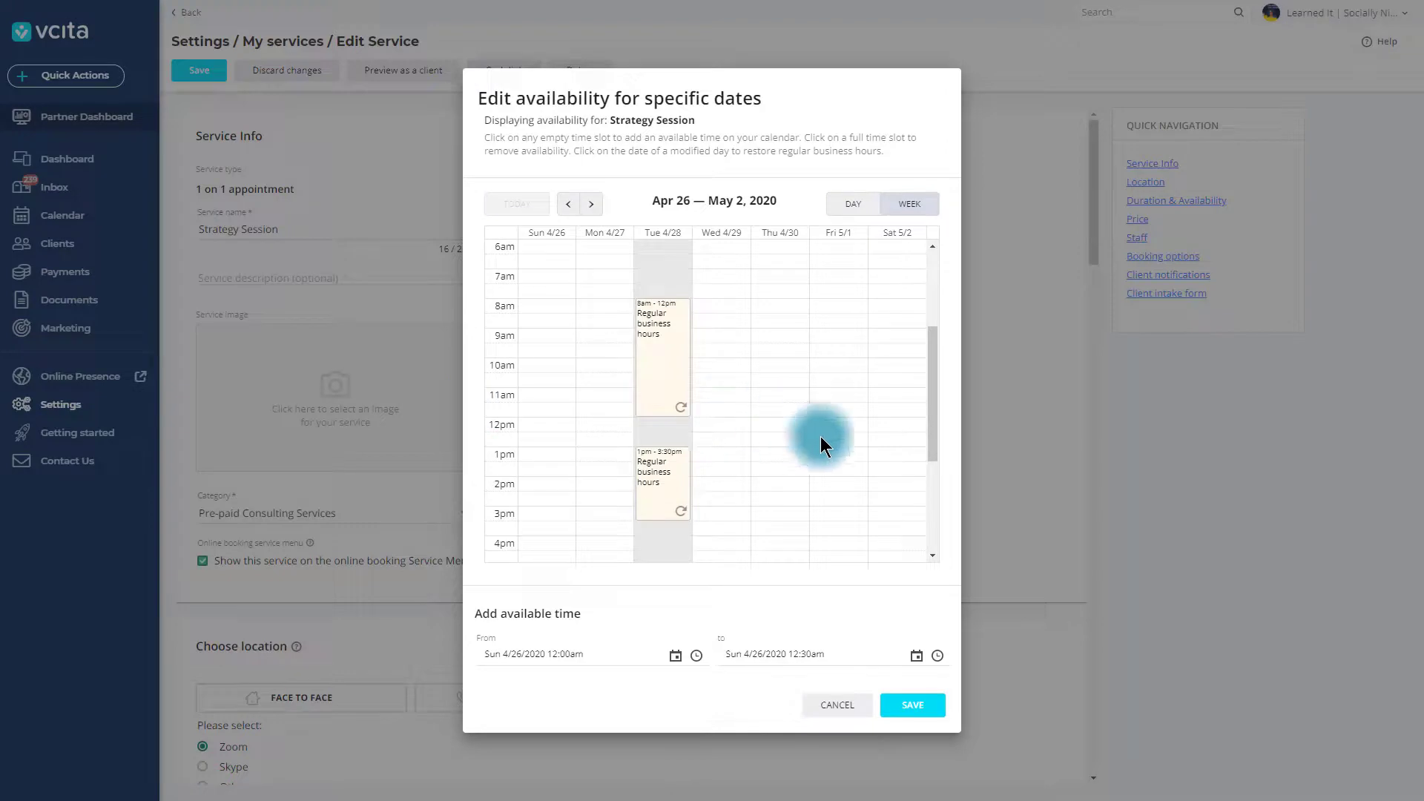
- Try out an available time on Thursday 4/30/2020 from 7:30am to 3:30pm, and close the specific-date calendar without saving it
left_click_drag(768, 287, 759, 507)
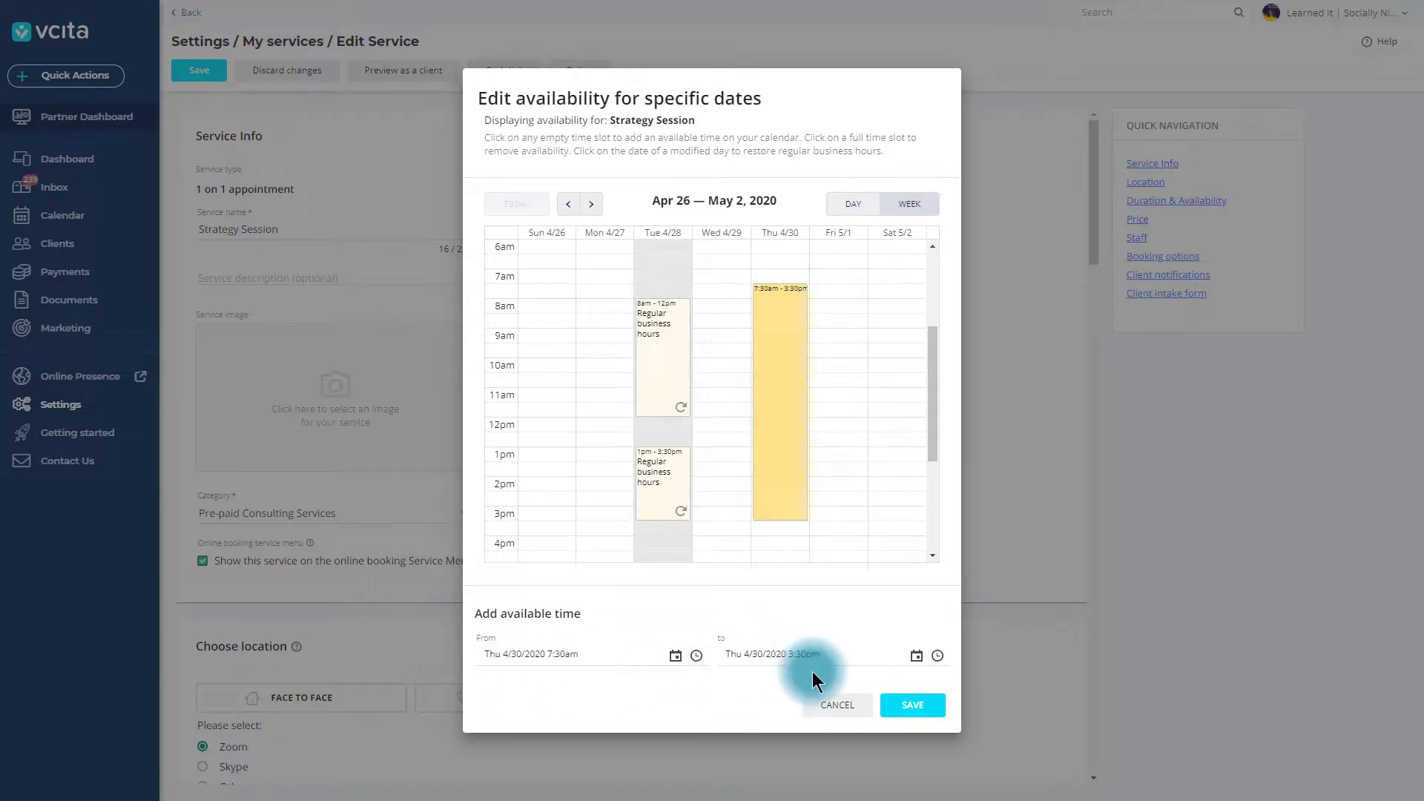
left_click(825, 704)
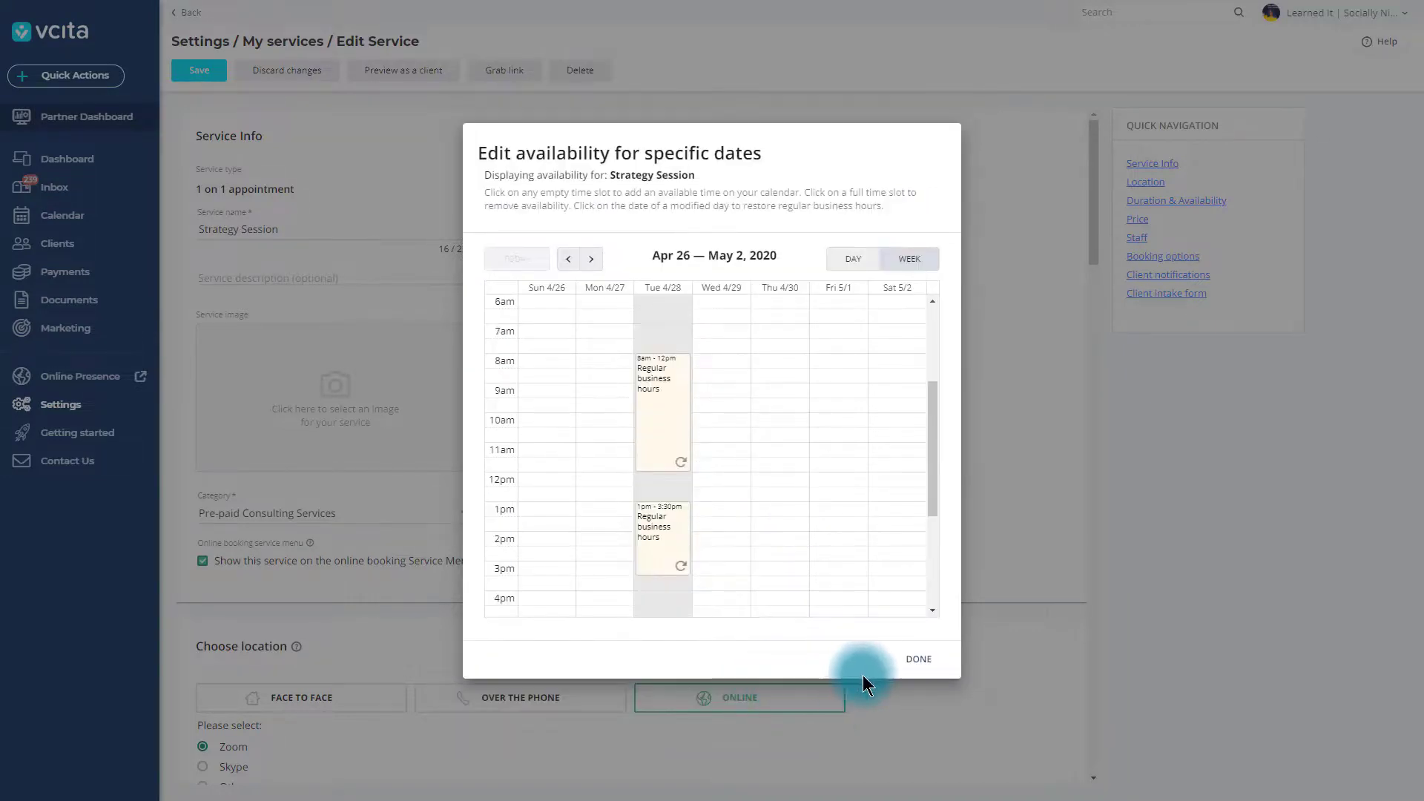
left_click(920, 662)
- Look through the online booking calendar interval choices, leaving the default appointment duration selected
scroll(949, 635, "down", 6)
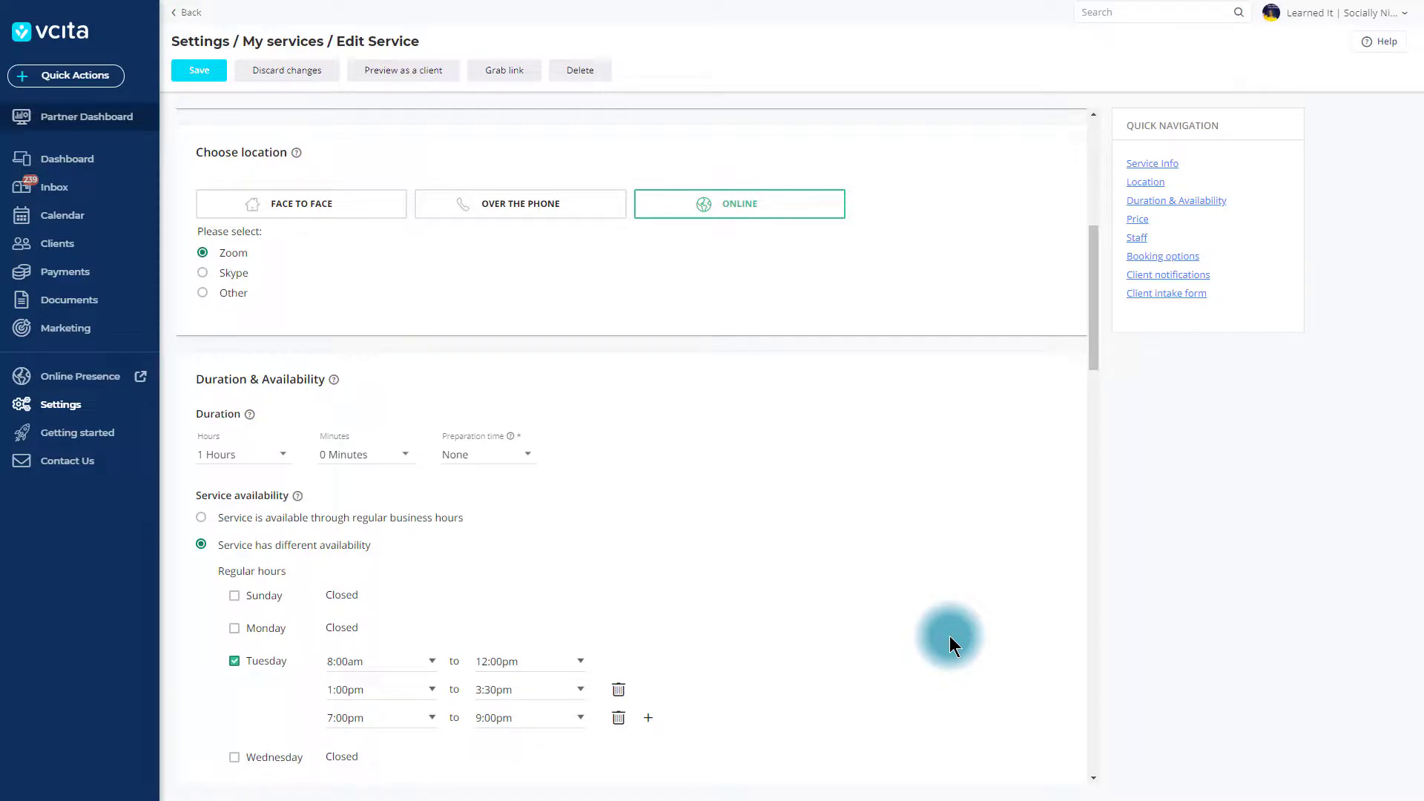
scroll(949, 635, "down", 6)
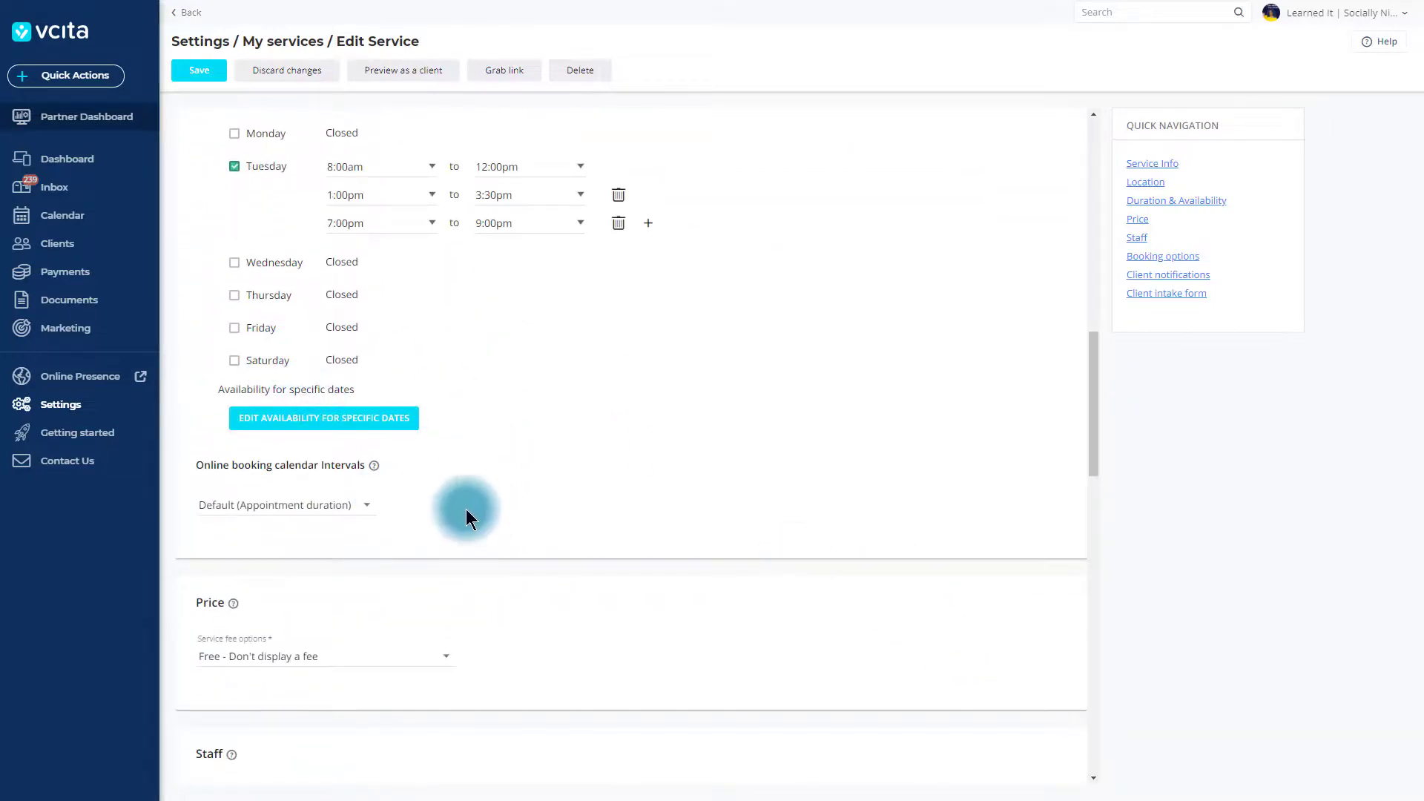
scroll(466, 507, "down", 2)
scroll(465, 507, "down", 2)
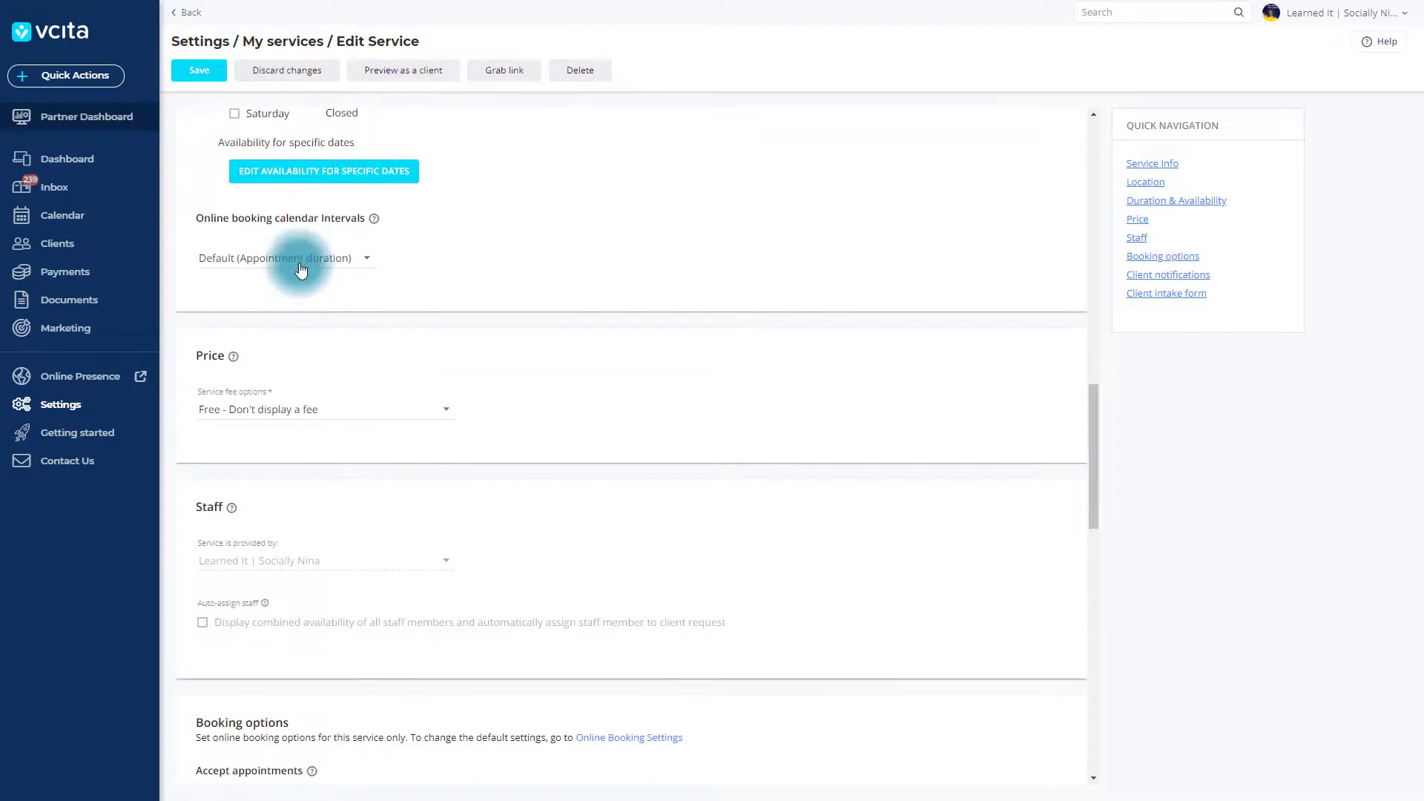
left_click(304, 261)
left_click(305, 259)
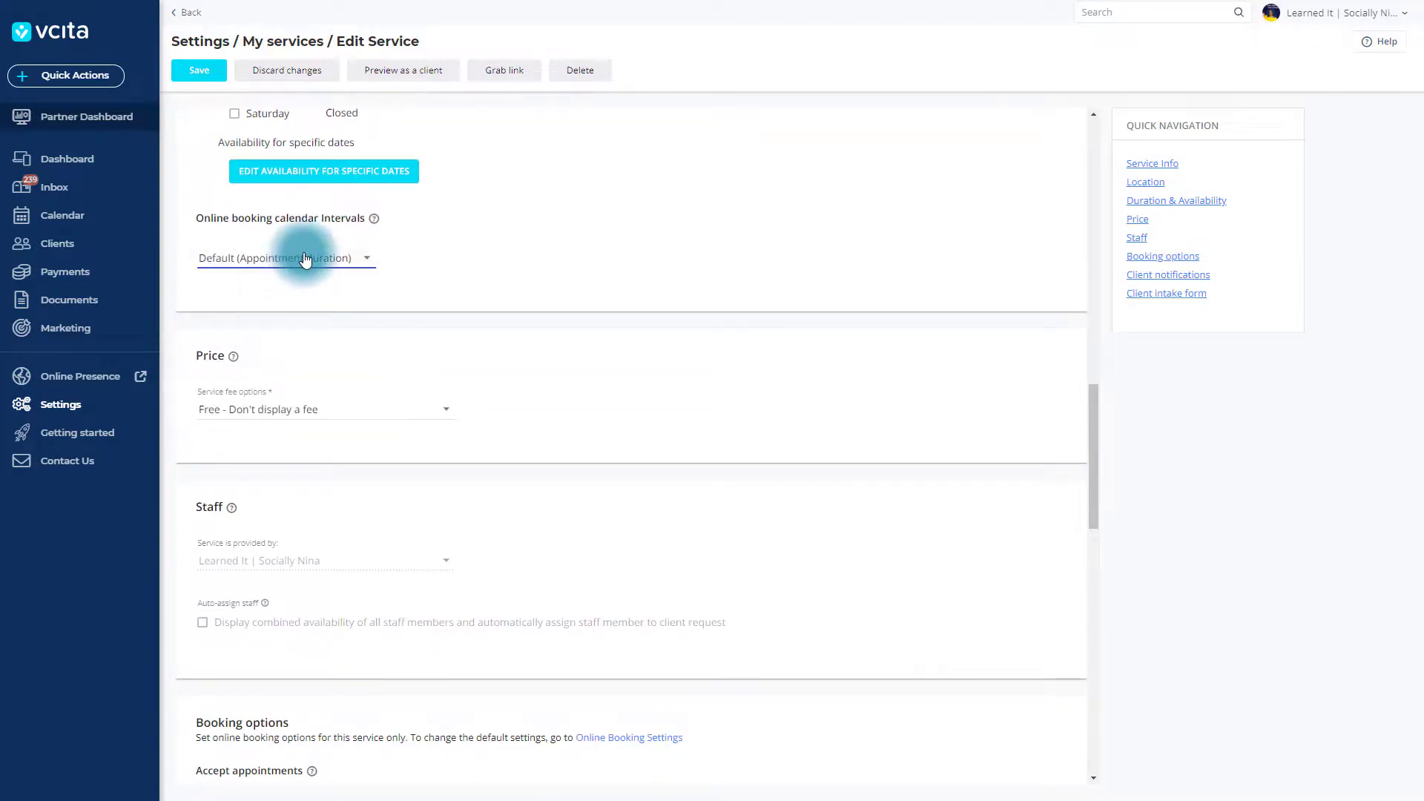
left_click(305, 259)
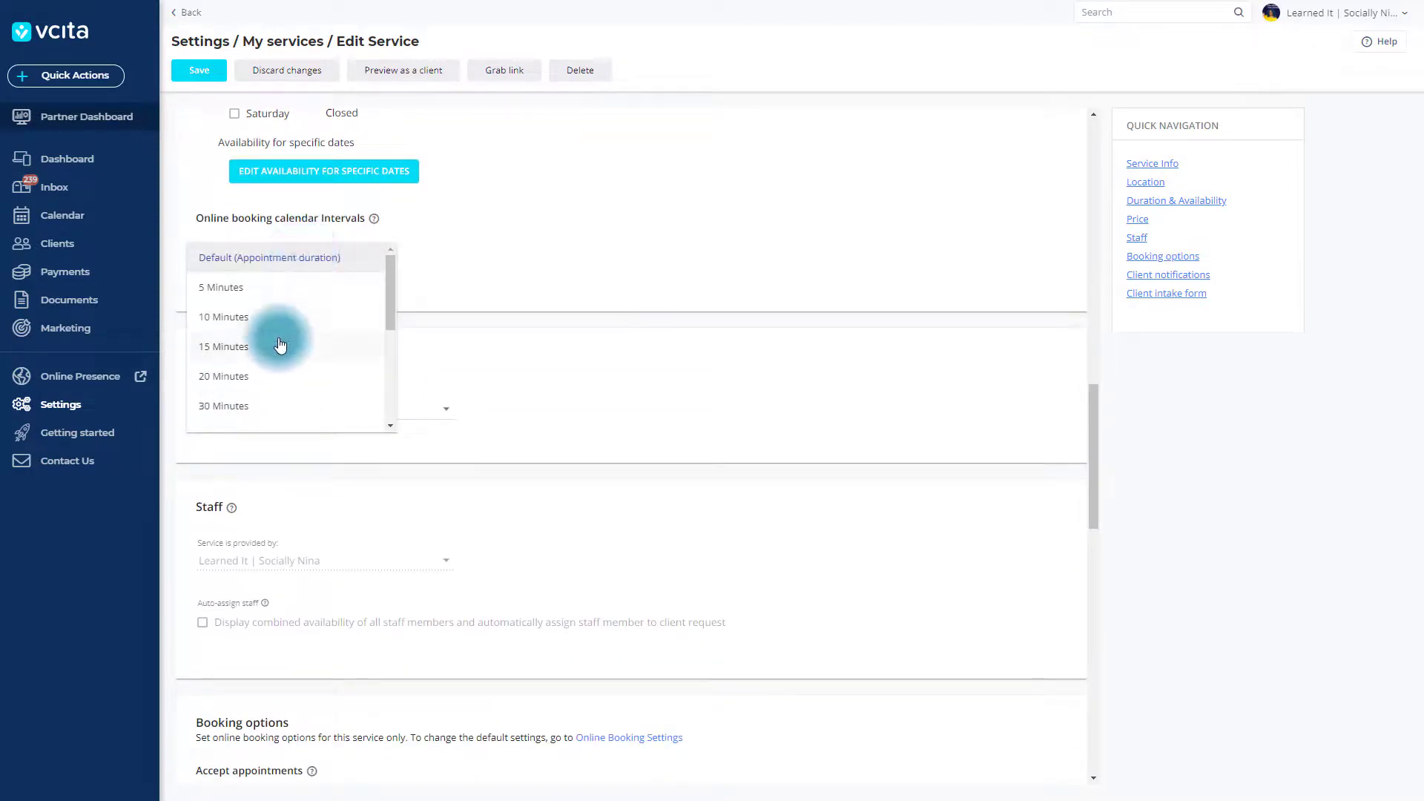
scroll(270, 411, "down", 2)
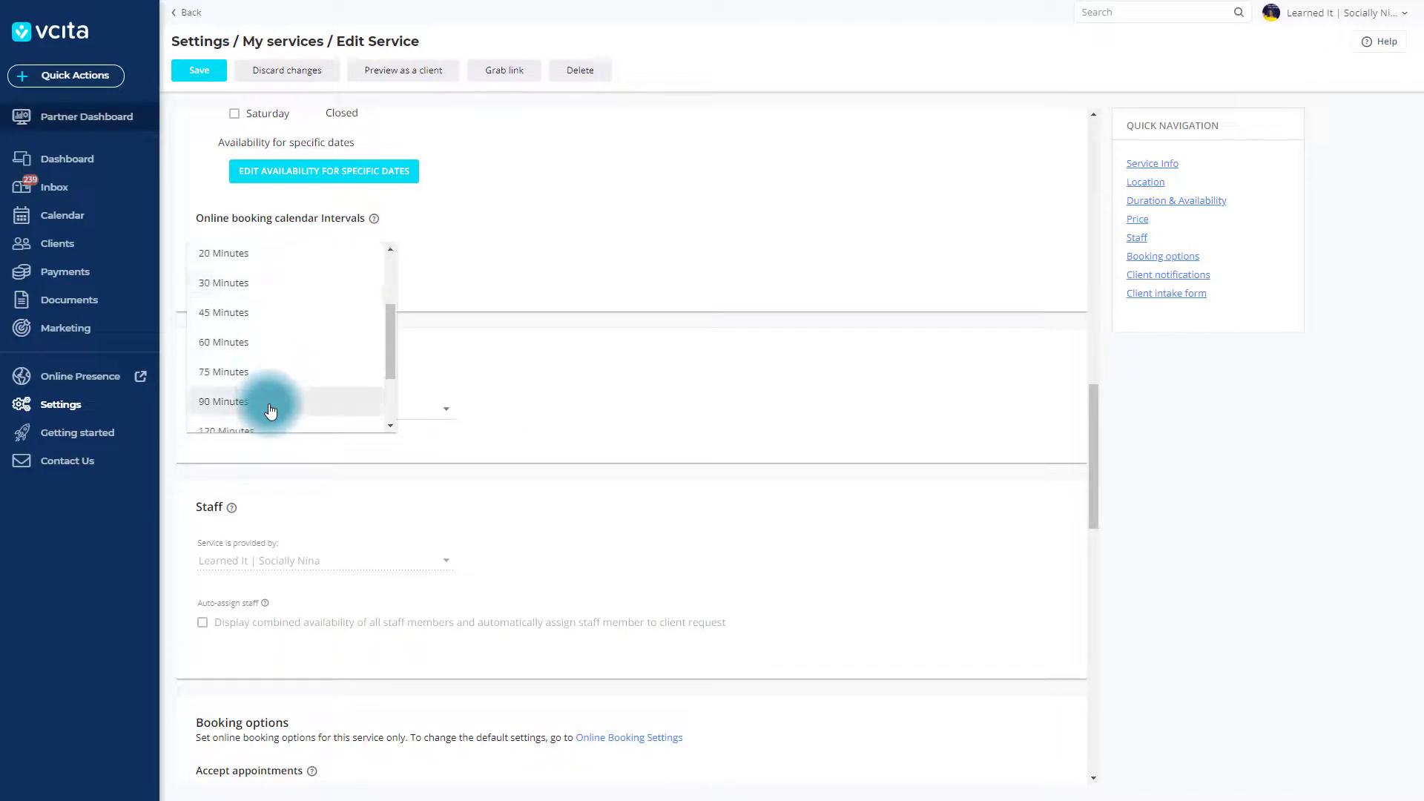
scroll(297, 330, "up", 2)
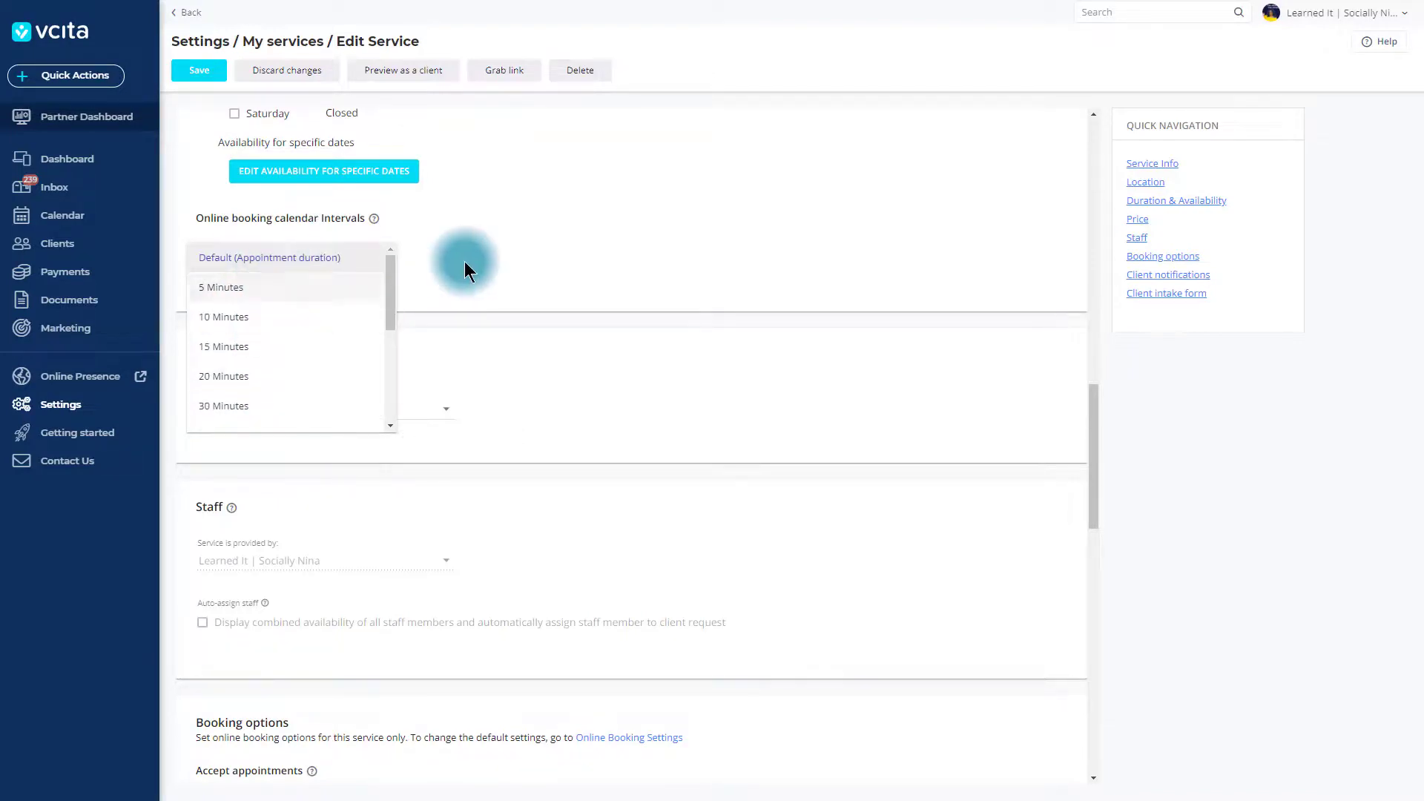
left_click(510, 272)
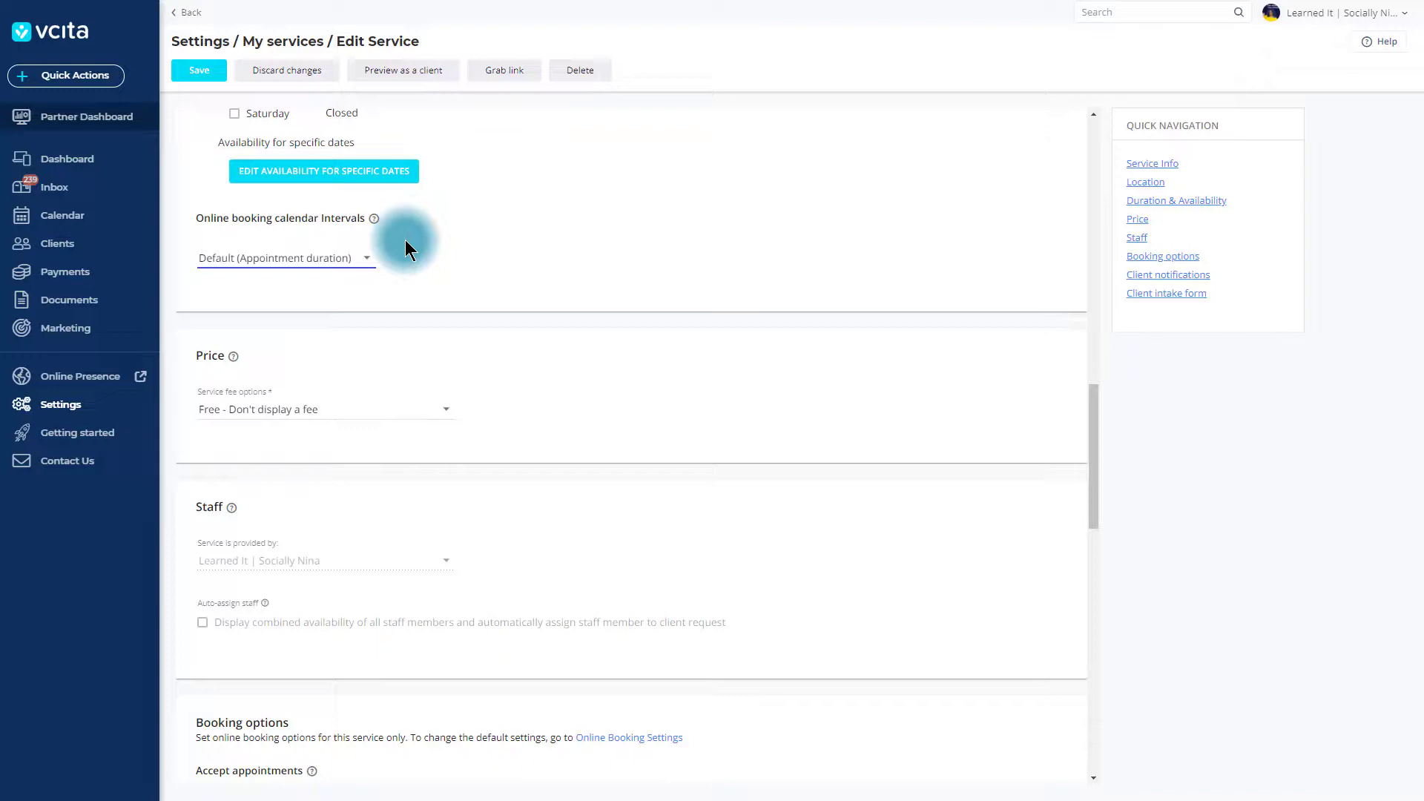
- Review the service's booking options, including the custom ways to accept appointments, keep the default settings, and view the client notifications and intake form
scroll(460, 456, "down", 2)
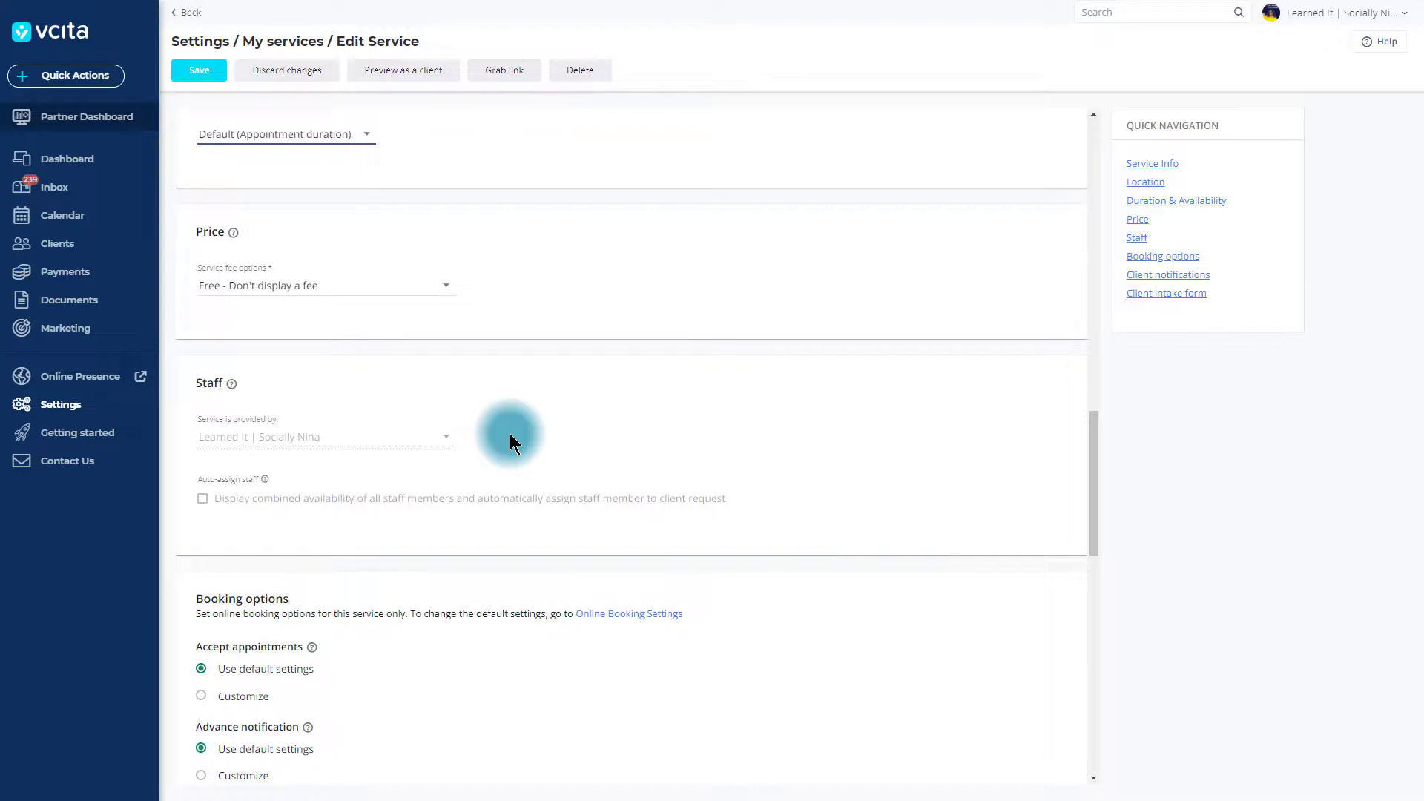
scroll(501, 413, "down", 5)
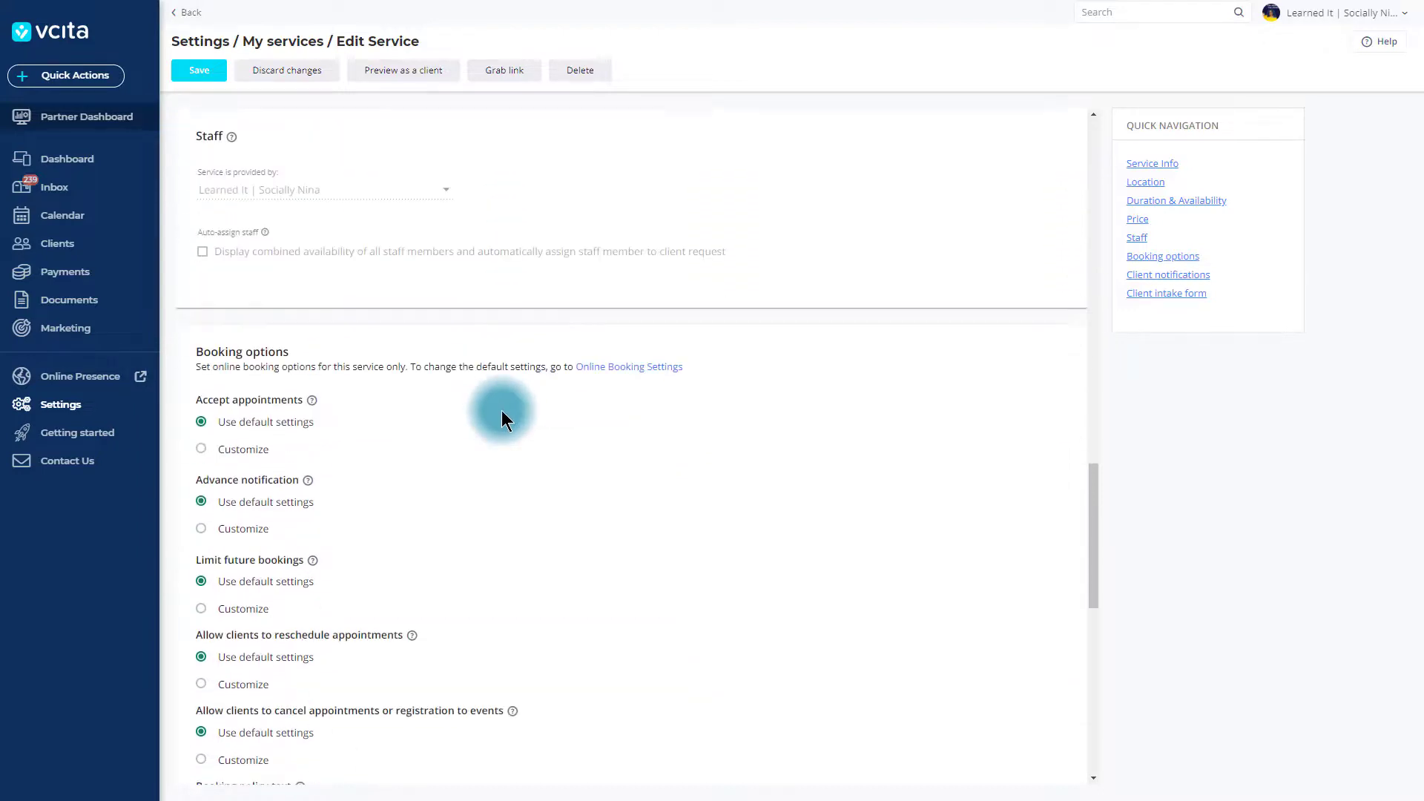
left_click(305, 355)
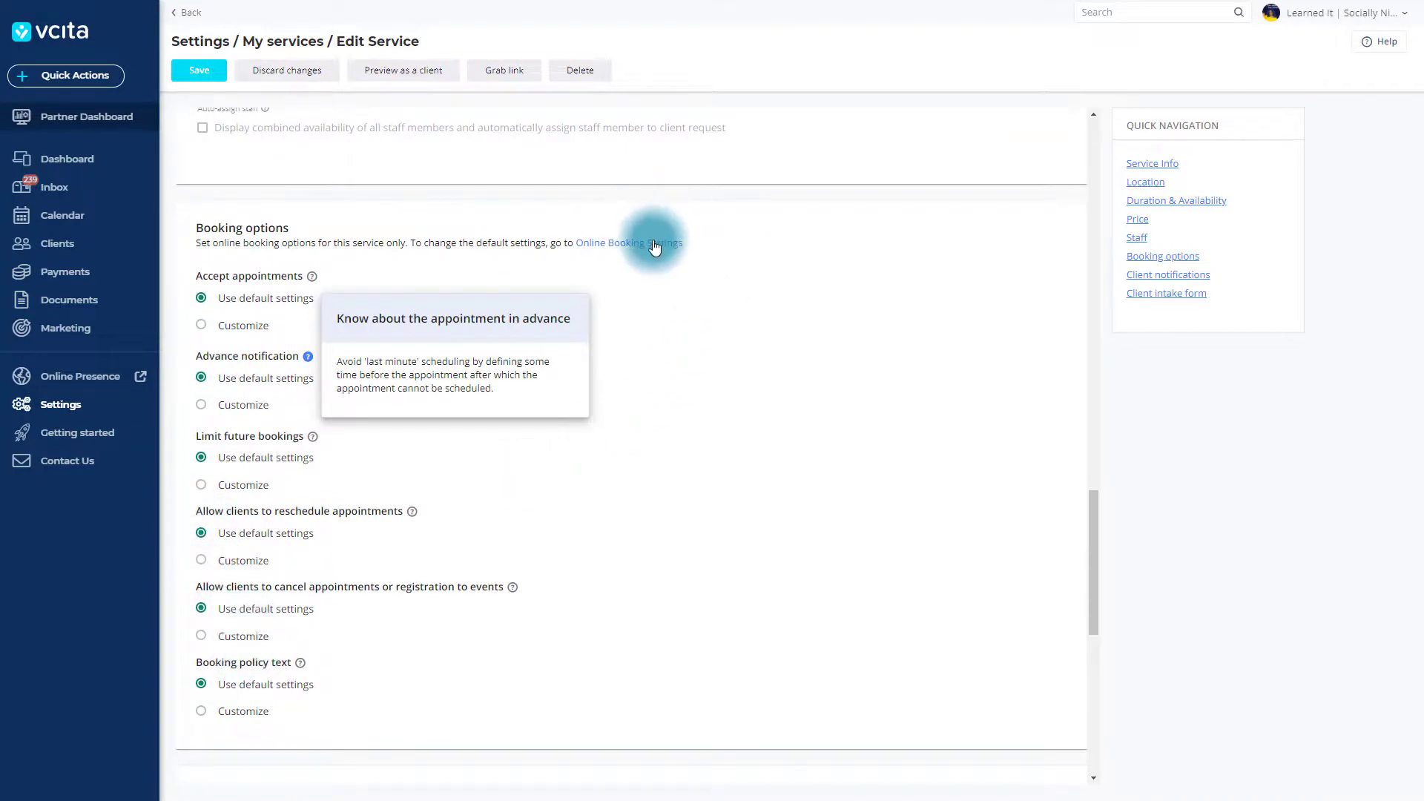
left_click(755, 343)
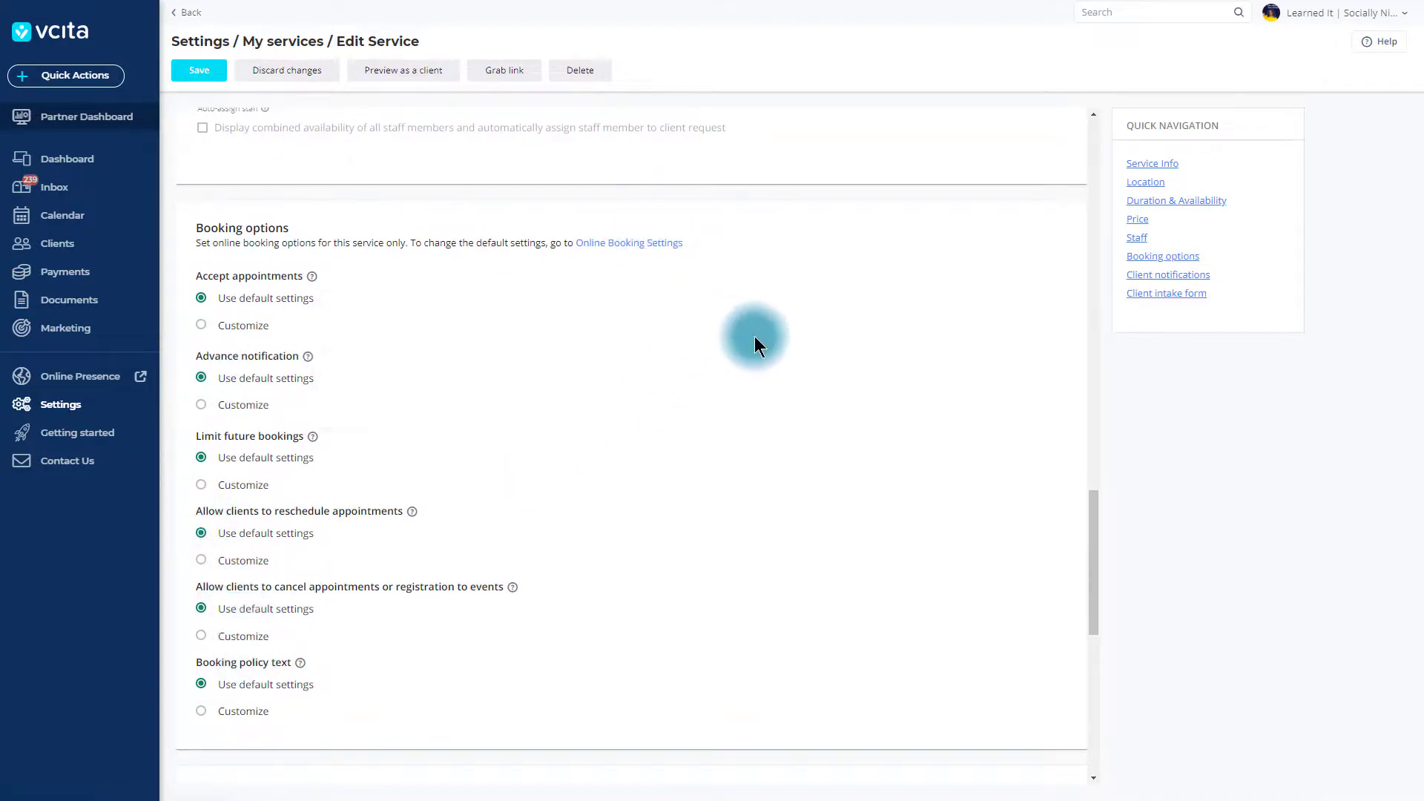
left_click(231, 332)
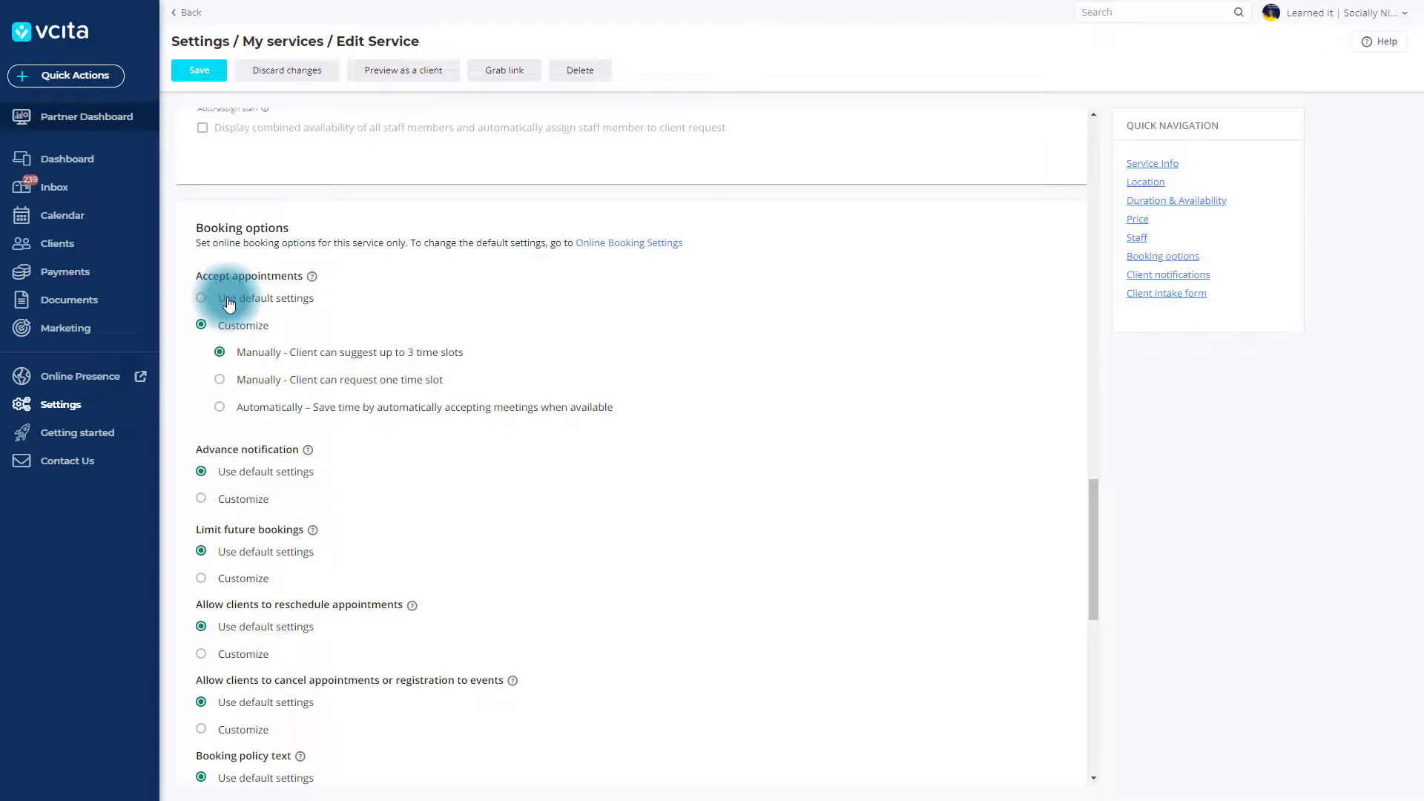
left_click(229, 303)
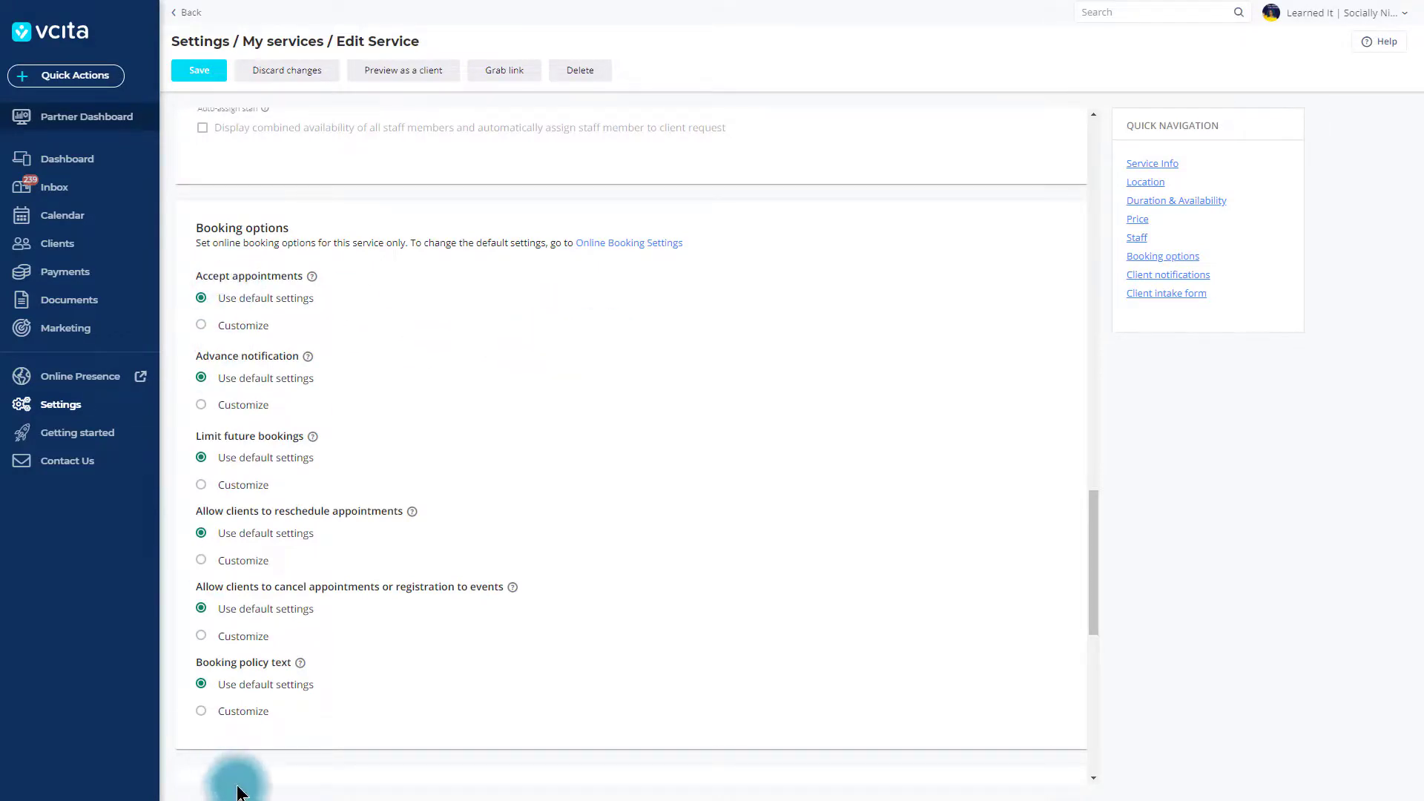
scroll(908, 505, "down", 8)
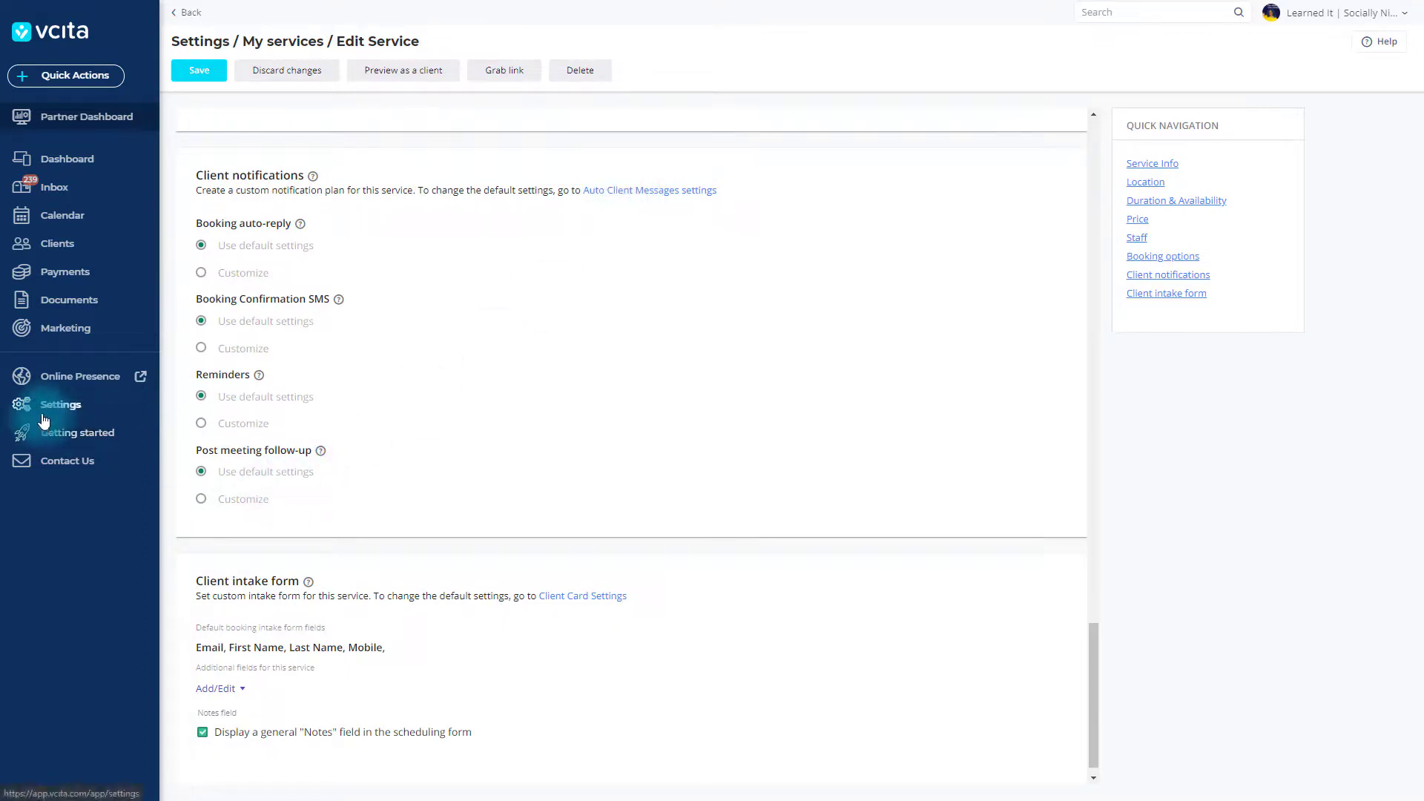
- Save the Strategy Session service with its default client notifications and intake form, and grab the service's link
scroll(704, 482, "down", 1)
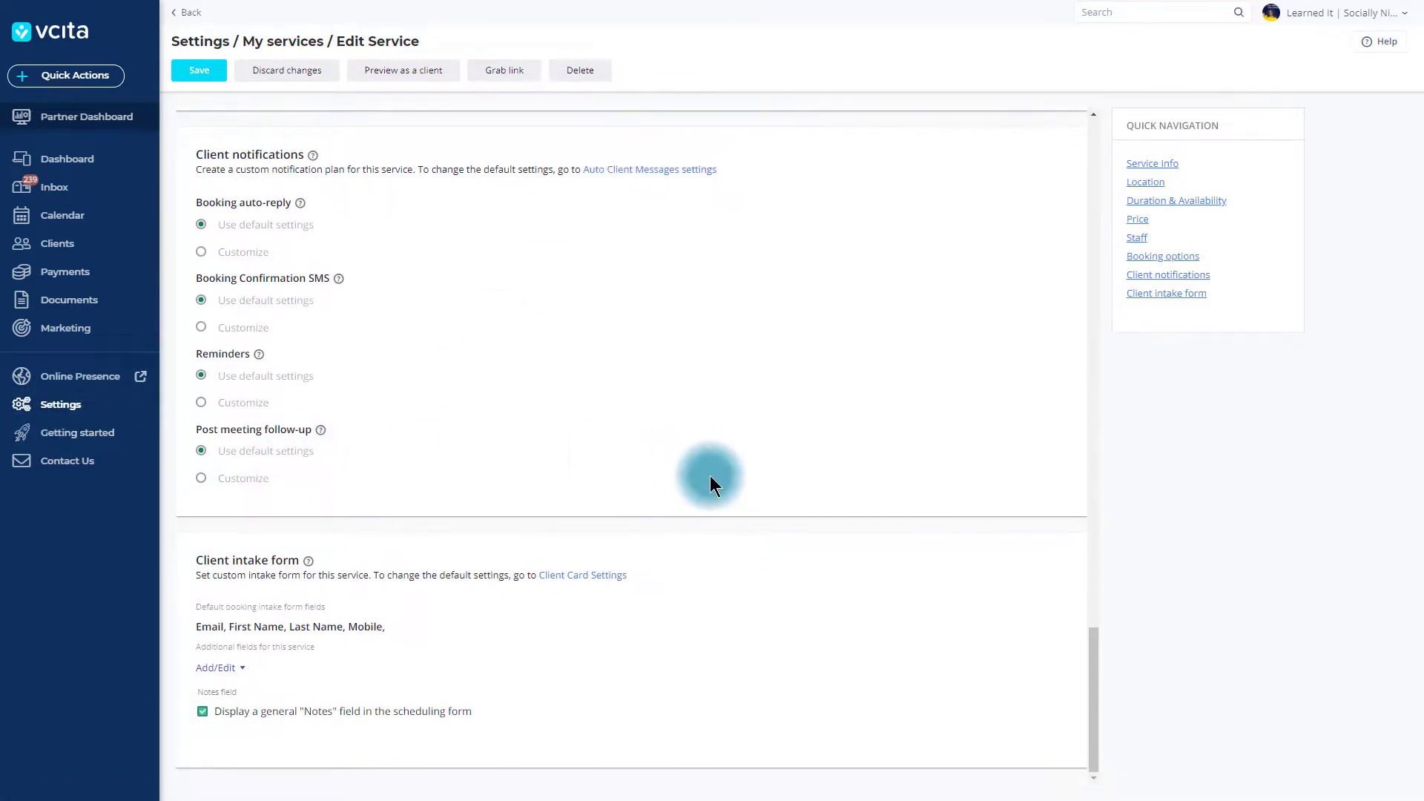
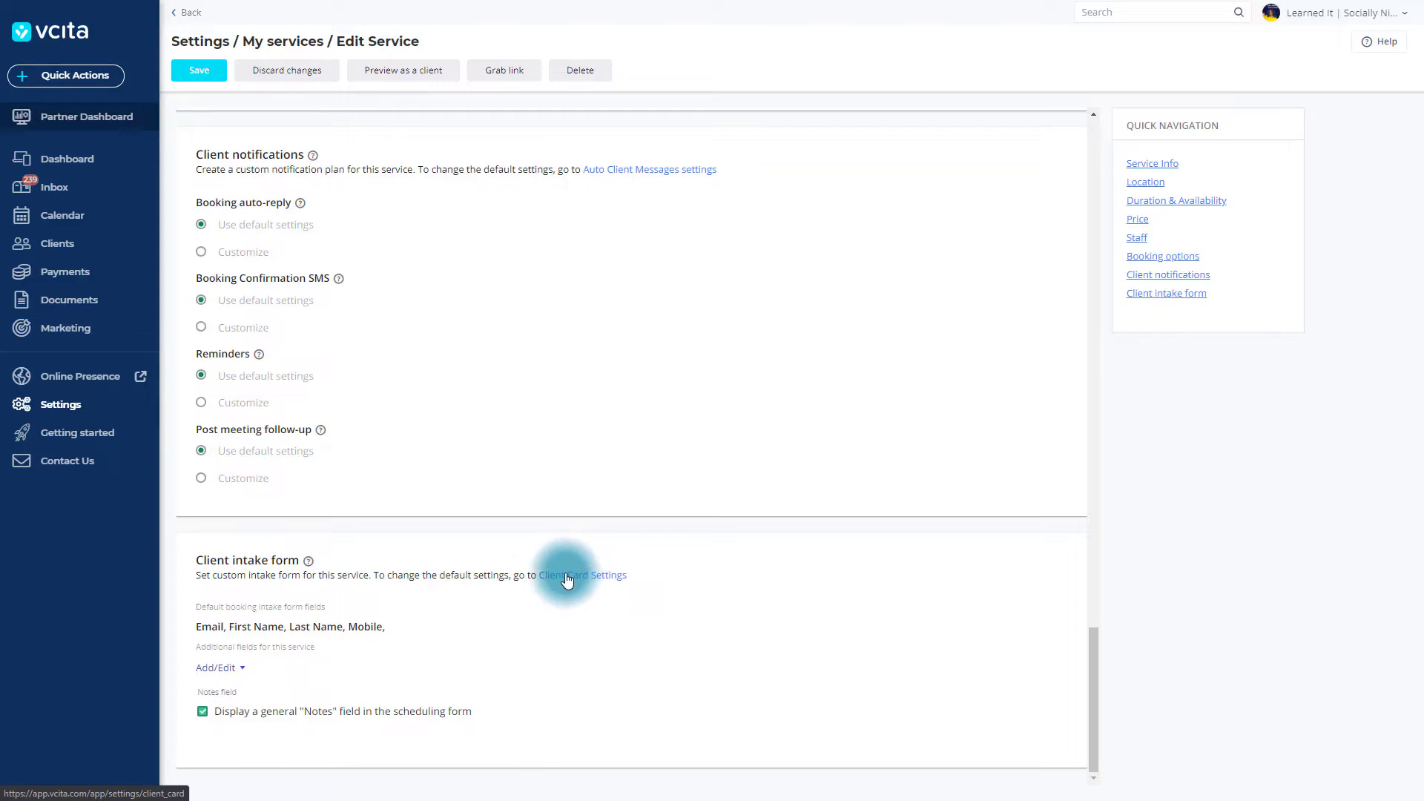
left_click(197, 72)
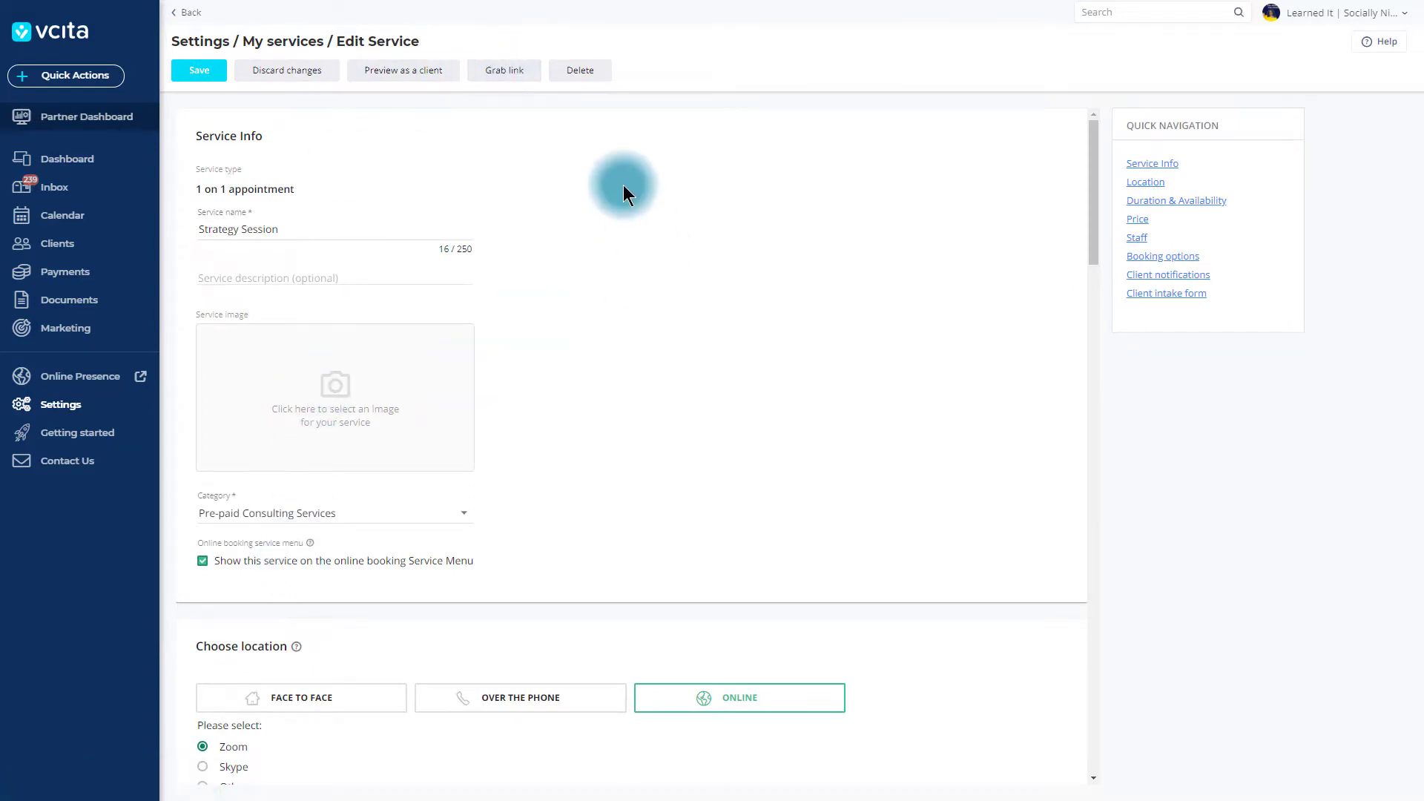
left_click(516, 70)
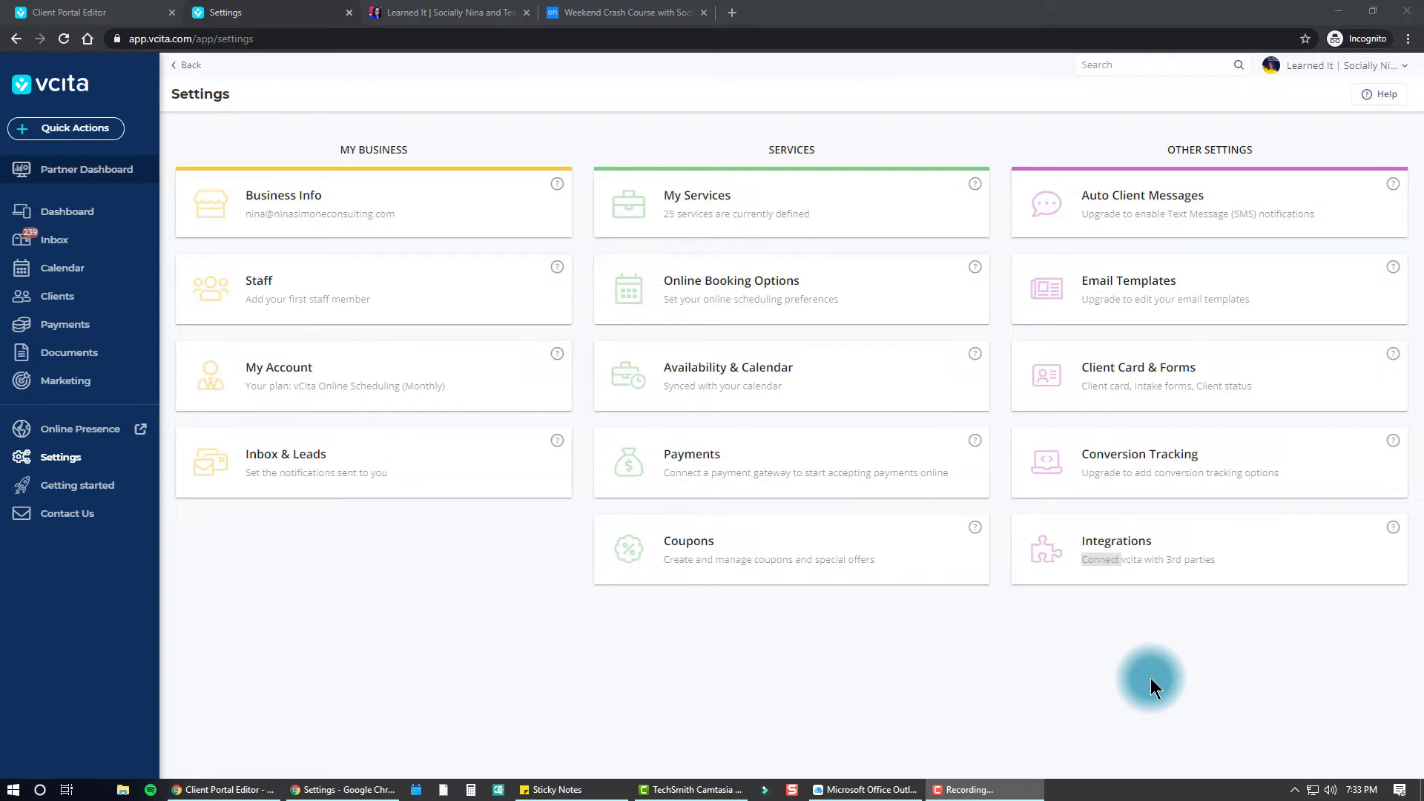
- Switch to the Weekend Crash Course web page and look through the workshop details down to the skills taught
left_click(651, 12)
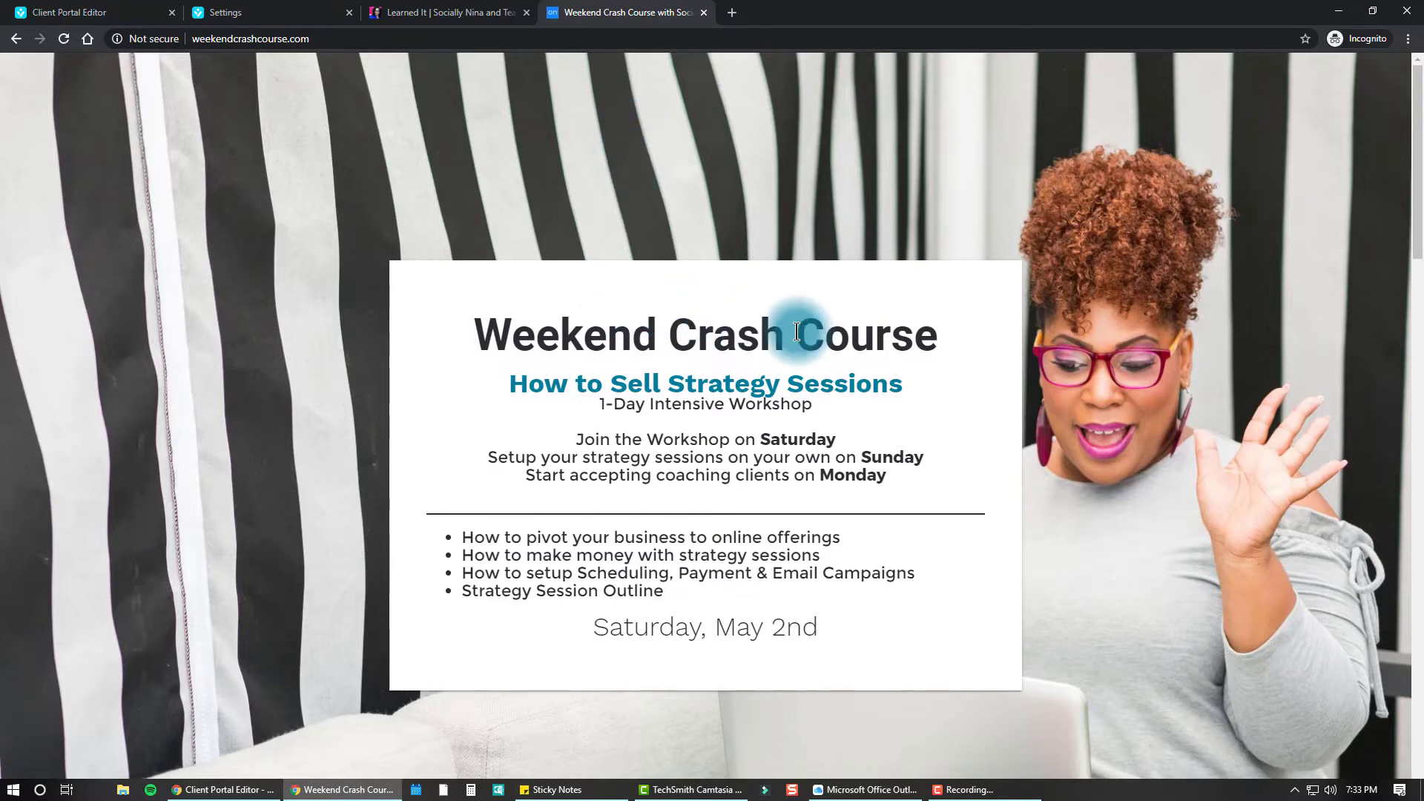
scroll(795, 336, "down", 1)
scroll(796, 336, "down", 1)
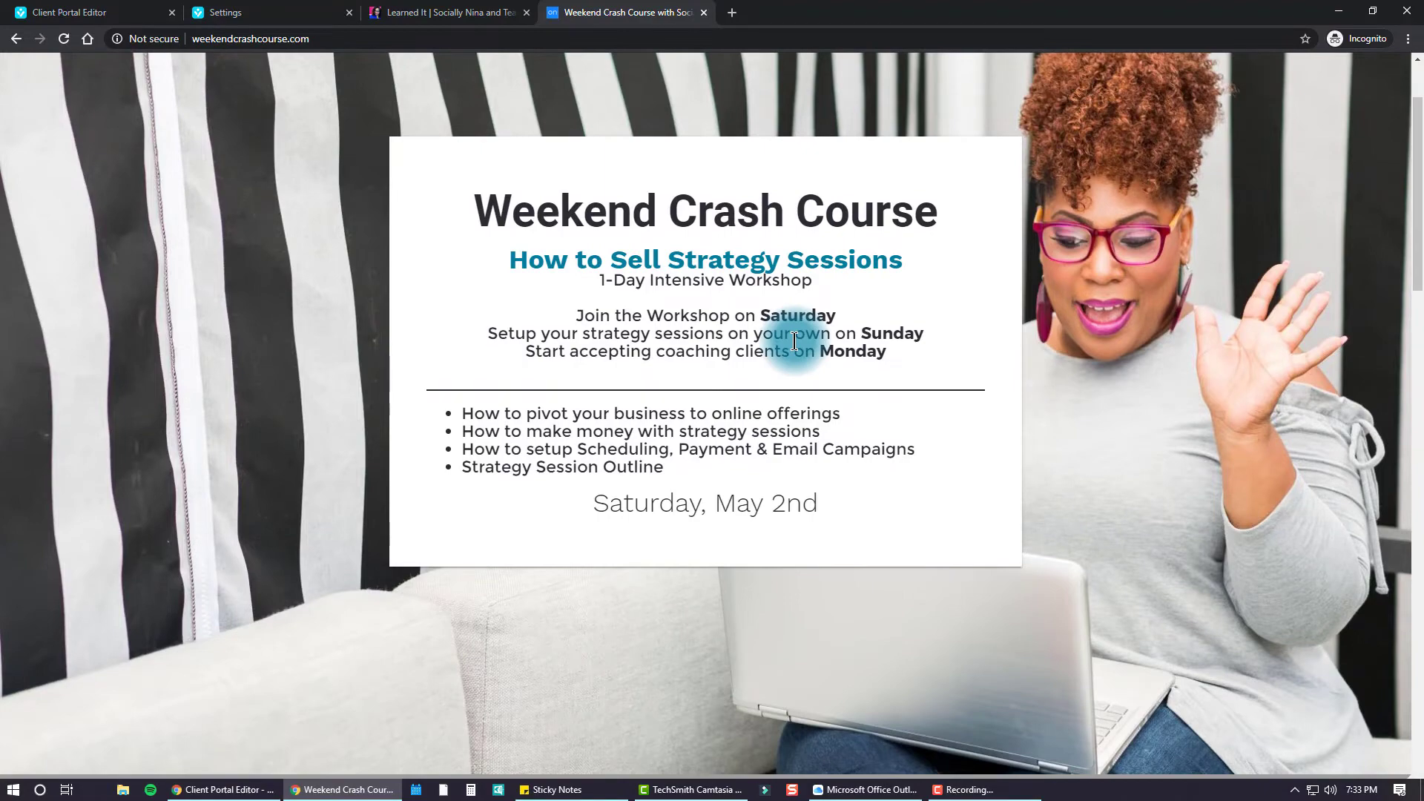
scroll(793, 341, "down", 6)
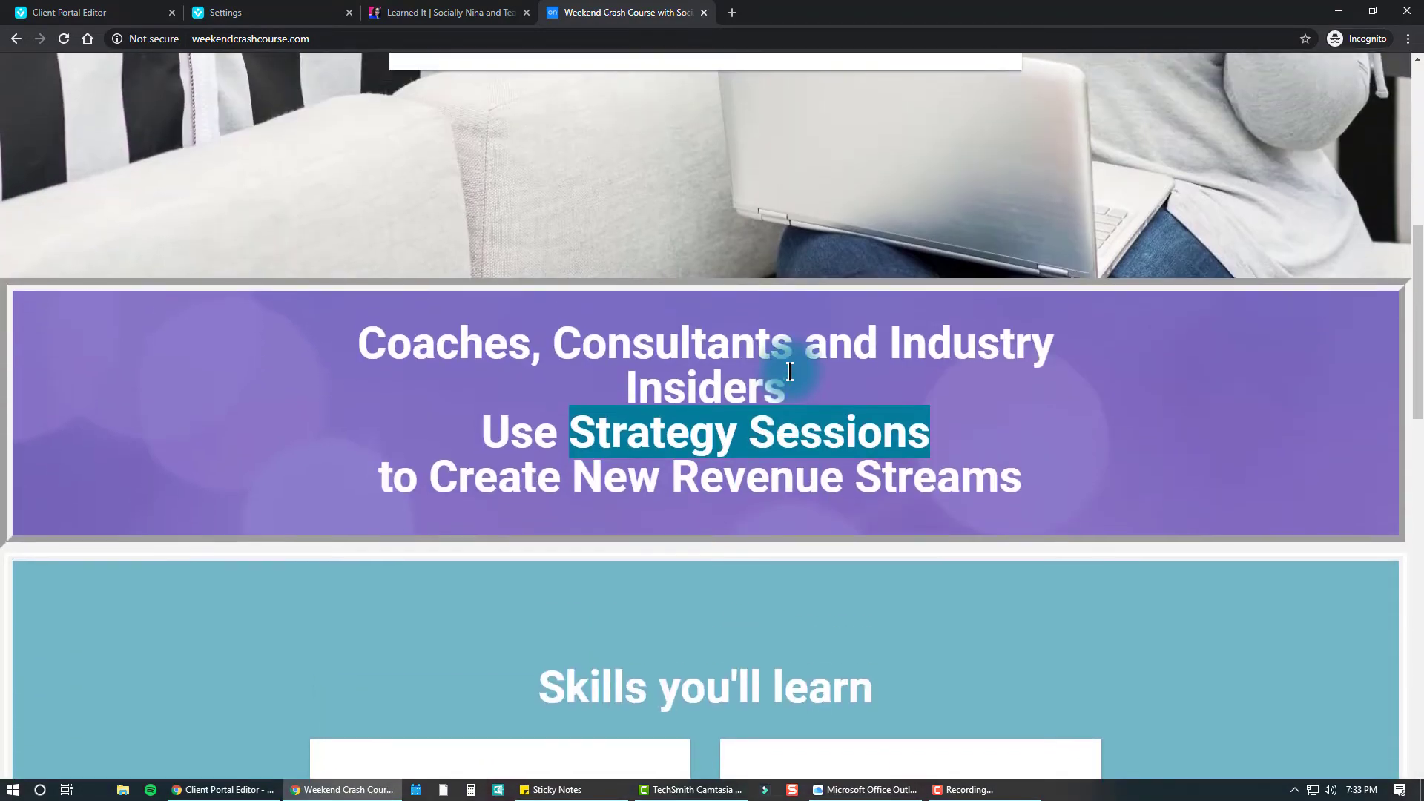
scroll(790, 367, "down", 3)
scroll(790, 373, "down", 2)
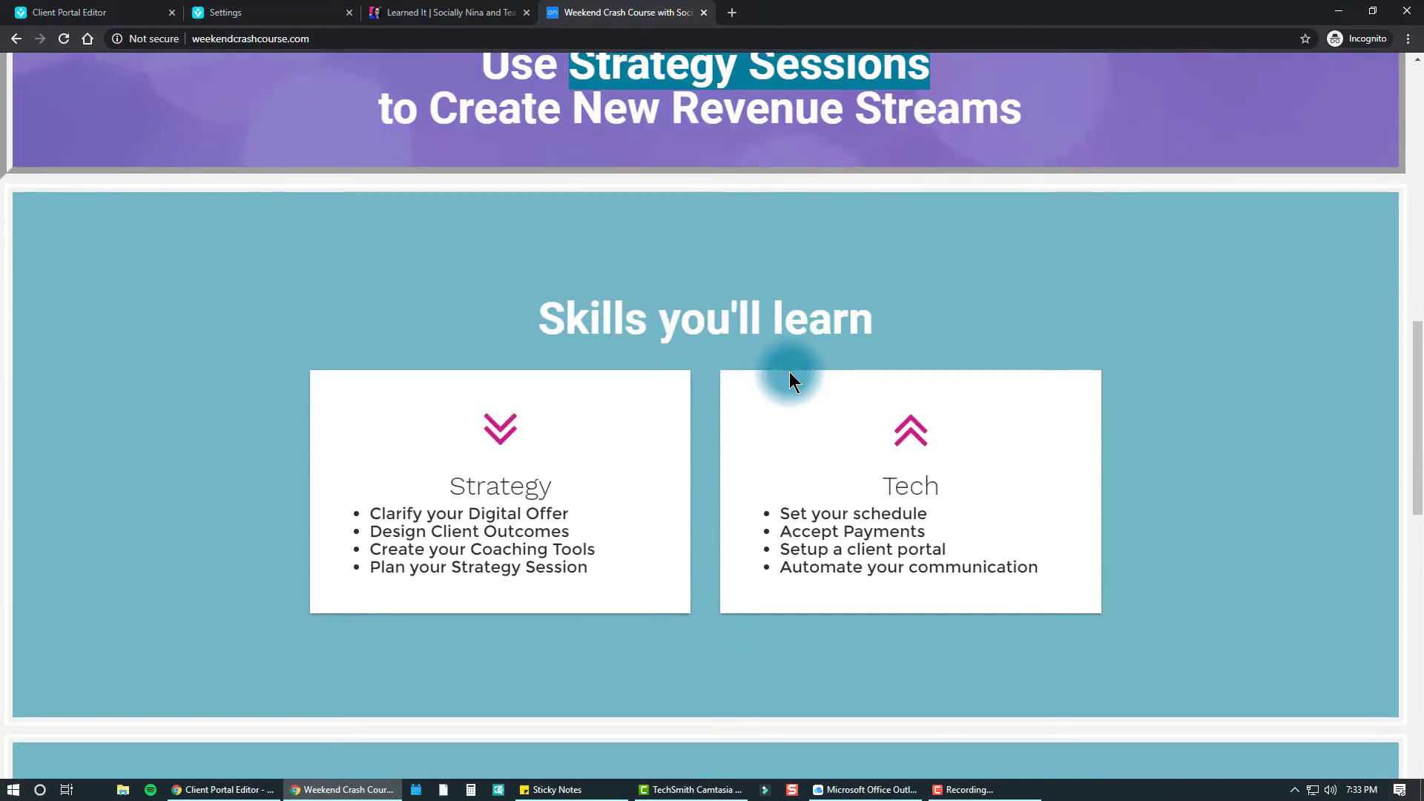